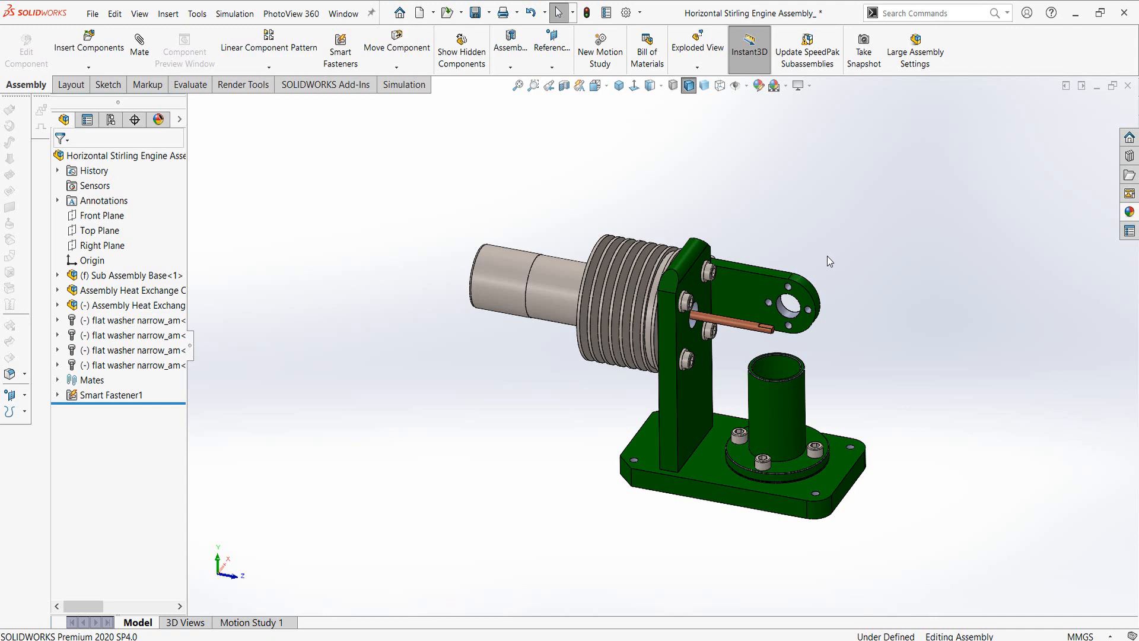
# Step: Insert the Cylinder Cover part from the Parts folder and place it beside the support plate
pyautogui.moveTo(746, 245); pyautogui.dragTo(772, 206, button='middle')
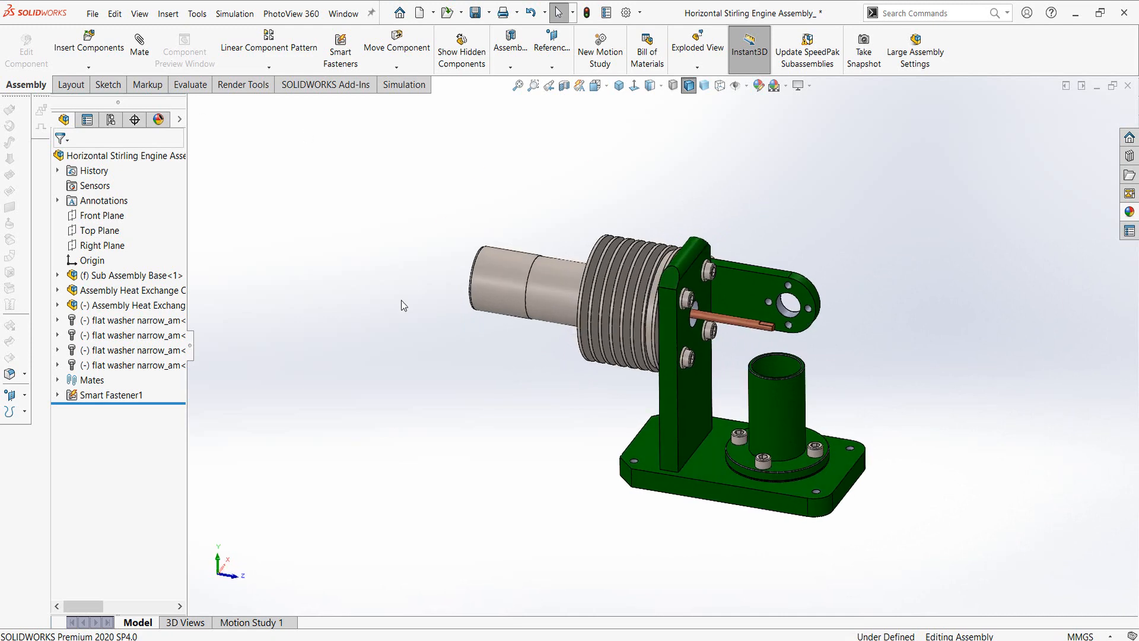
pyautogui.click(95, 50)
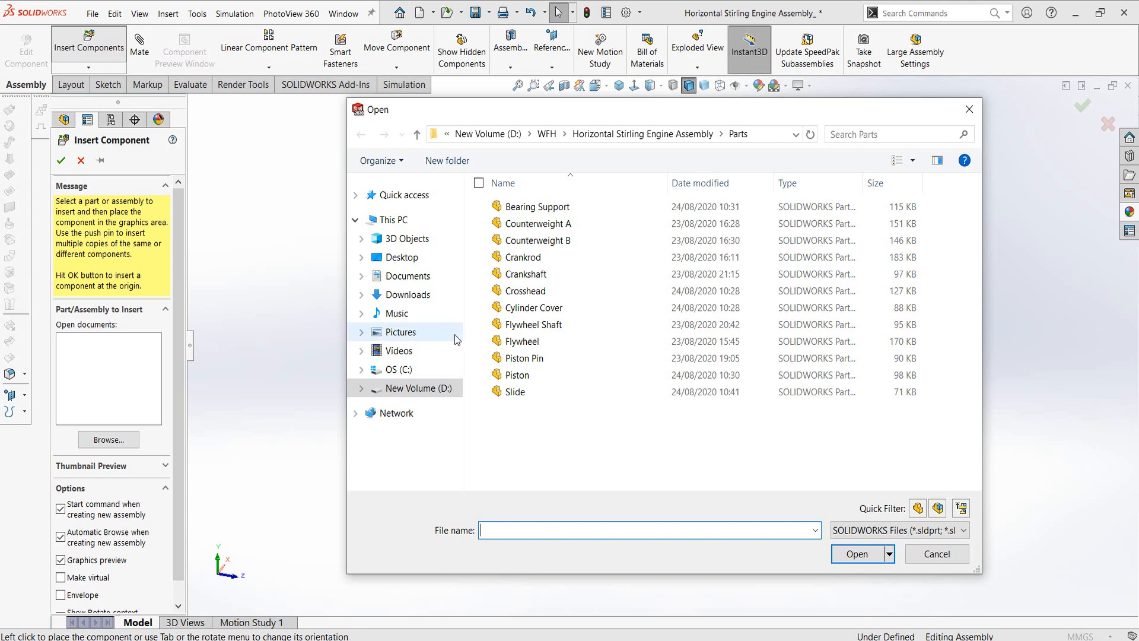
pyautogui.click(542, 313)
pyautogui.click(857, 553)
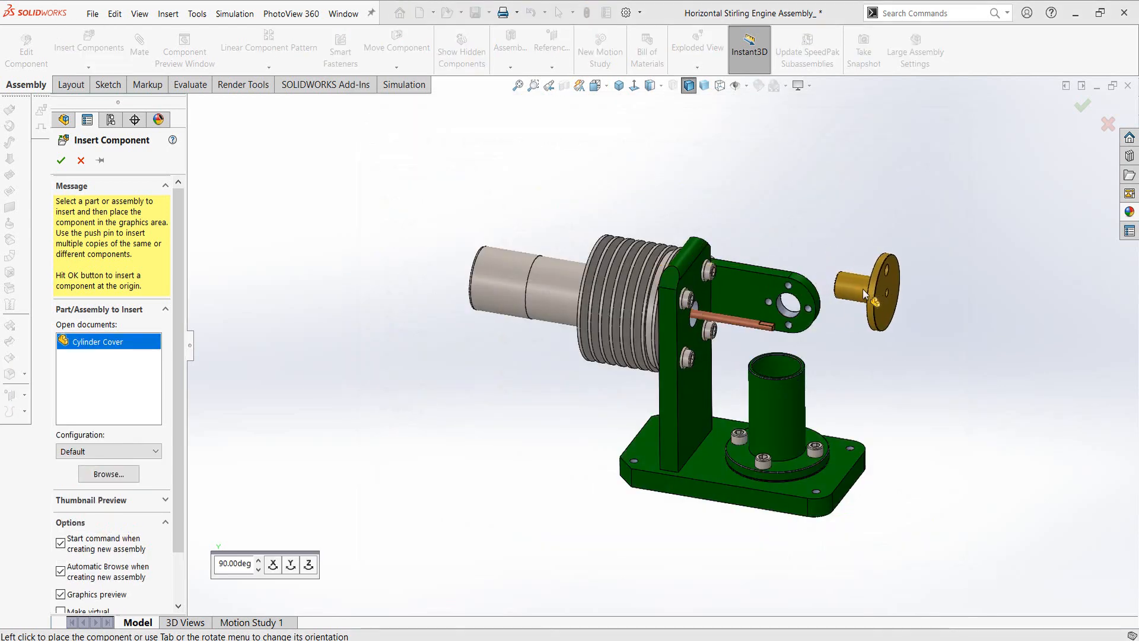
pyautogui.click(862, 290)
pyautogui.scroll(-2, 862, 289)
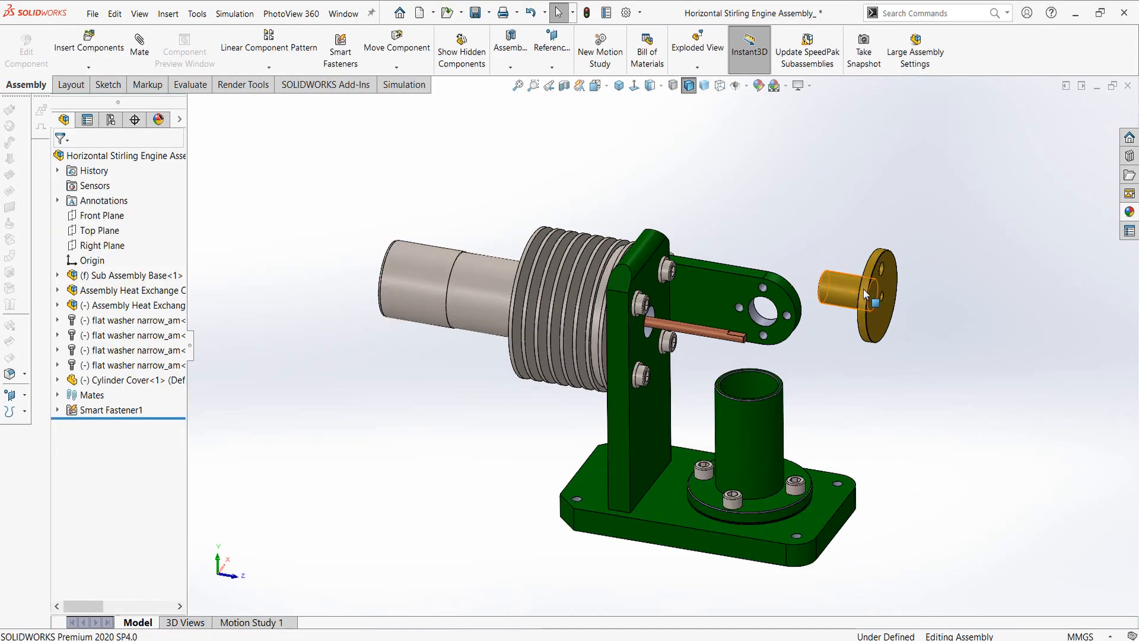
# Step: Mate the cylinder cover's 5 mm bore concentric with the piston shaft, flipping the alignment so the flange faces the standard
pyautogui.scroll(-2, 863, 290)
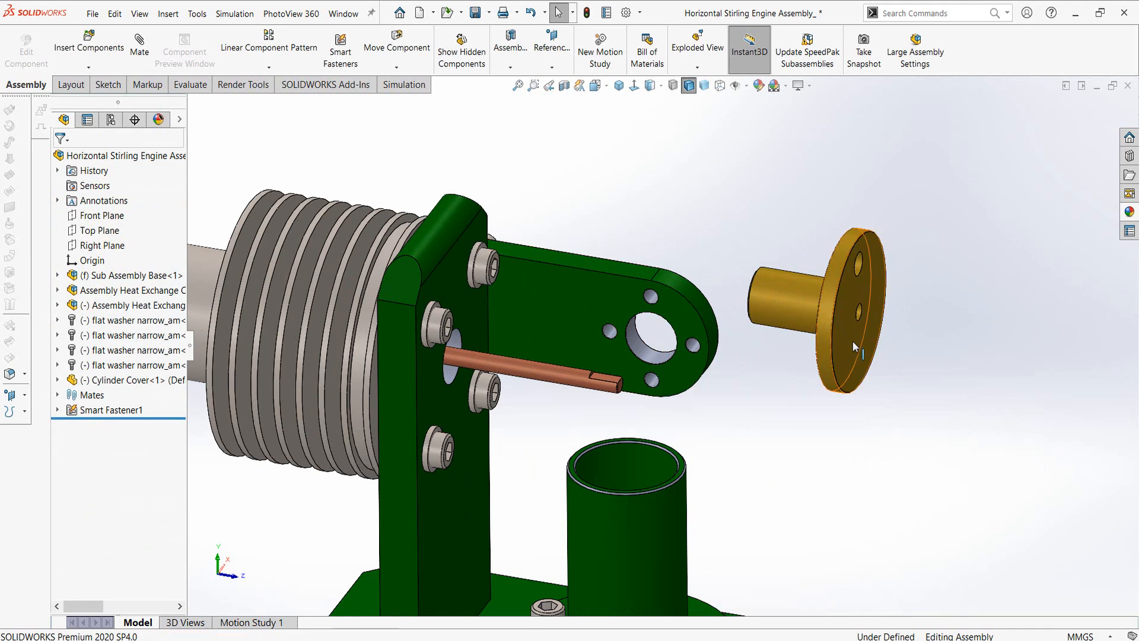
pyautogui.scroll(-2, 853, 340)
pyautogui.click(826, 295)
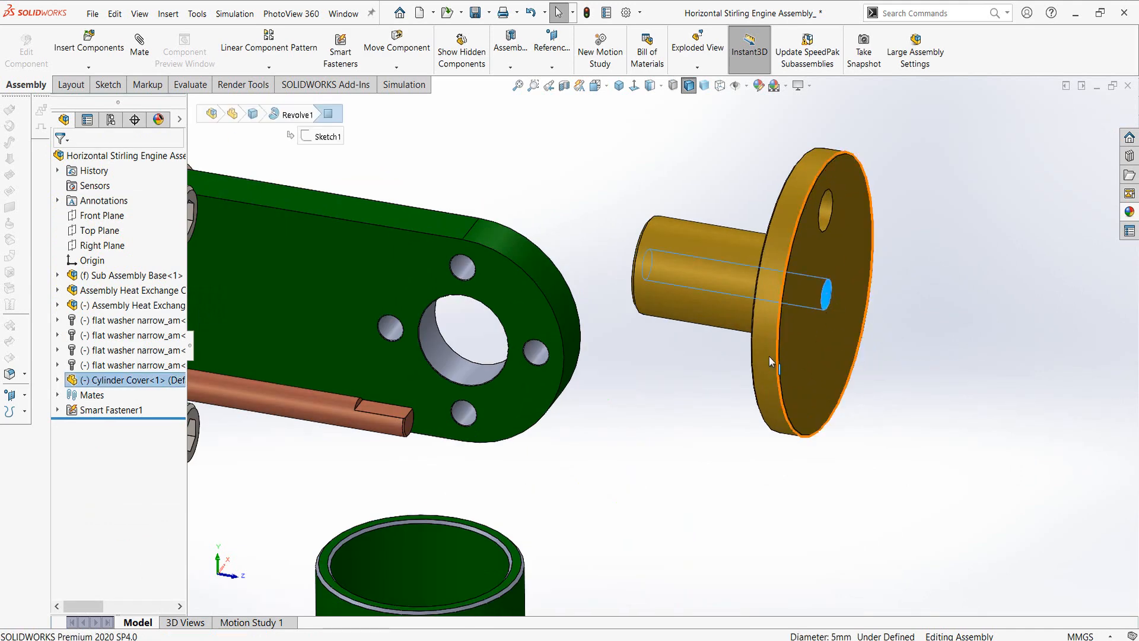
pyautogui.scroll(2, 693, 364)
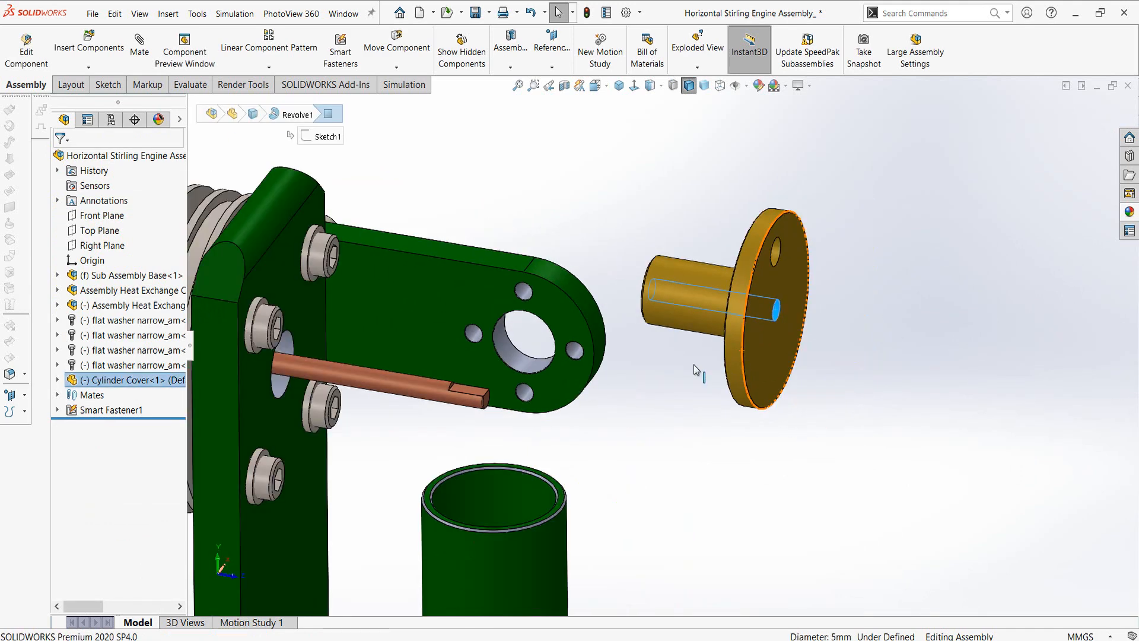
pyautogui.keyDown('ctrl'); pyautogui.click(422, 384); pyautogui.keyUp('ctrl')
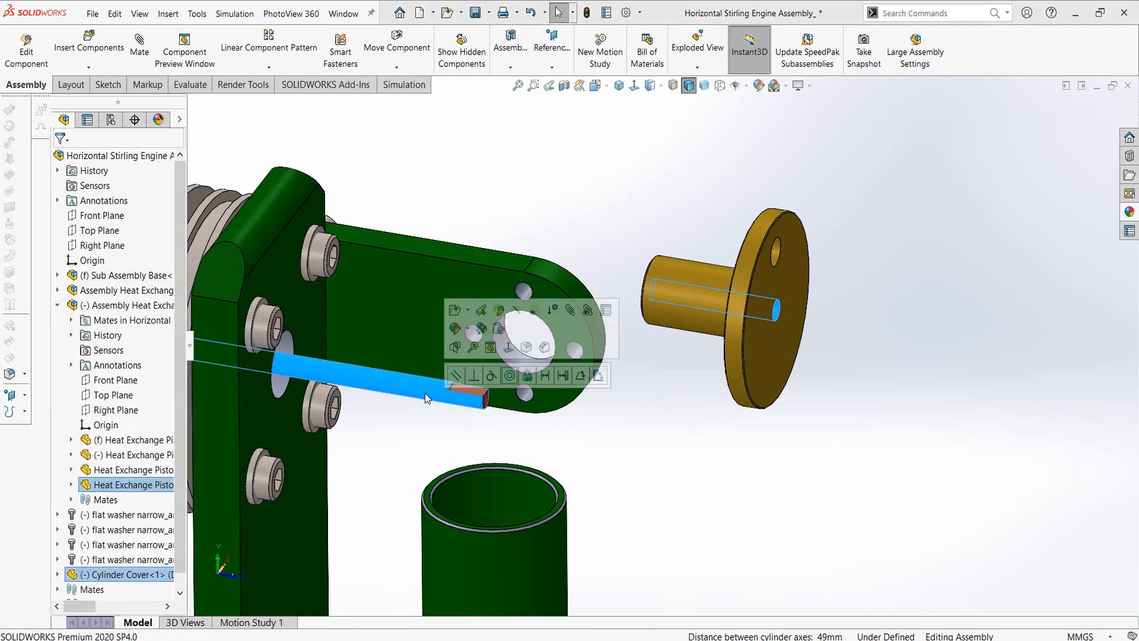
pyautogui.click(509, 375)
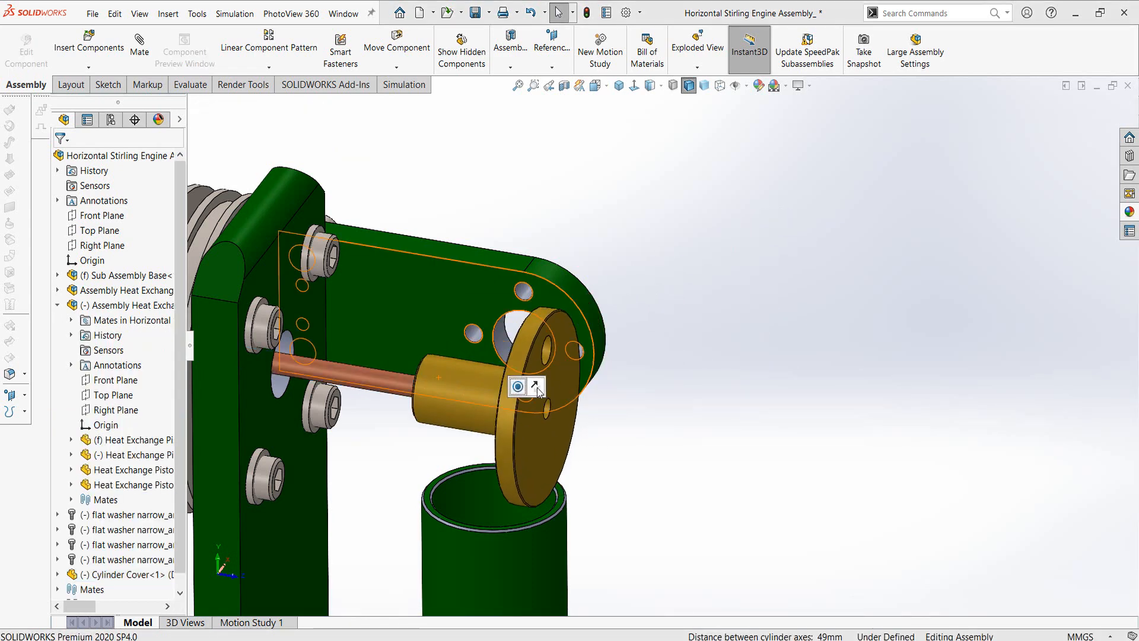
pyautogui.click(536, 387)
pyautogui.click(809, 359)
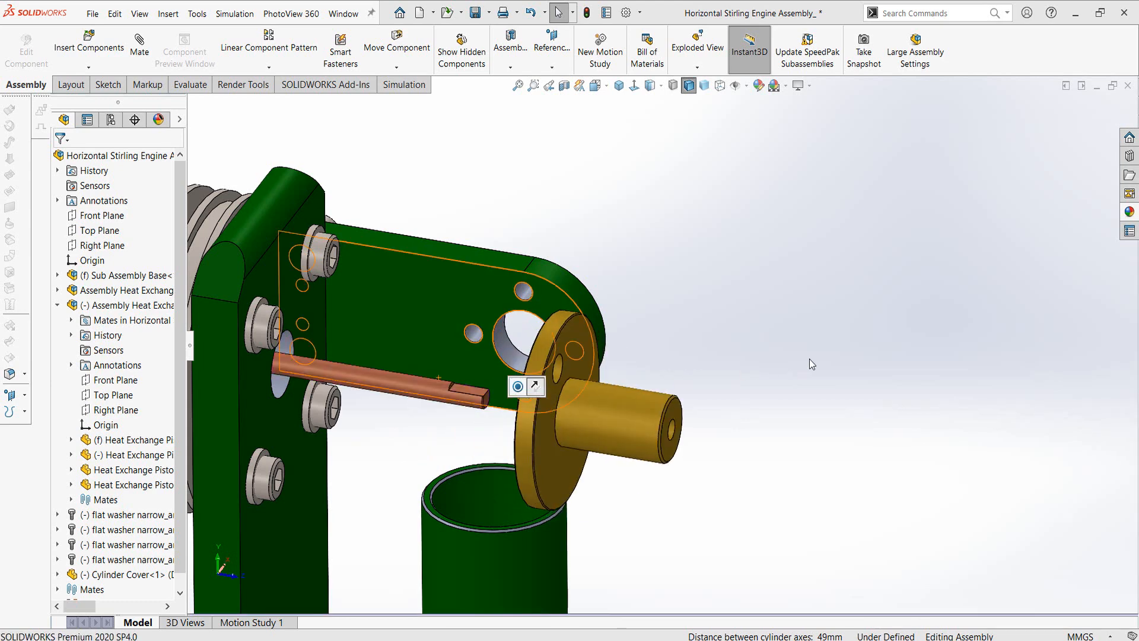
# Step: Hide the finned heat exchange cylinder to expose the piston and the back of the standard
pyautogui.moveTo(703, 369)
pyautogui.mouseDown(button='middle')
pyautogui.moveTo(725, 358)
pyautogui.moveTo(742, 378)
pyautogui.moveTo(711, 387)
pyautogui.mouseUp(button='middle')
pyautogui.scroll(3, 423, 440)
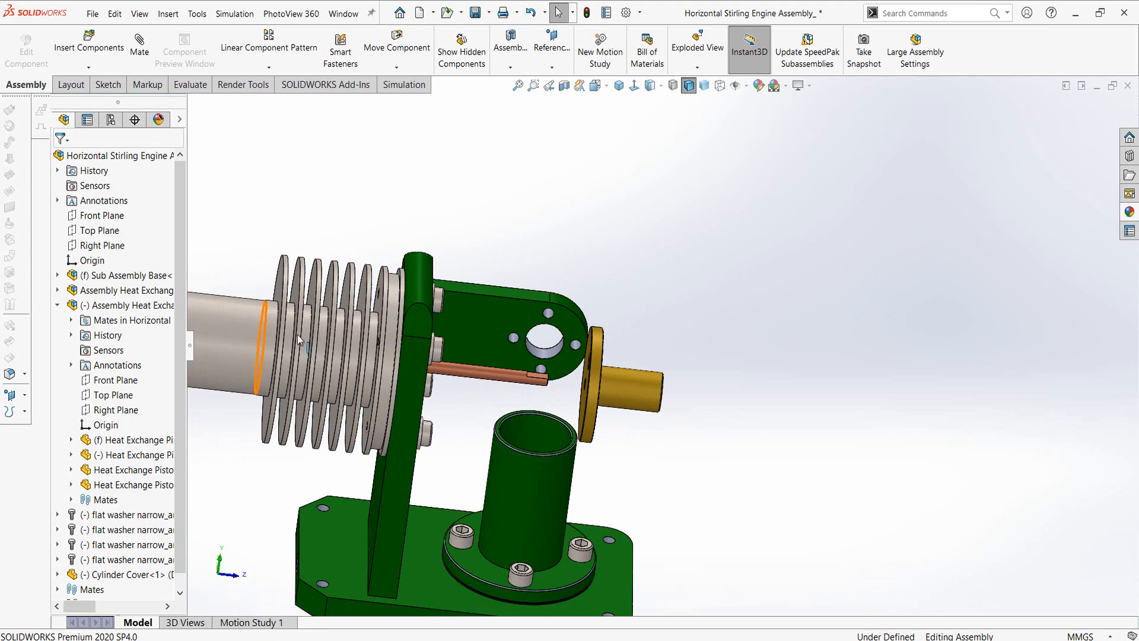
pyautogui.moveTo(315, 350); pyautogui.dragTo(271, 341, button='middle')
pyautogui.click(256, 334)
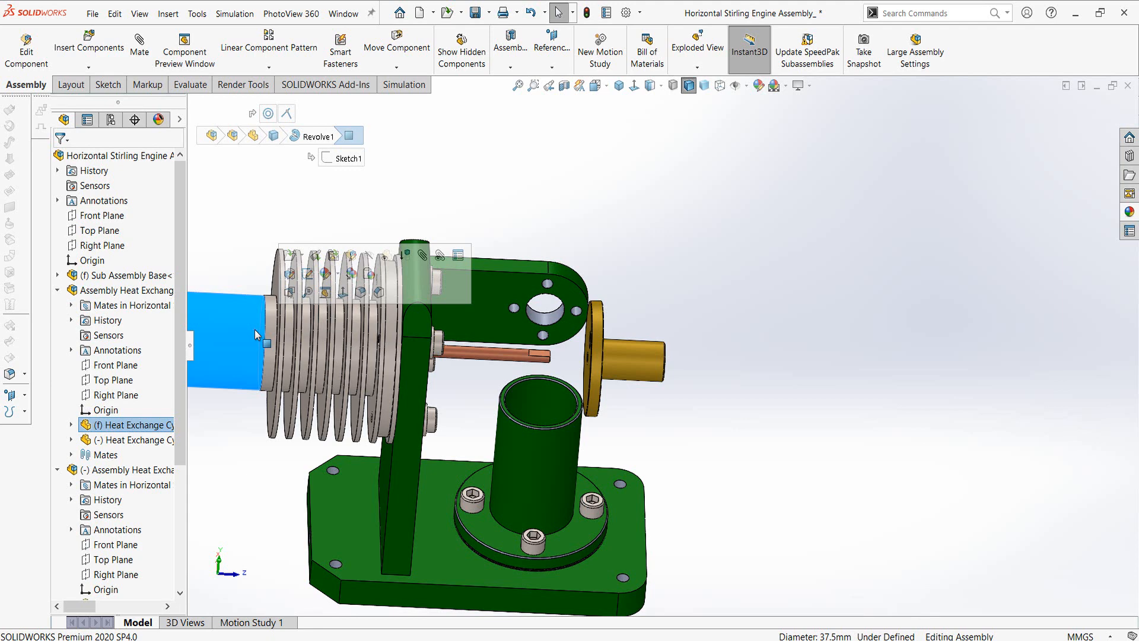
pyautogui.press('Tab')
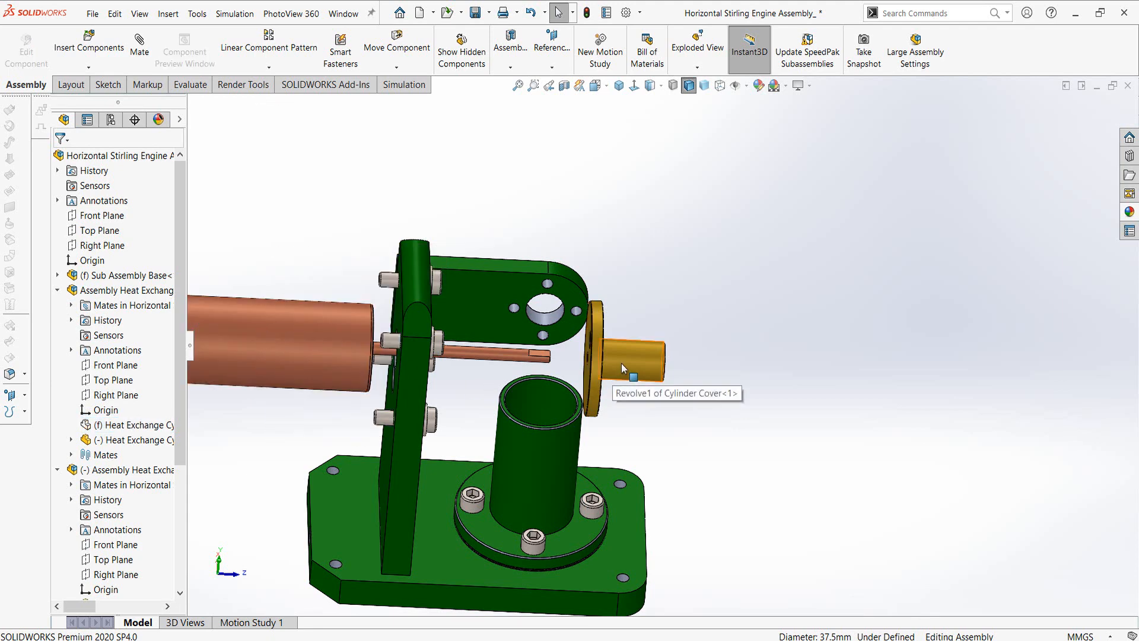
# Step: Slide the heat exchange piston back and move the cylinder cover along the shaft until its flange sits behind the standard
pyautogui.click(608, 377)
pyautogui.moveTo(337, 343); pyautogui.dragTo(267, 344)
pyautogui.moveTo(624, 357); pyautogui.dragTo(361, 344)
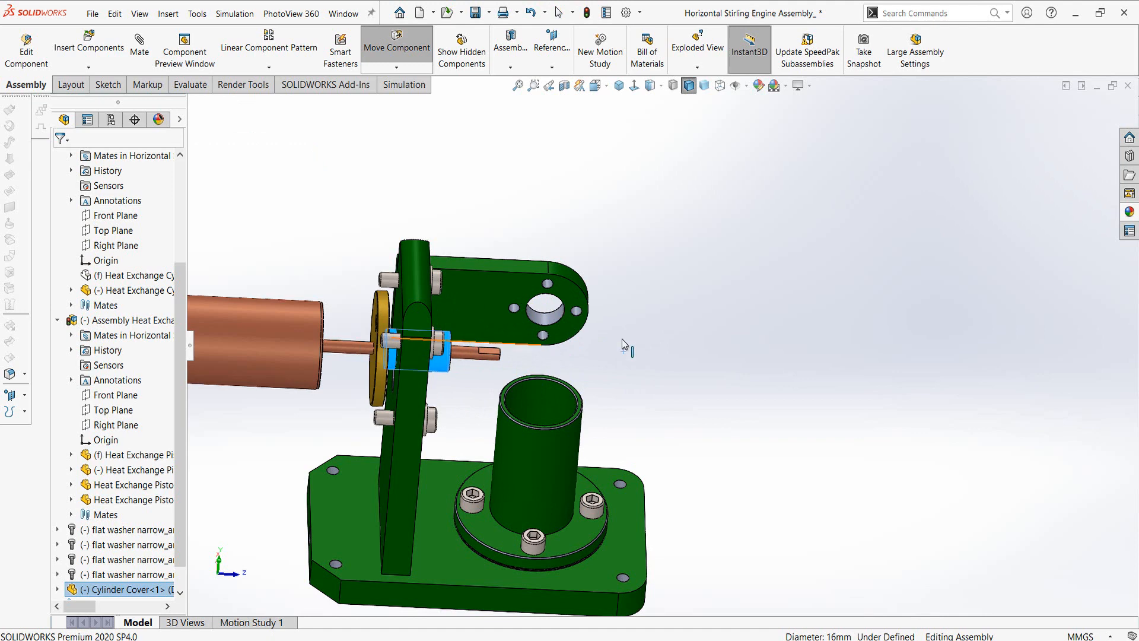
pyautogui.click(728, 261)
# Step: Add a coincident mate between the standard's rear face and the adjacent face of the cylinder cover's flange
pyautogui.scroll(-1, 357, 376)
pyautogui.scroll(-3, 414, 374)
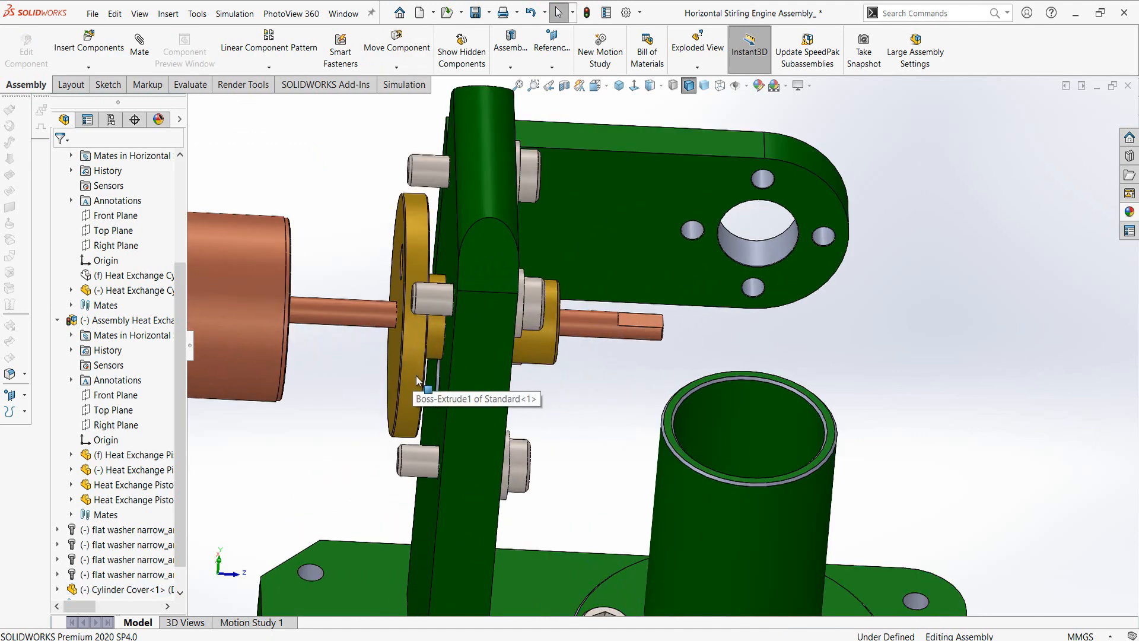
pyautogui.moveTo(415, 375); pyautogui.dragTo(429, 336, button='middle')
pyautogui.click(448, 342)
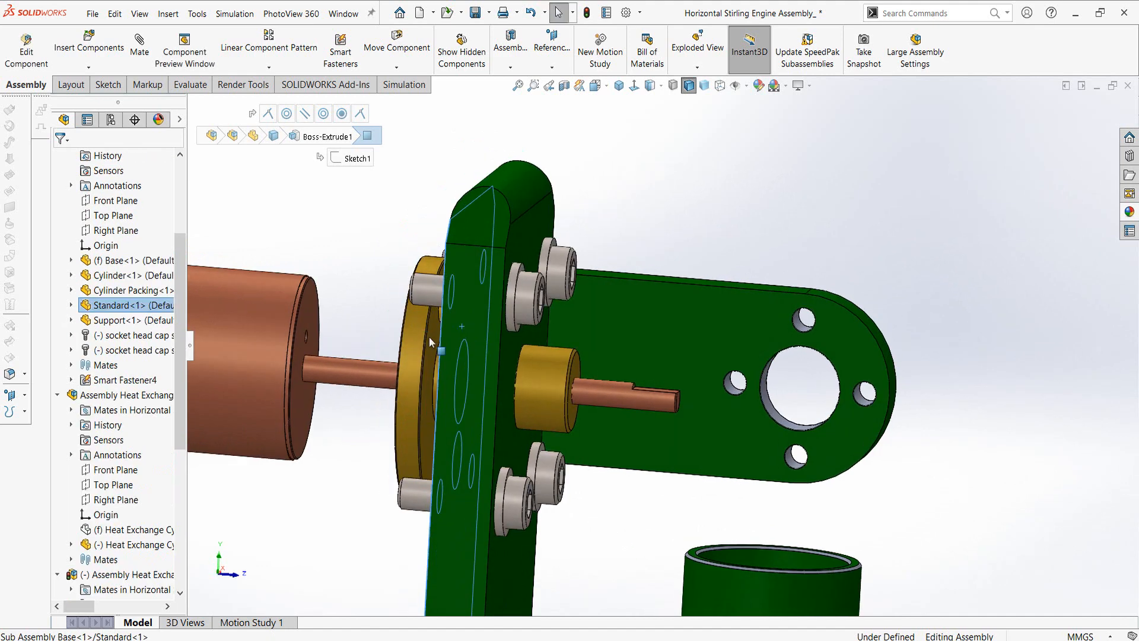
pyautogui.keyDown('ctrl'); pyautogui.click(429, 334); pyautogui.keyUp('ctrl')
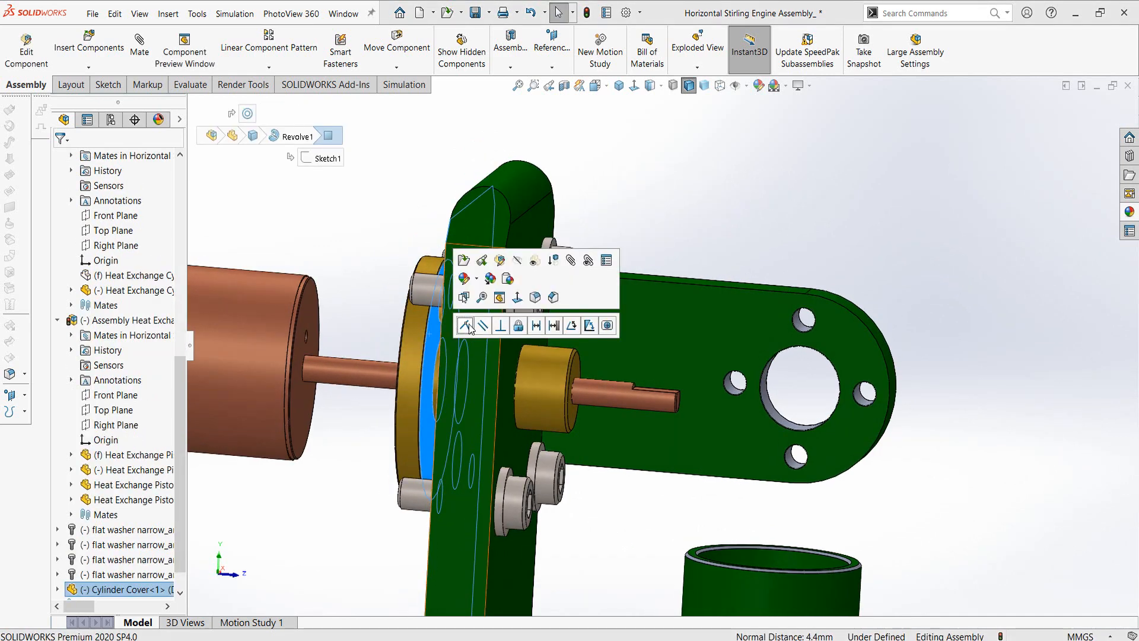
pyautogui.click(466, 325)
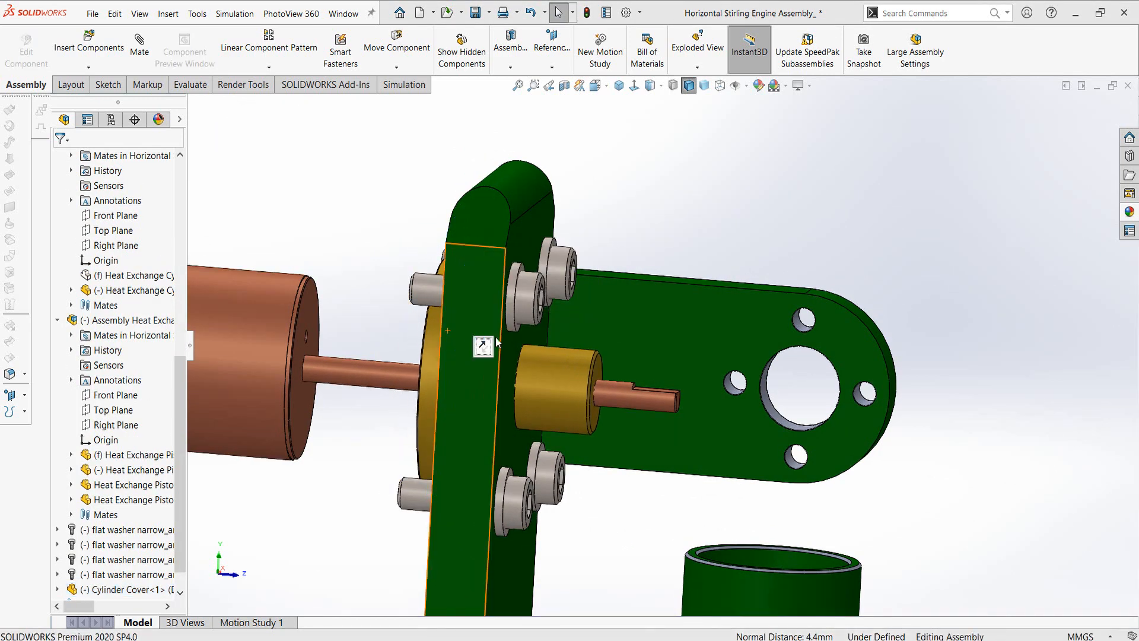
# Step: Mate the Right Plane of the cylinder cover parallel to the assembly's Top Plane
pyautogui.scroll(4, 526, 386)
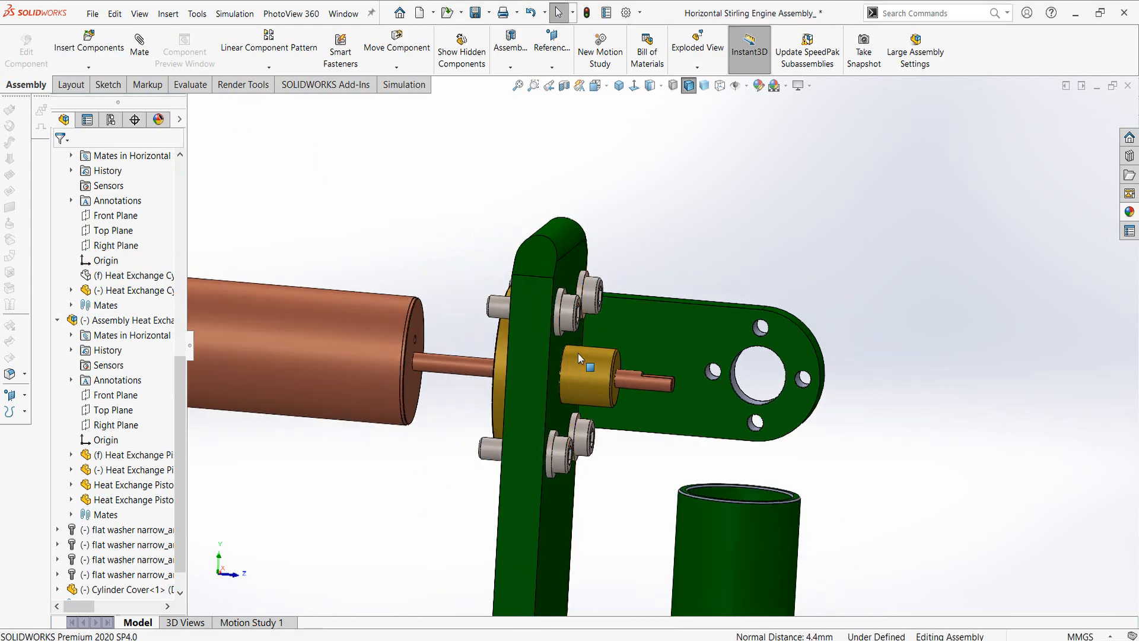
pyautogui.moveTo(521, 377); pyautogui.dragTo(451, 368, button='middle')
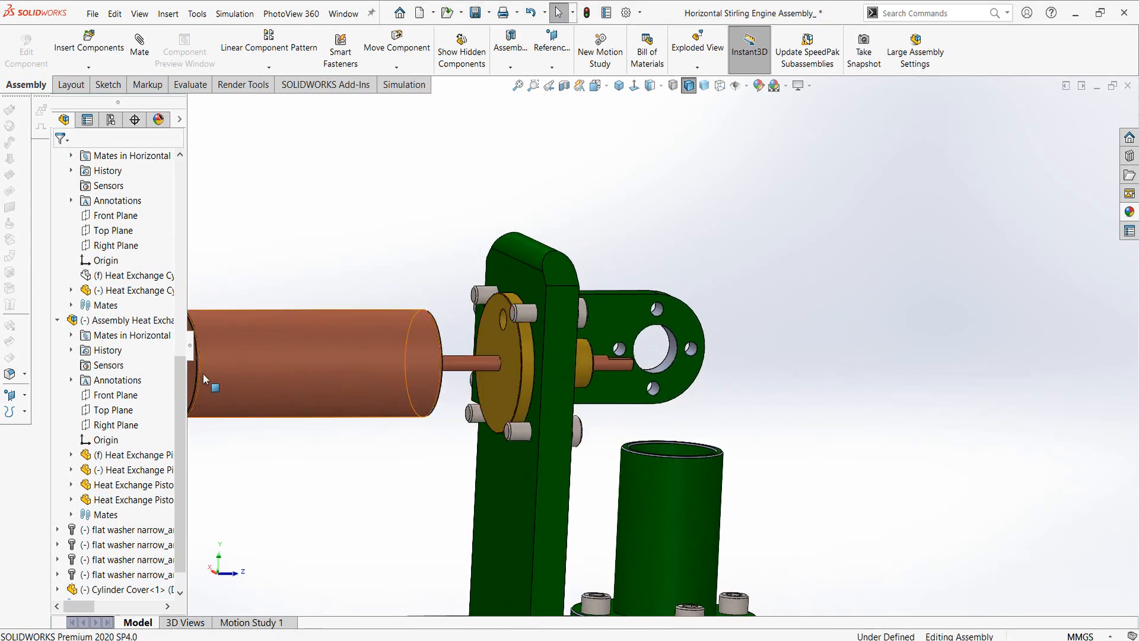
pyautogui.scroll(-1, 181, 436)
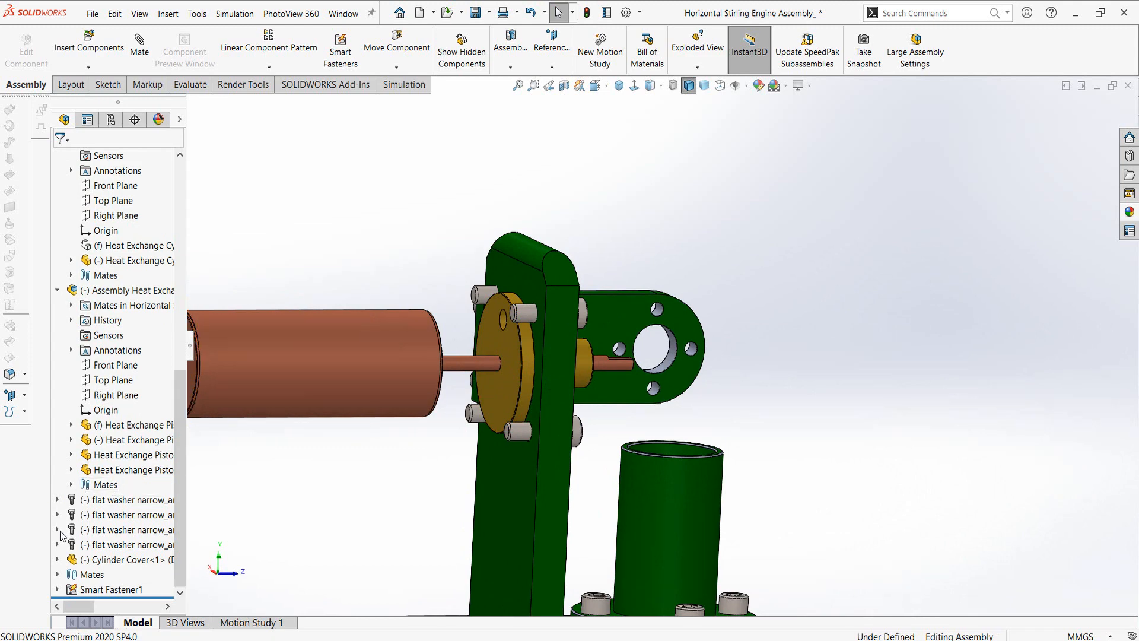
pyautogui.click(58, 560)
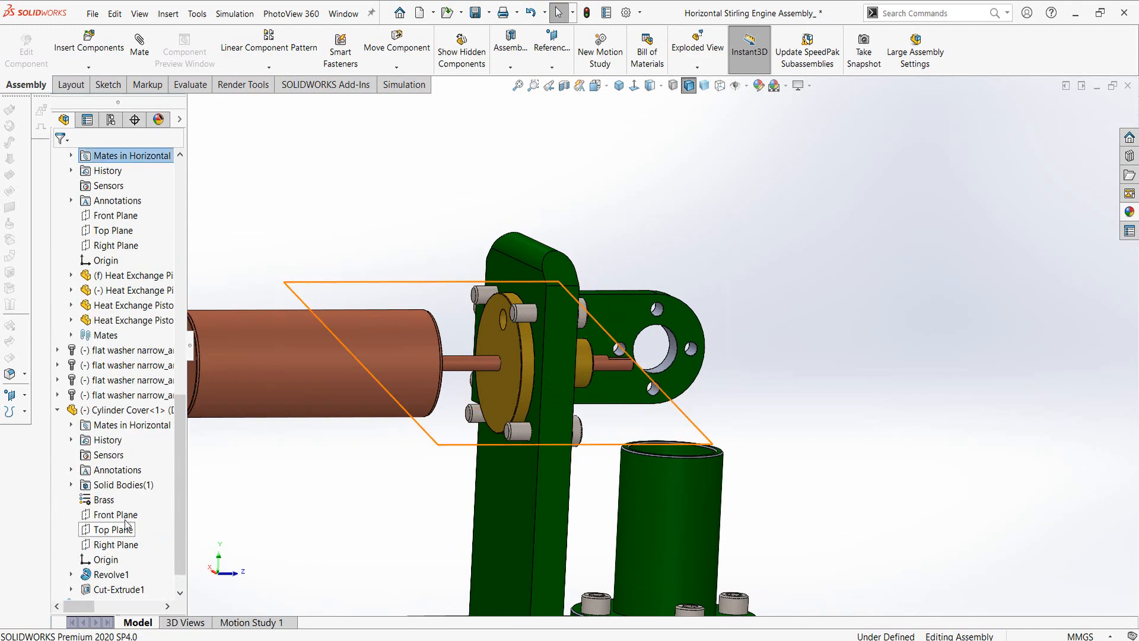
pyautogui.click(108, 545)
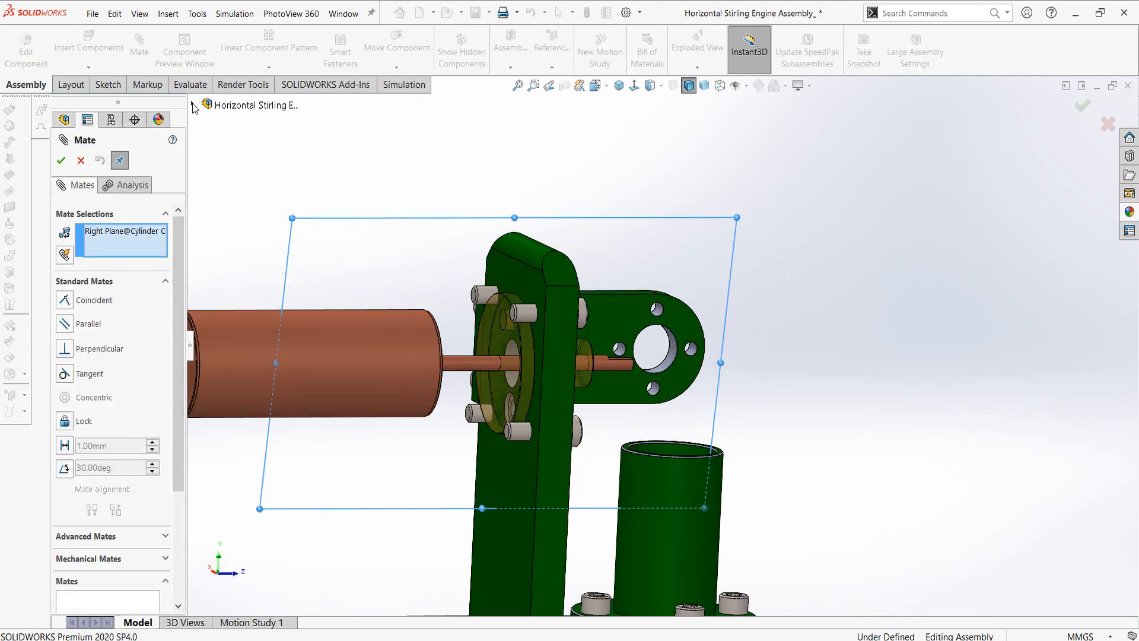
pyautogui.click(192, 104)
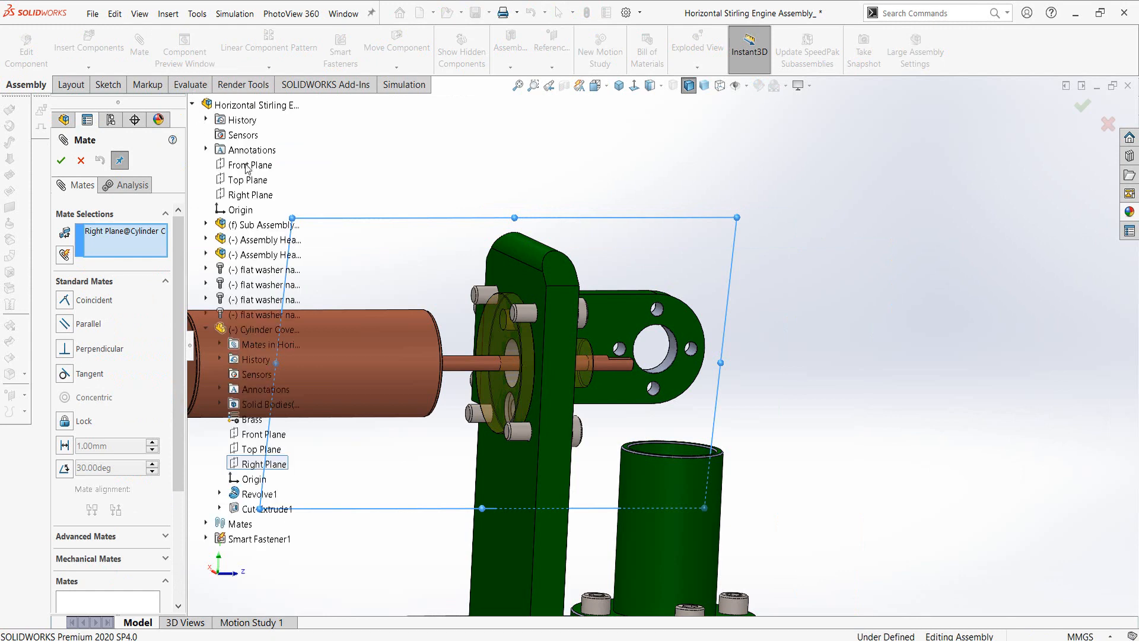
pyautogui.click(545, 269)
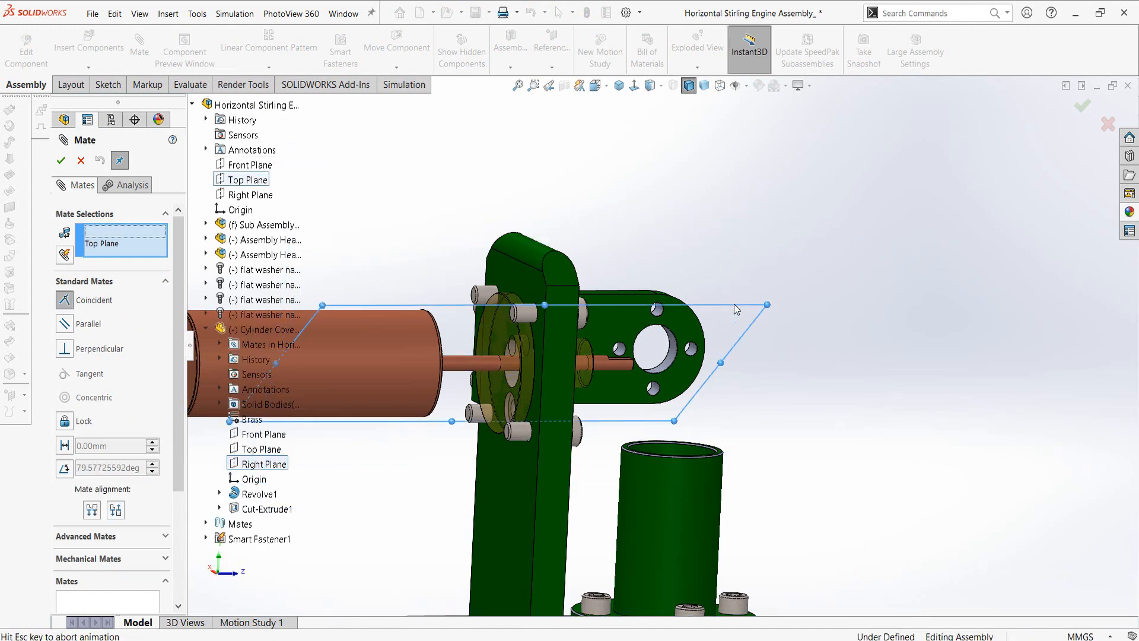
pyautogui.click(60, 162)
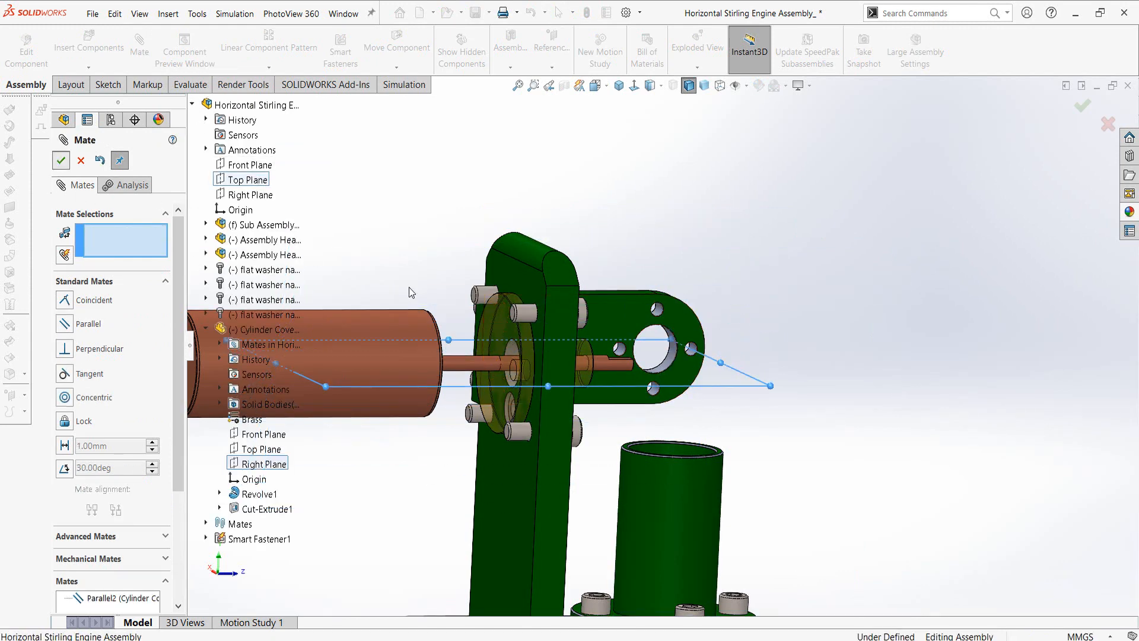
pyautogui.click(60, 162)
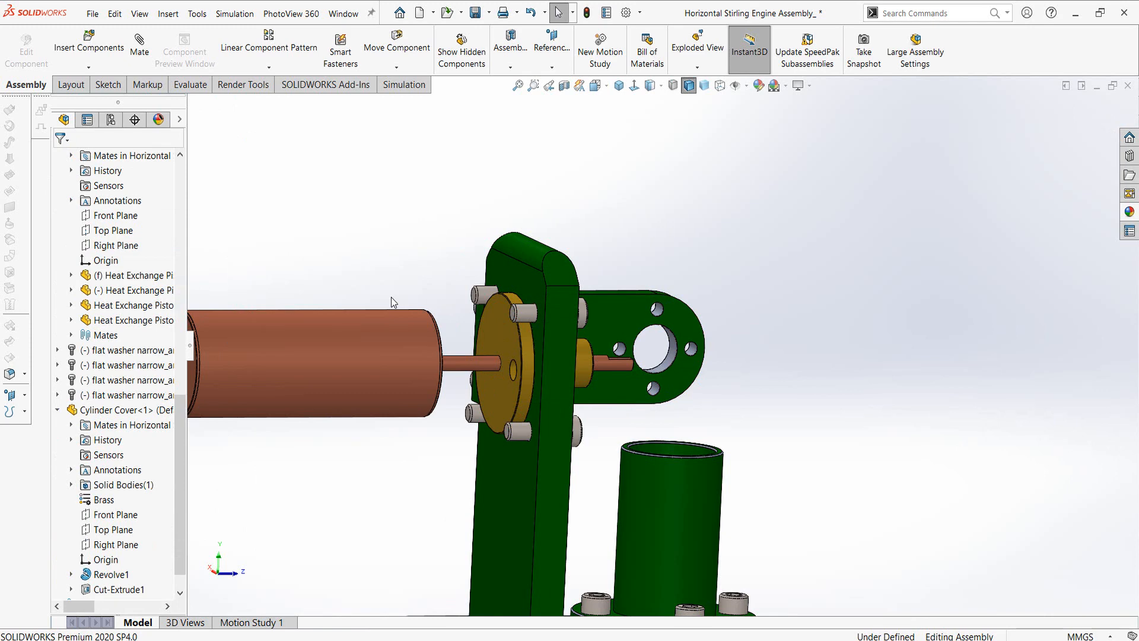
# Step: Show the hidden heat exchange cylinder again
pyautogui.hotkey('shift', 'Tab')
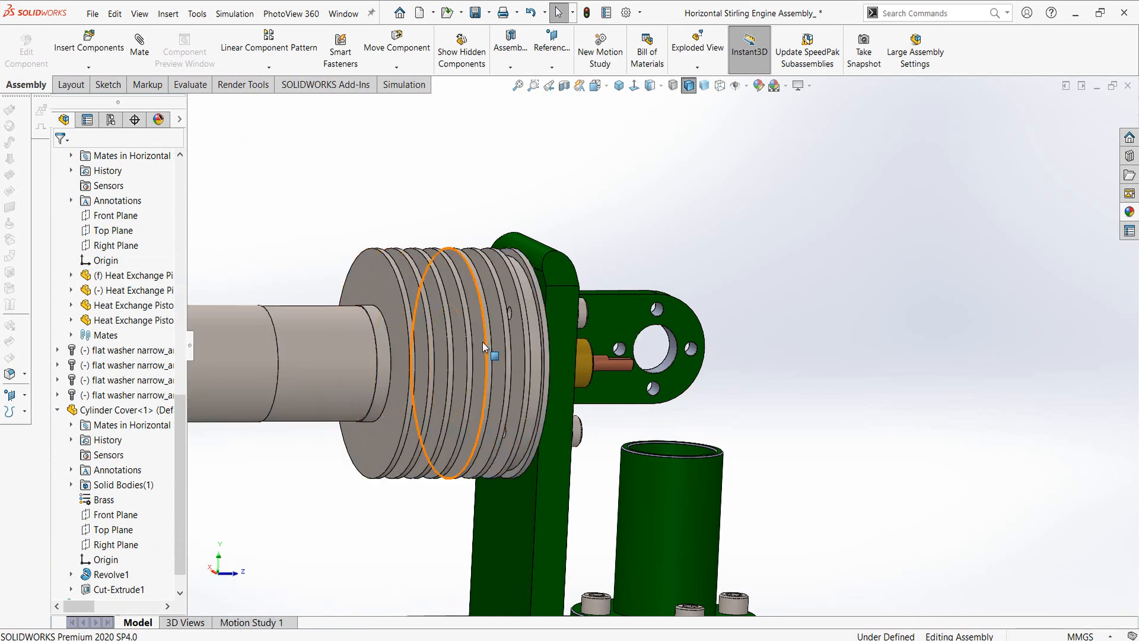
pyautogui.moveTo(482, 342); pyautogui.dragTo(455, 348, button='middle')
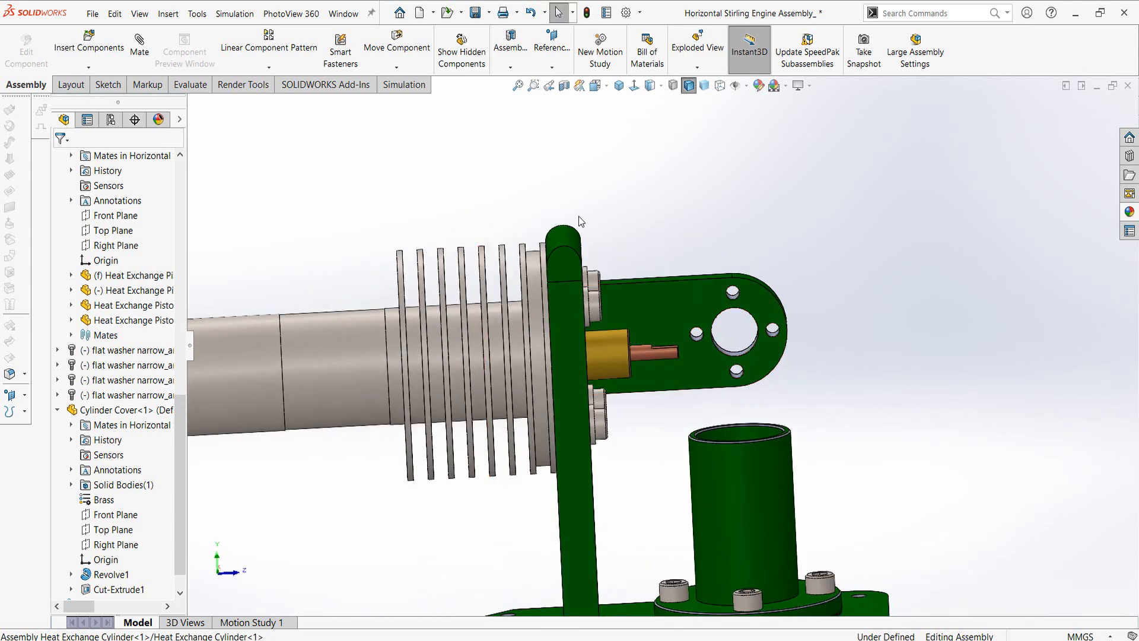
# Step: Insert the Bearing Support part from the Parts folder and place it above the support plate's rounded end
pyautogui.click(89, 45)
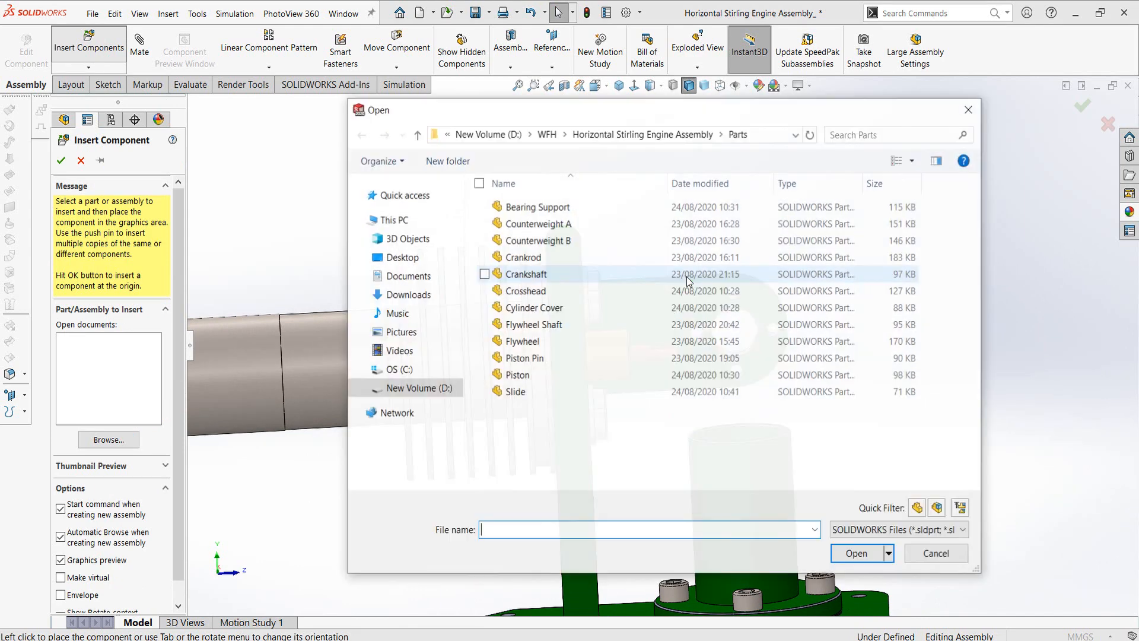
pyautogui.click(537, 208)
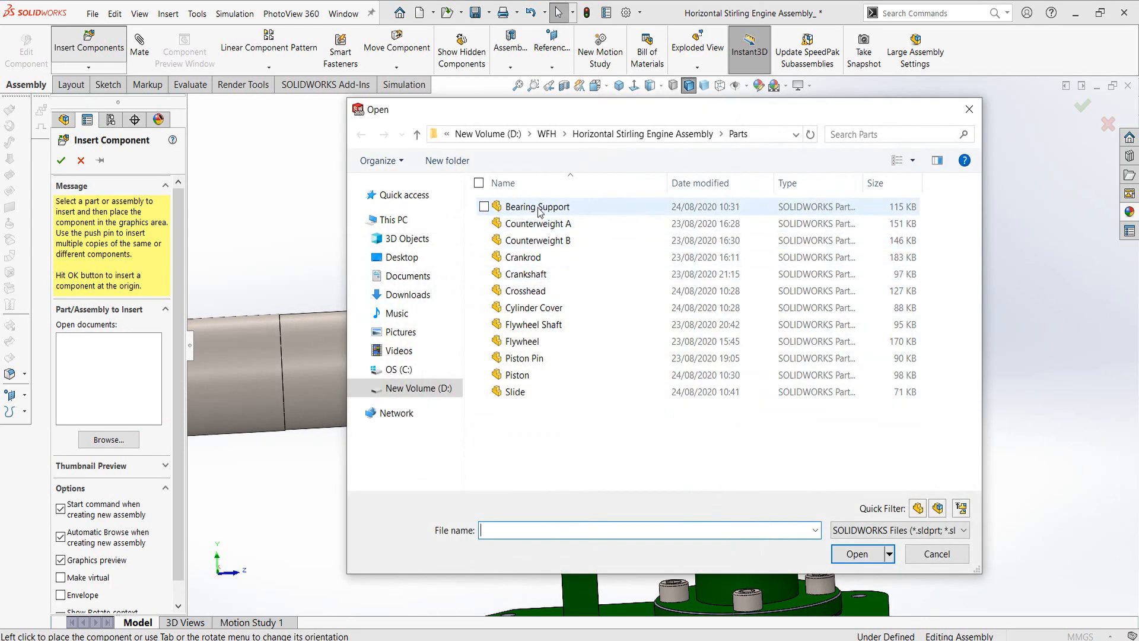
pyautogui.click(857, 553)
pyautogui.click(792, 253)
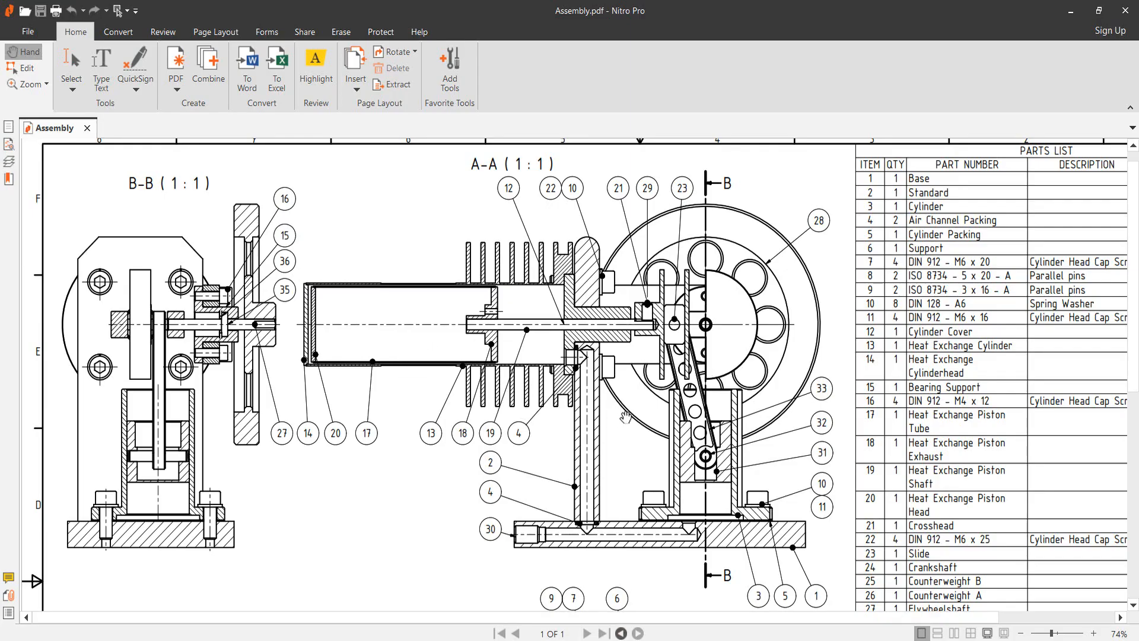
# Step: Add a concentric mate between the bearing support's cylindrical face and the large central hole in the support plate's rounded end
pyautogui.moveTo(626, 417); pyautogui.dragTo(612, 382)
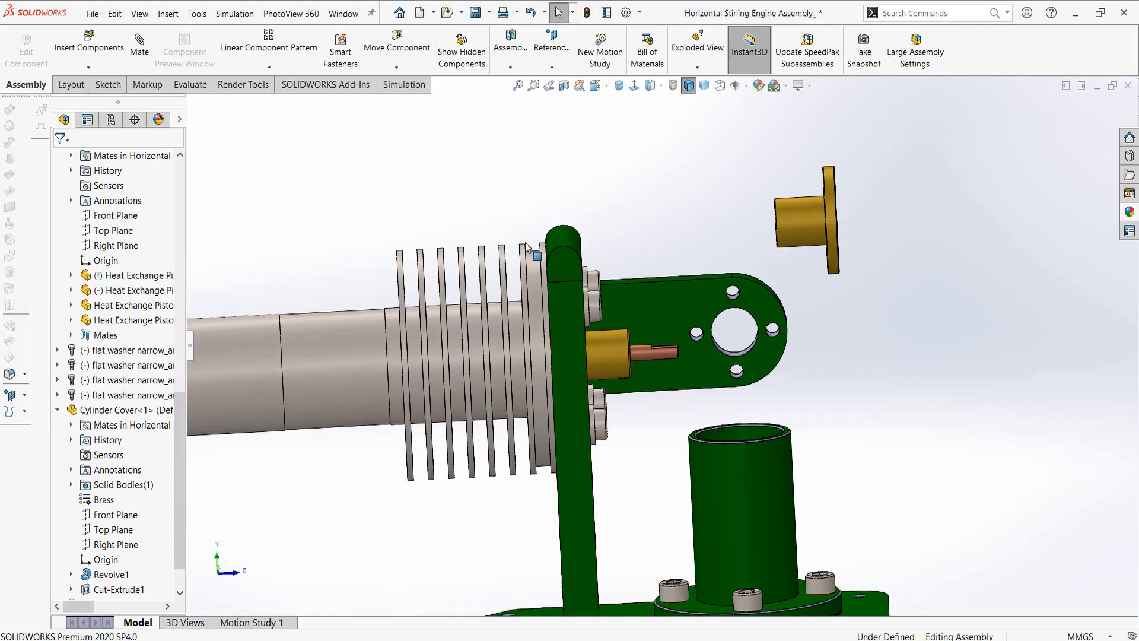
pyautogui.moveTo(706, 272); pyautogui.dragTo(676, 267, button='middle')
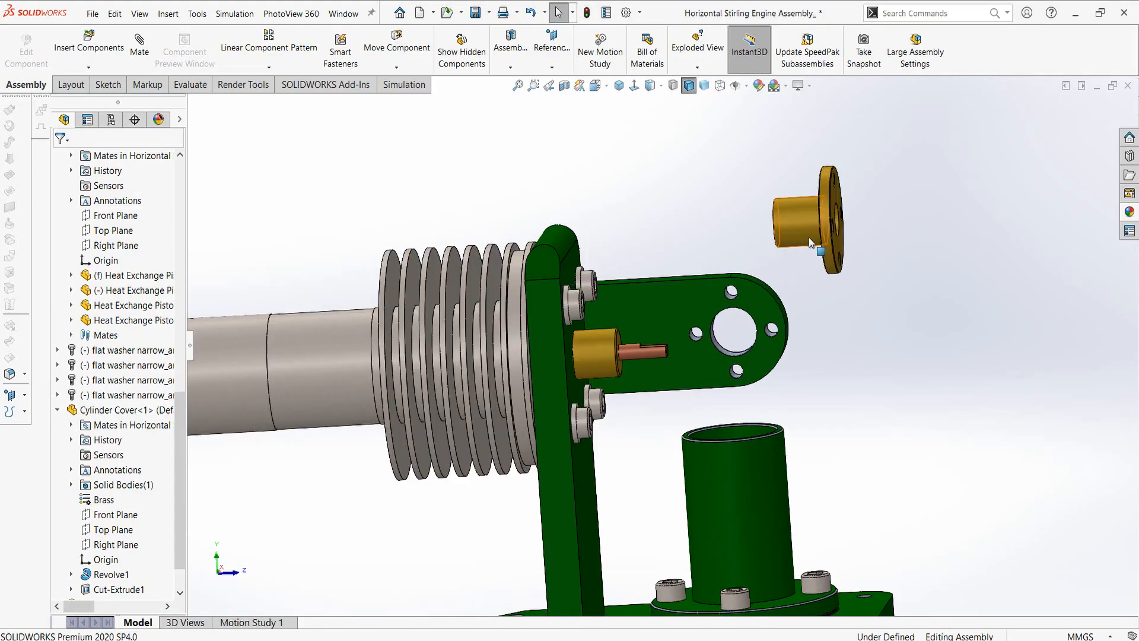
pyautogui.scroll(-10, 732, 357)
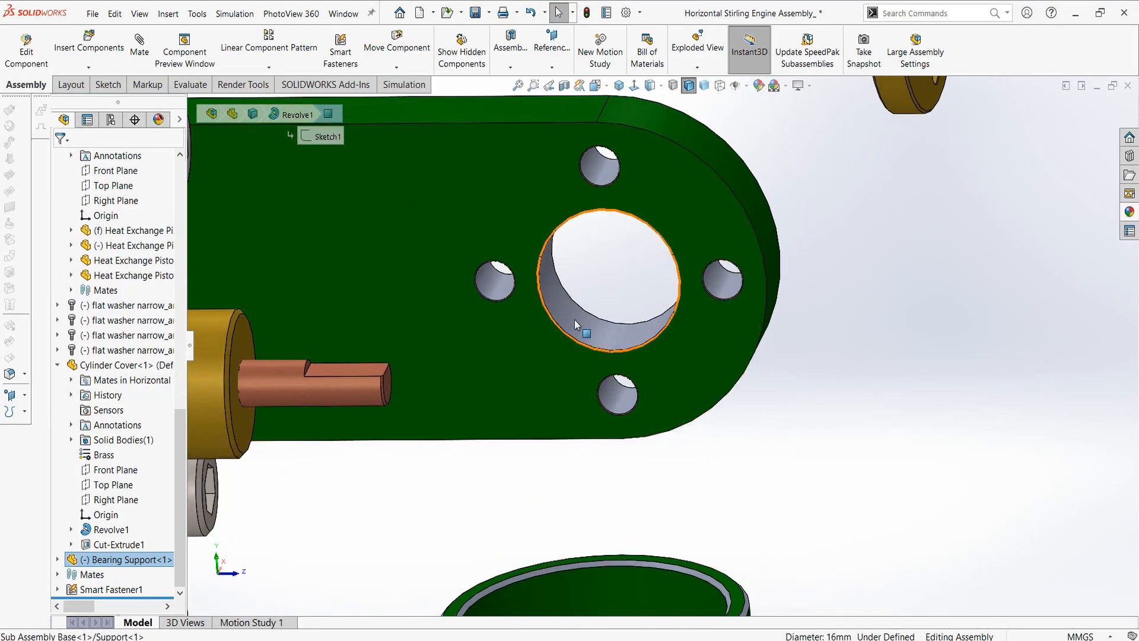
pyautogui.click(574, 320)
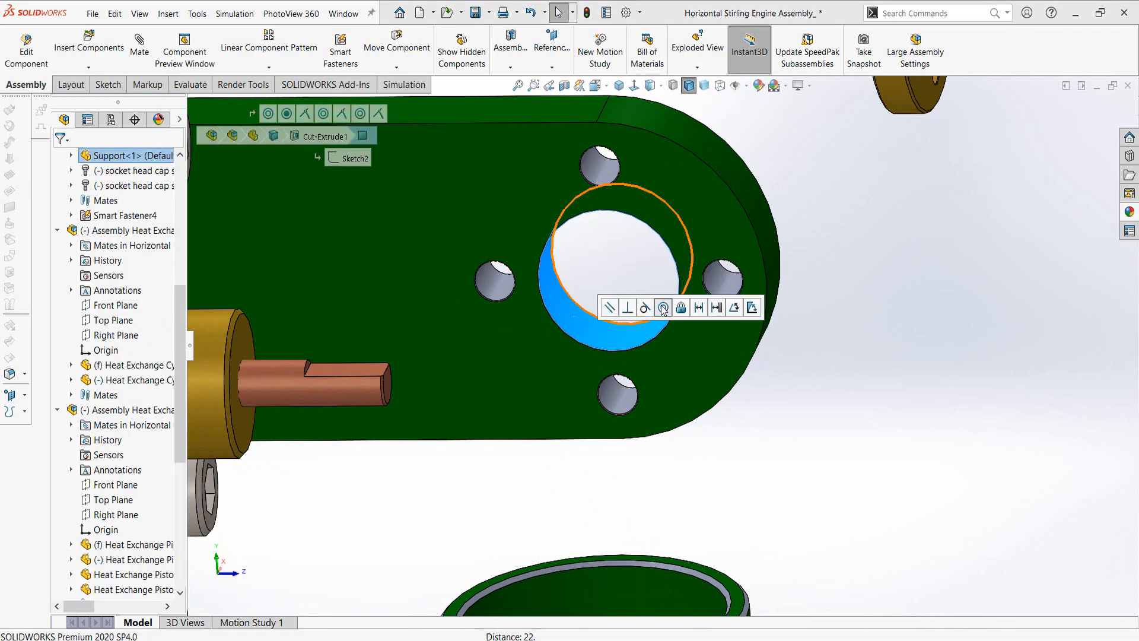
pyautogui.click(663, 308)
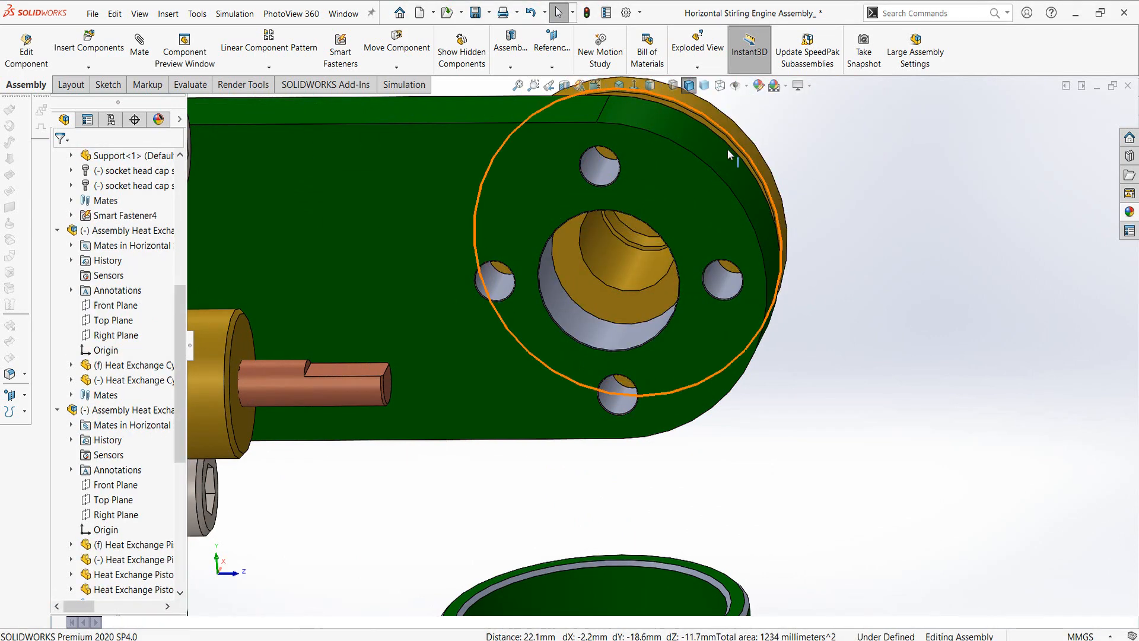
# Step: Move the bearing support along its axis until its flange sits on the cylinder cover side of the support plate
pyautogui.scroll(1, 727, 152)
pyautogui.moveTo(727, 152); pyautogui.dragTo(629, 189, button='middle')
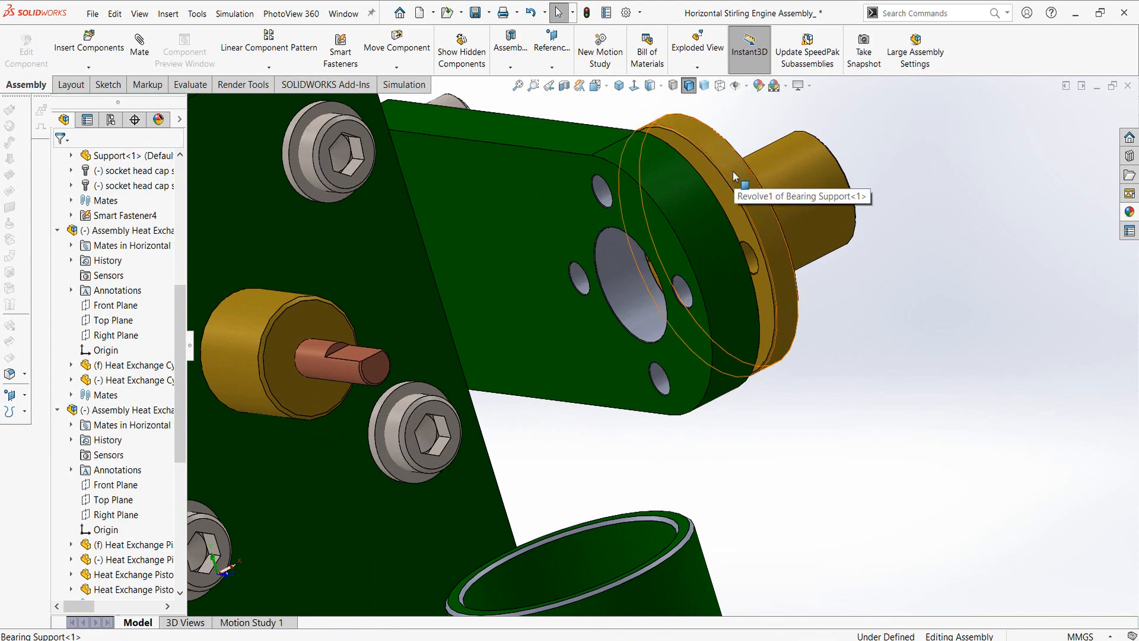
pyautogui.click(733, 169)
pyautogui.moveTo(653, 241); pyautogui.dragTo(616, 286)
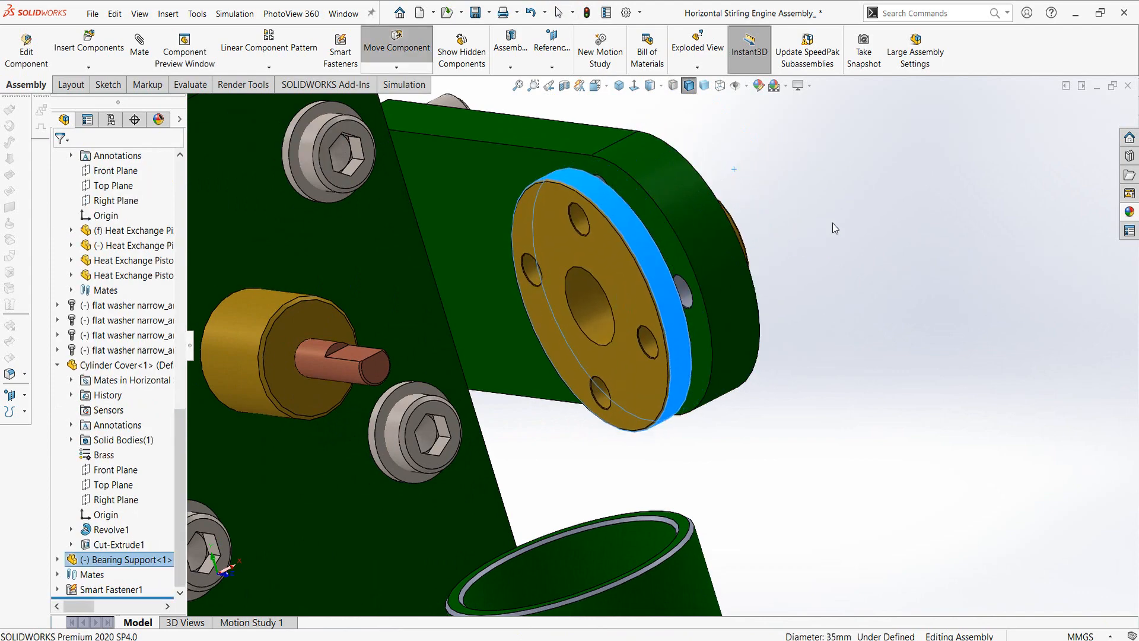
# Step: Add a concentric mate between a small hole in the bearing support's flange and the matching screw hole in the support plate
pyautogui.moveTo(750, 282); pyautogui.dragTo(795, 234, button='middle')
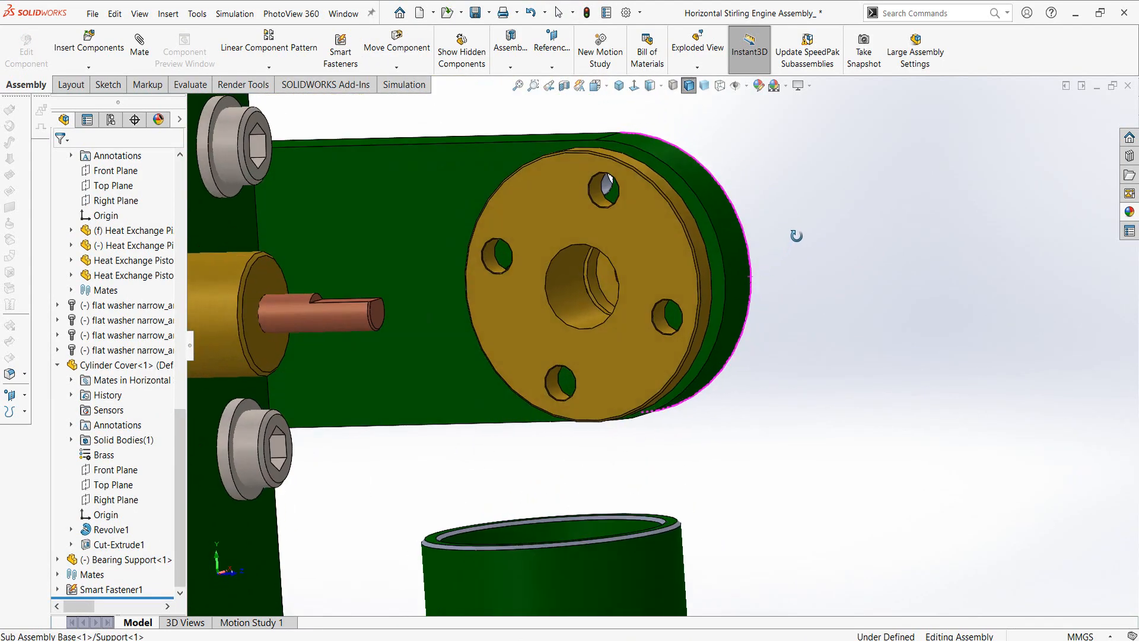
pyautogui.click(606, 181)
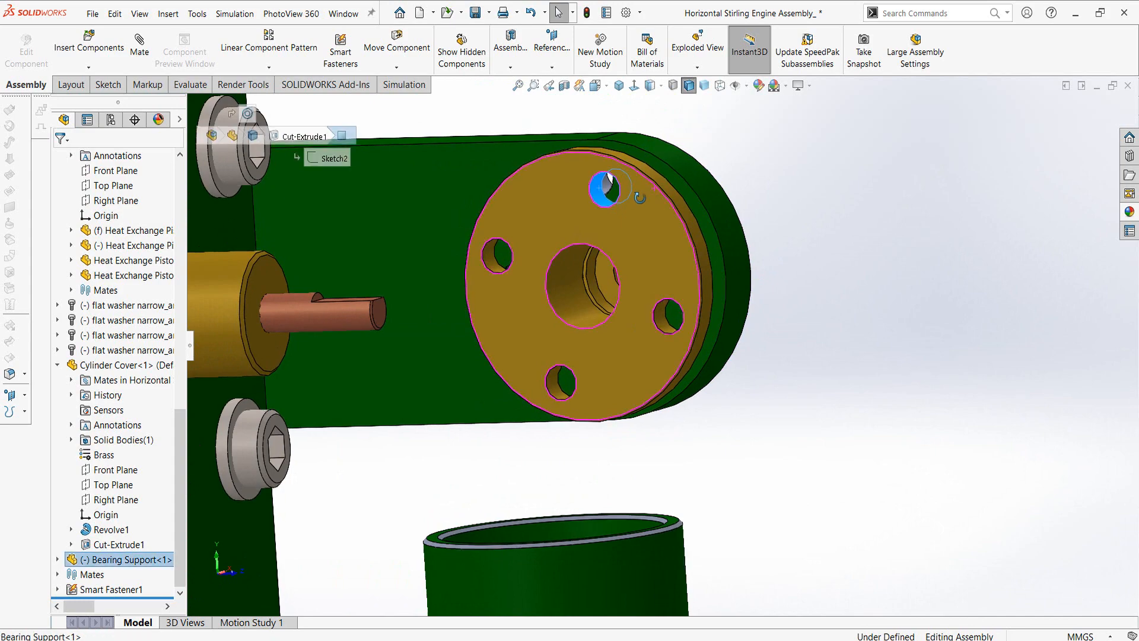
pyautogui.moveTo(653, 188); pyautogui.dragTo(654, 149, button='middle')
pyautogui.scroll(-5, 654, 147)
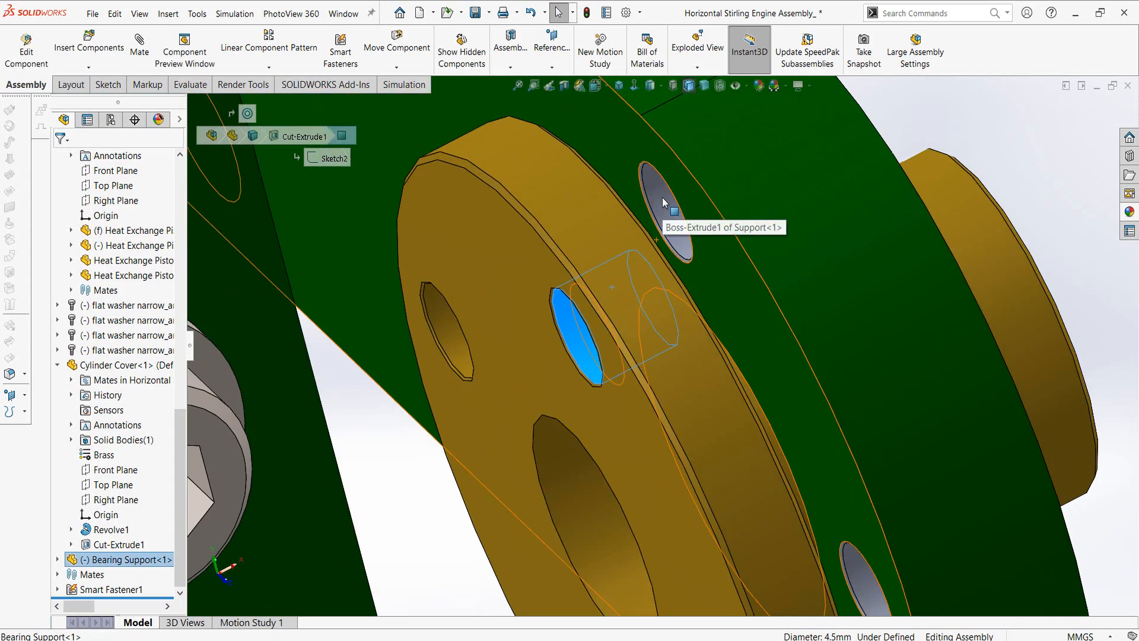
pyautogui.keyDown('ctrl'); pyautogui.click(662, 197); pyautogui.keyUp('ctrl')
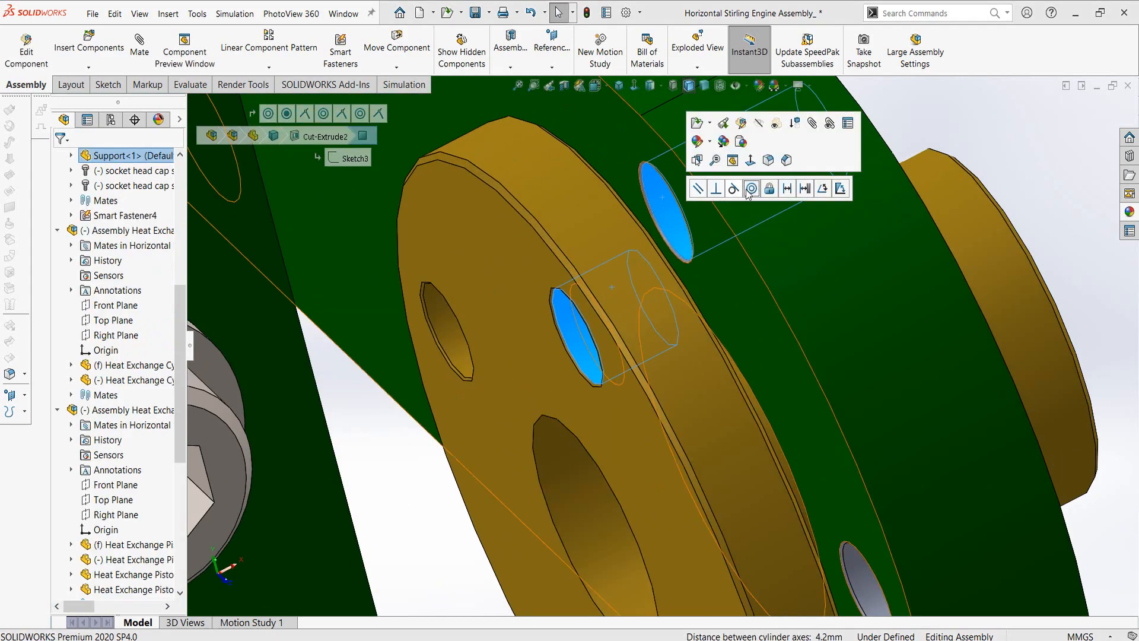
pyautogui.click(753, 188)
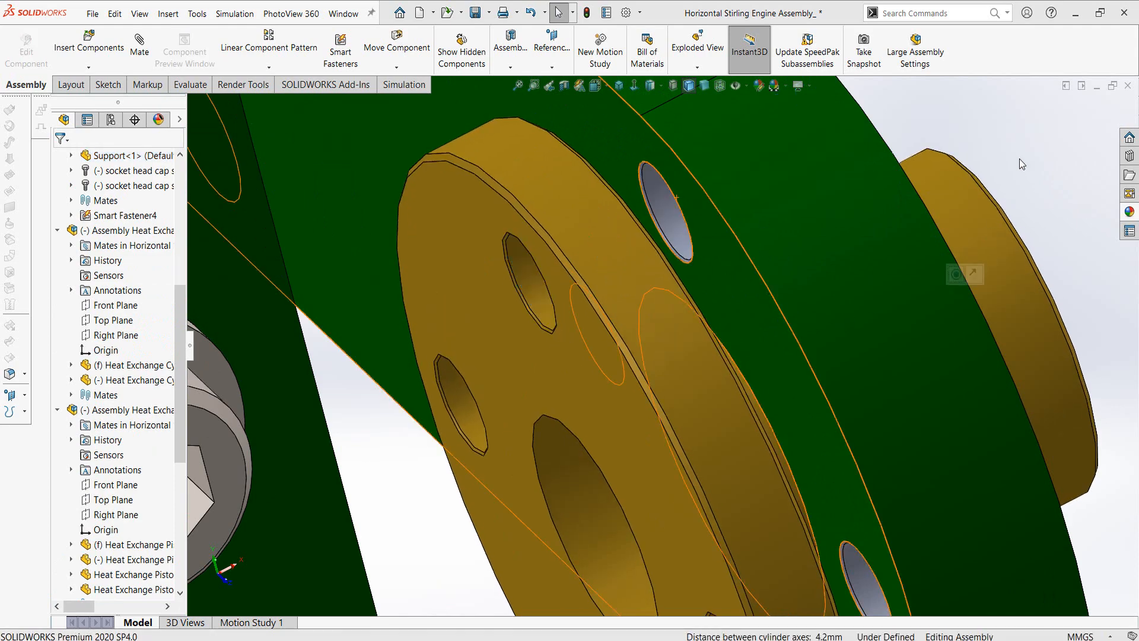
# Step: Add a coincident mate between the back face of the bearing support's flange and the adjacent face of the support plate
pyautogui.moveTo(691, 275); pyautogui.dragTo(793, 221, button='middle')
pyautogui.click(632, 299)
pyautogui.keyDown('ctrl'); pyautogui.click(793, 219); pyautogui.keyUp('ctrl')
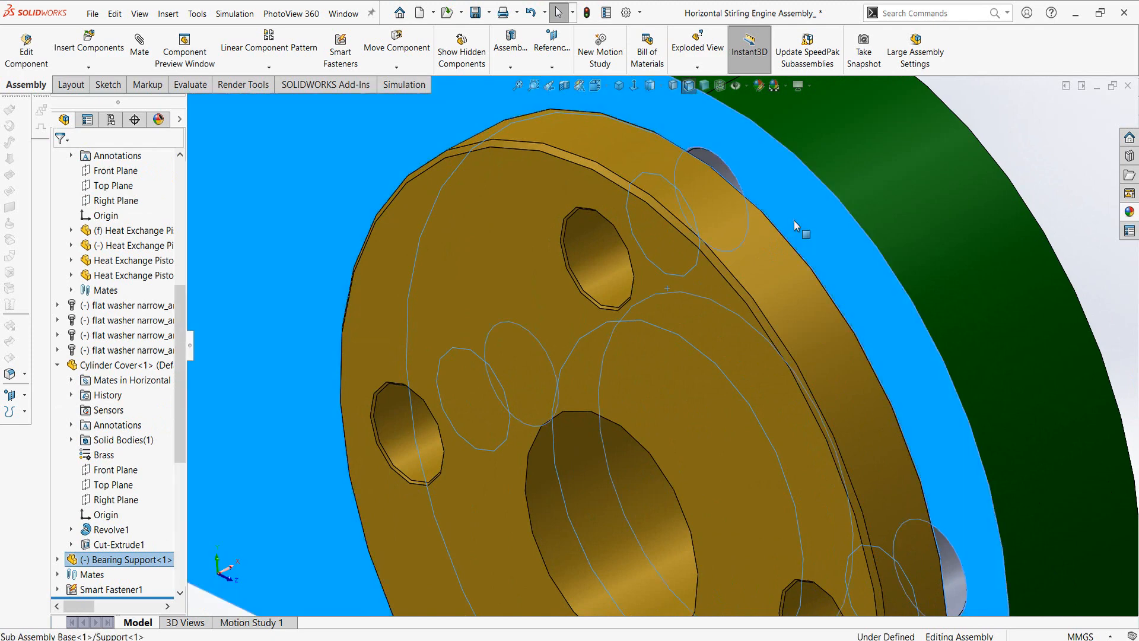
pyautogui.click(833, 210)
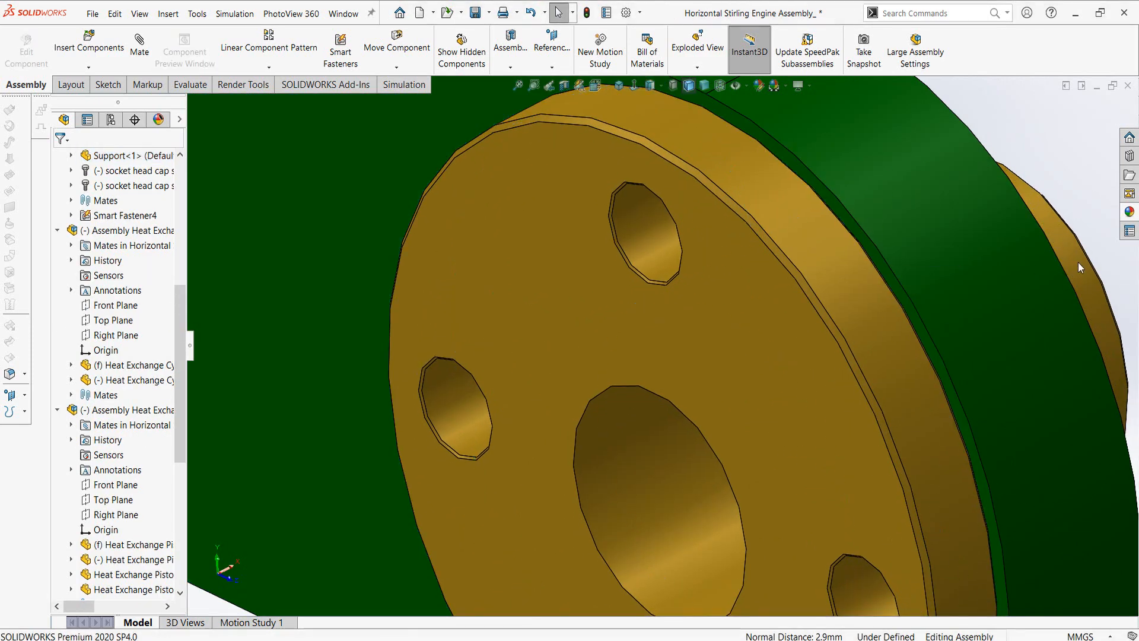
pyautogui.scroll(5, 771, 282)
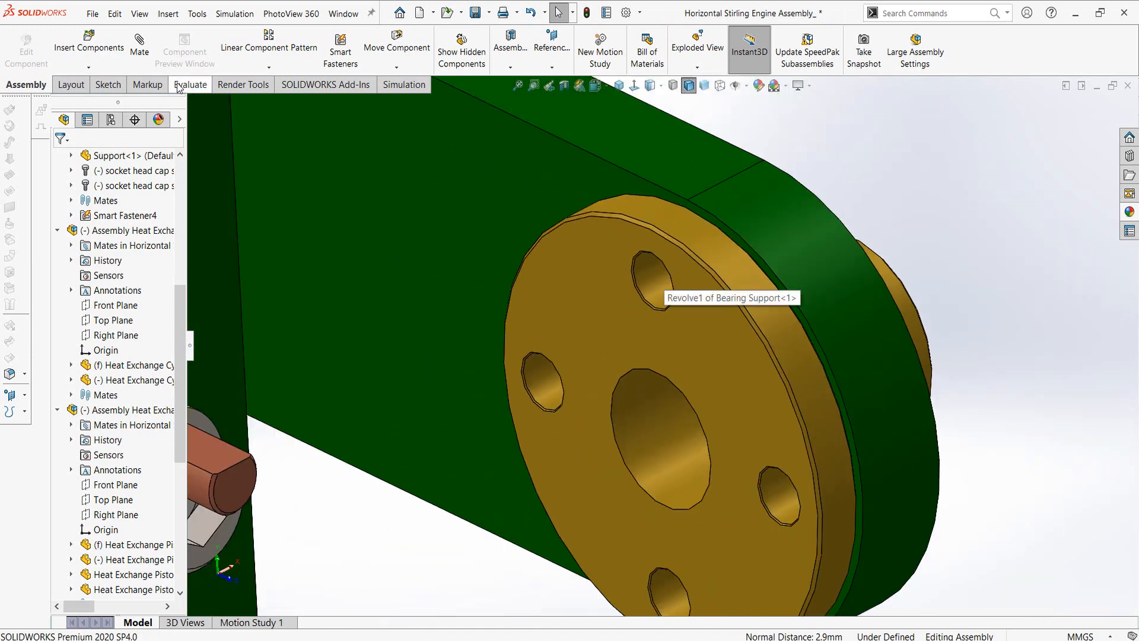
# Step: Insert the Flywheel part from the Parts folder and place it beside the bearing support, clear of the engine
pyautogui.click(90, 42)
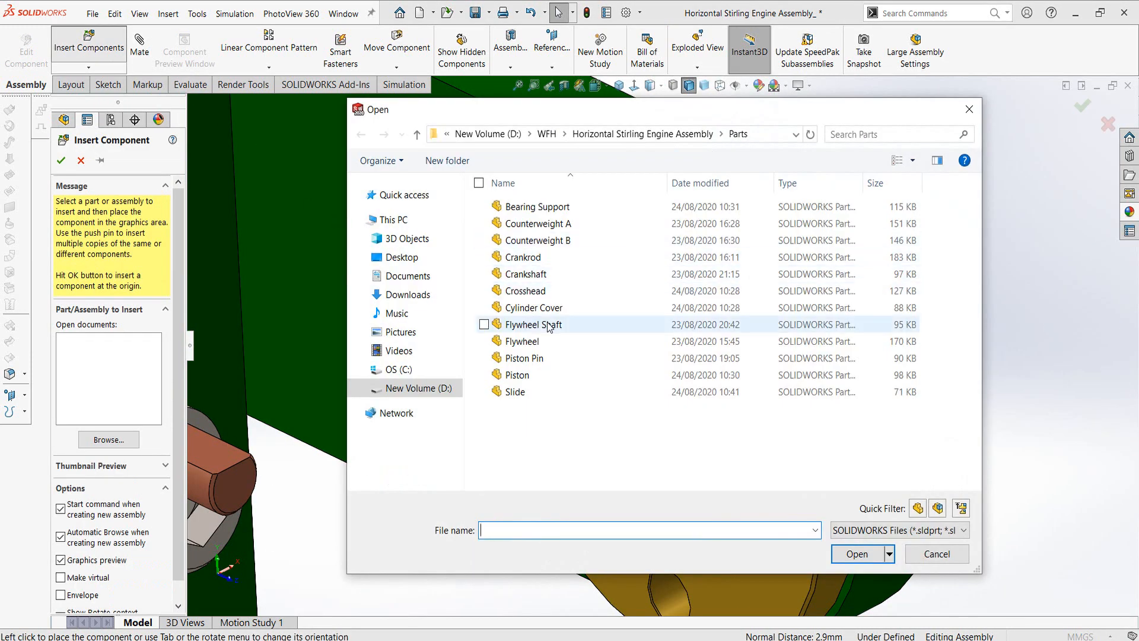
pyautogui.click(522, 341)
pyautogui.click(857, 553)
pyautogui.scroll(10, 954, 298)
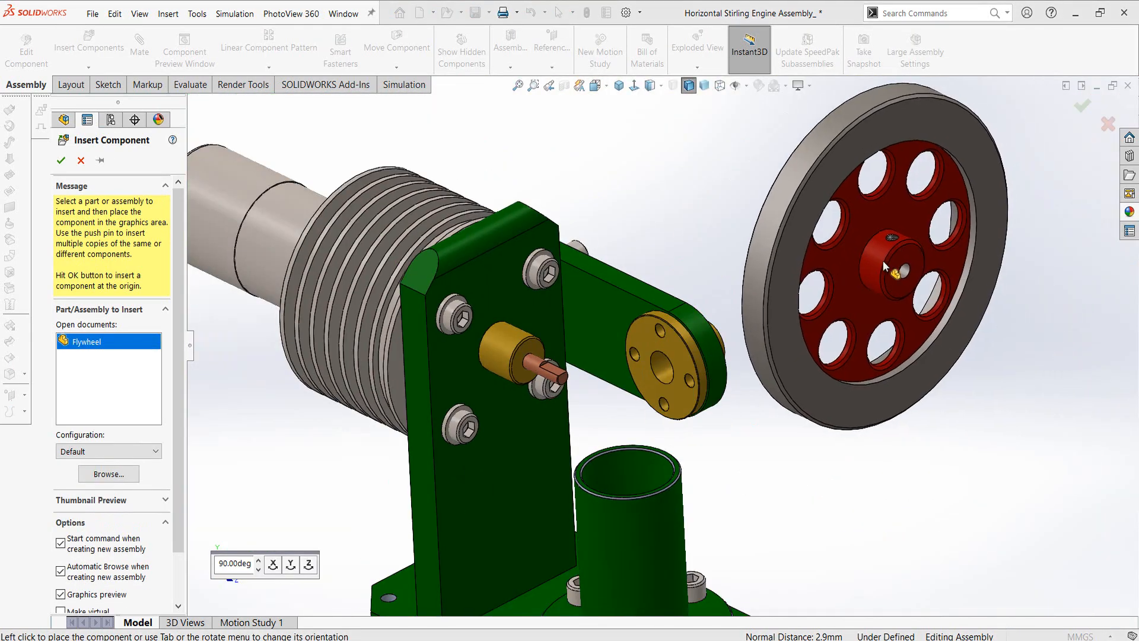
pyautogui.click(882, 261)
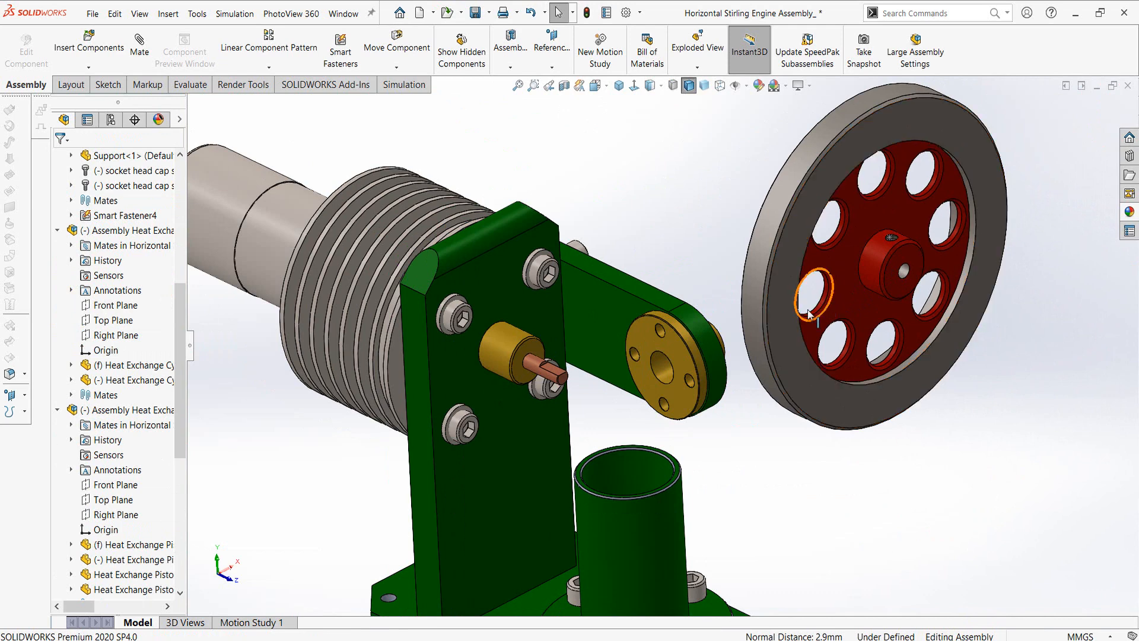
# Step: Insert the Flywheel Shaft part from the Parts folder and place it between the support plate and the flywheel
pyautogui.click(89, 48)
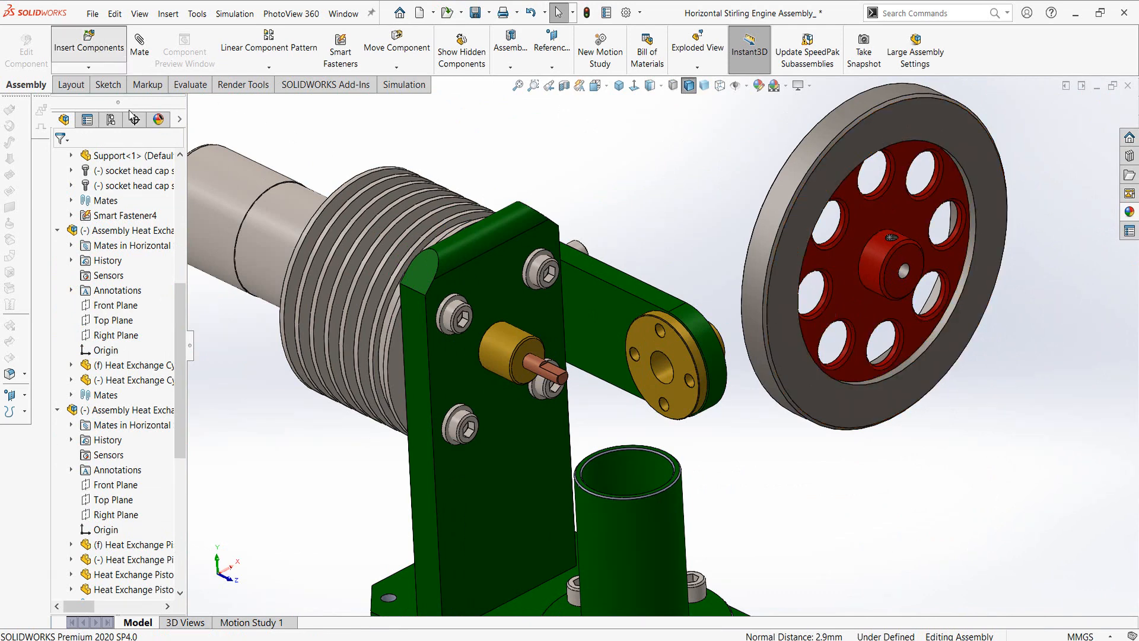
pyautogui.click(109, 440)
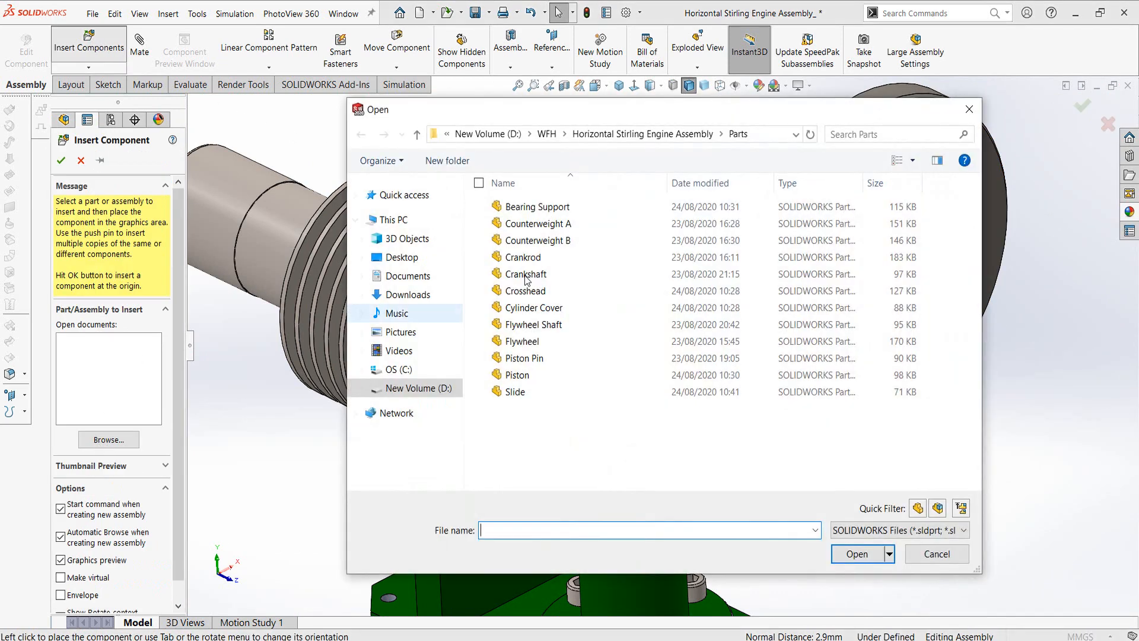
pyautogui.click(545, 329)
pyautogui.click(857, 555)
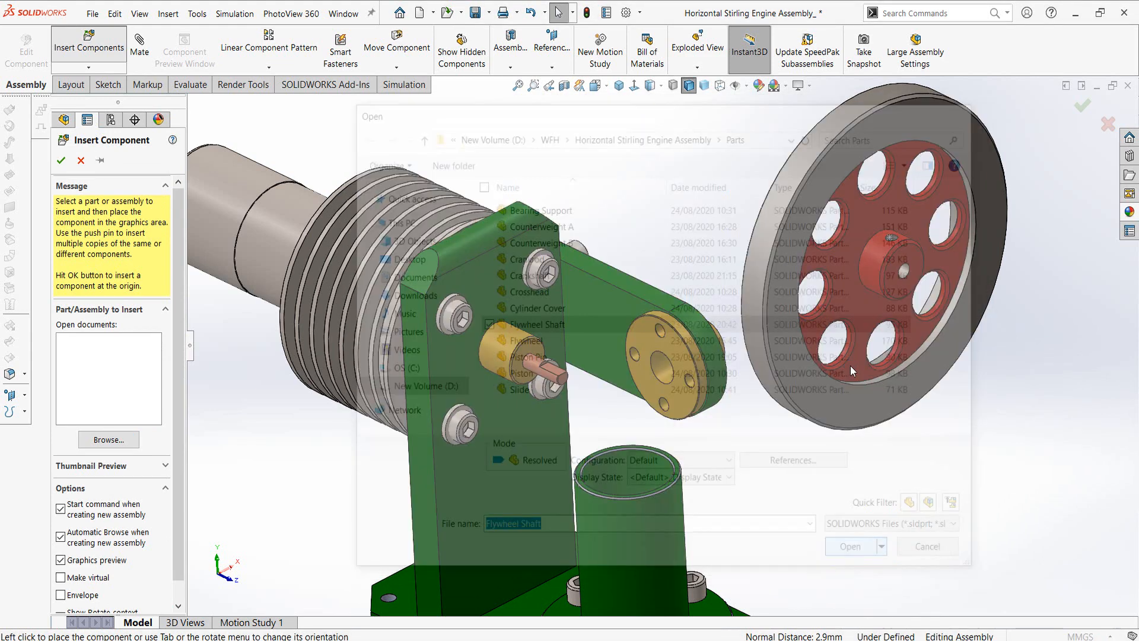
pyautogui.click(682, 209)
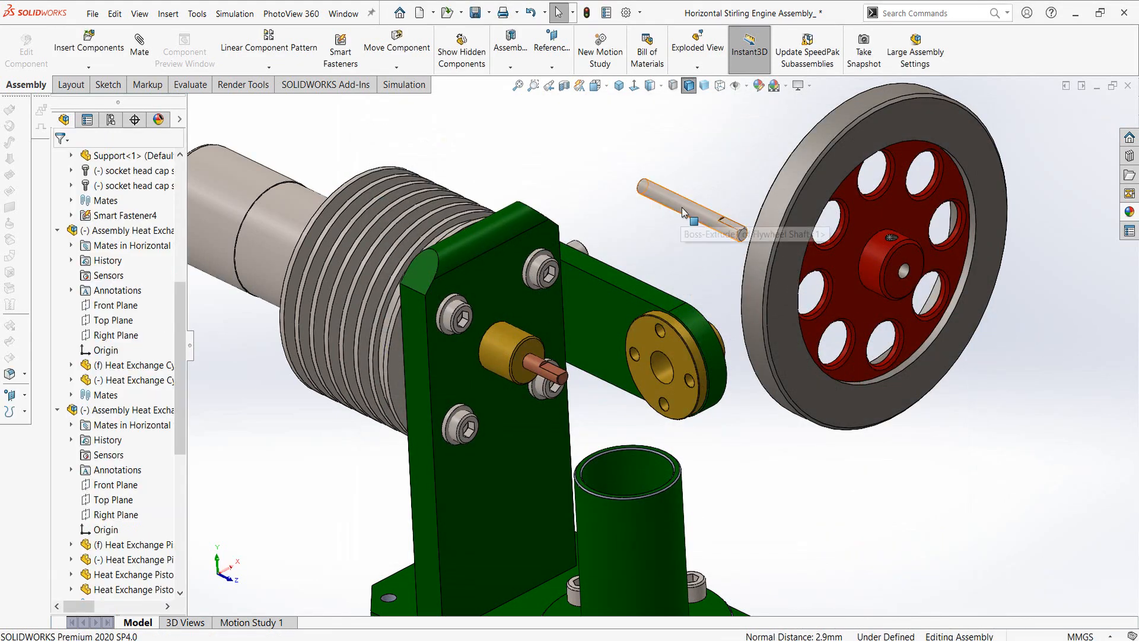
# Step: Mate the flywheel shaft concentric with the bearing support's central bore and slide it so its notched end protrudes from the flange
pyautogui.click(680, 214)
pyautogui.scroll(-2, 681, 372)
pyautogui.scroll(-3, 681, 371)
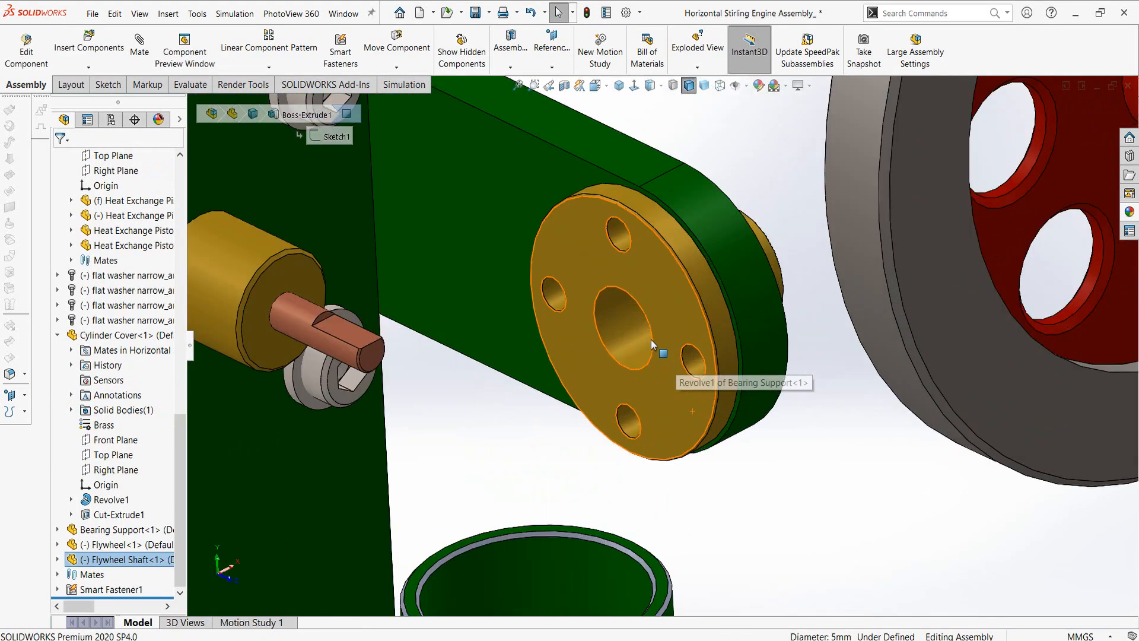
pyautogui.keyDown('ctrl'); pyautogui.click(636, 325); pyautogui.keyUp('ctrl')
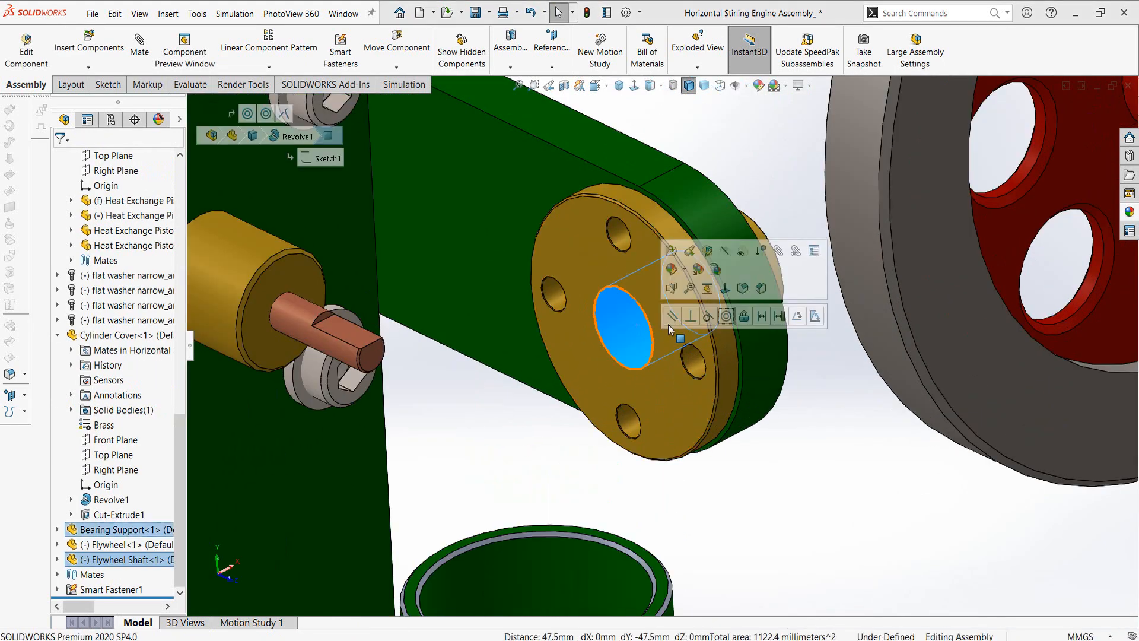
pyautogui.click(726, 316)
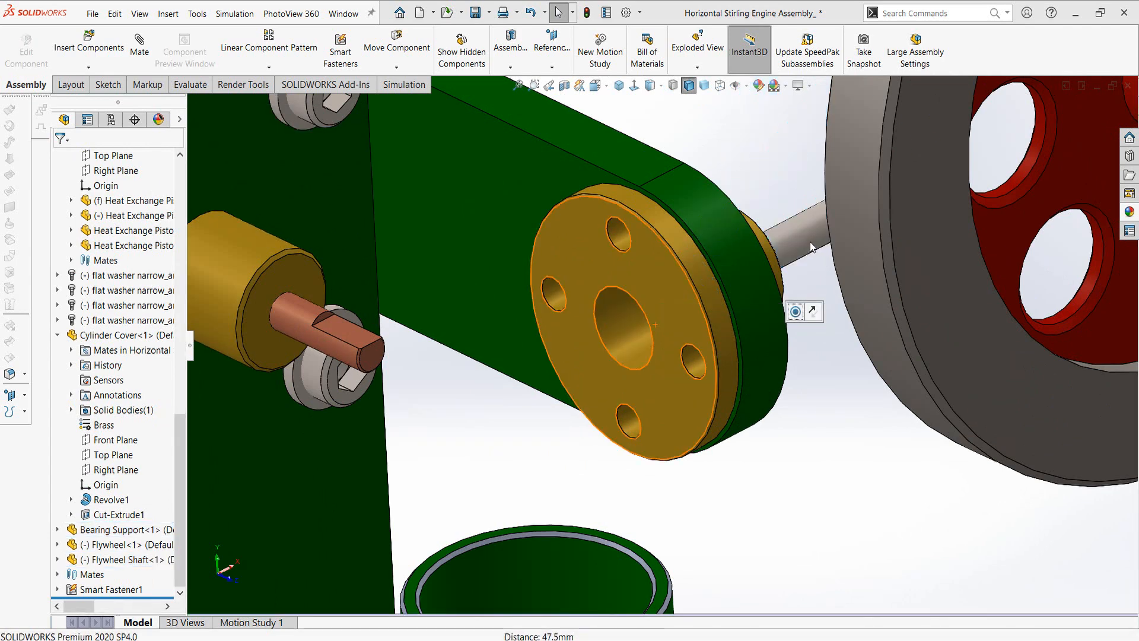
pyautogui.moveTo(798, 236); pyautogui.dragTo(670, 318)
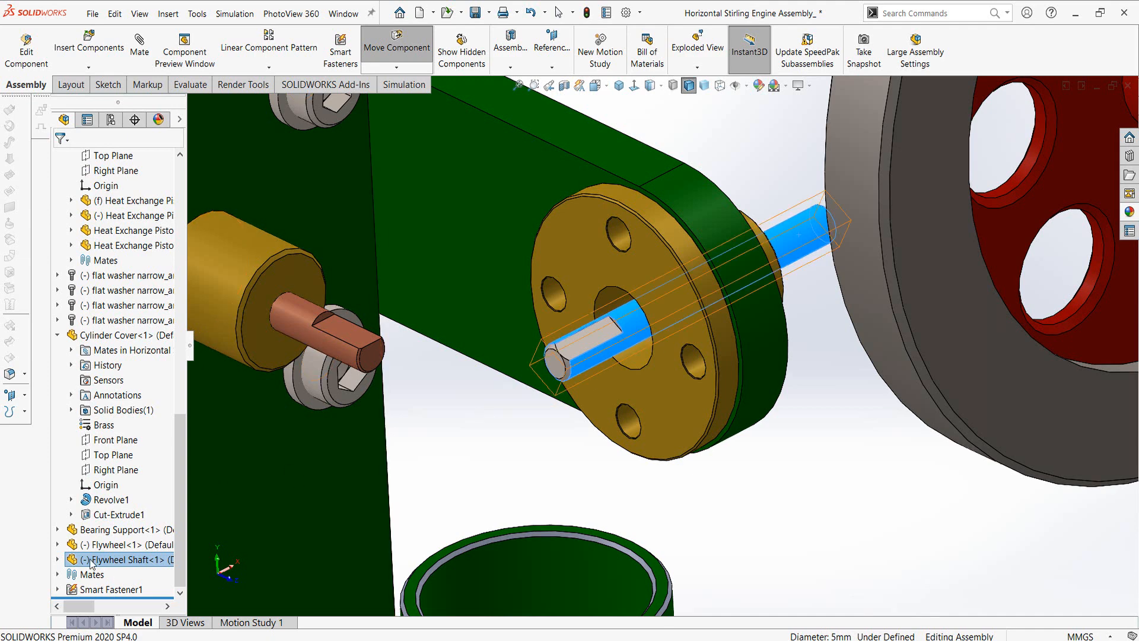
# Step: Edit the flywheel shaft's concentric mate and flip its alignment so the shaft points the opposite way
pyautogui.click(57, 559)
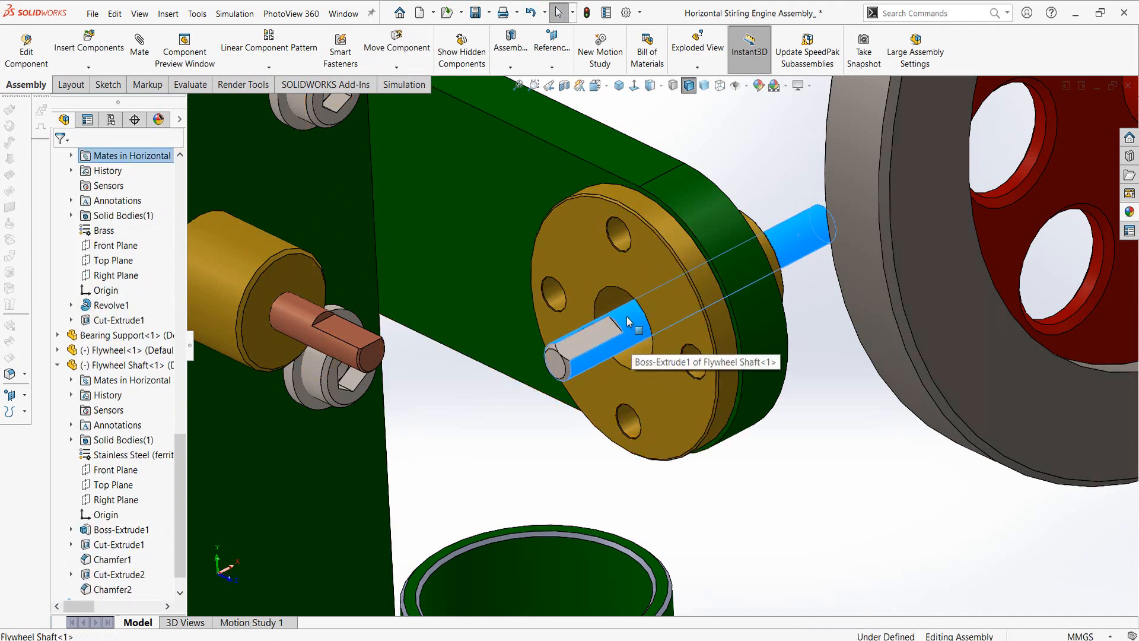
pyautogui.moveTo(627, 316)
pyautogui.mouseDown()
pyautogui.moveTo(611, 280)
pyautogui.moveTo(641, 326)
pyautogui.mouseUp()
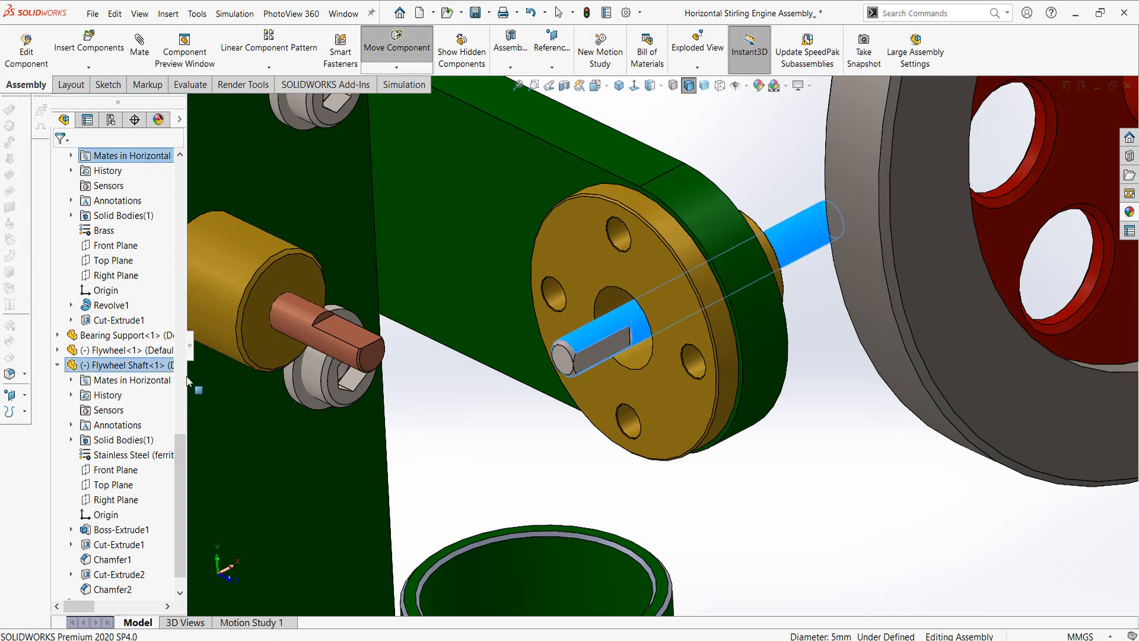
pyautogui.click(71, 380)
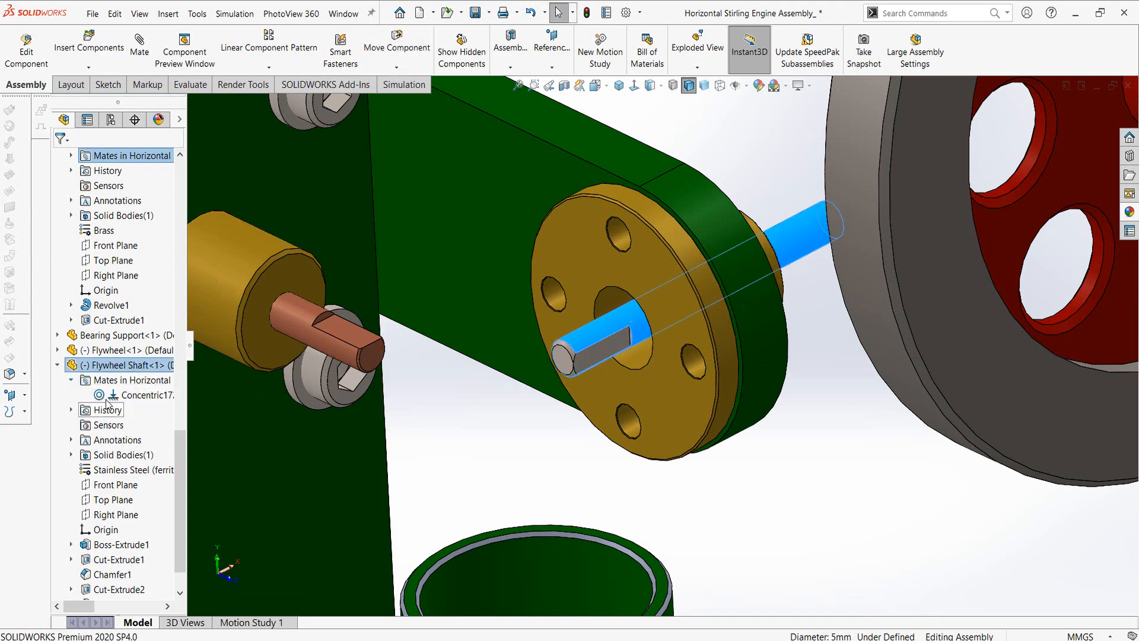
pyautogui.click(121, 395)
pyautogui.rightClick(122, 396)
pyautogui.click(118, 354)
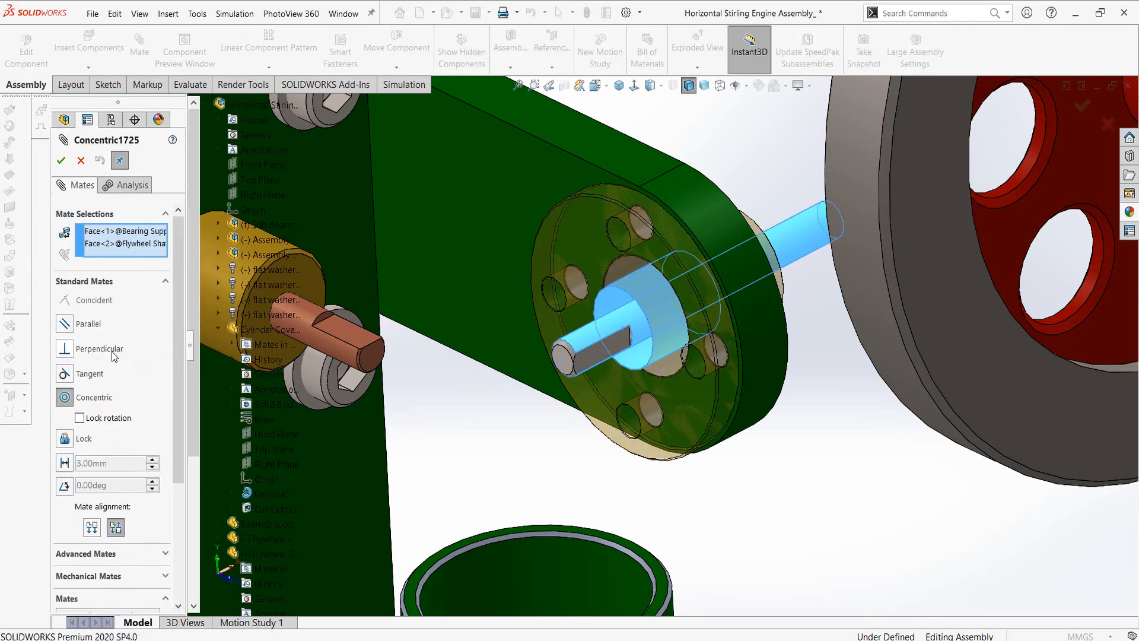
pyautogui.click(93, 529)
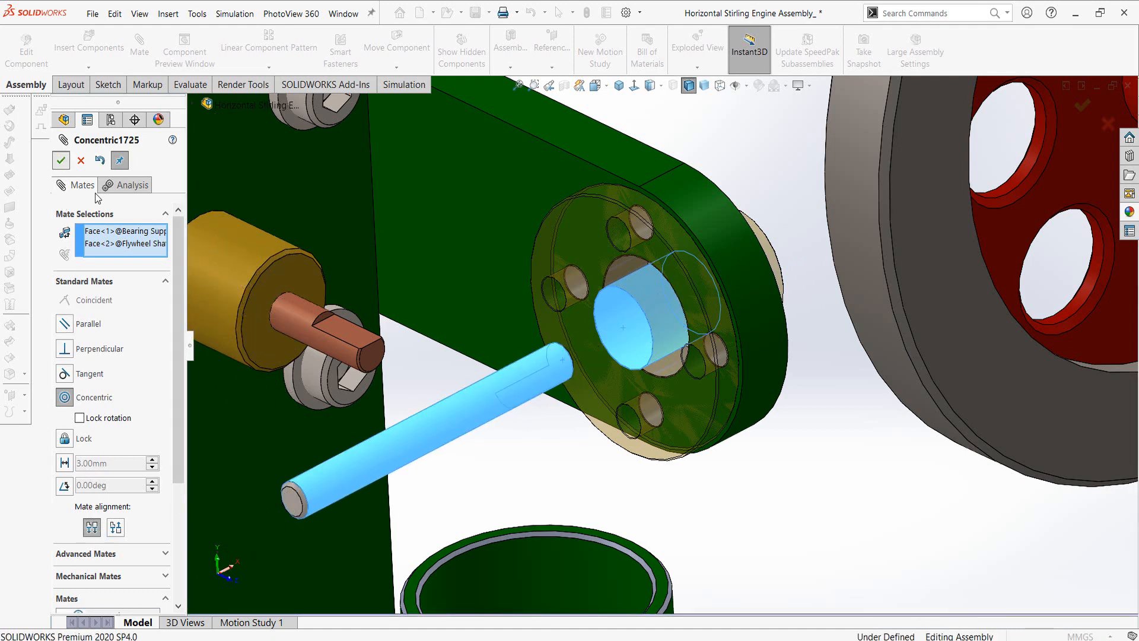
pyautogui.click(60, 161)
# Step: Slide the flywheel shaft back through the bearing support so it protrudes on both sides, and leave the Mate command
pyautogui.moveTo(475, 401); pyautogui.dragTo(765, 327)
pyautogui.moveTo(799, 401); pyautogui.dragTo(801, 398)
pyautogui.moveTo(795, 254); pyautogui.dragTo(102, 142)
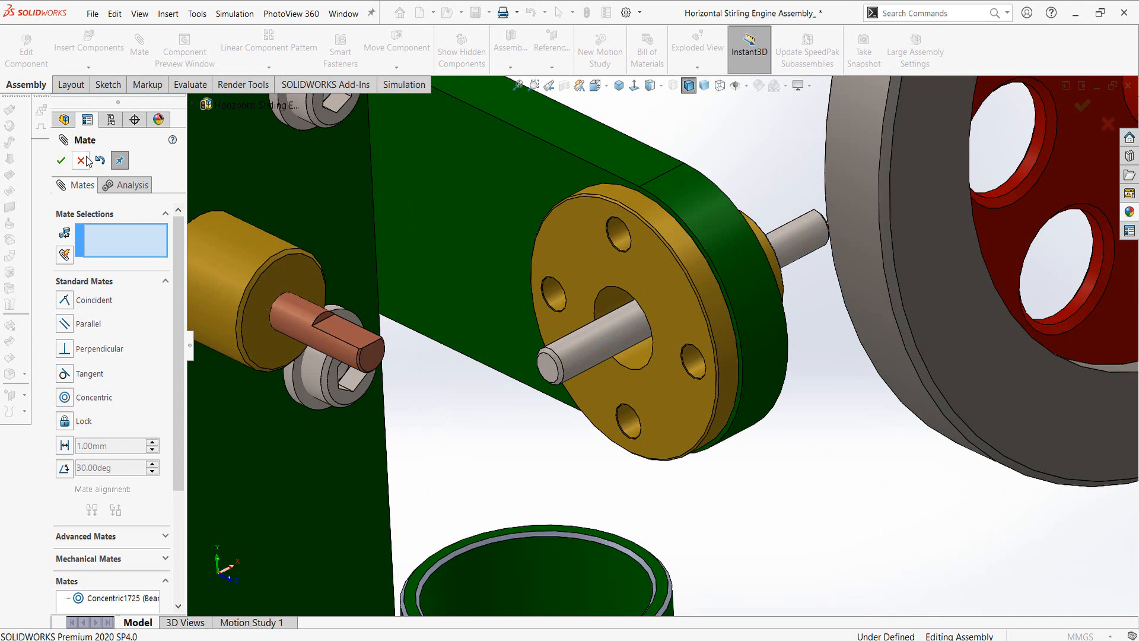
pyautogui.click(81, 160)
# Step: Mate the flywheel's hub bore concentric with the flywheel shaft, flipping the alignment so the hub faces away from the bearing support
pyautogui.scroll(3, 700, 356)
pyautogui.scroll(-2, 998, 215)
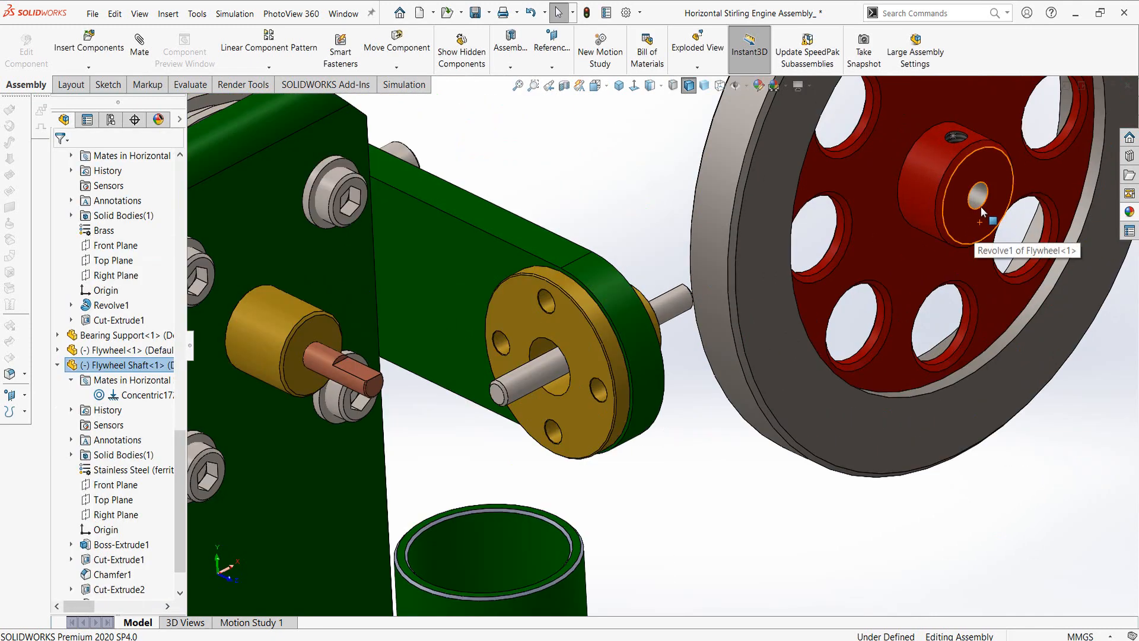
pyautogui.click(978, 198)
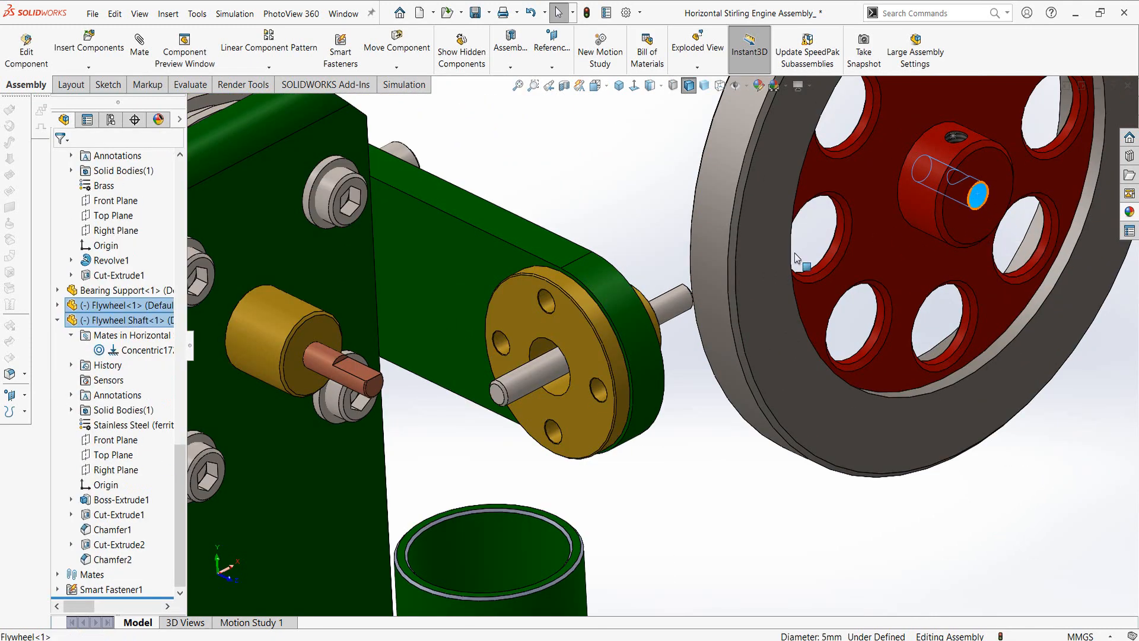
pyautogui.keyDown('ctrl'); pyautogui.click(682, 301); pyautogui.keyUp('ctrl')
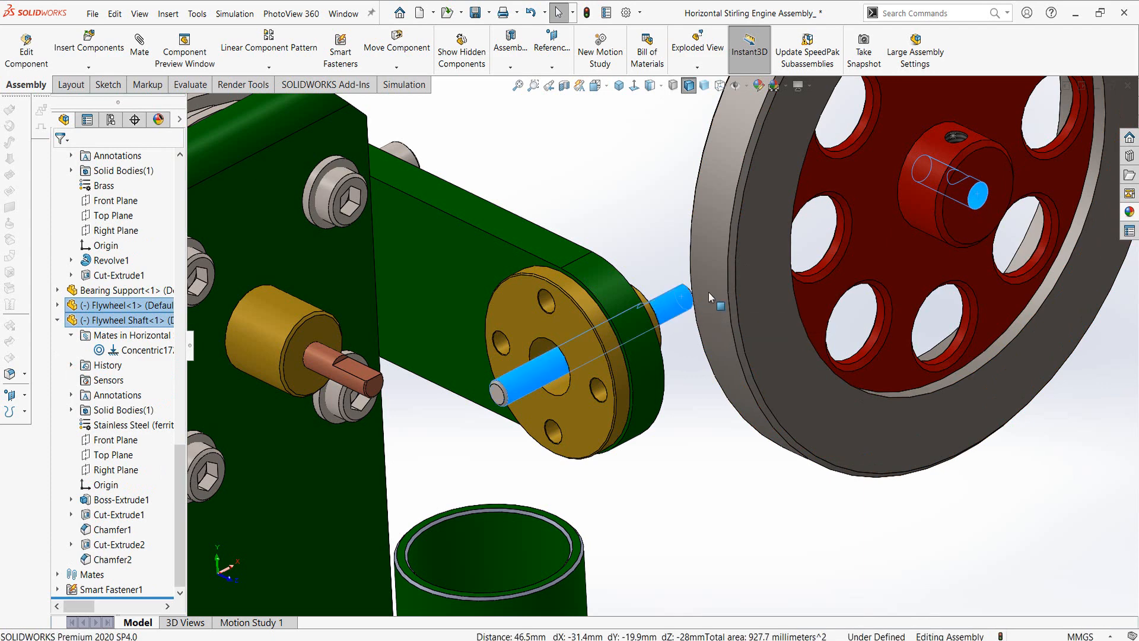
pyautogui.click(771, 288)
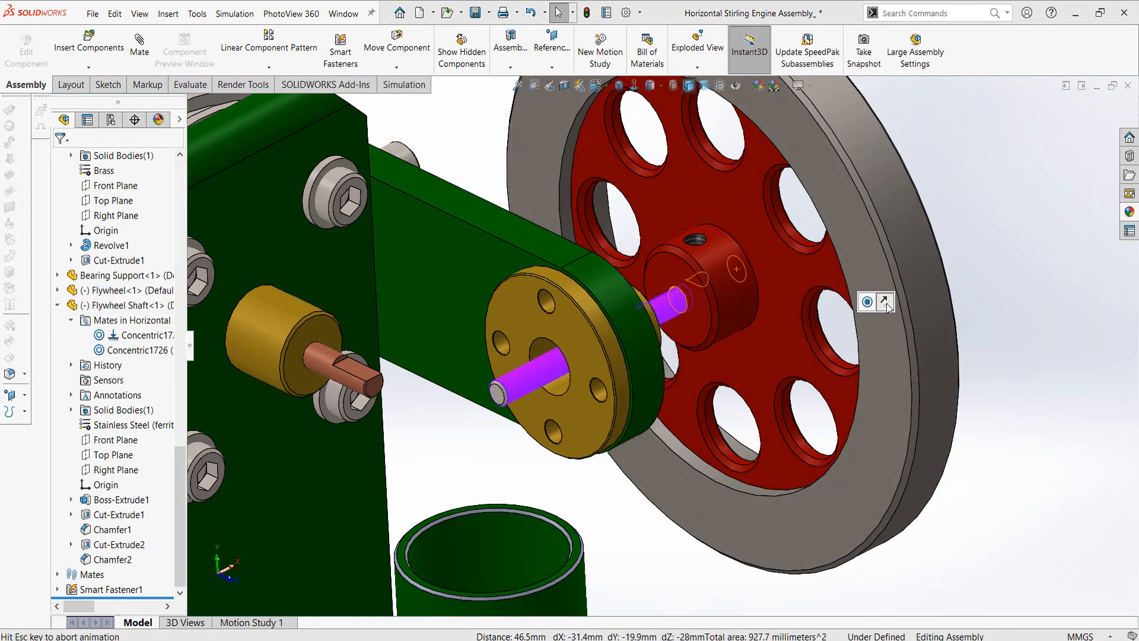
pyautogui.click(884, 302)
pyautogui.click(1035, 209)
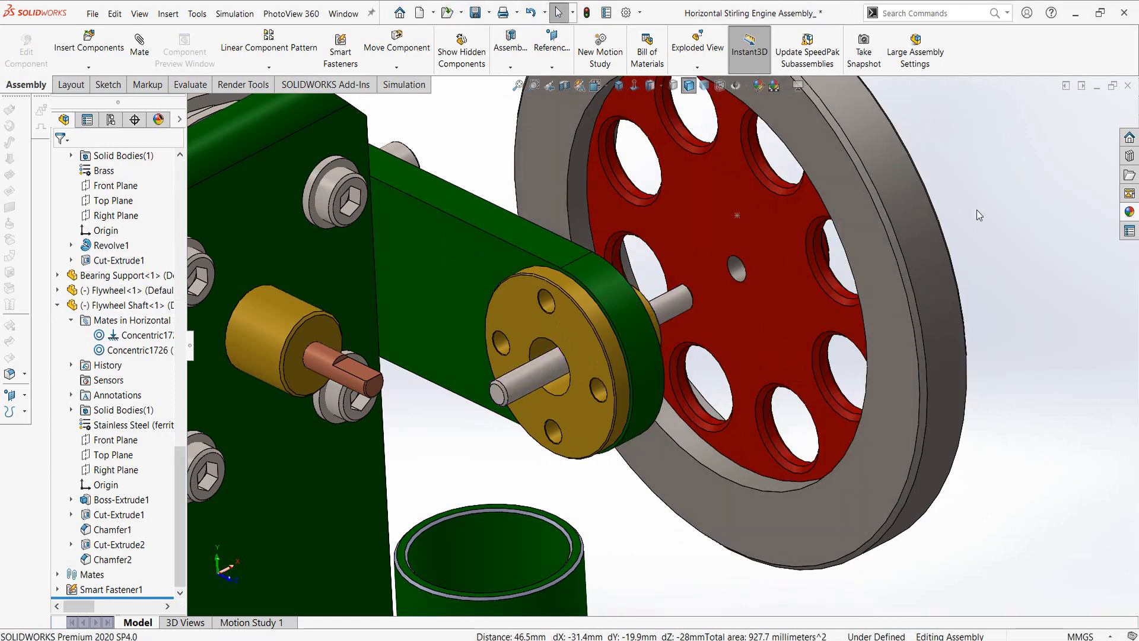
# Step: Add a parallel mate between the flat face on the flywheel shaft and the flywheel's Top Plane
pyautogui.moveTo(801, 283); pyautogui.dragTo(708, 356, button='middle')
pyautogui.scroll(-3, 676, 275)
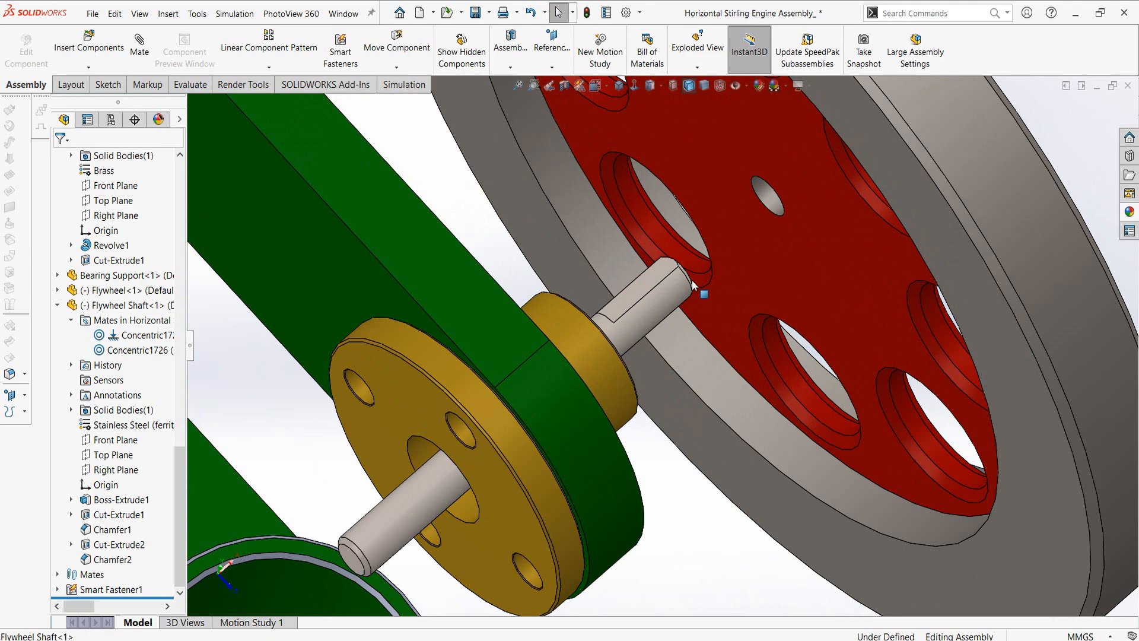
pyautogui.click(662, 273)
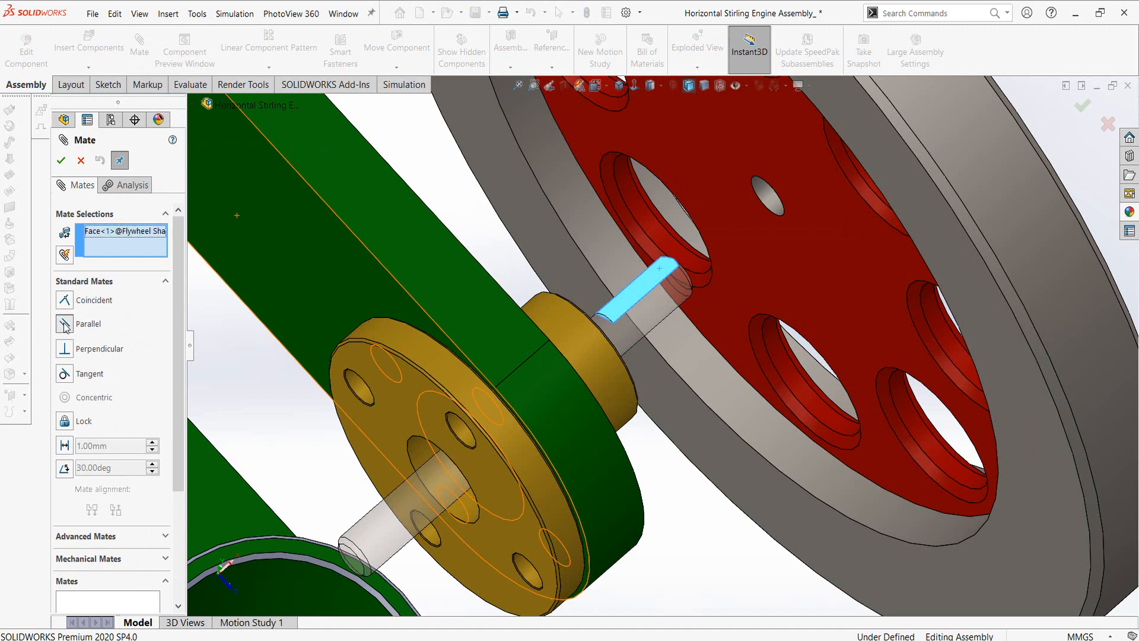
pyautogui.scroll(5, 414, 236)
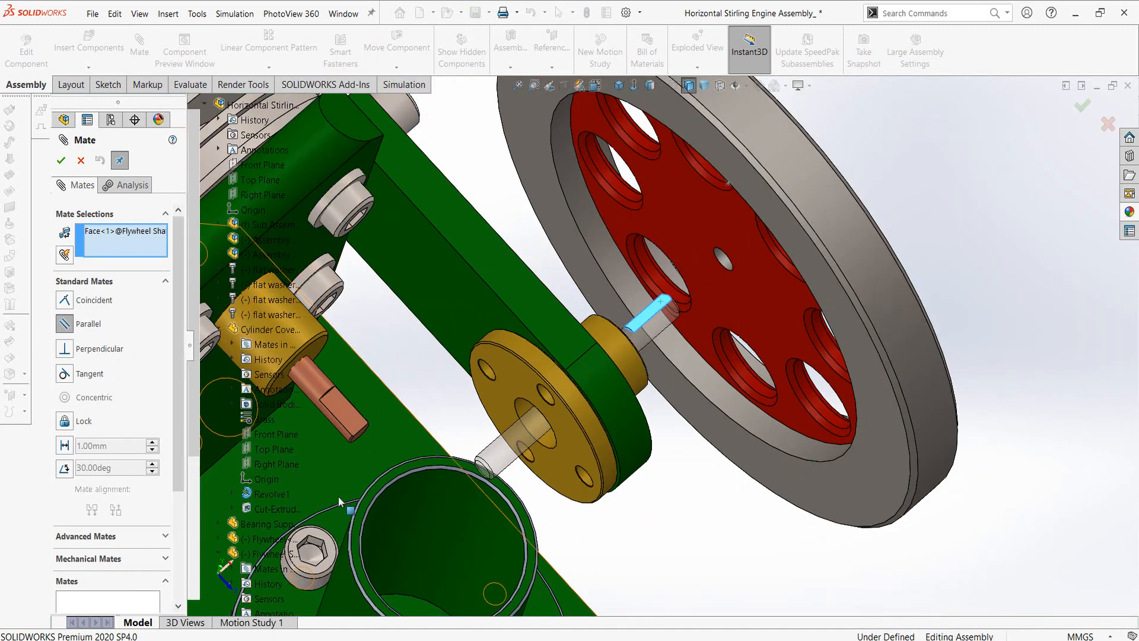
pyautogui.press('f')
pyautogui.scroll(-5, 266, 537)
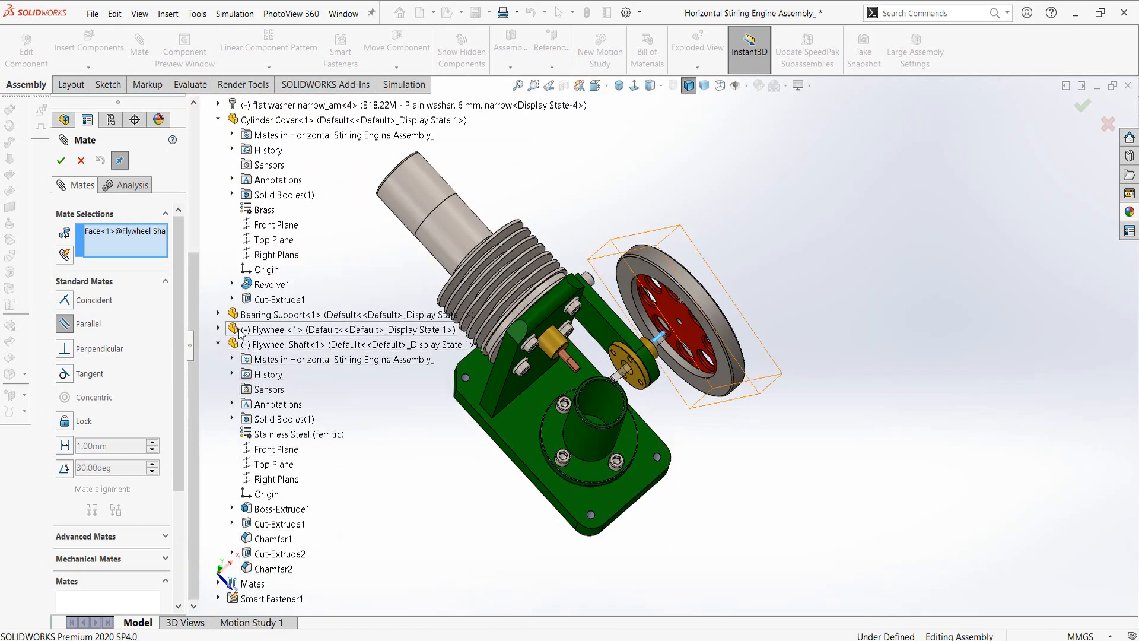
pyautogui.click(219, 329)
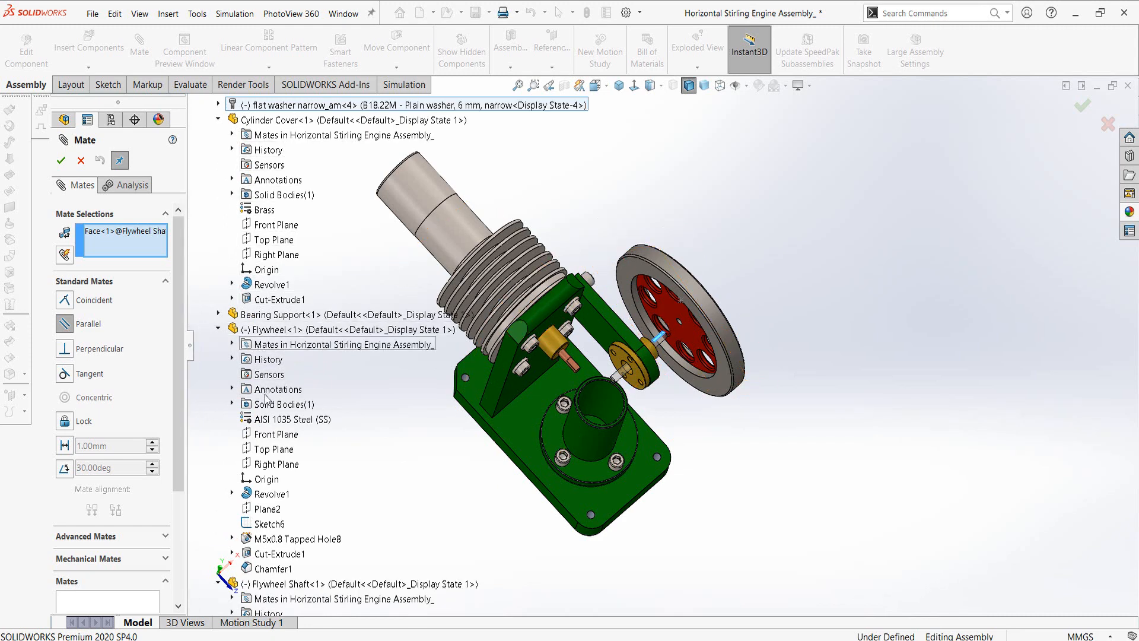
pyautogui.click(272, 449)
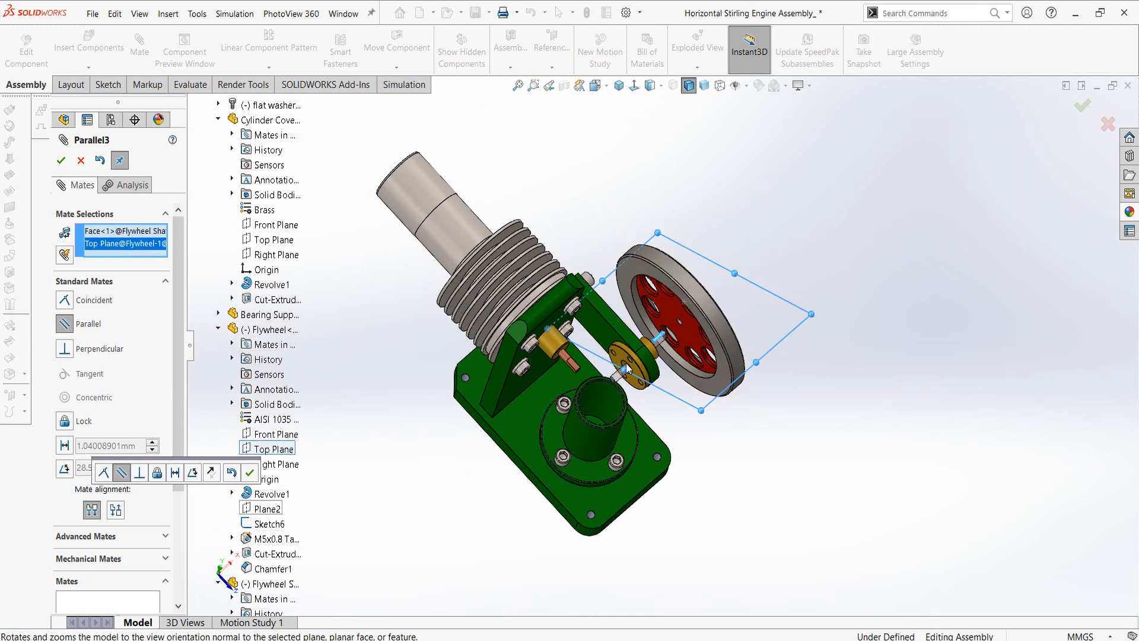
pyautogui.click(250, 473)
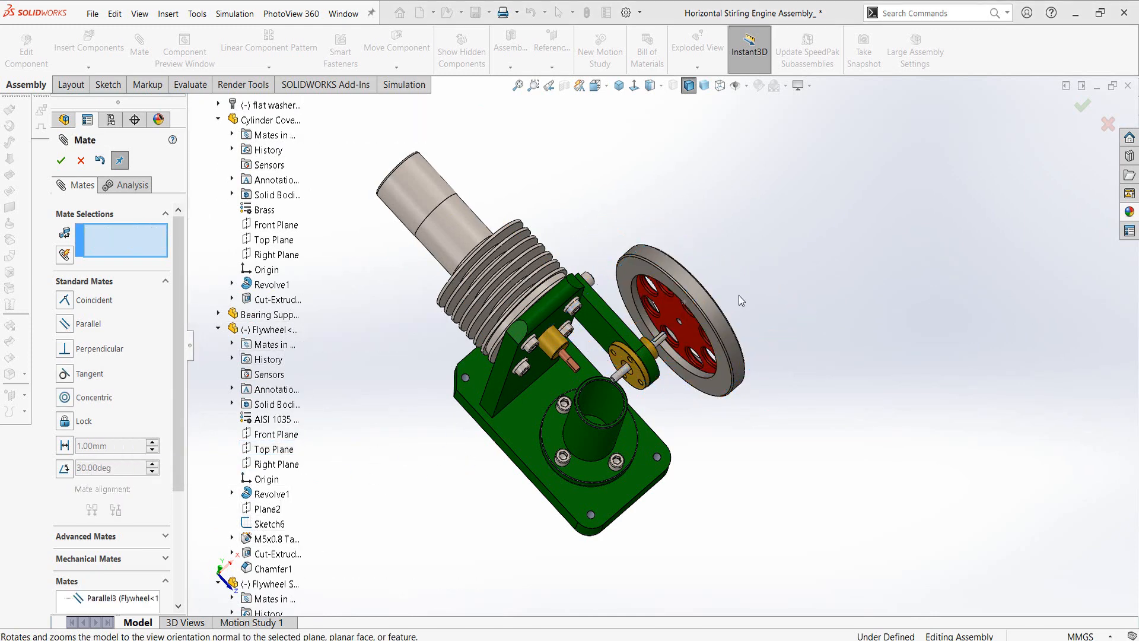
# Step: Mate the flywheel shaft's flat-notched end face coincident with the outer face of the flywheel hub, and leave the Mate command
pyautogui.scroll(-3, 669, 336)
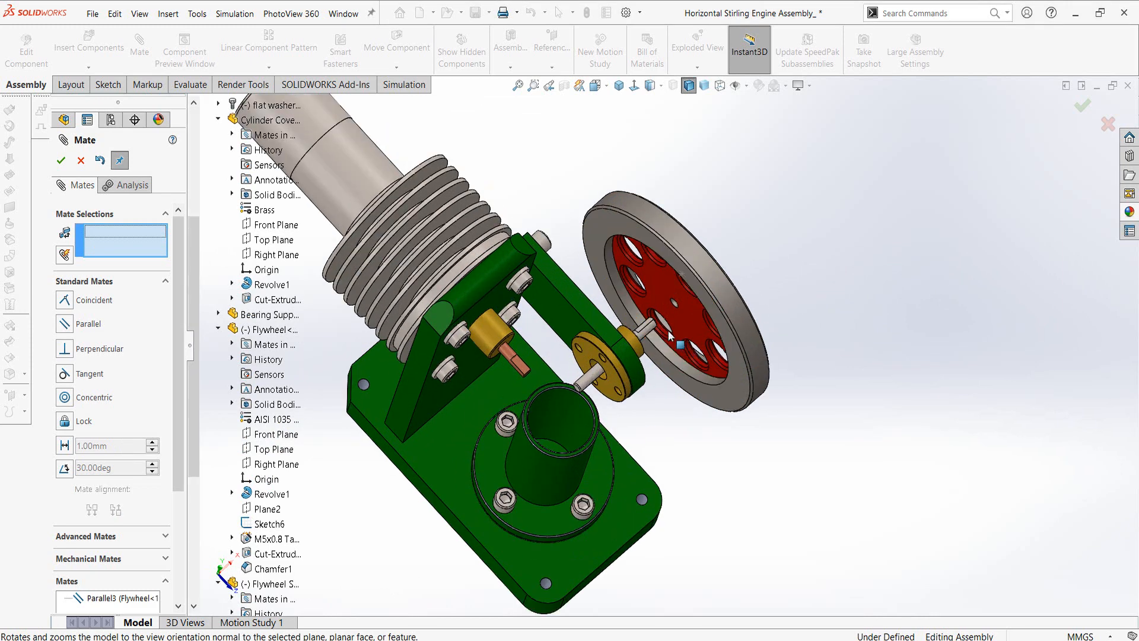
pyautogui.scroll(-2, 649, 330)
pyautogui.moveTo(657, 326); pyautogui.dragTo(532, 316, button='middle')
pyautogui.scroll(-1, 562, 351)
pyautogui.scroll(-1, 563, 354)
pyautogui.scroll(-6, 583, 315)
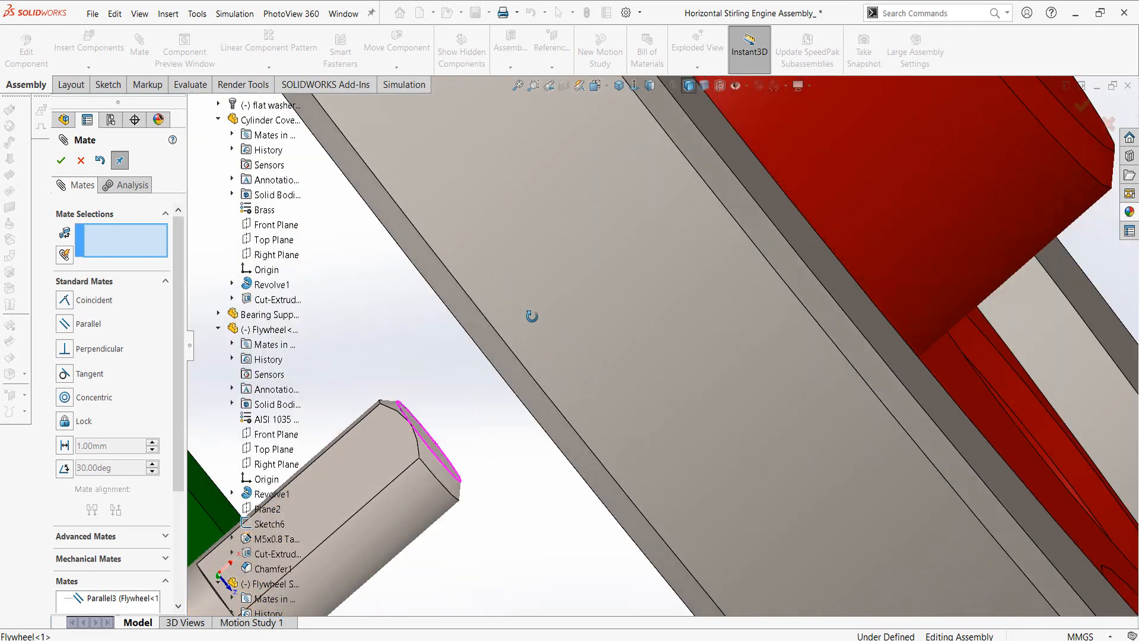
pyautogui.click(419, 418)
pyautogui.scroll(2, 419, 417)
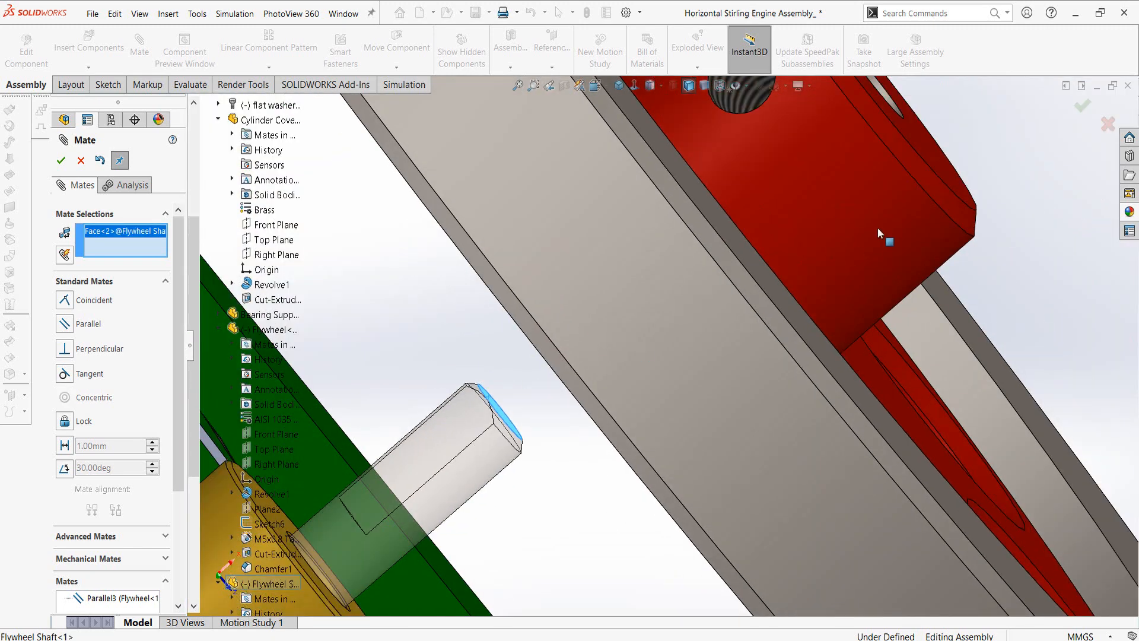
pyautogui.moveTo(877, 227); pyautogui.dragTo(835, 198, button='middle')
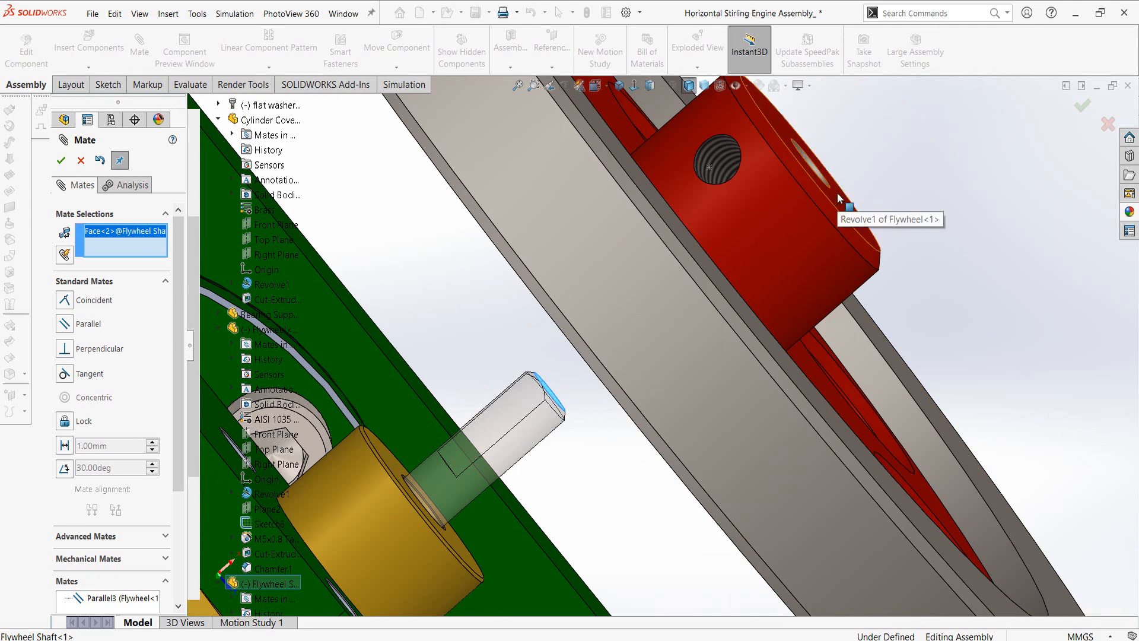
pyautogui.click(837, 193)
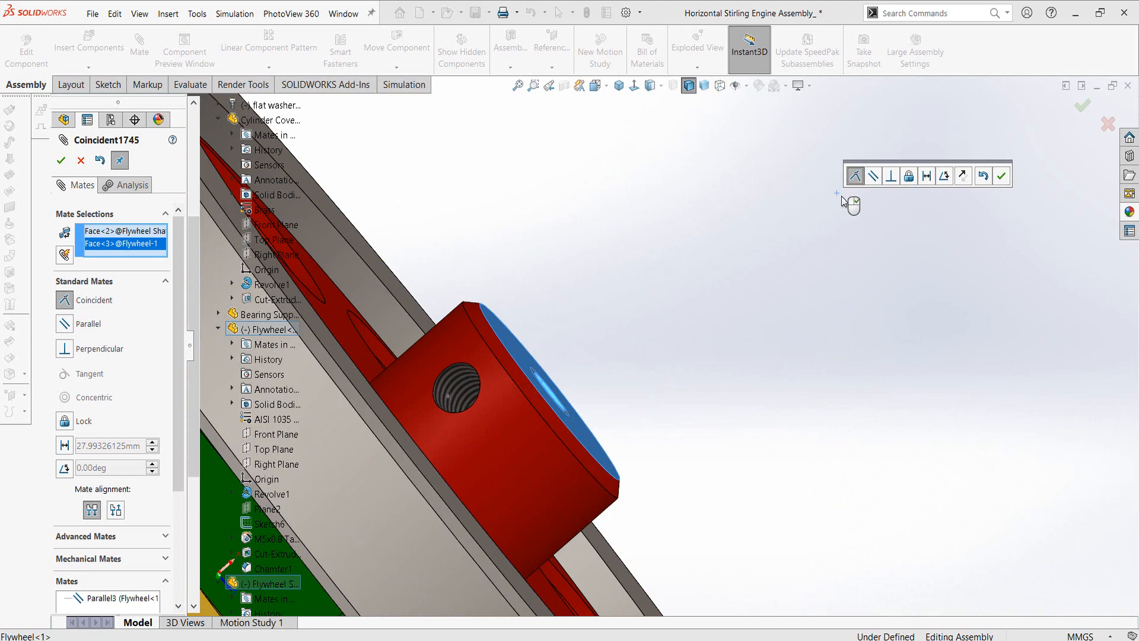
pyautogui.rightClick(841, 195)
pyautogui.scroll(4, 579, 458)
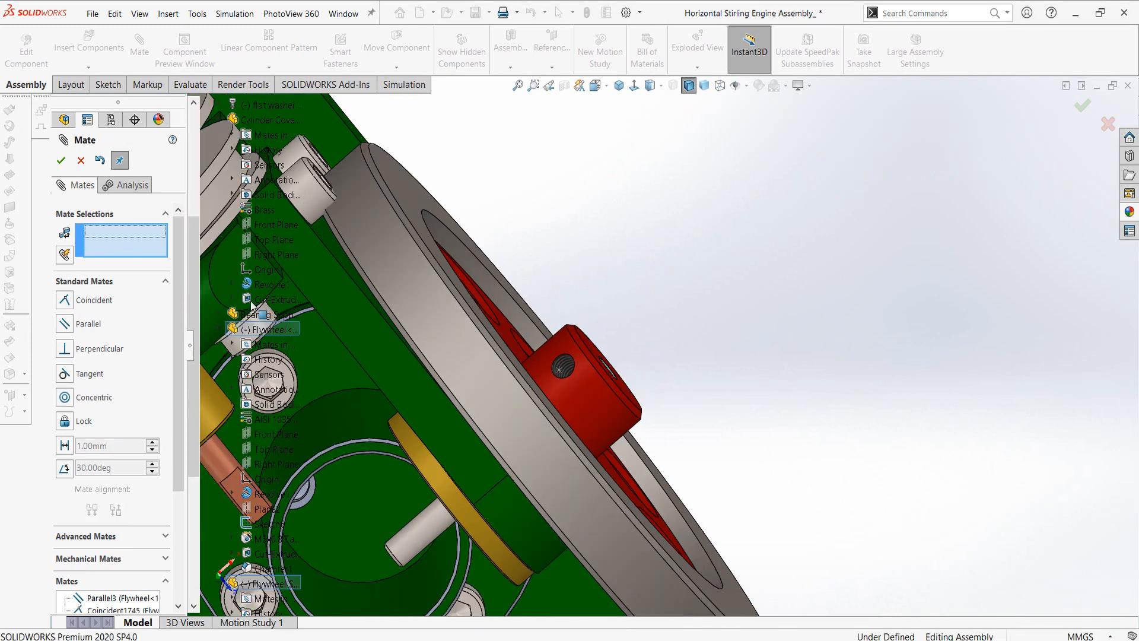
pyautogui.click(96, 163)
pyautogui.press('Escape')
# Step: Move the flywheel together with its shaft along the bearing axis, away from the bearing support
pyautogui.scroll(2, 637, 428)
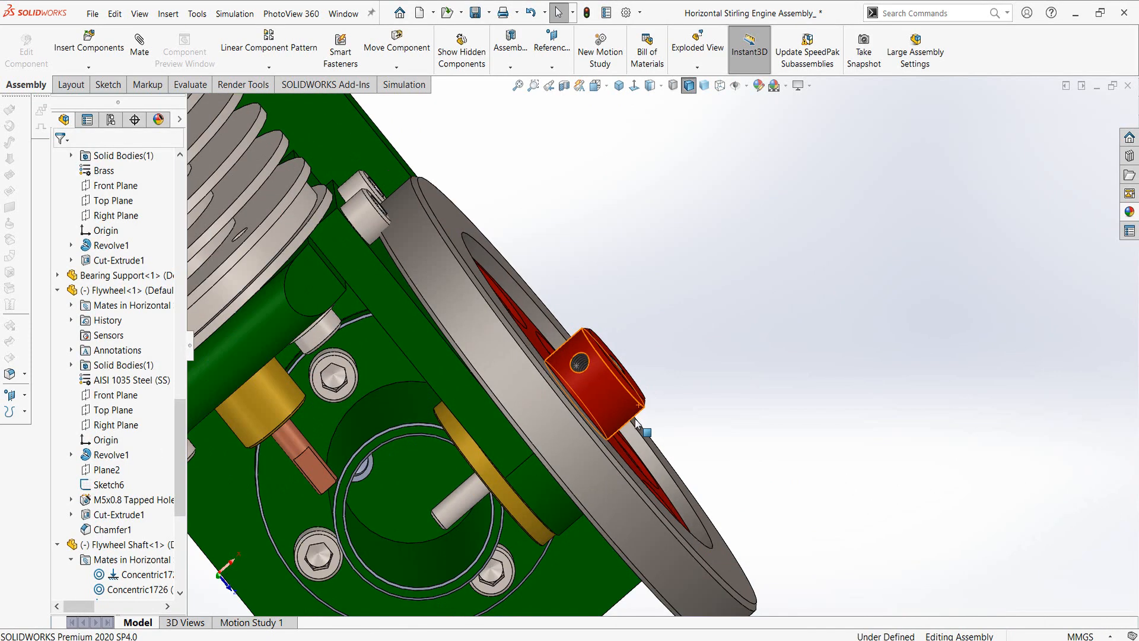
pyautogui.moveTo(630, 435); pyautogui.dragTo(622, 314, button='middle')
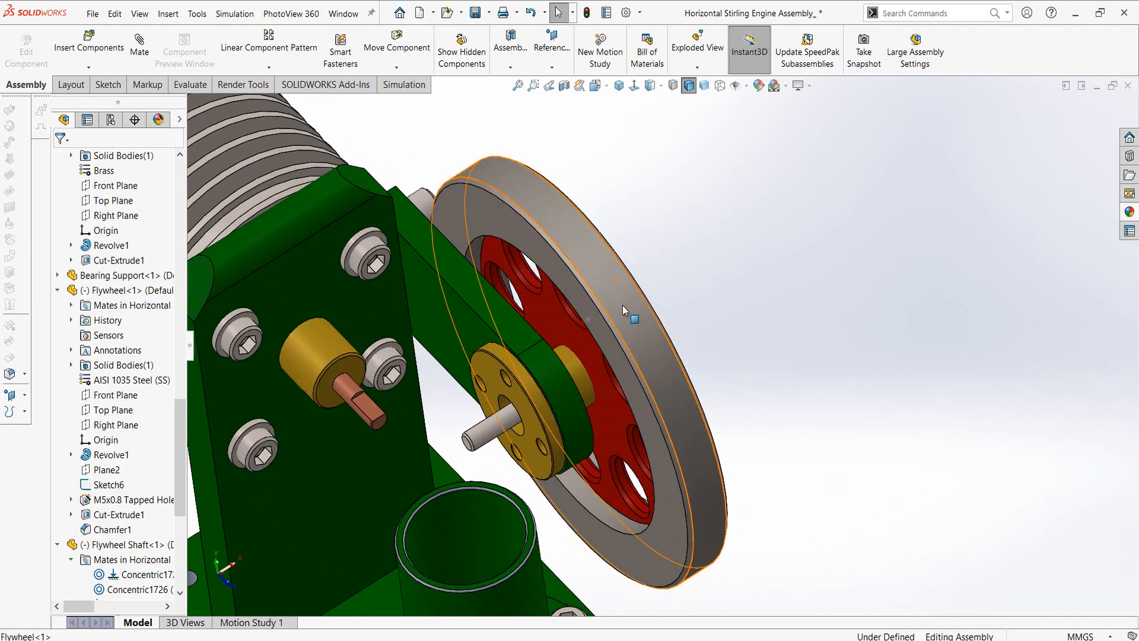
pyautogui.click(647, 356)
pyautogui.moveTo(652, 485); pyautogui.dragTo(834, 272)
pyautogui.scroll(-4, 586, 318)
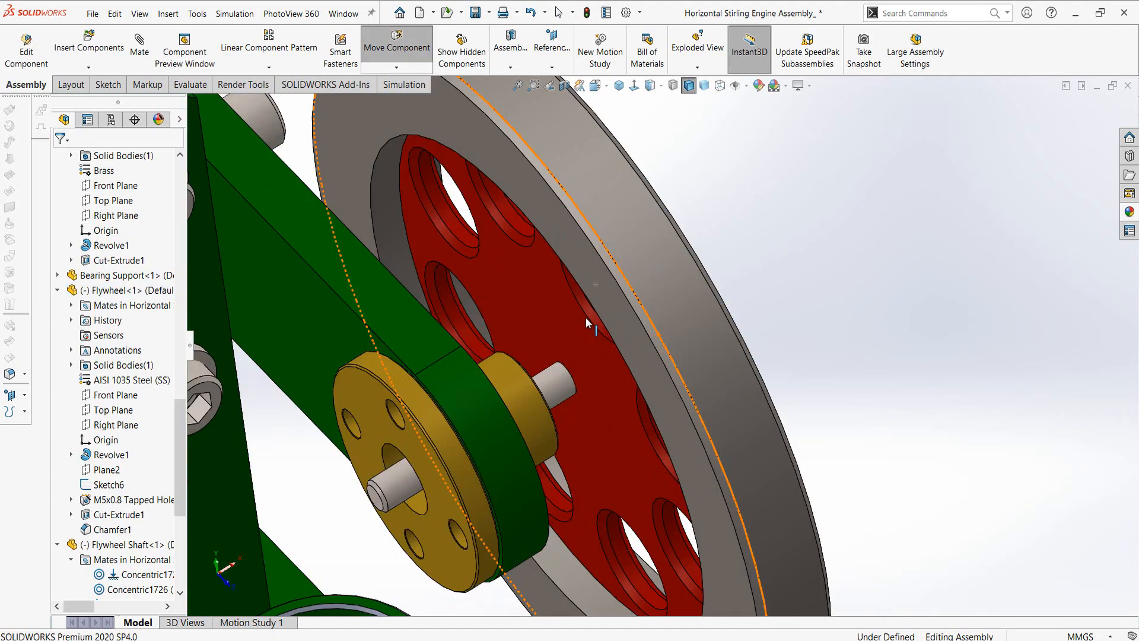
# Step: Mate the flywheel's inner web face coincident with the bearing support's end face, and close the Mate command
pyautogui.click(558, 356)
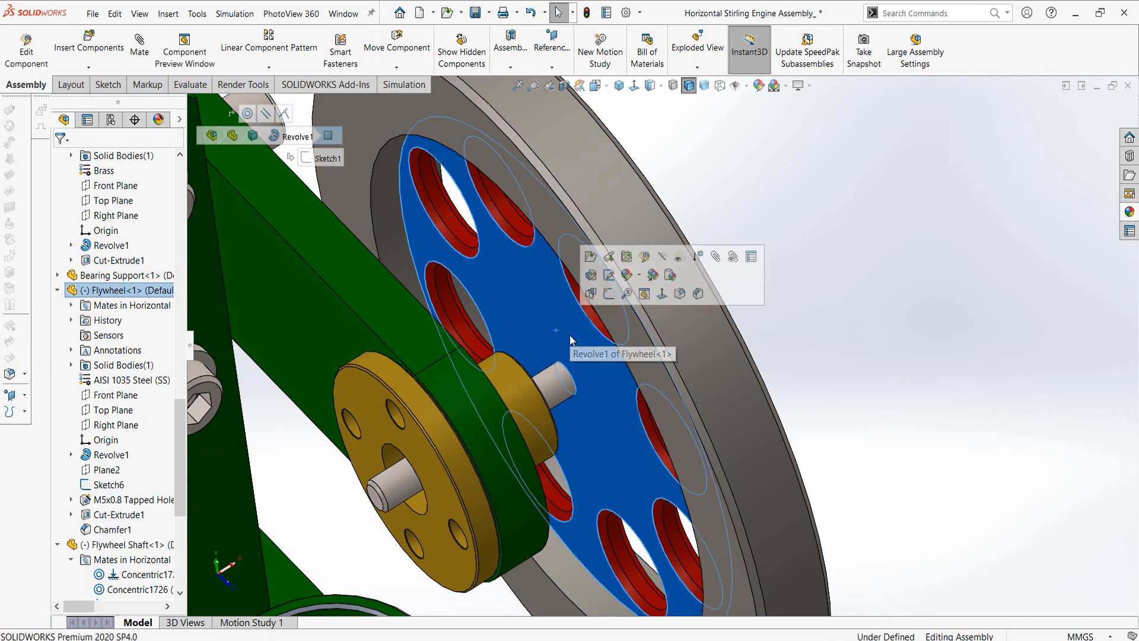
pyautogui.moveTo(553, 354)
pyautogui.mouseDown()
pyautogui.moveTo(617, 308)
pyautogui.moveTo(561, 350)
pyautogui.mouseUp()
pyautogui.click(147, 52)
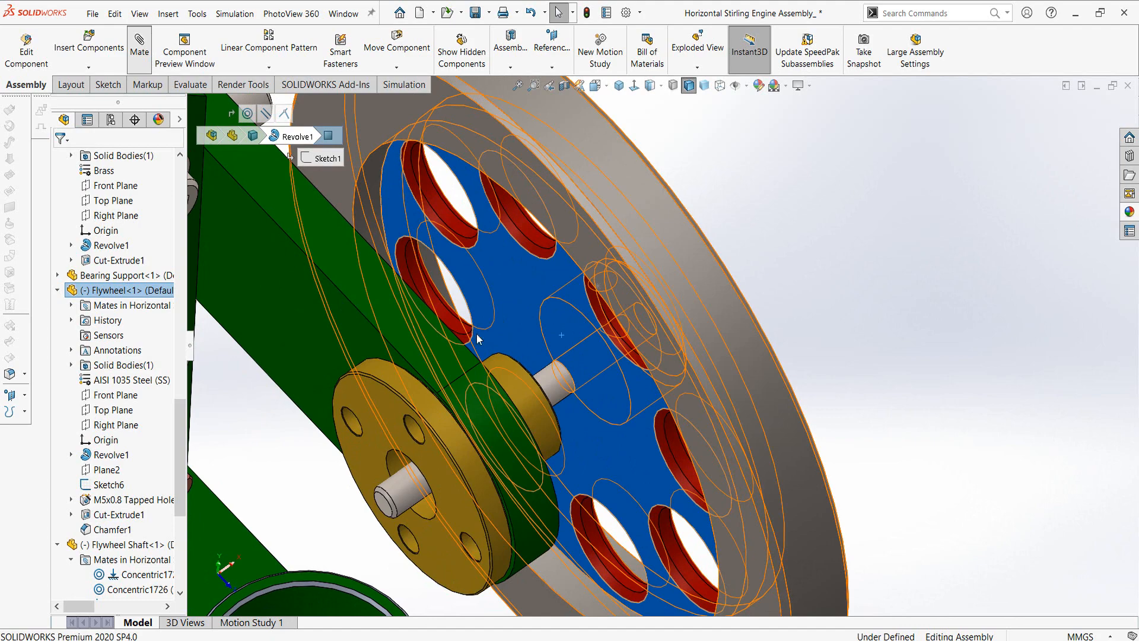
pyautogui.moveTo(543, 415)
pyautogui.mouseDown(button='middle')
pyautogui.moveTo(500, 456)
pyautogui.moveTo(539, 415)
pyautogui.mouseUp(button='middle')
pyautogui.scroll(-5, 541, 381)
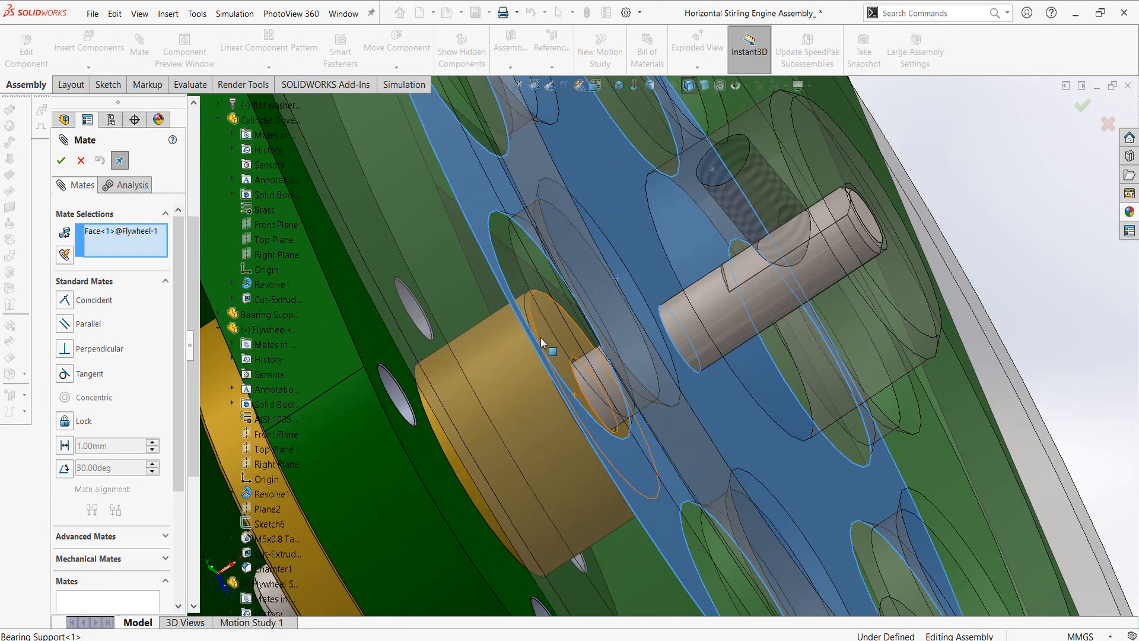
pyautogui.click(540, 337)
pyautogui.rightClick(542, 339)
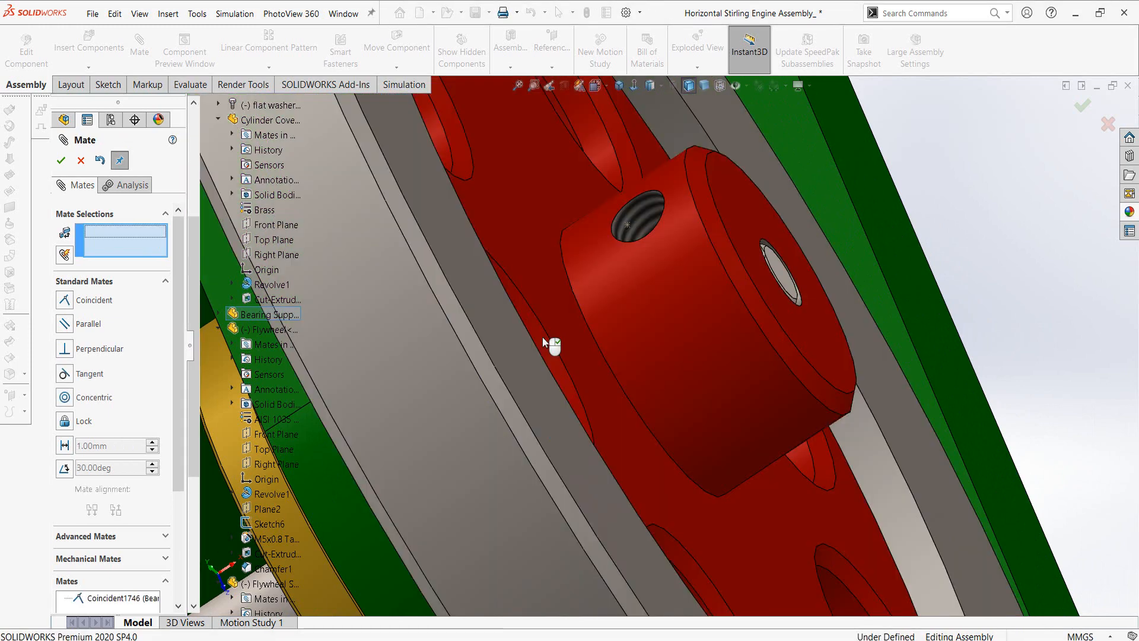
pyautogui.scroll(8, 572, 366)
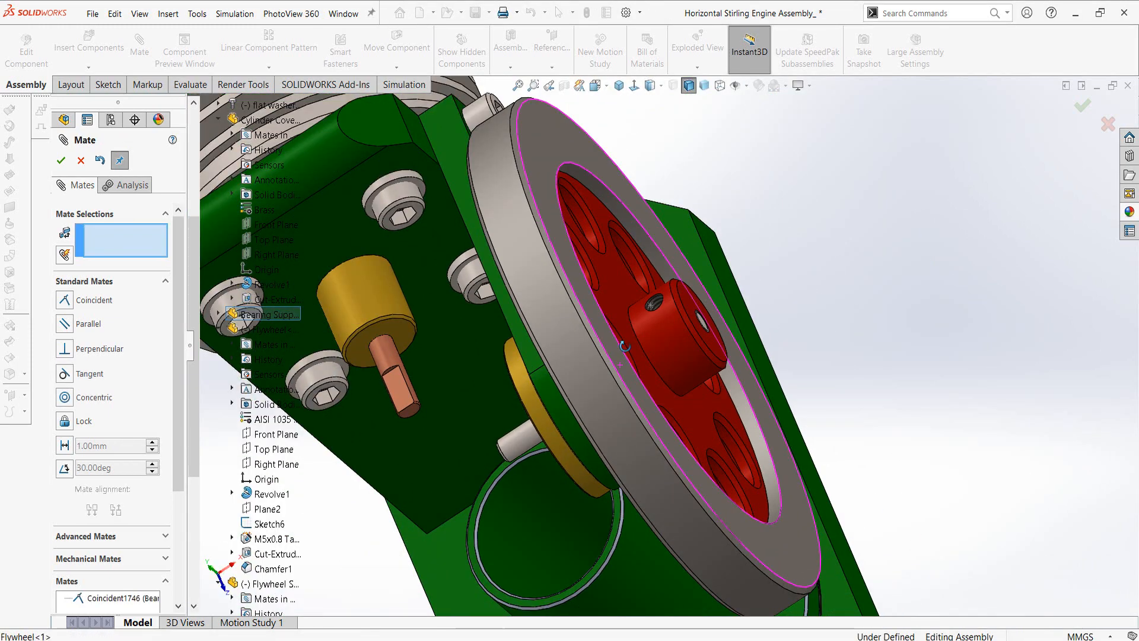
pyautogui.moveTo(625, 346); pyautogui.dragTo(105, 178, button='middle')
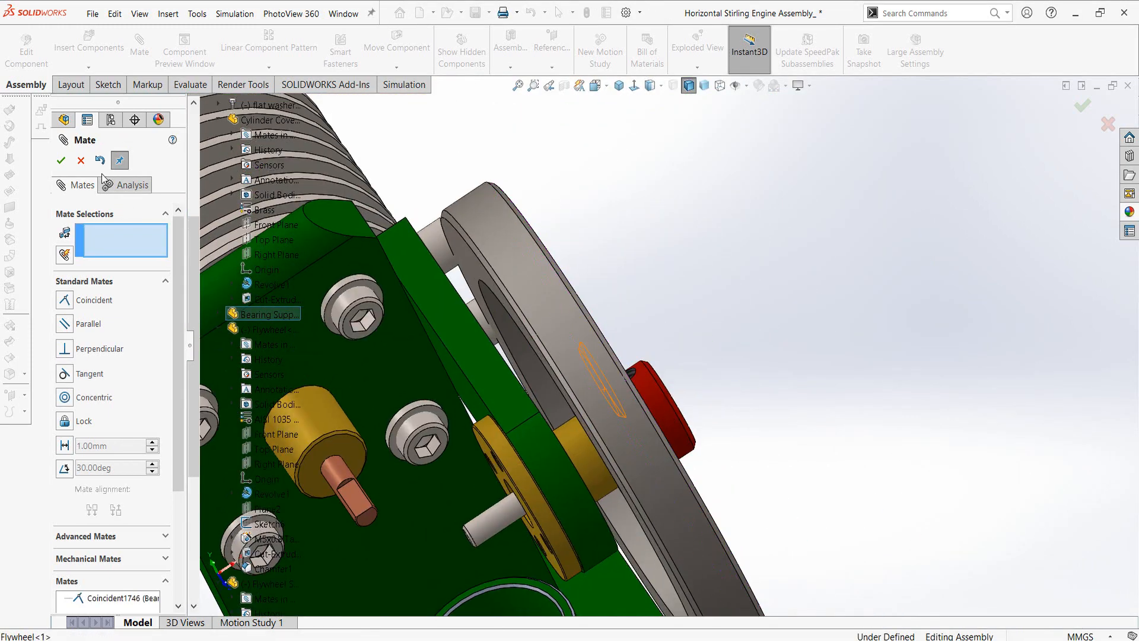
pyautogui.rightClick(623, 453)
# Step: Turn the flywheel by its rim to check its rotation in the bearing support, and clear the selection
pyautogui.moveTo(625, 433); pyautogui.dragTo(598, 460, button='middle')
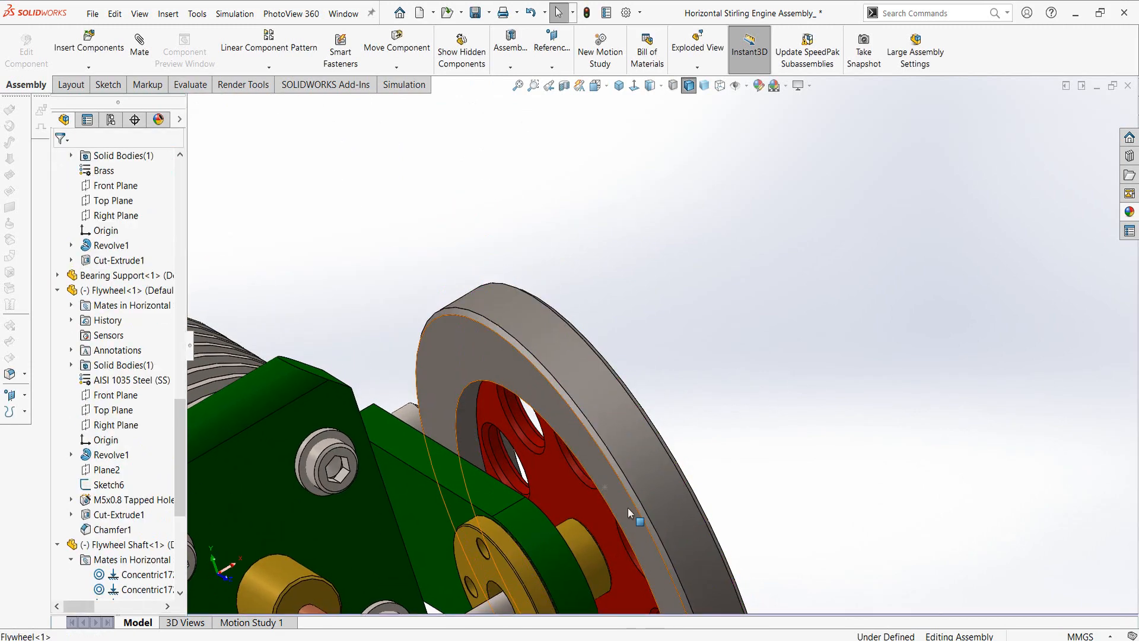
pyautogui.scroll(5, 628, 507)
pyautogui.click(665, 446)
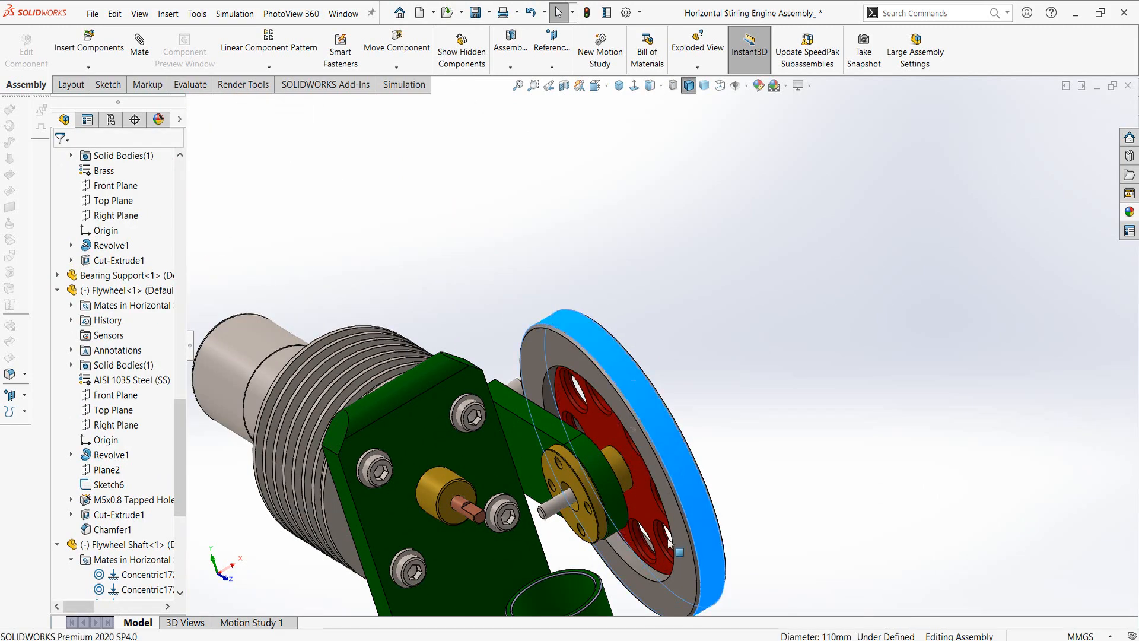
pyautogui.moveTo(668, 539)
pyautogui.mouseDown()
pyautogui.moveTo(624, 585)
pyautogui.moveTo(603, 426)
pyautogui.moveTo(675, 518)
pyautogui.mouseUp()
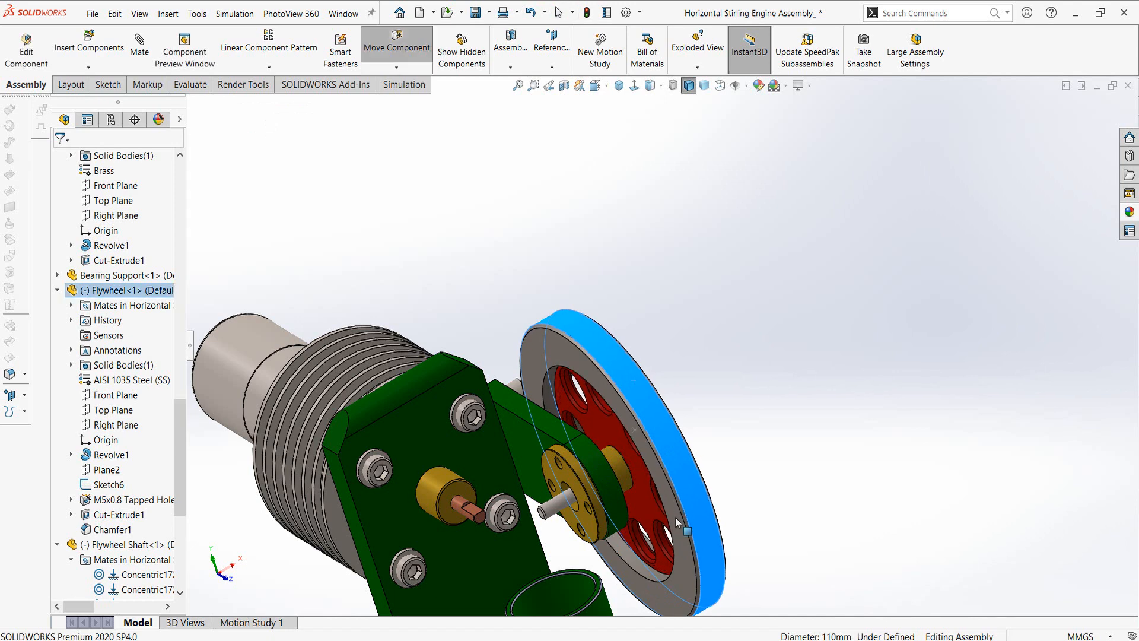
pyautogui.click(738, 300)
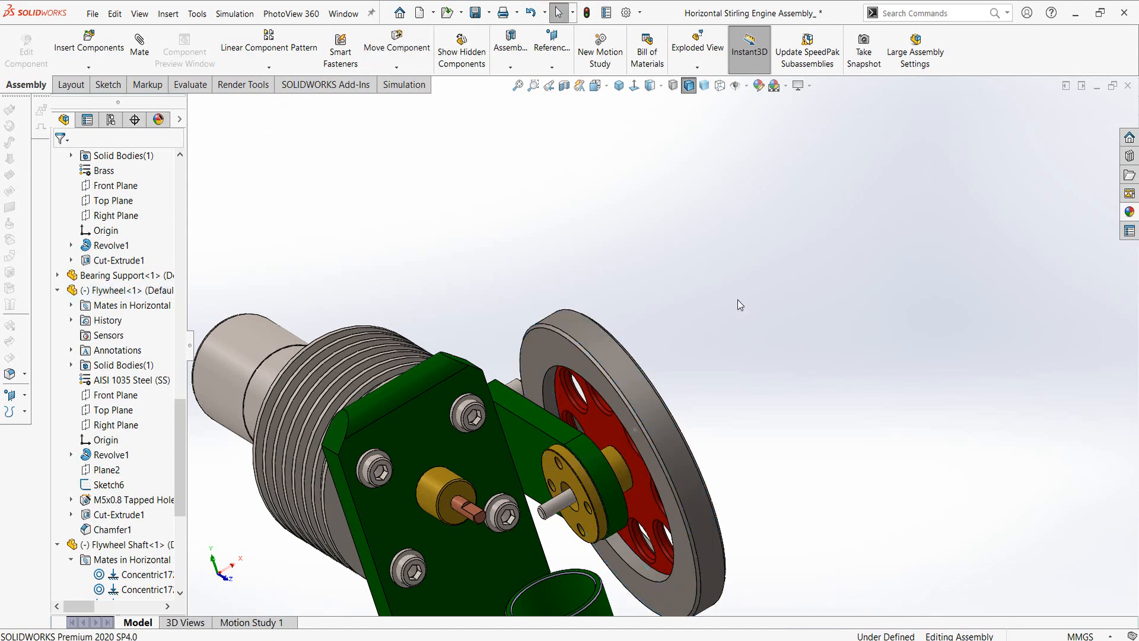
# Step: Insert the Crosshead part from the Parts folder and place it in open space beside the flywheel
pyautogui.click(98, 46)
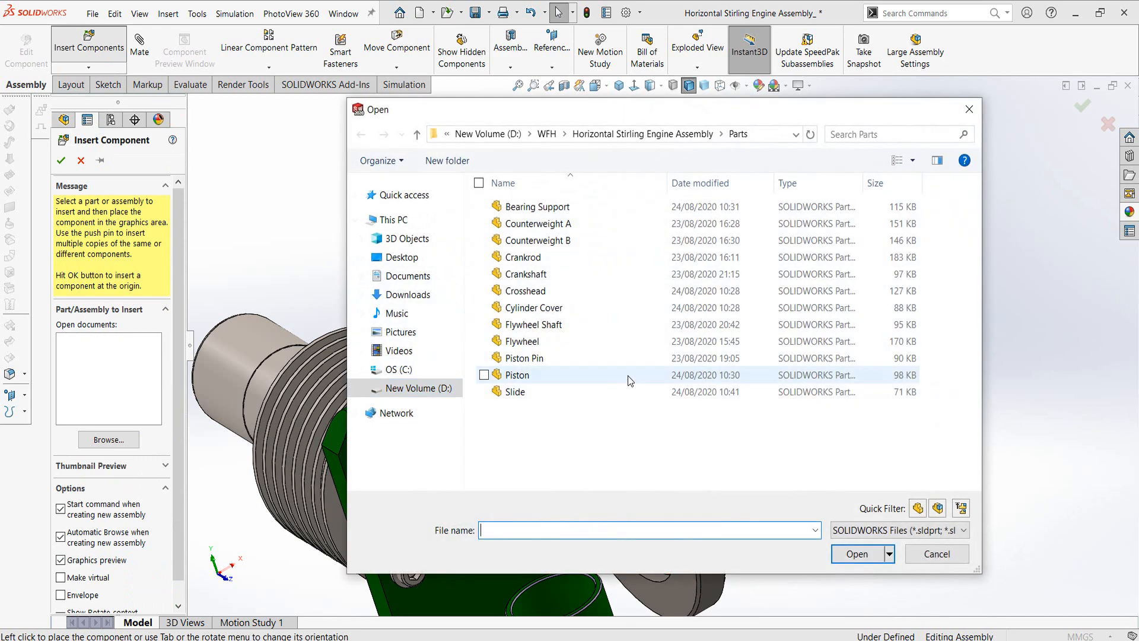
pyautogui.click(522, 291)
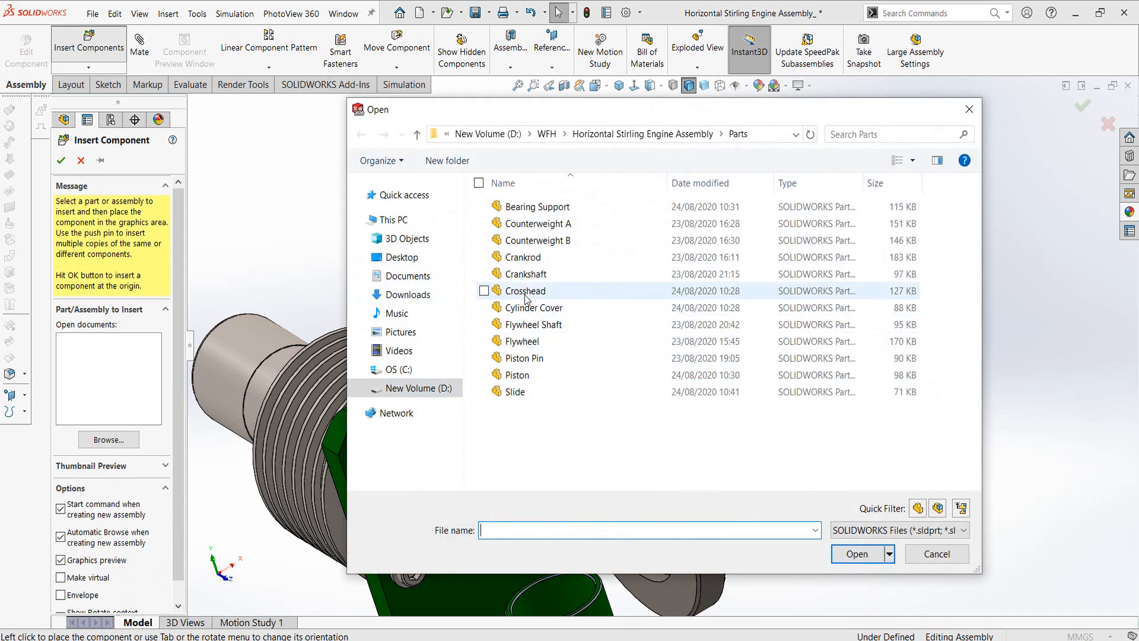
pyautogui.click(858, 555)
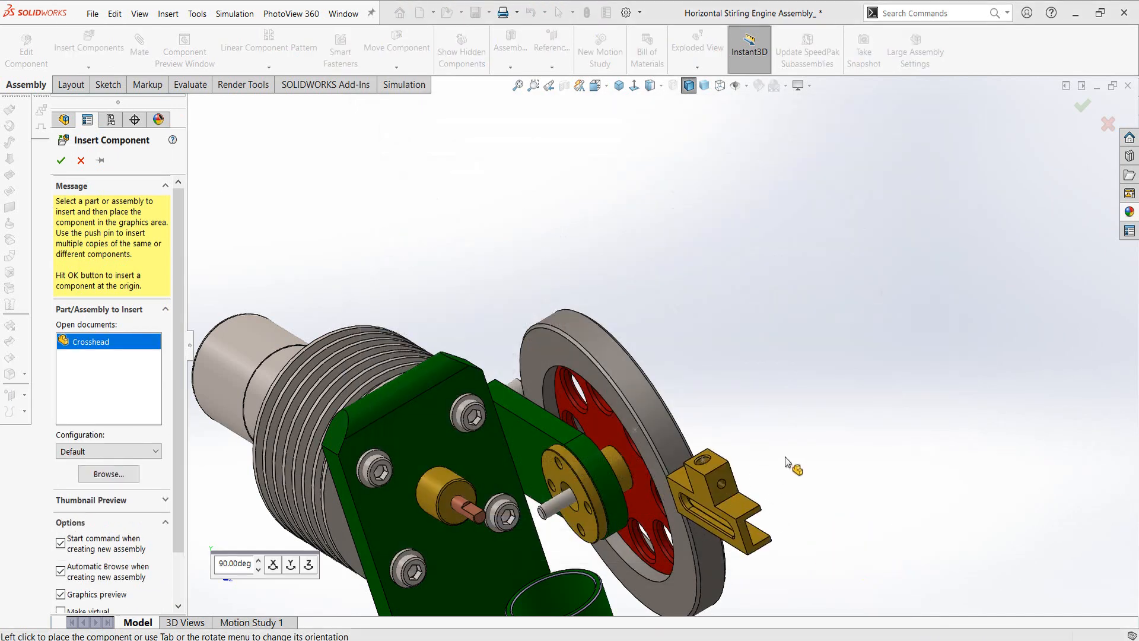
pyautogui.click(797, 432)
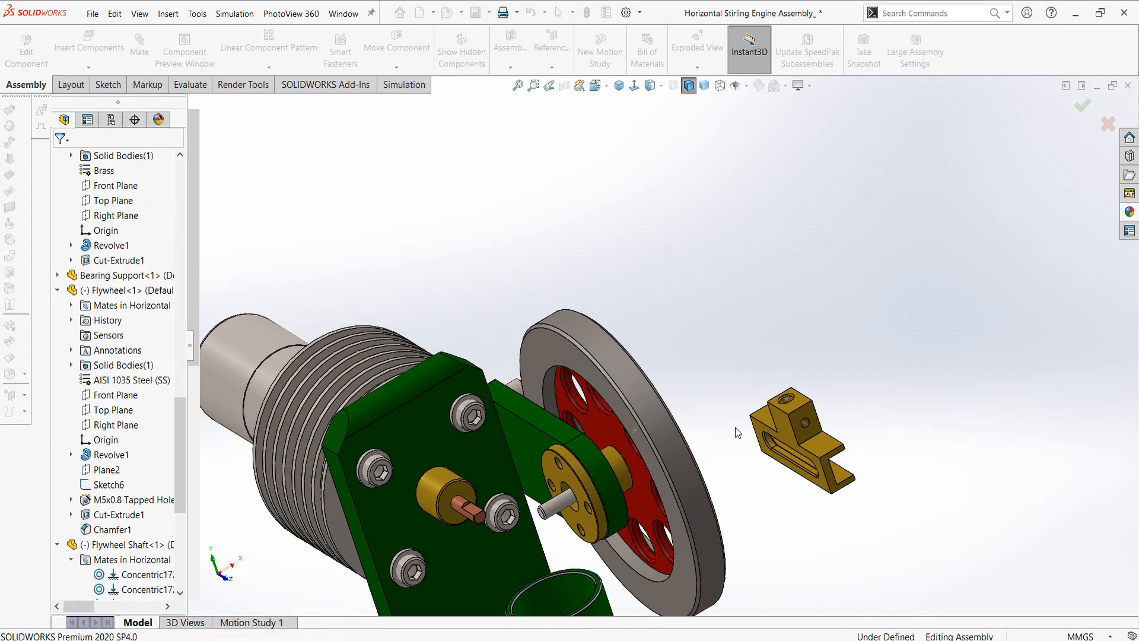
# Step: Mate the crosshead's 5 mm dowel hole concentric with the end of the heat exchange piston shaft
pyautogui.scroll(3, 641, 497)
pyautogui.moveTo(685, 460); pyautogui.dragTo(803, 371, button='middle')
pyautogui.scroll(-2, 805, 372)
pyautogui.hotkey('alt', 'Tab')
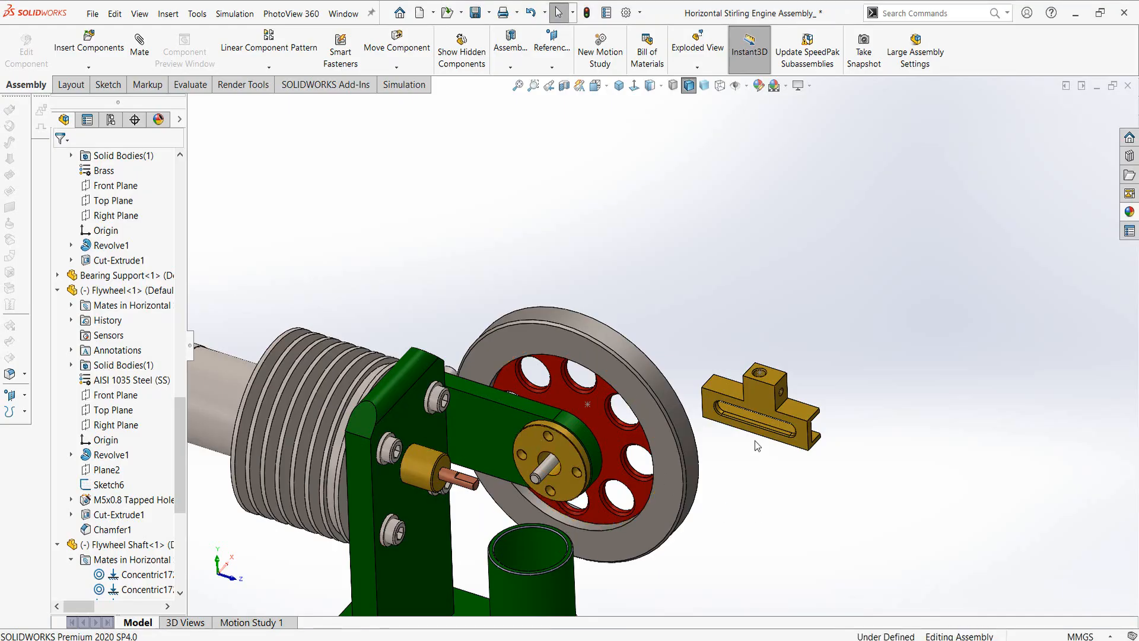
pyautogui.scroll(-5, 760, 392)
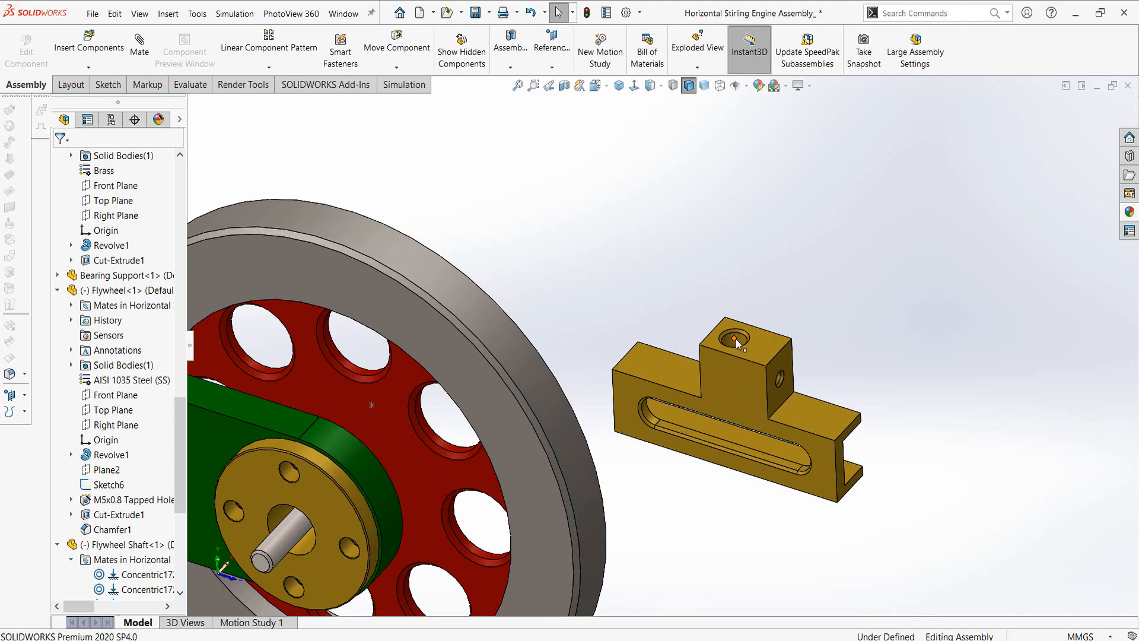
pyautogui.click(736, 340)
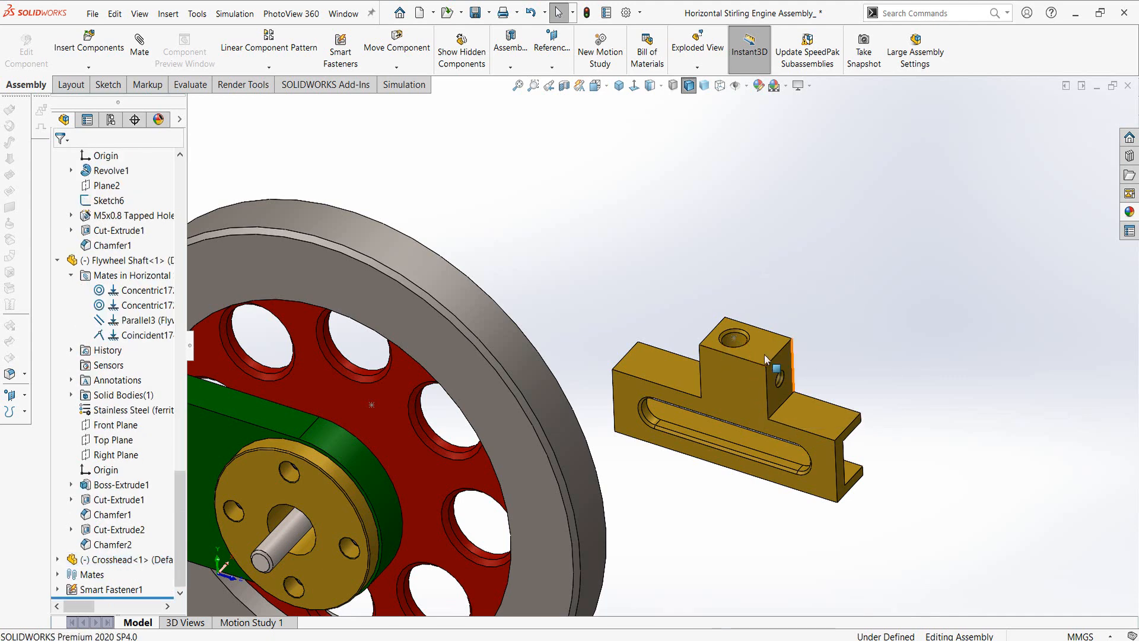
pyautogui.click(733, 341)
pyautogui.scroll(5, 589, 428)
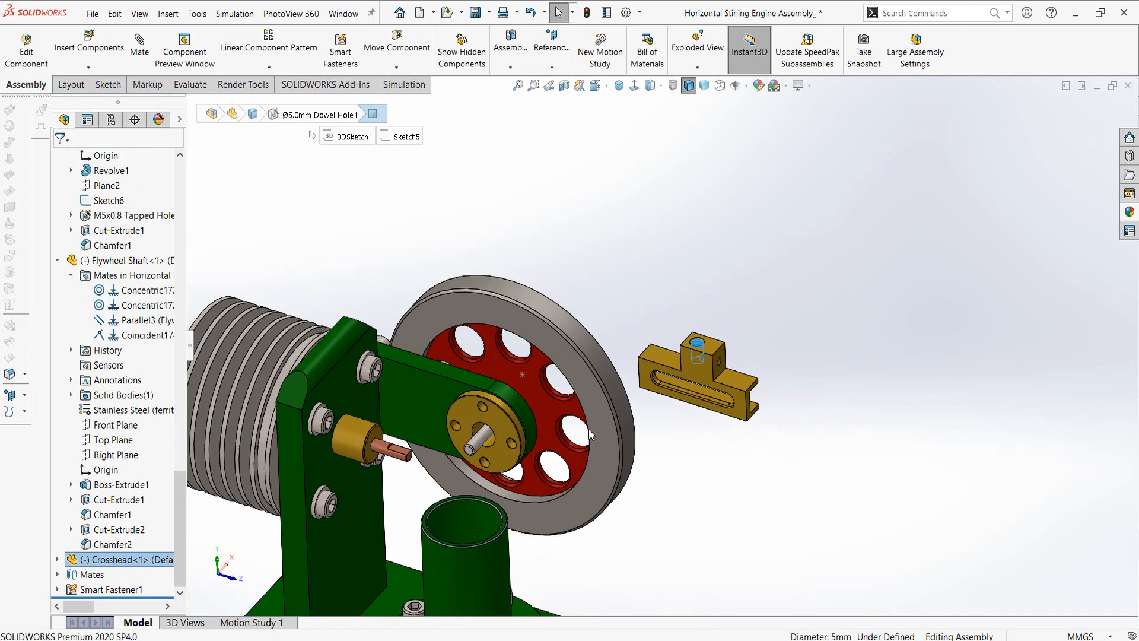
pyautogui.scroll(-8, 530, 424)
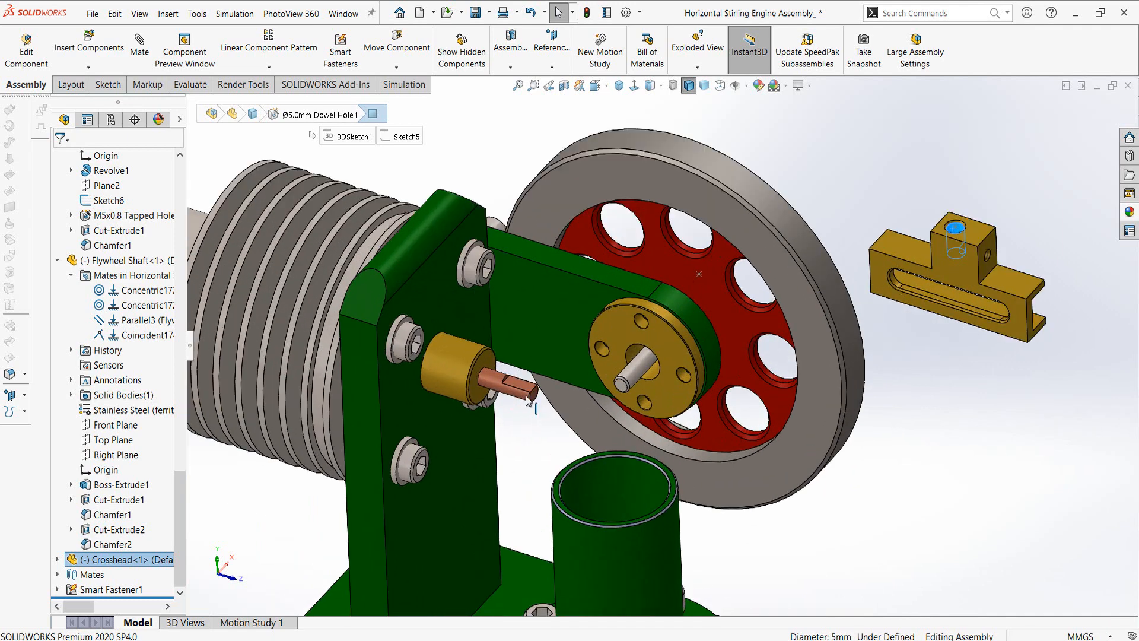
pyautogui.keyDown('ctrl'); pyautogui.click(521, 400); pyautogui.keyUp('ctrl')
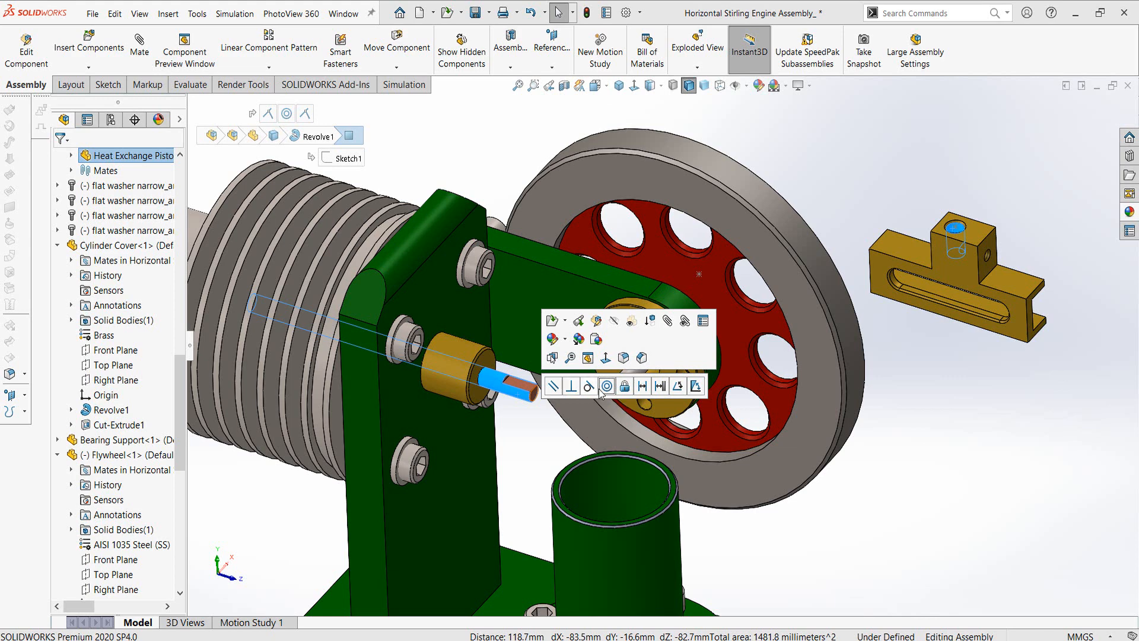
pyautogui.click(606, 386)
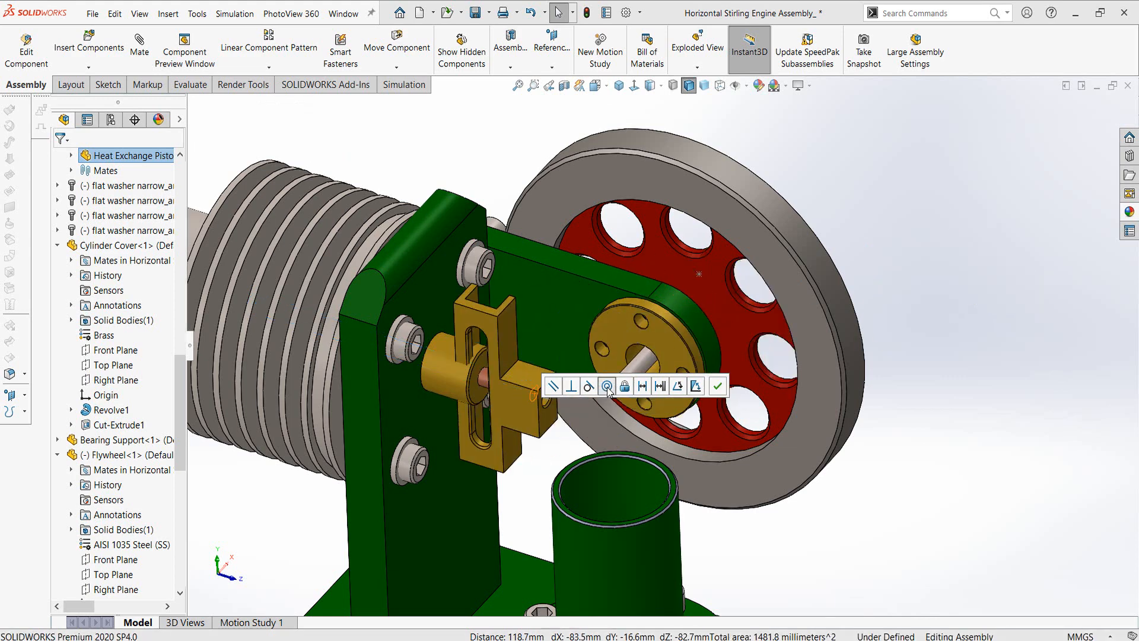
# Step: Flip the concentric mate's alignment and rotate the crosshead about the piston shaft so its slotted arm stands roughly upright
pyautogui.click(660, 390)
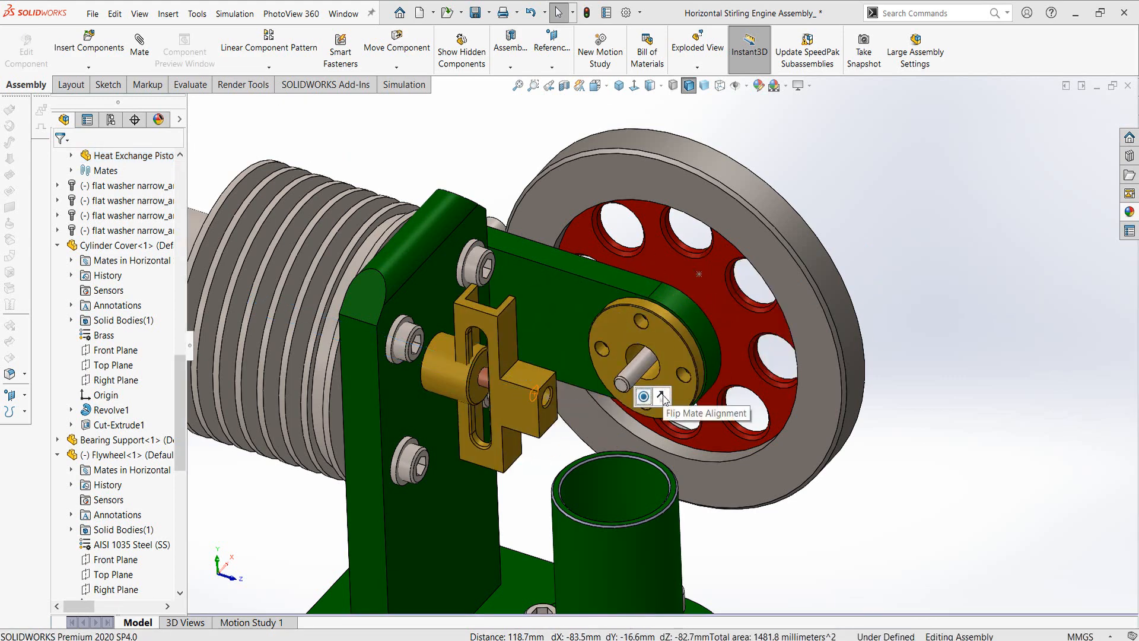
pyautogui.click(662, 396)
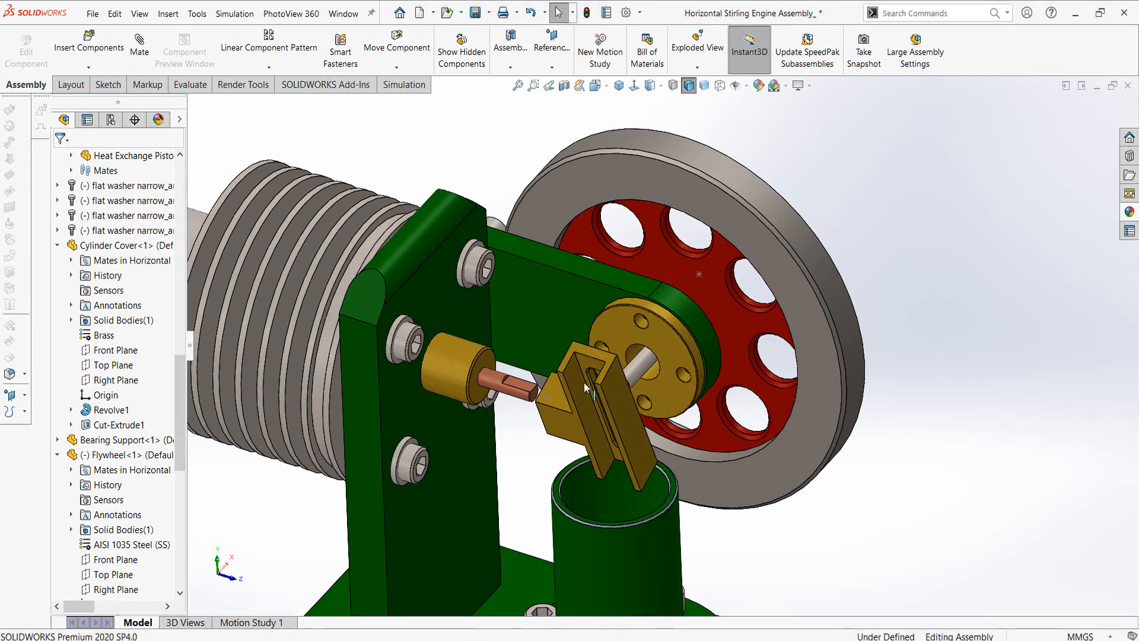
pyautogui.click(580, 410)
pyautogui.moveTo(581, 411); pyautogui.dragTo(671, 367)
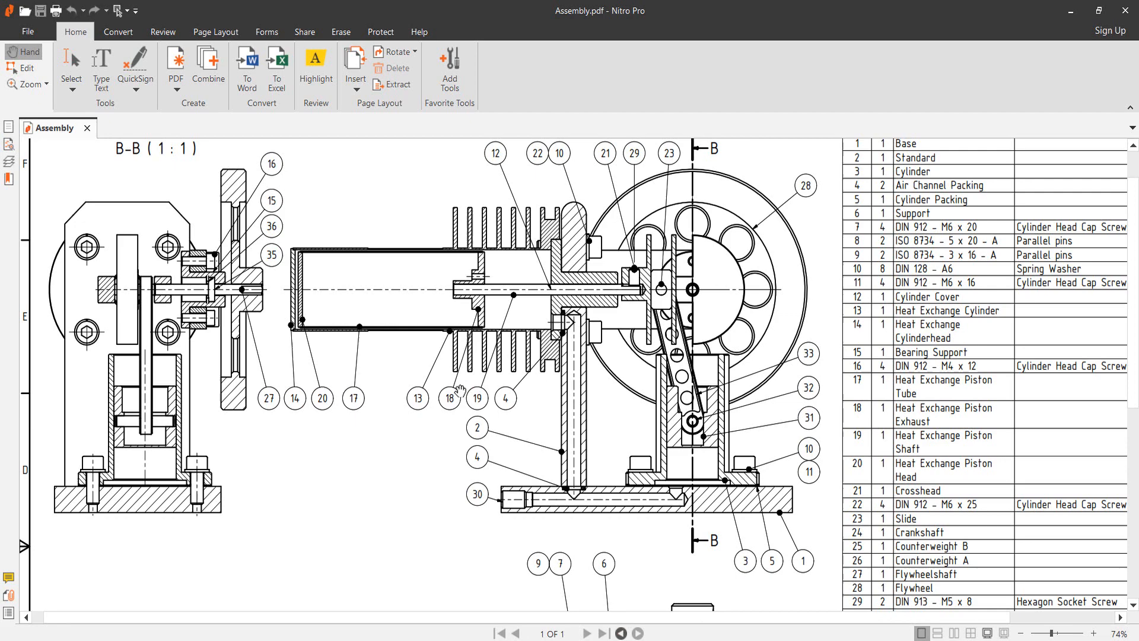
# Step: Switch to Assembly.pdf in Nitro Pro and examine how the crosshead and slide fit in the section view and parts list
pyautogui.moveTo(457, 426)
pyautogui.mouseDown()
pyautogui.moveTo(340, 253)
pyautogui.moveTo(440, 413)
pyautogui.mouseUp()
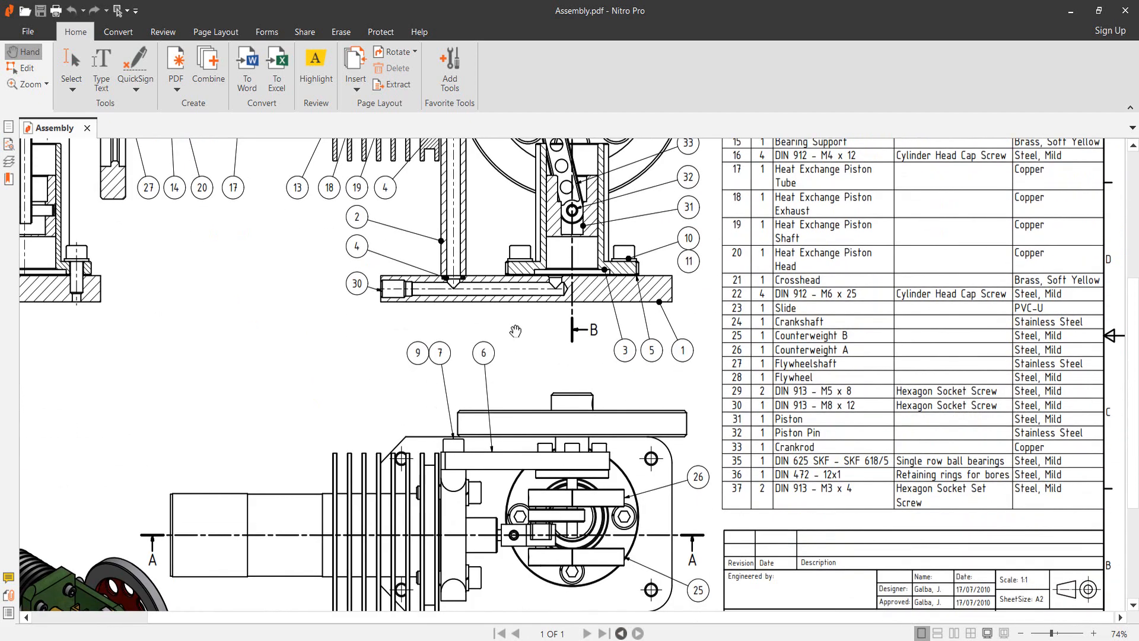
pyautogui.scroll(5, 523, 306)
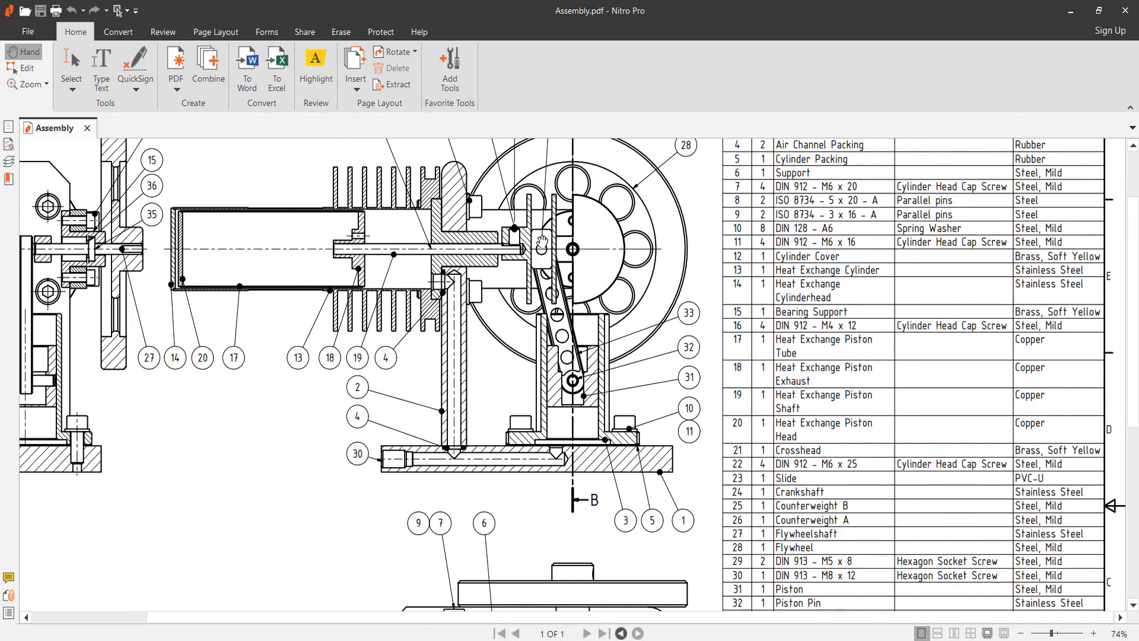
pyautogui.moveTo(543, 242); pyautogui.dragTo(547, 336)
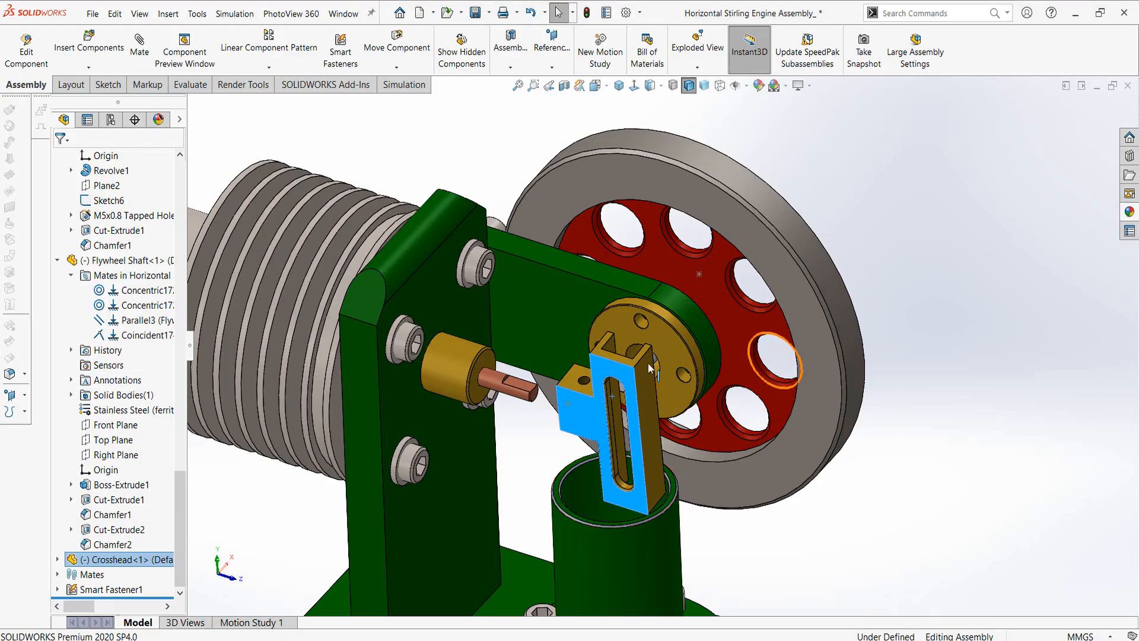
# Step: Return to the SOLIDWORKS assembly and move the crosshead along its axis closer to the end of the piston shaft
pyautogui.scroll(-5, 650, 366)
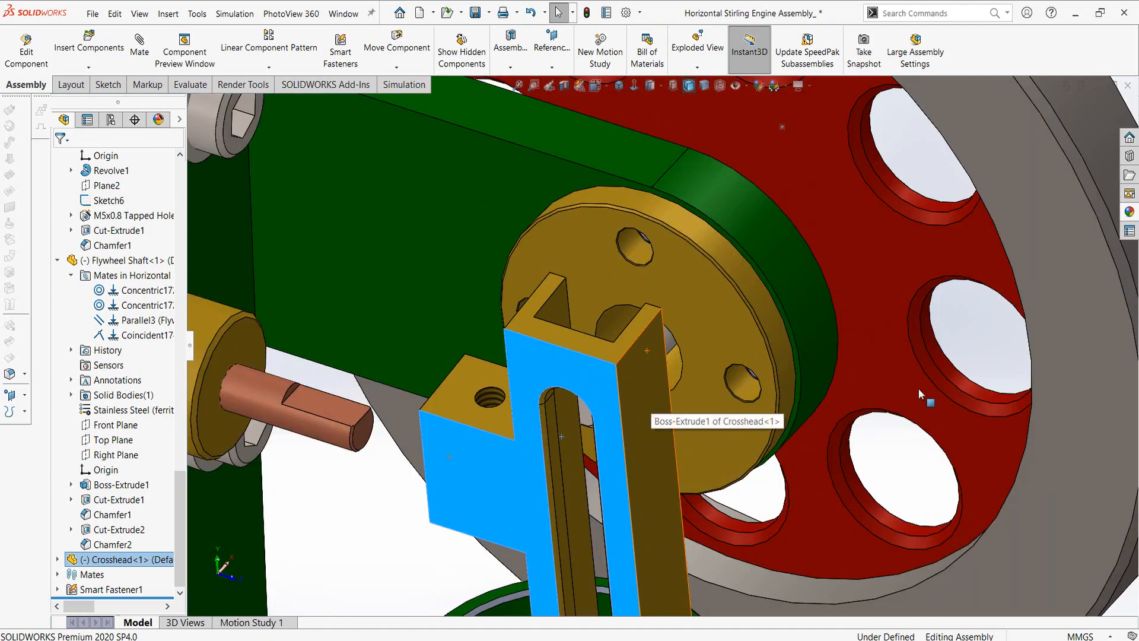
pyautogui.scroll(2, 726, 392)
pyautogui.moveTo(642, 390); pyautogui.dragTo(474, 362, button='middle')
pyautogui.scroll(-1, 464, 421)
pyautogui.press('Escape')
pyautogui.scroll(-3, 407, 409)
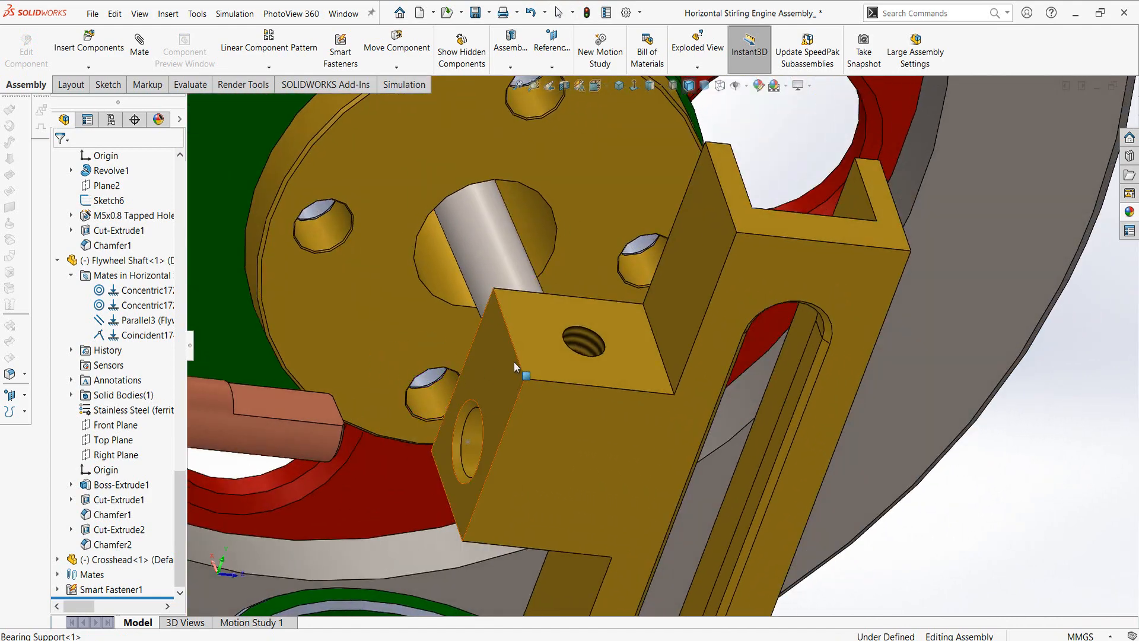
pyautogui.moveTo(530, 363); pyautogui.dragTo(482, 362)
pyautogui.click(283, 431)
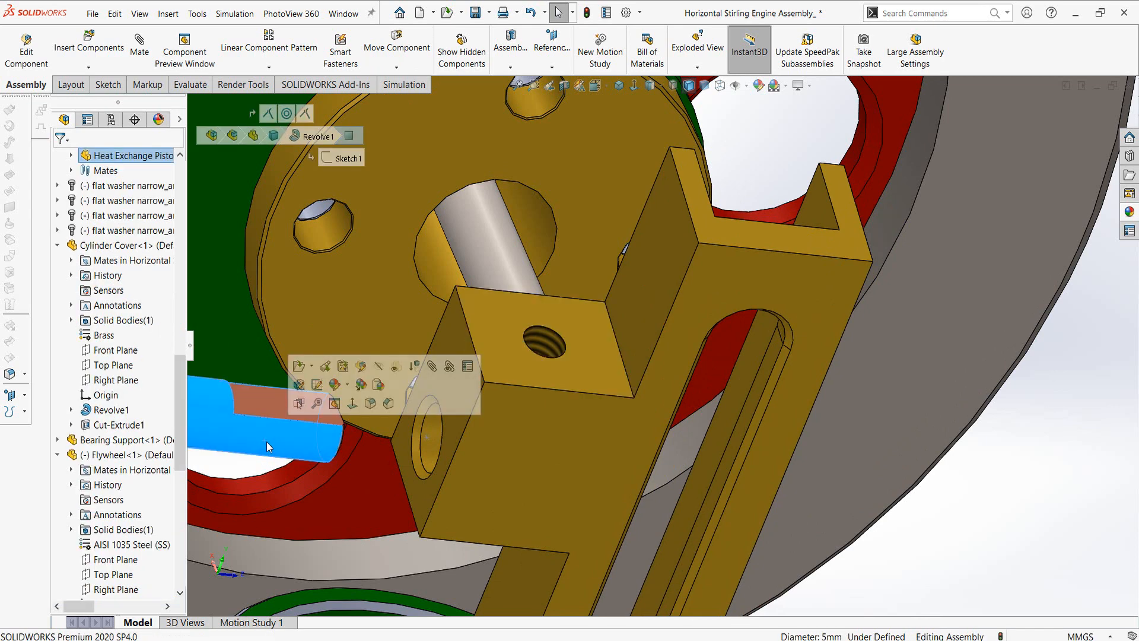
pyautogui.press('Escape')
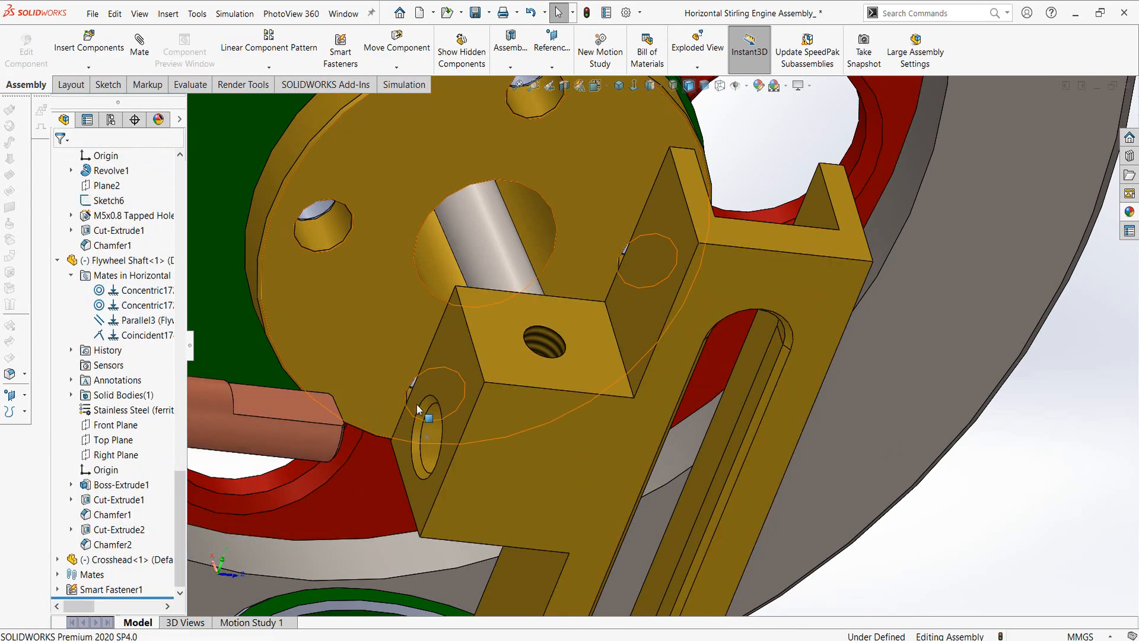
pyautogui.moveTo(514, 420); pyautogui.dragTo(457, 419)
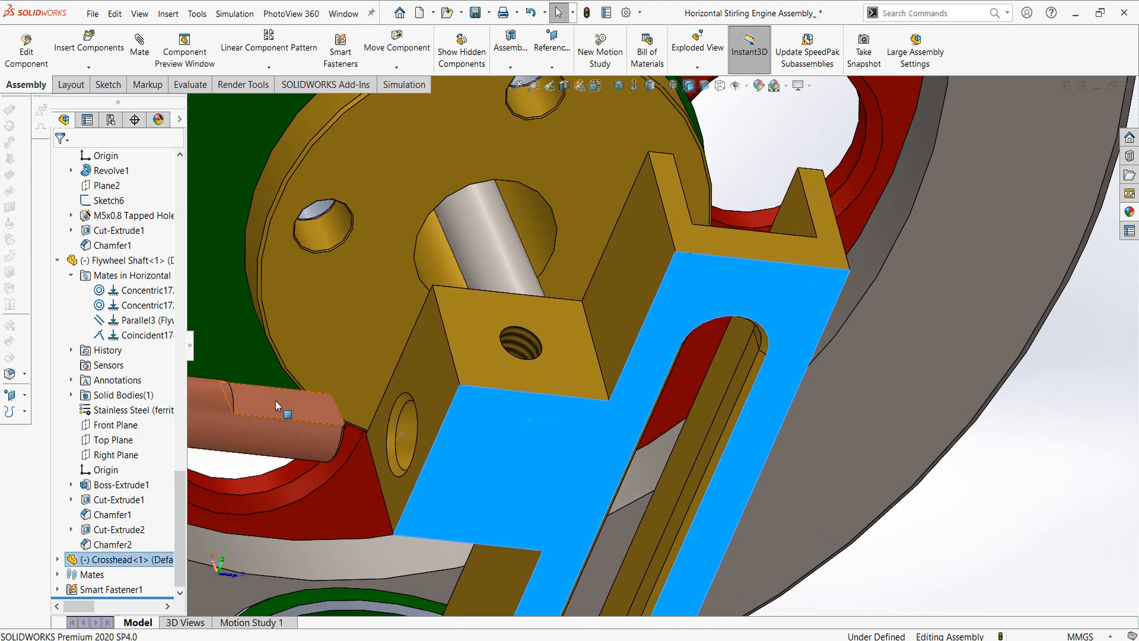
# Step: Mate the flat cut on the piston shaft parallel to the crosshead face containing the threaded hole
pyautogui.click(275, 401)
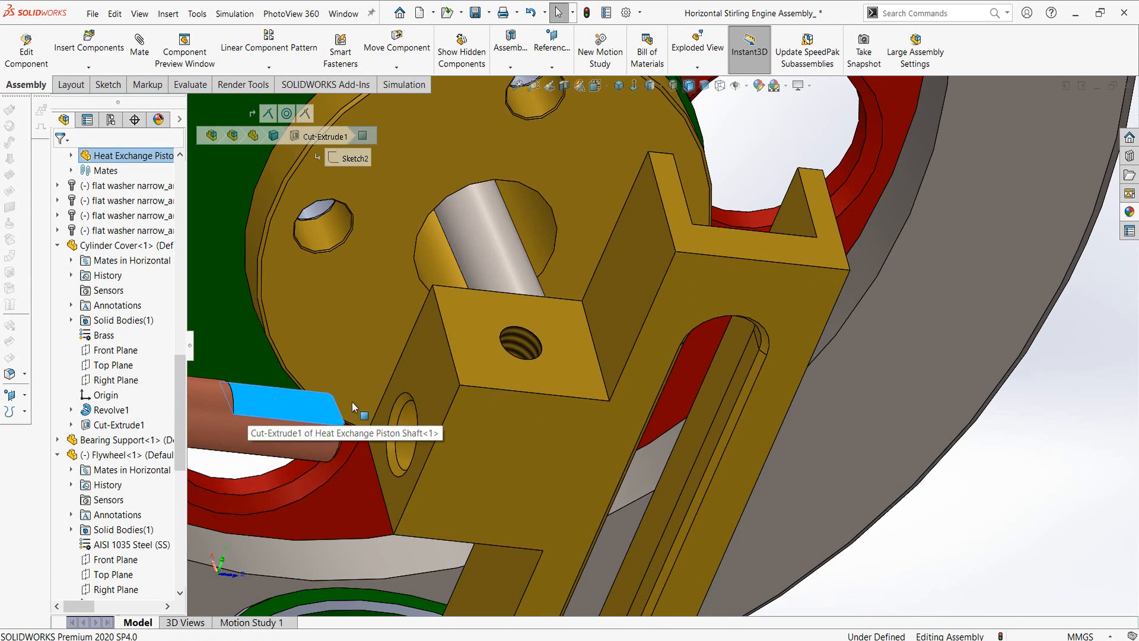
pyautogui.keyDown('ctrl'); pyautogui.click(476, 346); pyautogui.keyUp('ctrl')
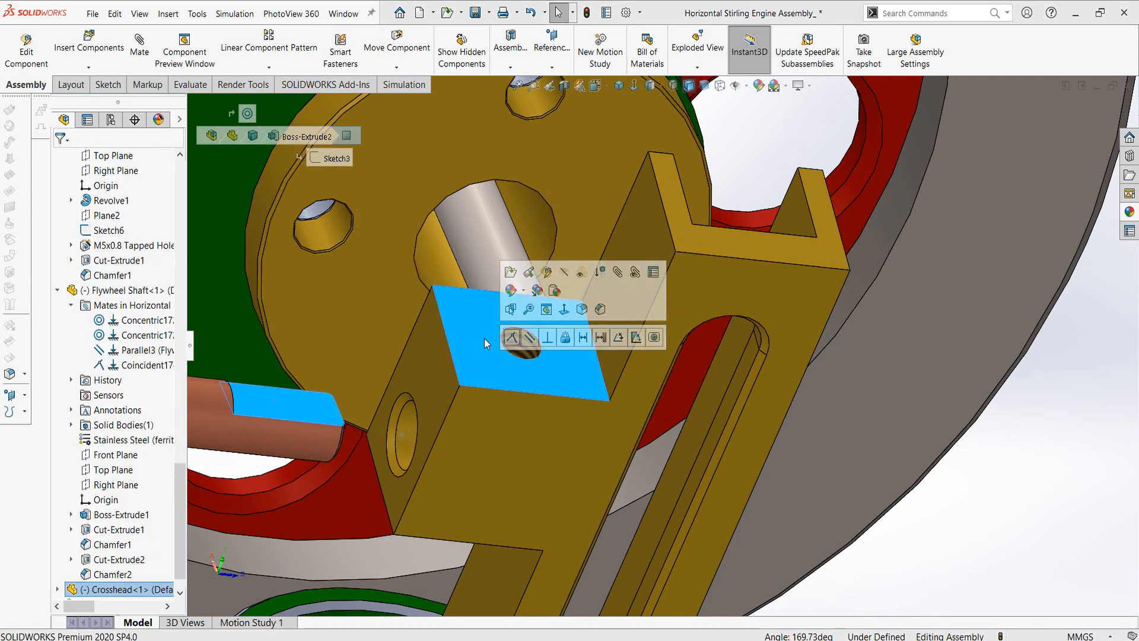
pyautogui.click(529, 338)
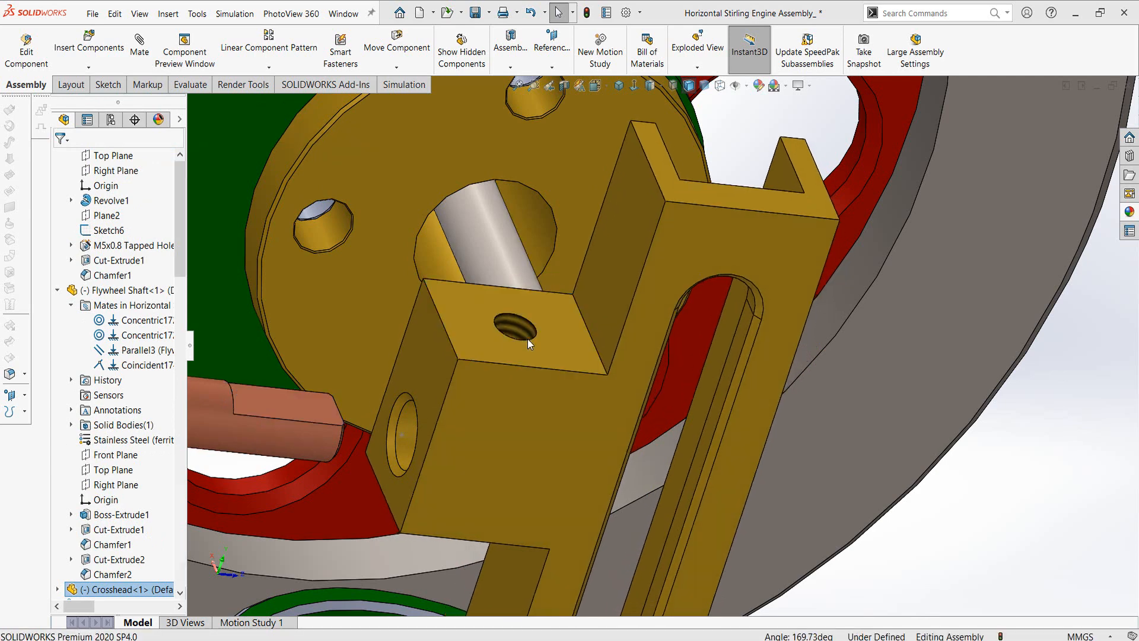
# Step: Mate the crosshead's bored end face coincident with the step face of the piston shaft's flat cut
pyautogui.click(414, 379)
pyautogui.moveTo(414, 379); pyautogui.dragTo(329, 429, button='middle')
pyautogui.scroll(2, 359, 399)
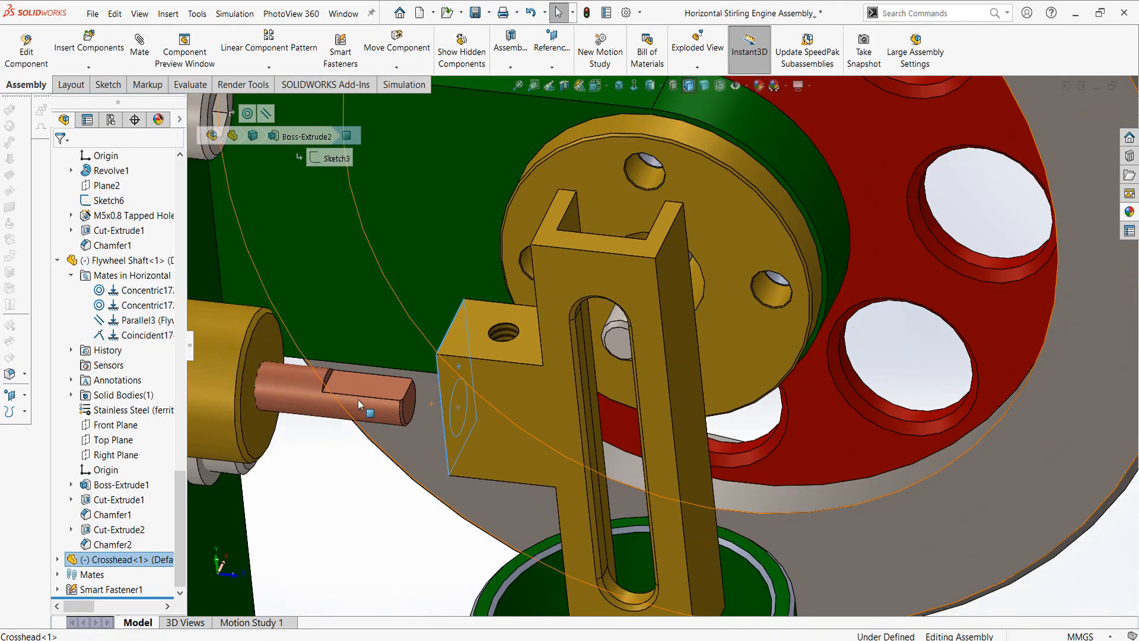
pyautogui.scroll(-5, 379, 400)
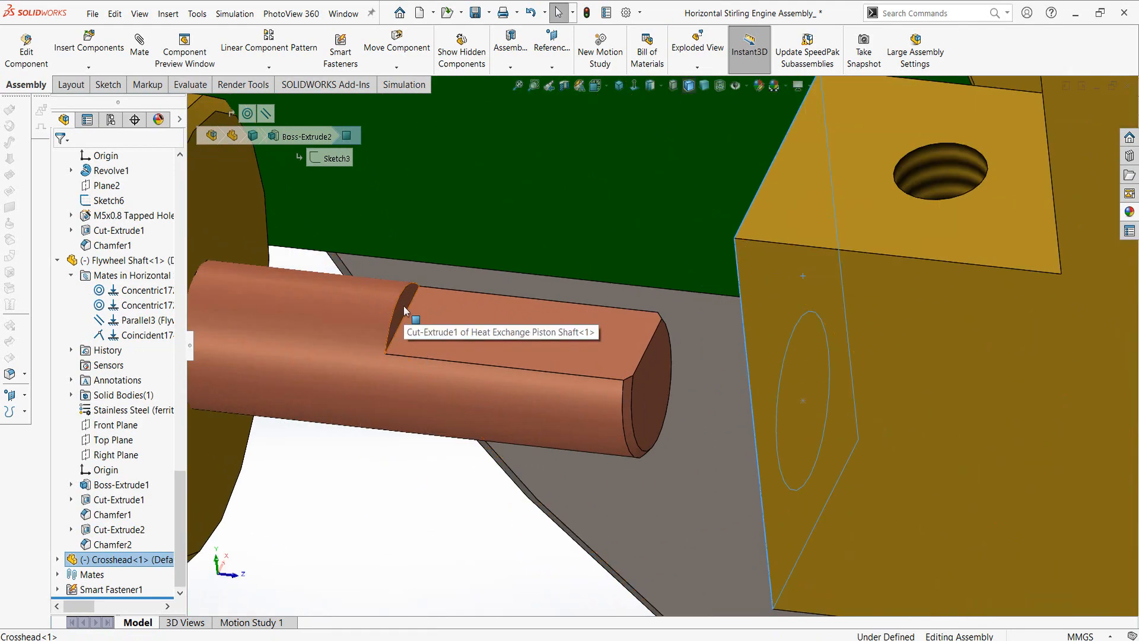
pyautogui.click(405, 318)
pyautogui.moveTo(493, 331); pyautogui.dragTo(550, 340, button='middle')
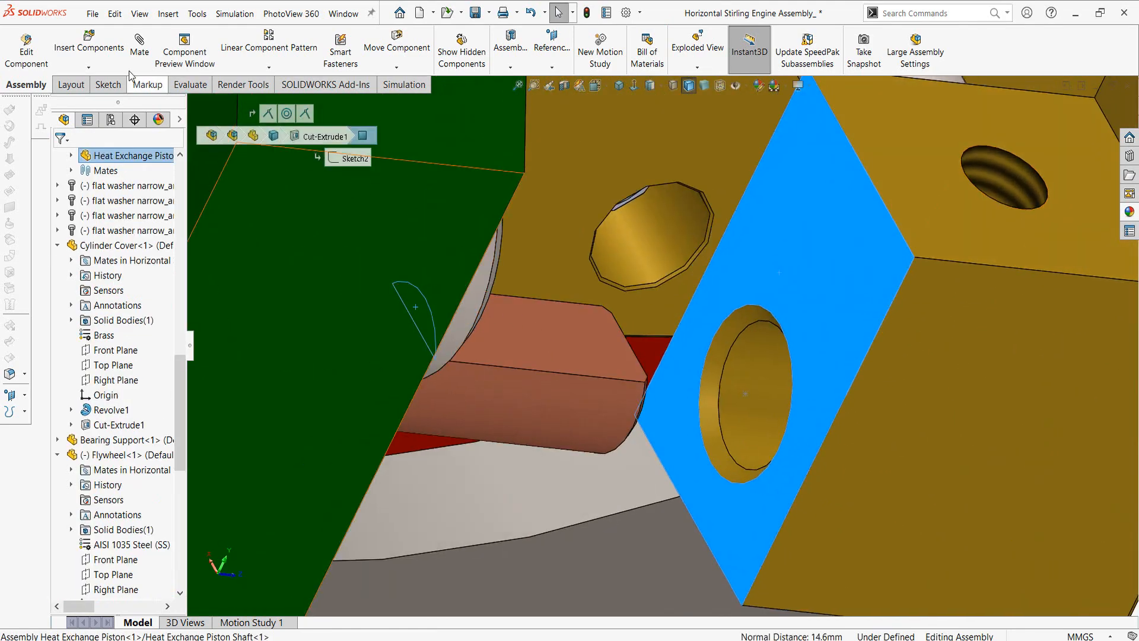
pyautogui.click(139, 45)
pyautogui.click(514, 301)
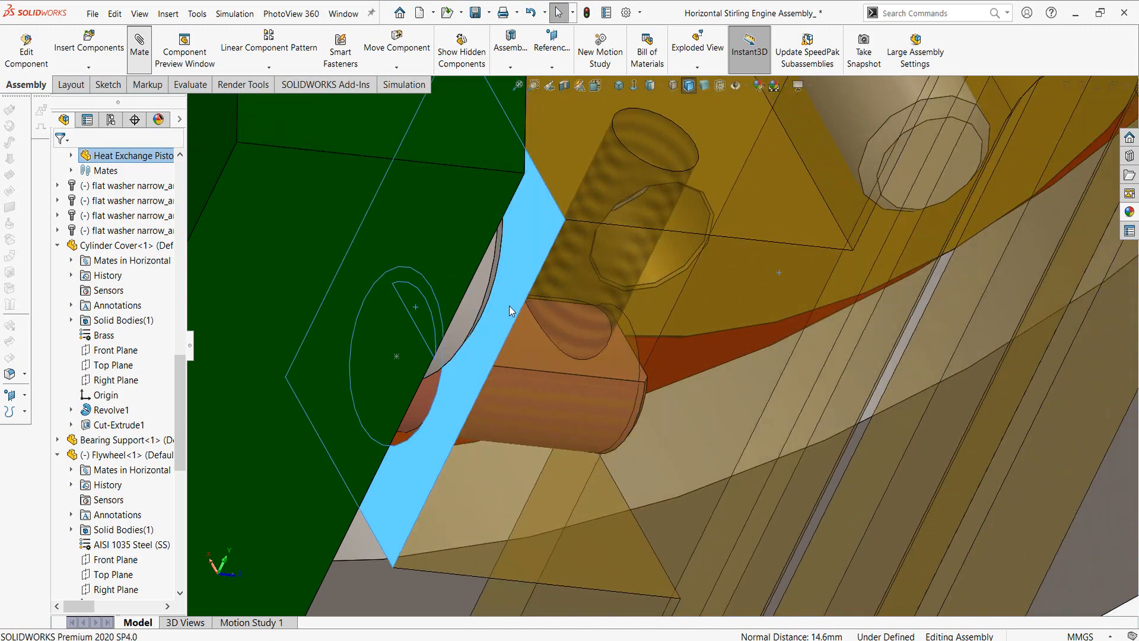
pyautogui.click(492, 289)
pyautogui.scroll(3, 652, 382)
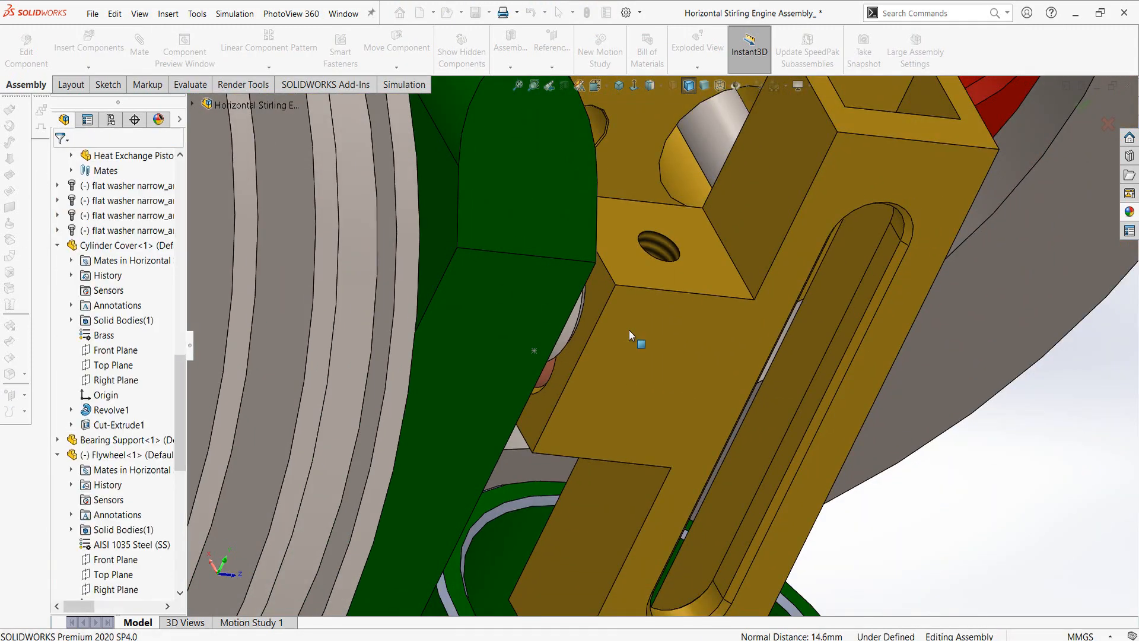
# Step: Pull the crosshead along the shaft axis to check that the piston shaft moves with it, and clear the selection
pyautogui.scroll(4, 632, 340)
pyautogui.moveTo(636, 347)
pyautogui.mouseDown(button='middle')
pyautogui.moveTo(606, 329)
pyautogui.moveTo(621, 340)
pyautogui.mouseUp(button='middle')
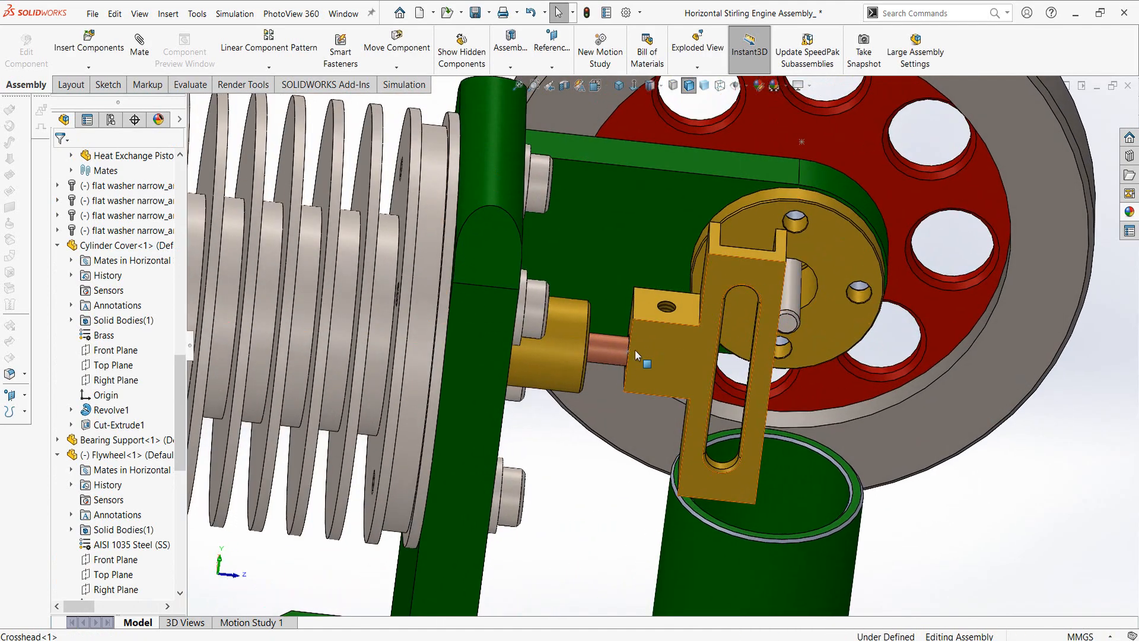
pyautogui.moveTo(634, 351)
pyautogui.mouseDown()
pyautogui.moveTo(602, 350)
pyautogui.moveTo(713, 364)
pyautogui.moveTo(618, 367)
pyautogui.moveTo(649, 368)
pyautogui.mouseUp()
pyautogui.click(1025, 536)
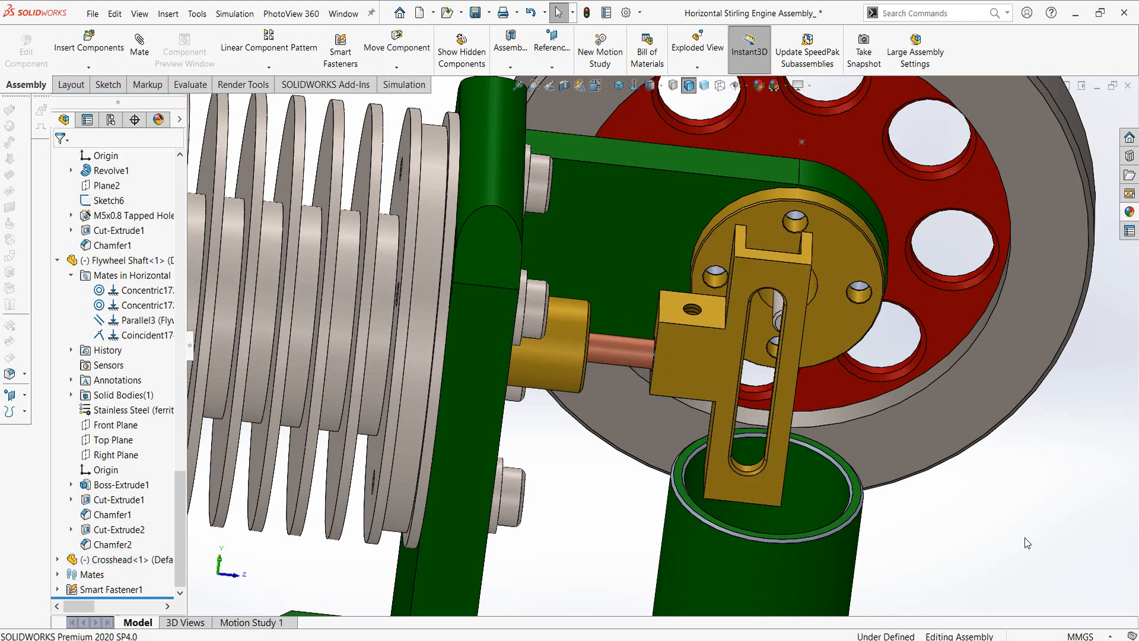
# Step: Insert the Slide part from the Parts folder and place it in front of the flywheel, beside the bearing support
pyautogui.click(78, 40)
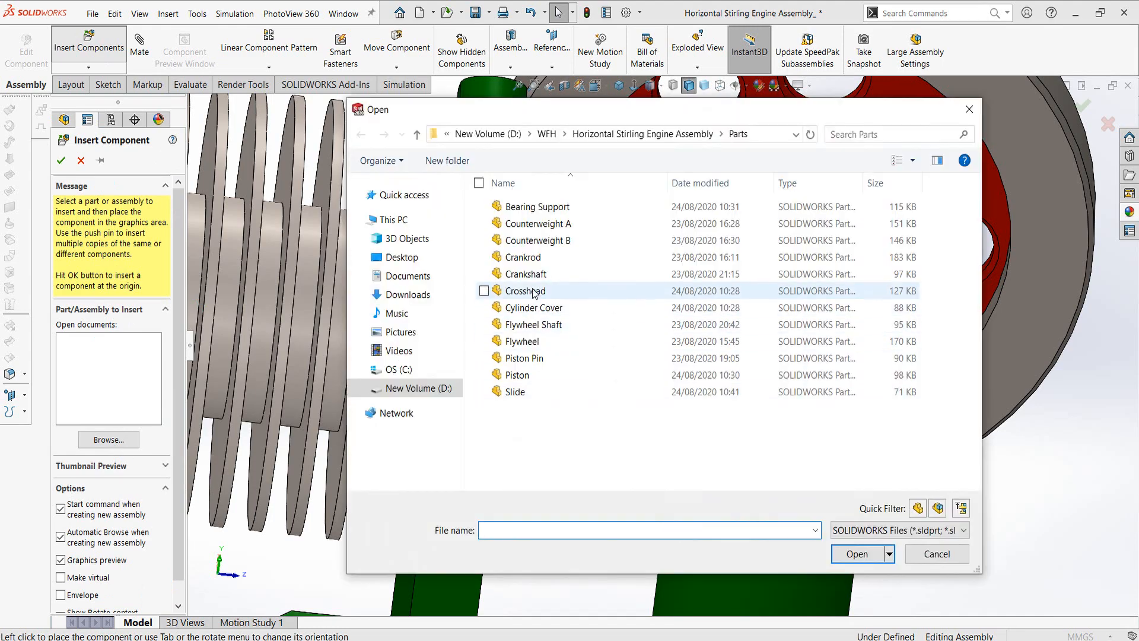
pyautogui.click(515, 392)
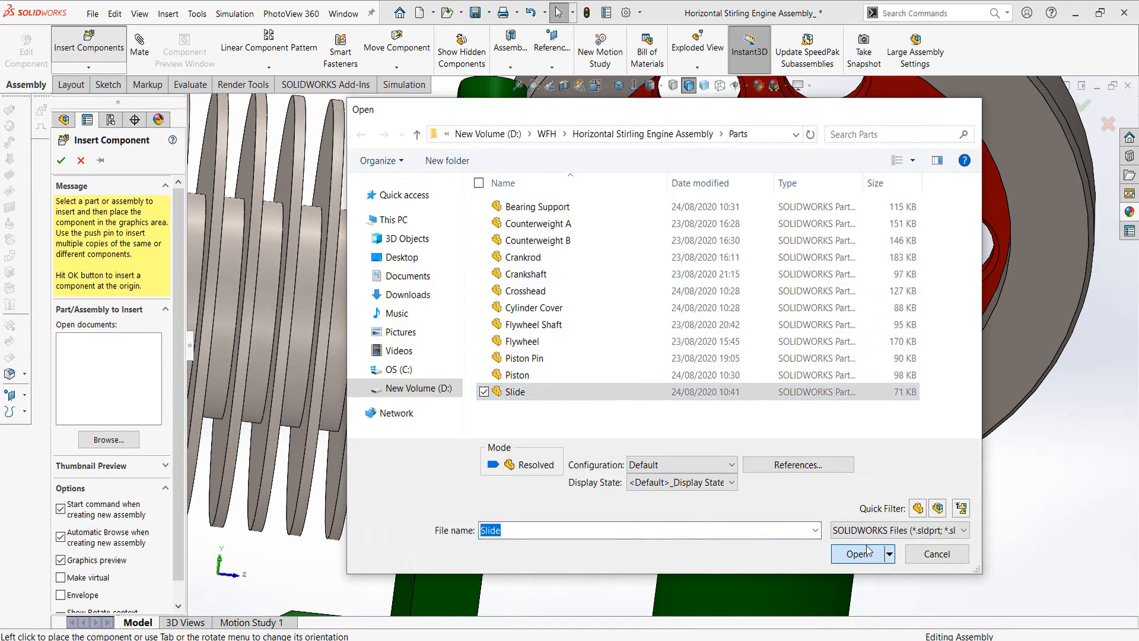
pyautogui.click(859, 553)
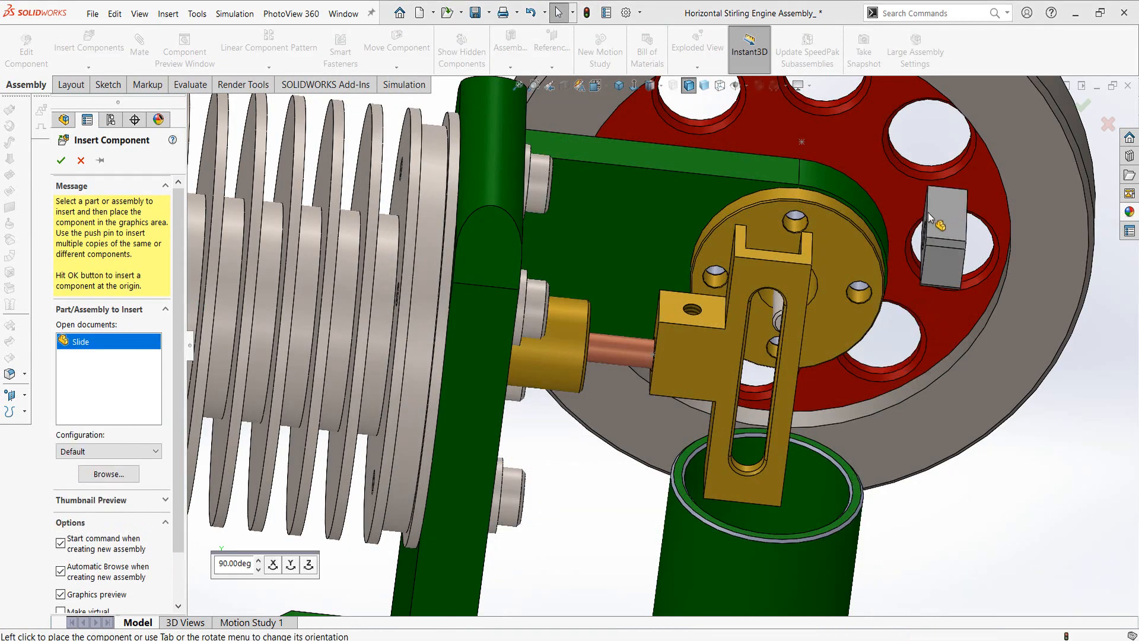
pyautogui.click(918, 211)
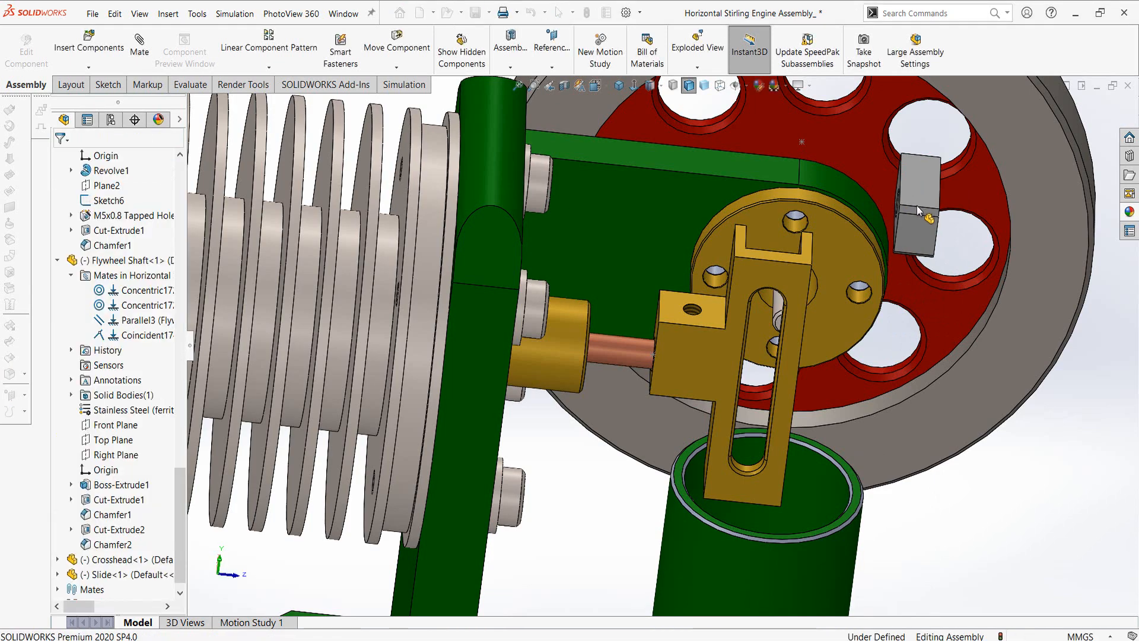
# Step: Examine the slide block and the crosshead's open channel to see how the slide has to be oriented to fit
pyautogui.moveTo(909, 228); pyautogui.dragTo(852, 224, button='middle')
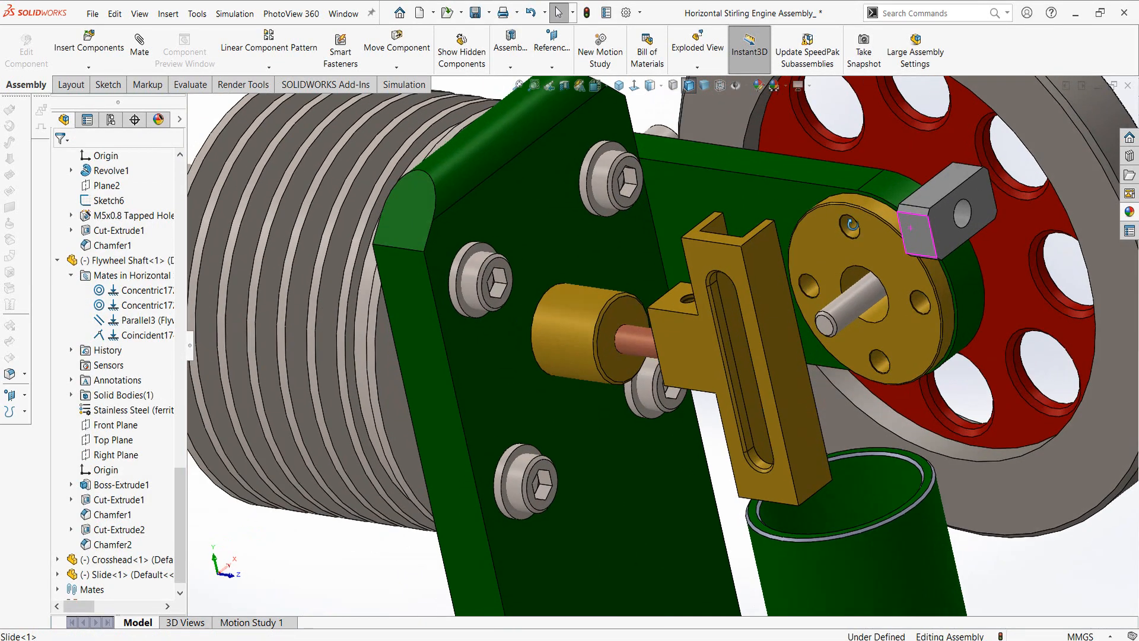
pyautogui.scroll(-3, 967, 205)
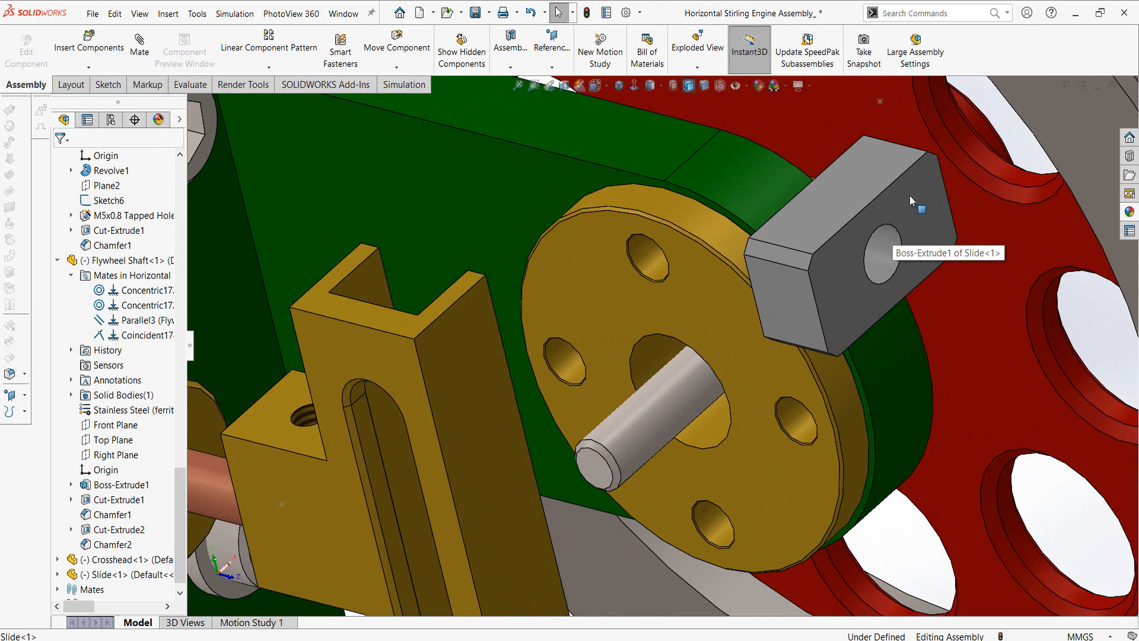
pyautogui.click(892, 182)
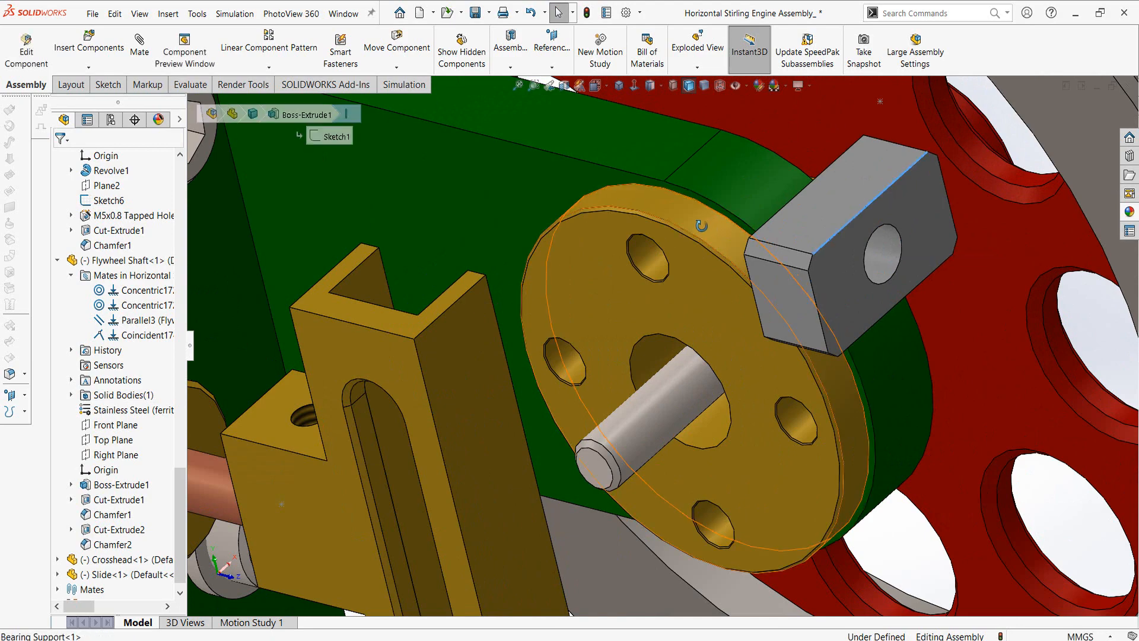
pyautogui.moveTo(702, 225); pyautogui.dragTo(635, 259, button='middle')
pyautogui.moveTo(600, 323); pyautogui.dragTo(565, 588, button='middle')
pyautogui.scroll(-5, 589, 548)
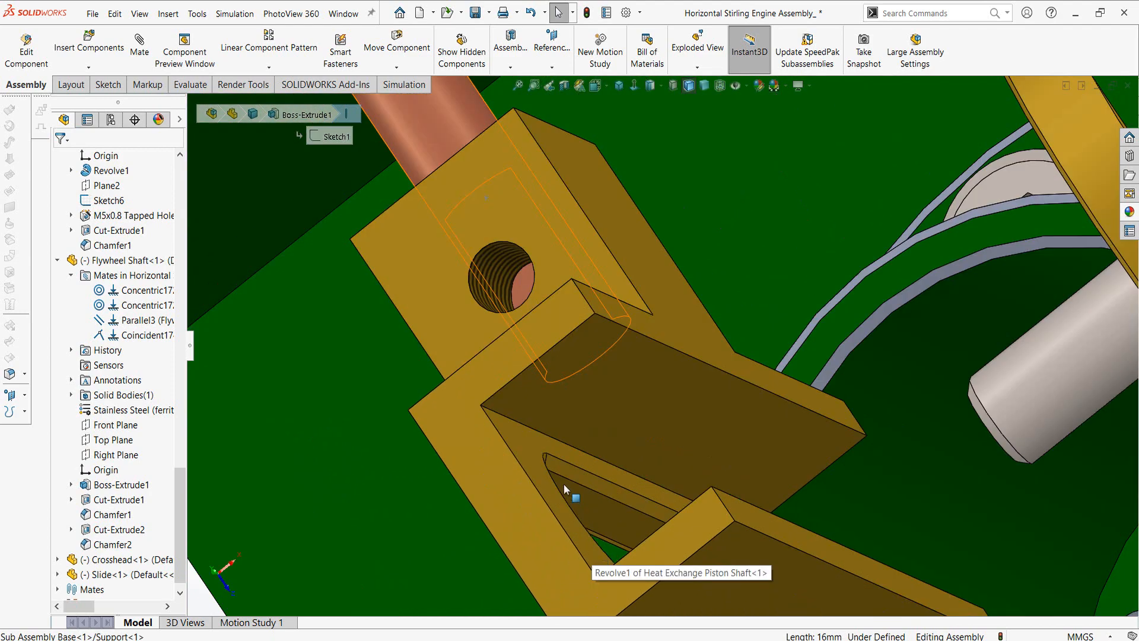
pyautogui.scroll(5, 749, 456)
pyautogui.moveTo(778, 452); pyautogui.dragTo(776, 398, button='middle')
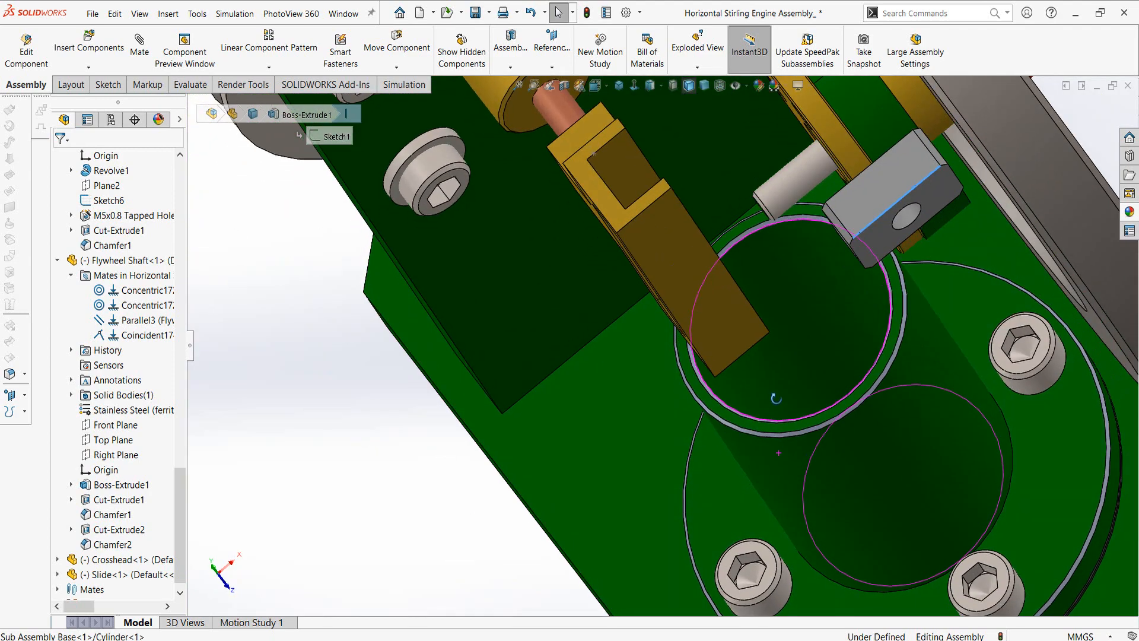
pyautogui.scroll(3, 885, 313)
pyautogui.moveTo(874, 289); pyautogui.dragTo(951, 224, button='middle')
pyautogui.scroll(2, 858, 114)
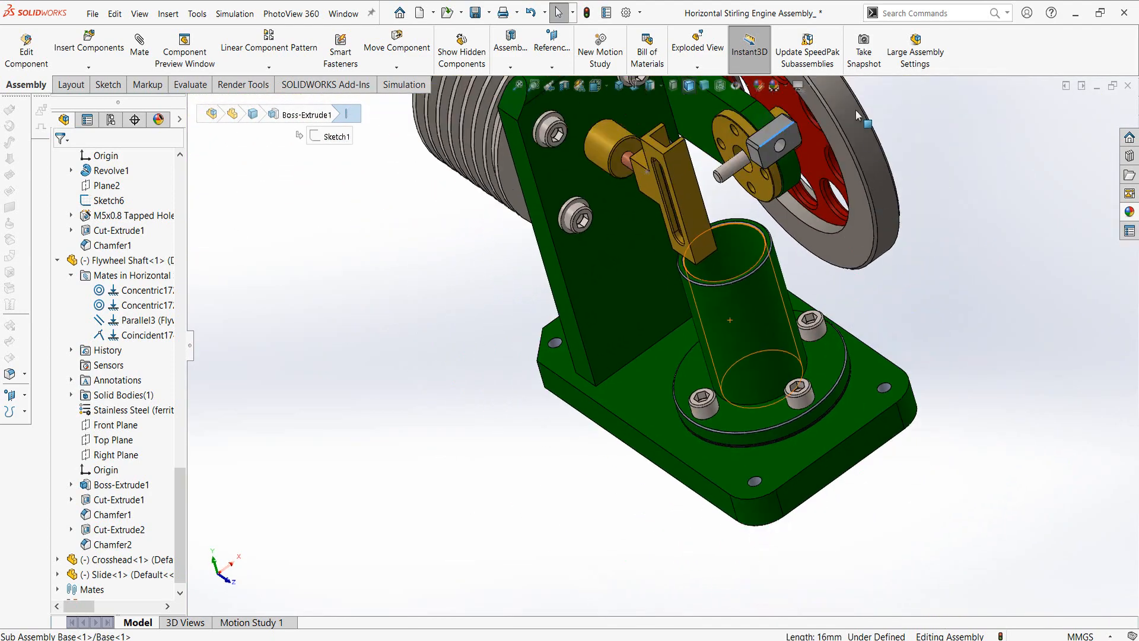
# Step: Rotate the slide freely until its long side stands upright, roughly in line with the crosshead's channel
pyautogui.scroll(-3, 766, 150)
pyautogui.click(717, 210)
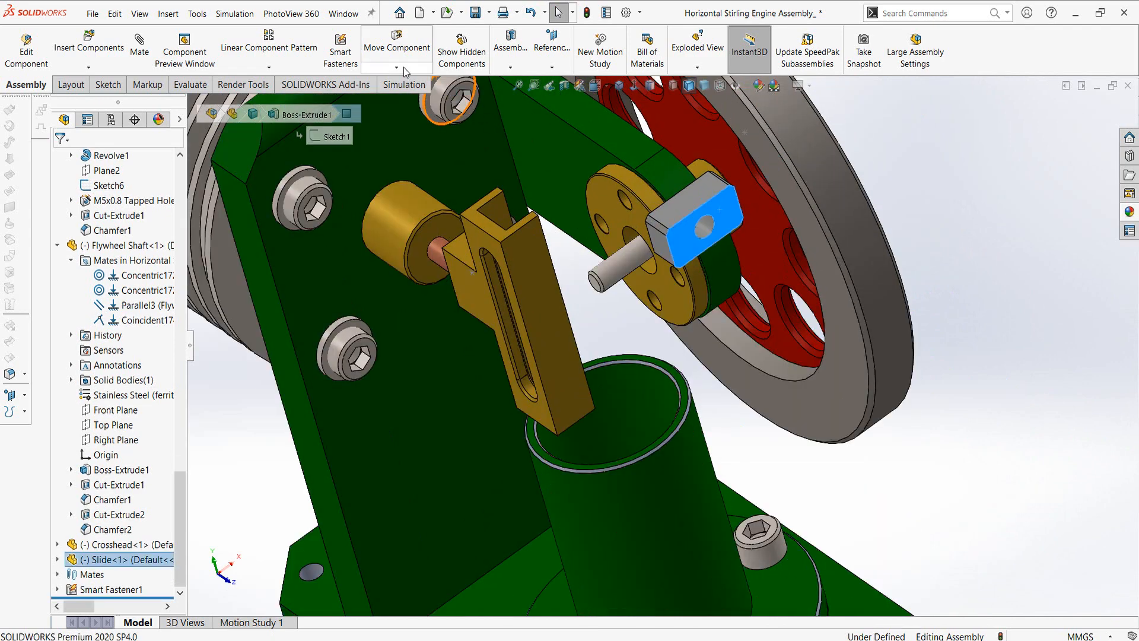
pyautogui.click(397, 67)
pyautogui.click(409, 99)
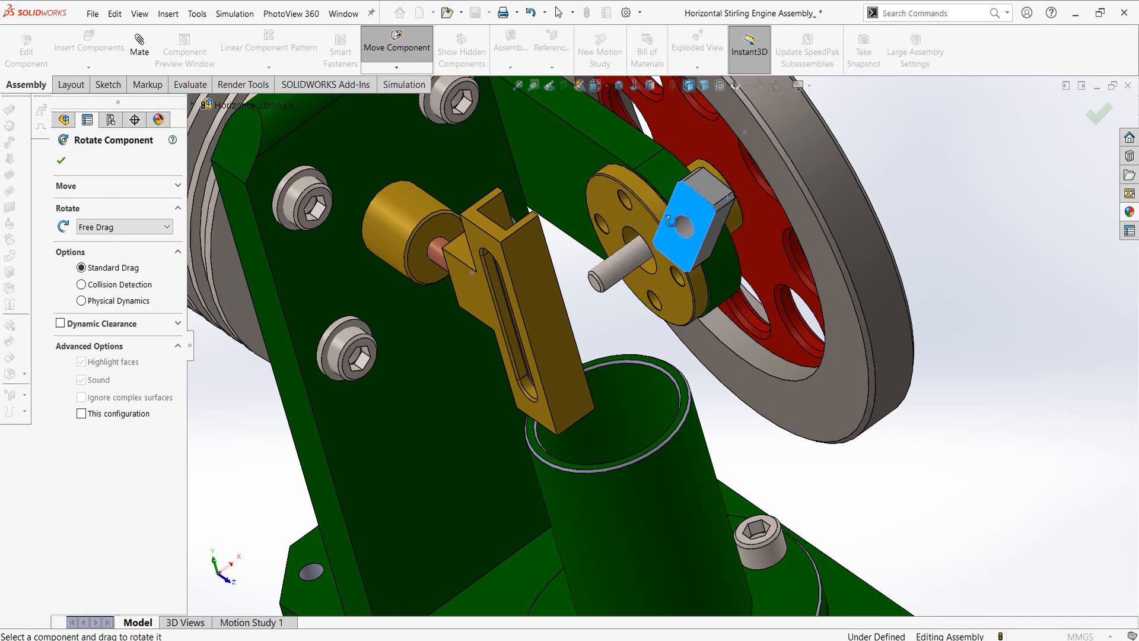
pyautogui.moveTo(670, 221); pyautogui.dragTo(689, 211)
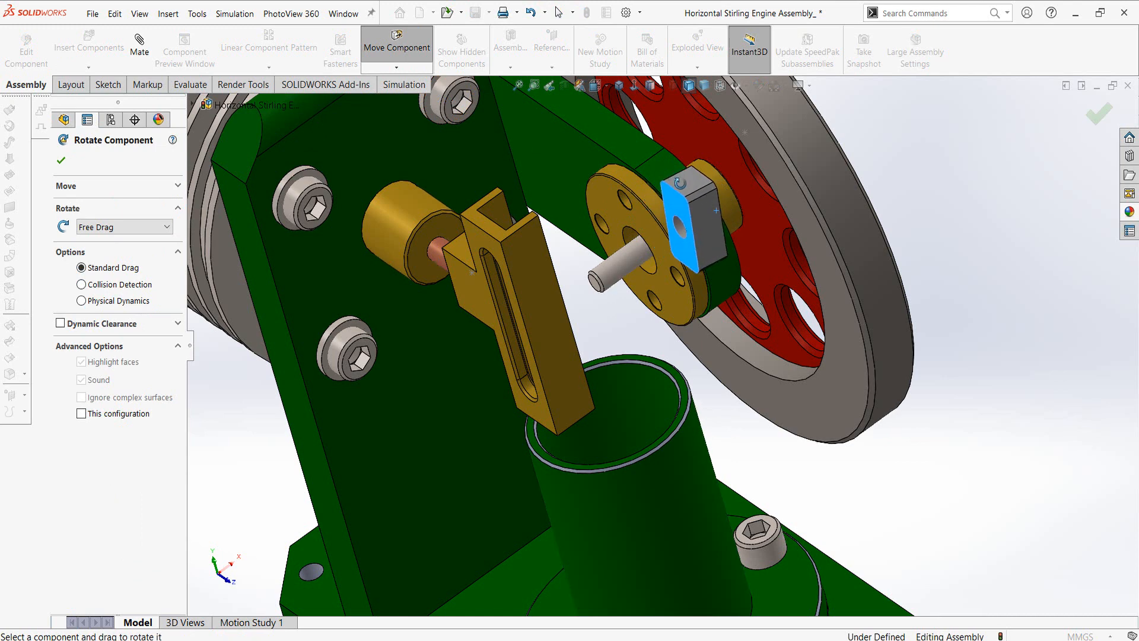
pyautogui.press('Escape')
# Step: Mate the slide coincident with the inner side wall of the crosshead's channel
pyautogui.scroll(-2, 670, 202)
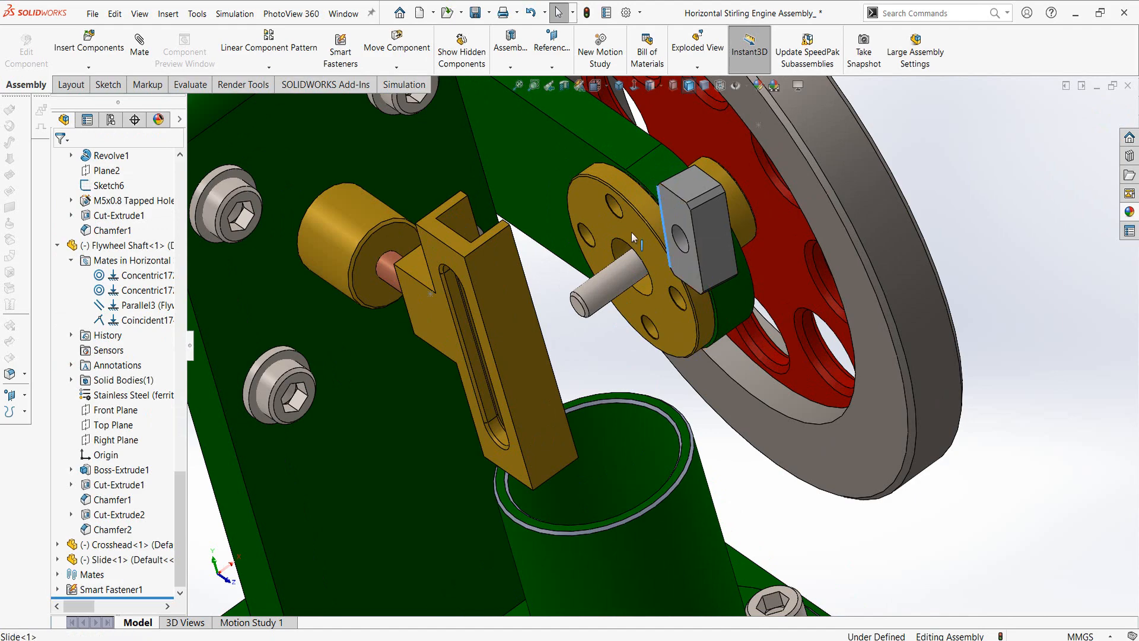
pyautogui.moveTo(632, 236); pyautogui.dragTo(556, 351, button='middle')
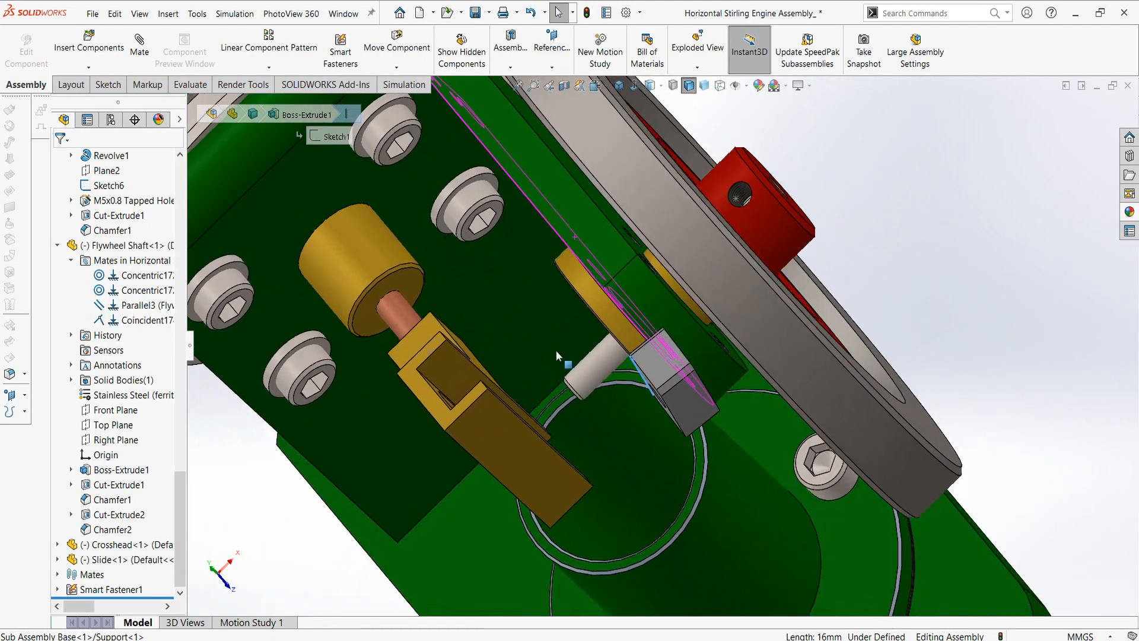
pyautogui.moveTo(447, 371); pyautogui.dragTo(439, 376, button='middle')
pyautogui.scroll(-5, 445, 375)
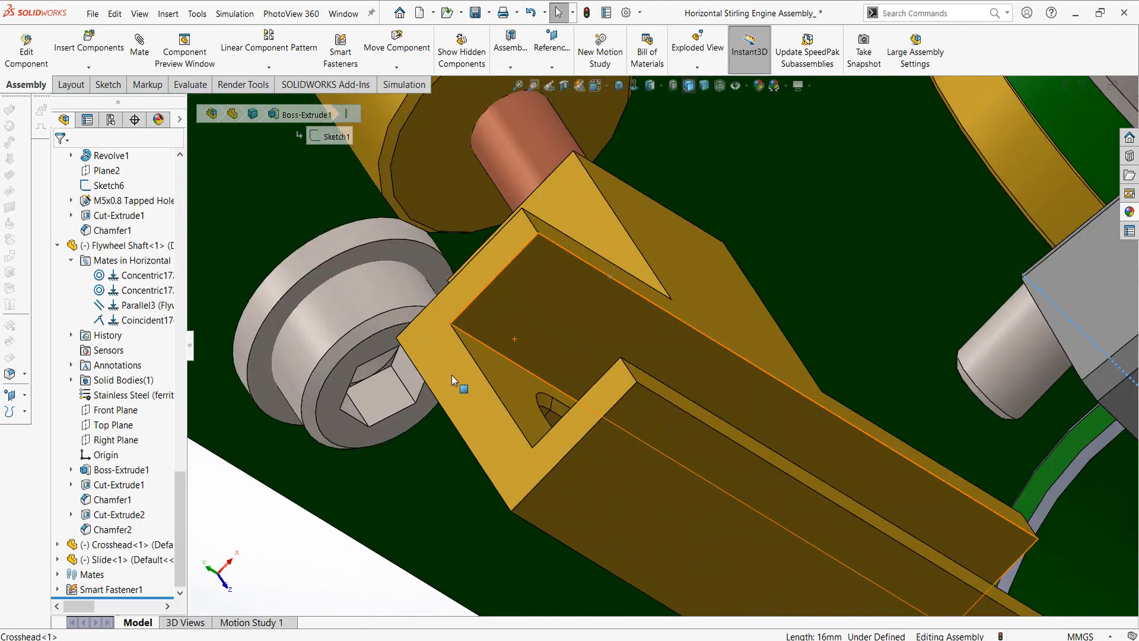
pyautogui.keyDown('ctrl'); pyautogui.click(480, 342); pyautogui.keyUp('ctrl')
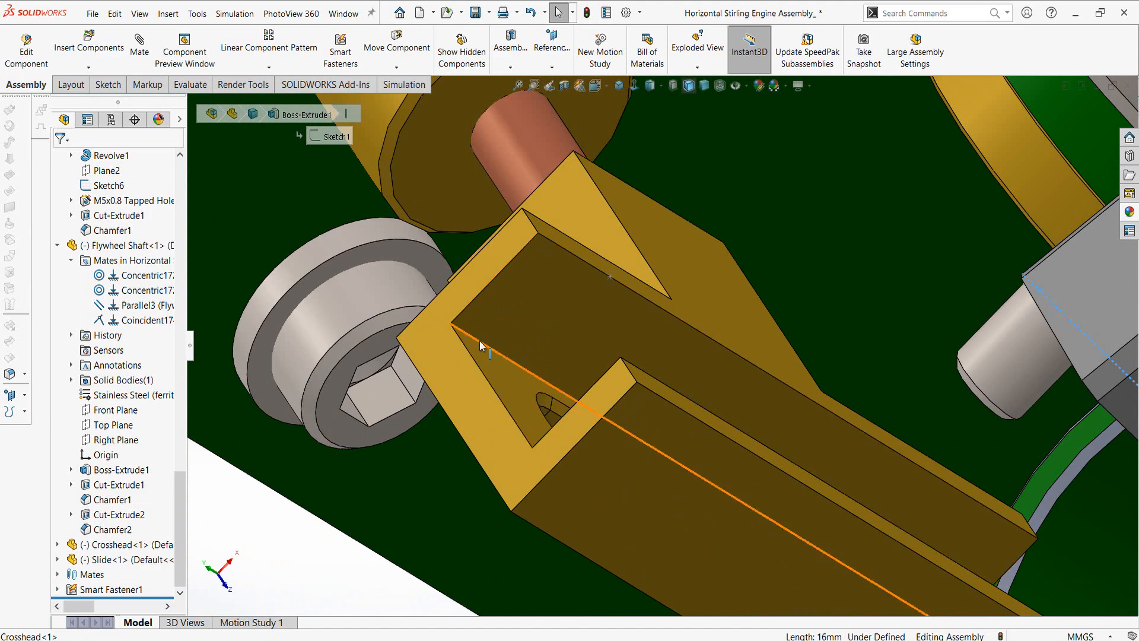
pyautogui.click(518, 333)
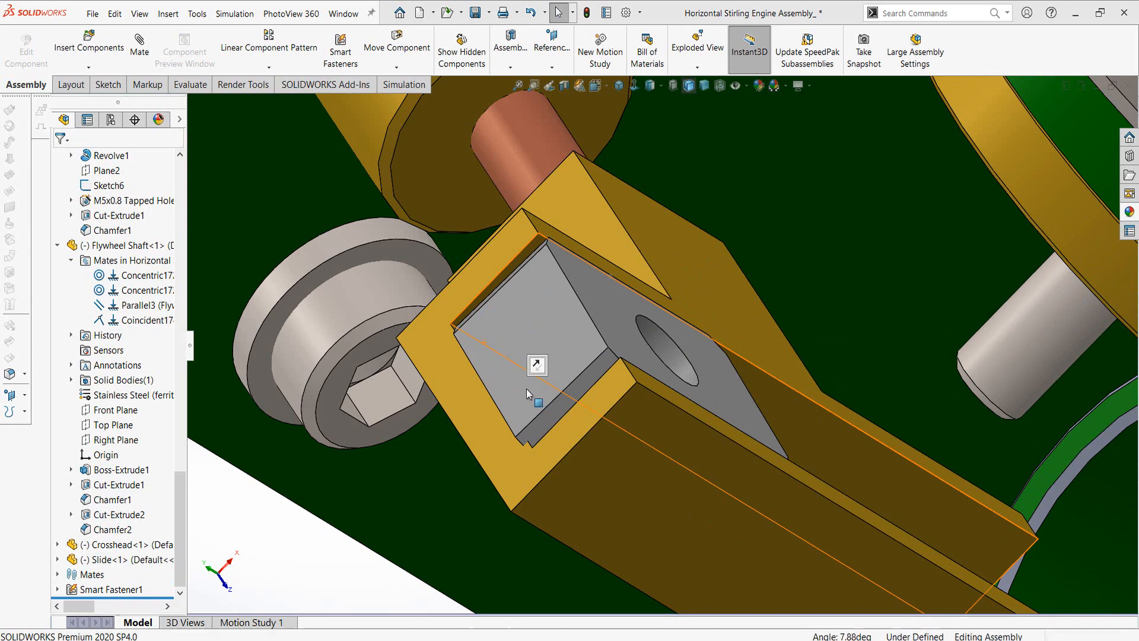
# Step: Mate the slide's back face coincident with the slotted floor of the crosshead's channel
pyautogui.moveTo(570, 347); pyautogui.dragTo(585, 371)
pyautogui.moveTo(585, 371); pyautogui.dragTo(597, 351, button='middle')
pyautogui.click(526, 422)
pyautogui.moveTo(526, 423); pyautogui.dragTo(501, 437, button='middle')
pyautogui.click(500, 426)
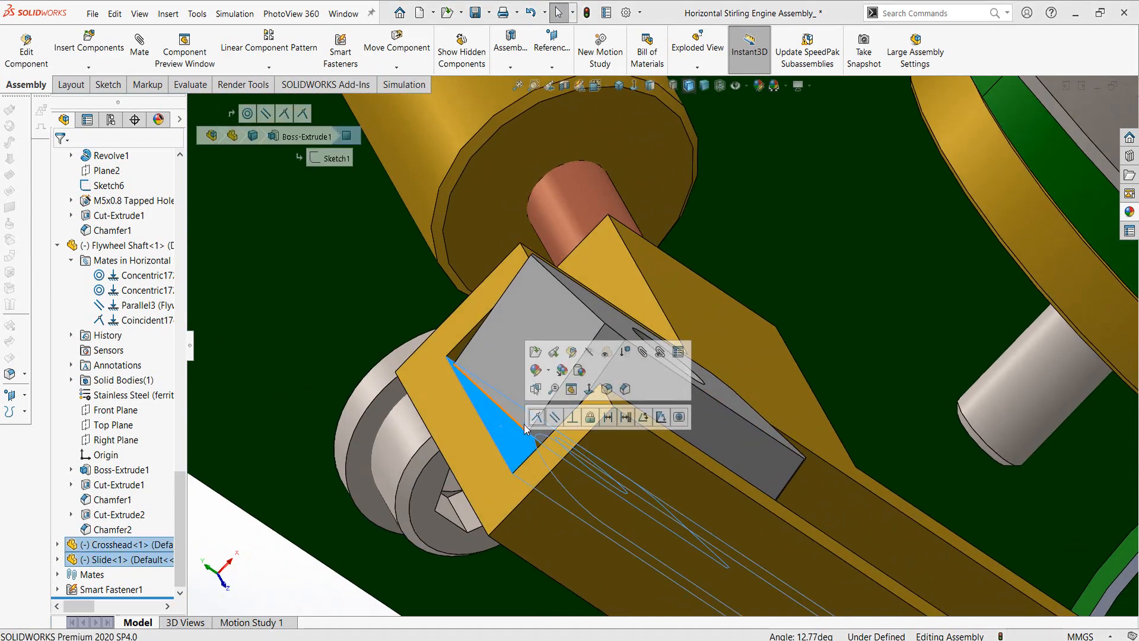
pyautogui.click(532, 420)
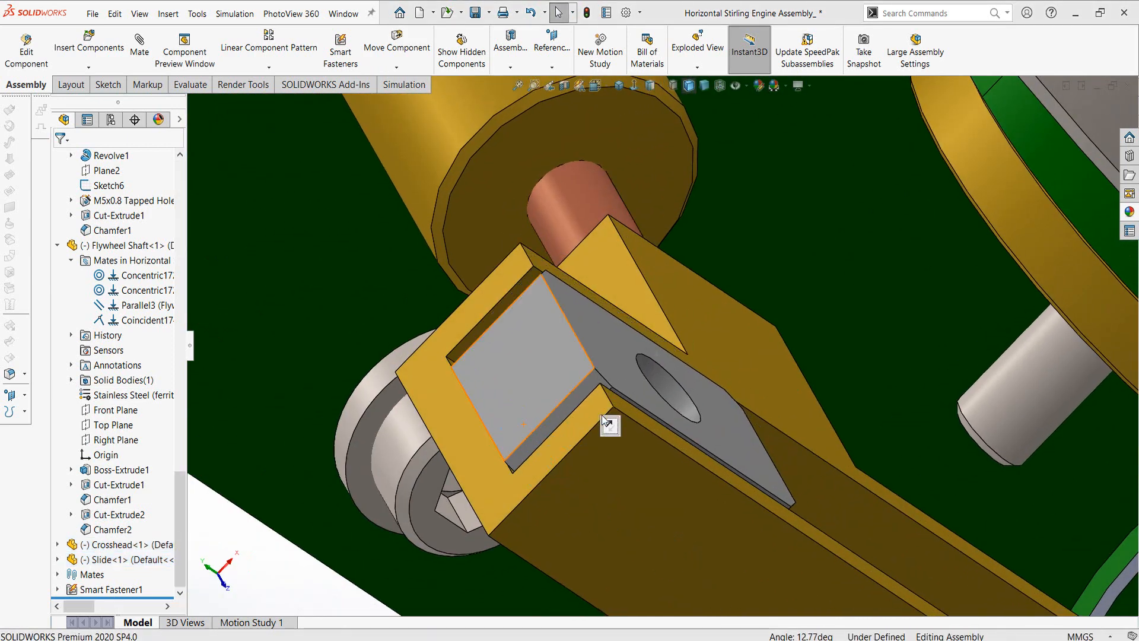
pyautogui.scroll(1, 602, 417)
pyautogui.keyDown('ctrl'); pyautogui.moveTo(603, 418); pyautogui.dragTo(556, 392, button='middle'); pyautogui.keyUp('ctrl')
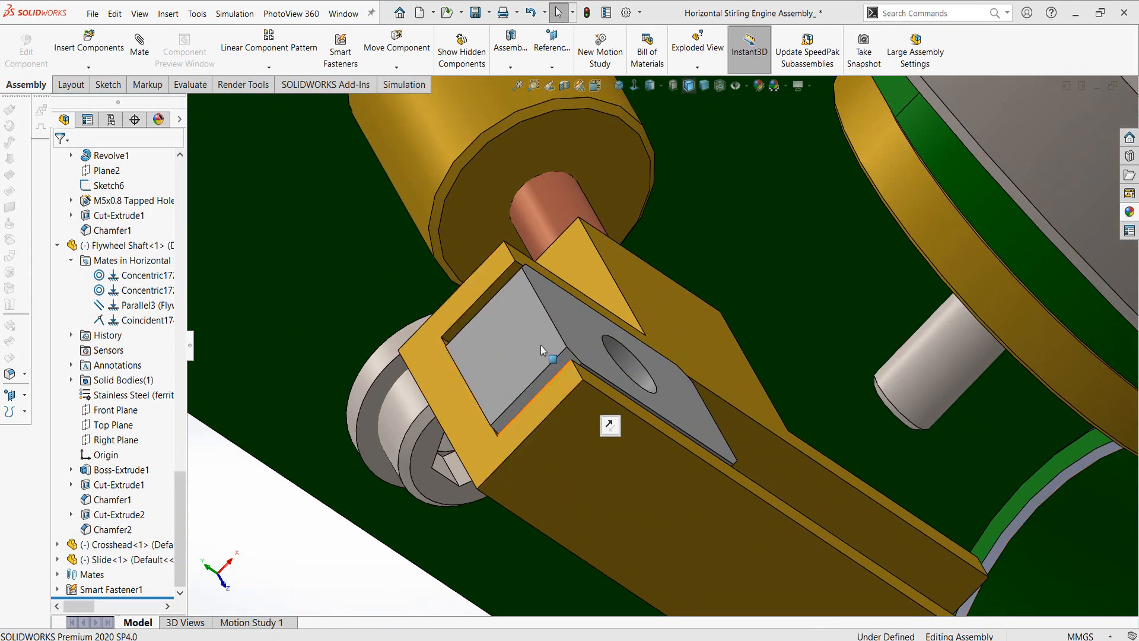
# Step: Insert the Counterweight A part from the Parts folder and place it in front of the crosshead
pyautogui.click(88, 42)
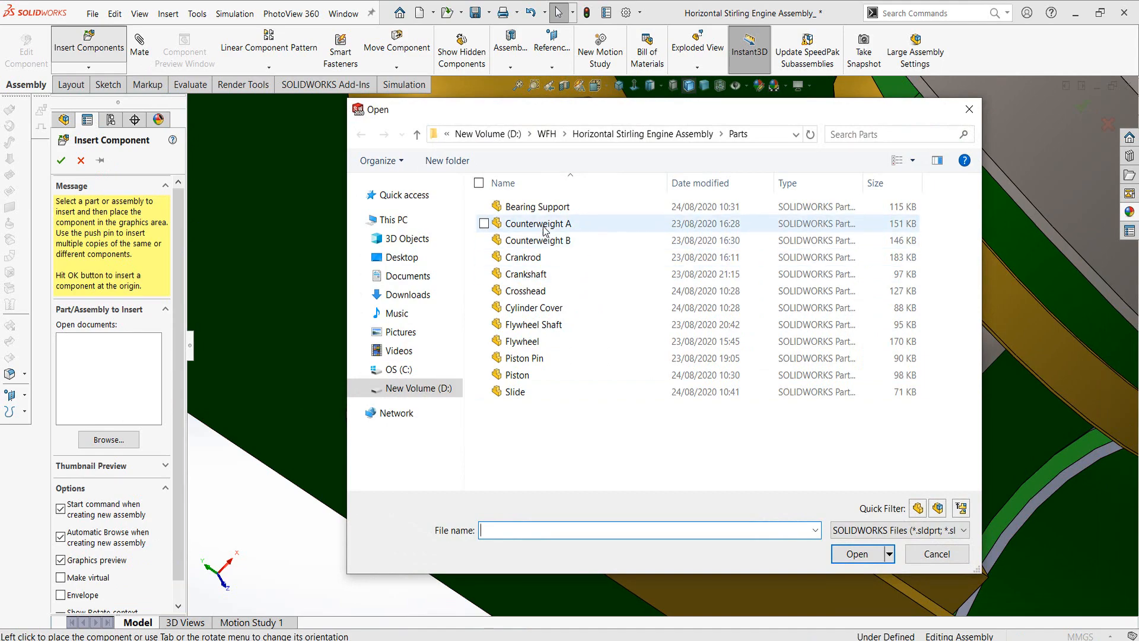
pyautogui.click(534, 224)
pyautogui.click(855, 554)
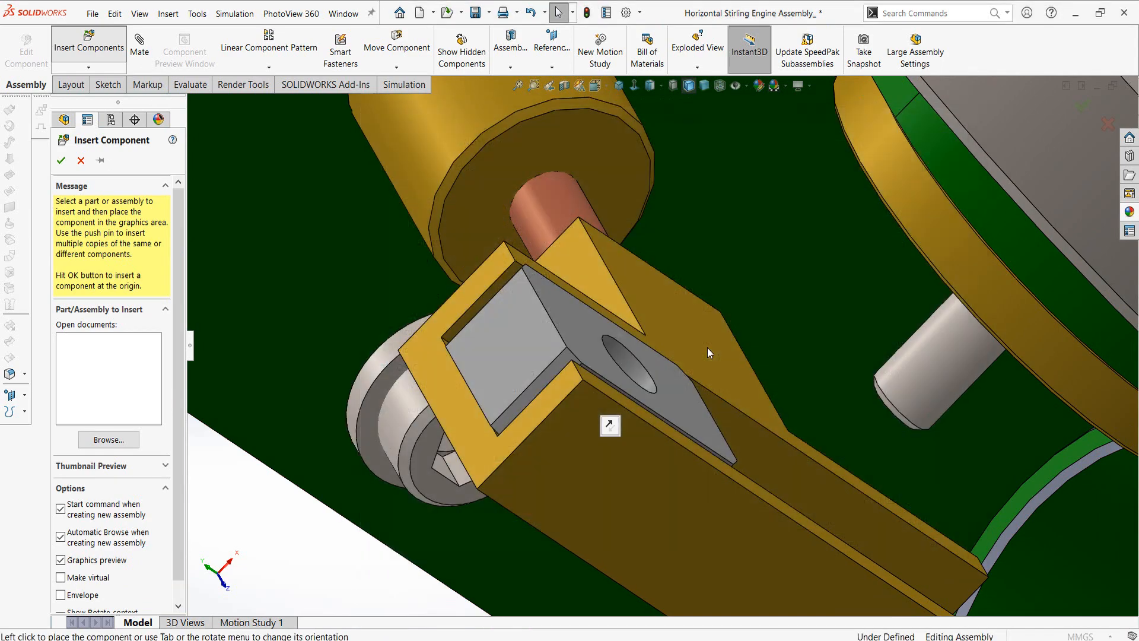
pyautogui.scroll(-5, 708, 347)
pyautogui.scroll(5, 759, 314)
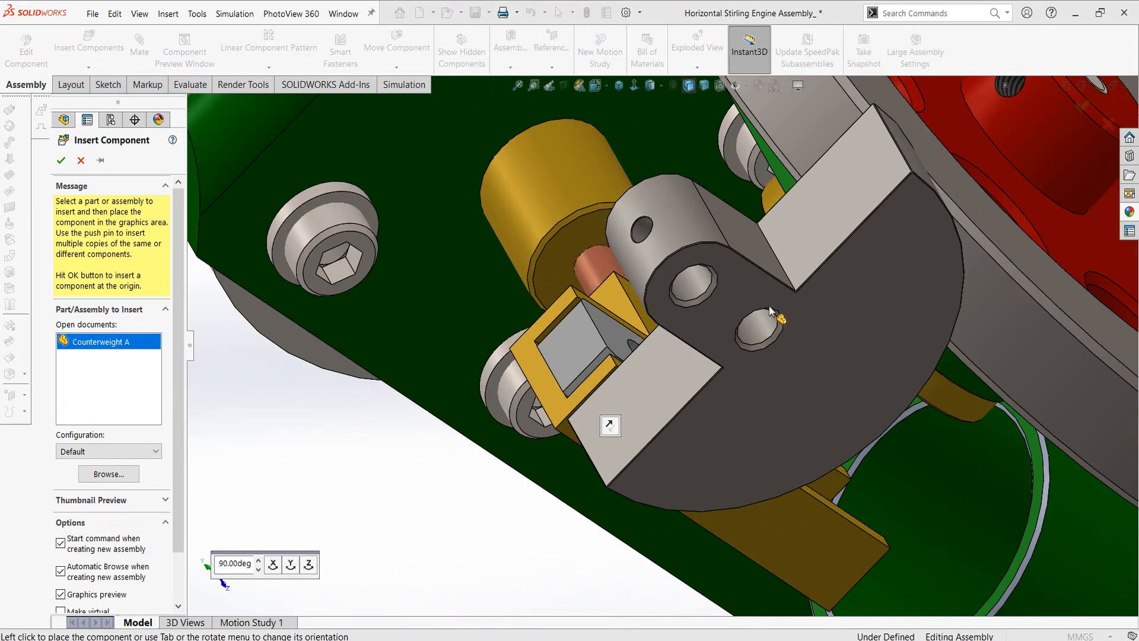
pyautogui.scroll(-6, 793, 278)
pyautogui.click(877, 248)
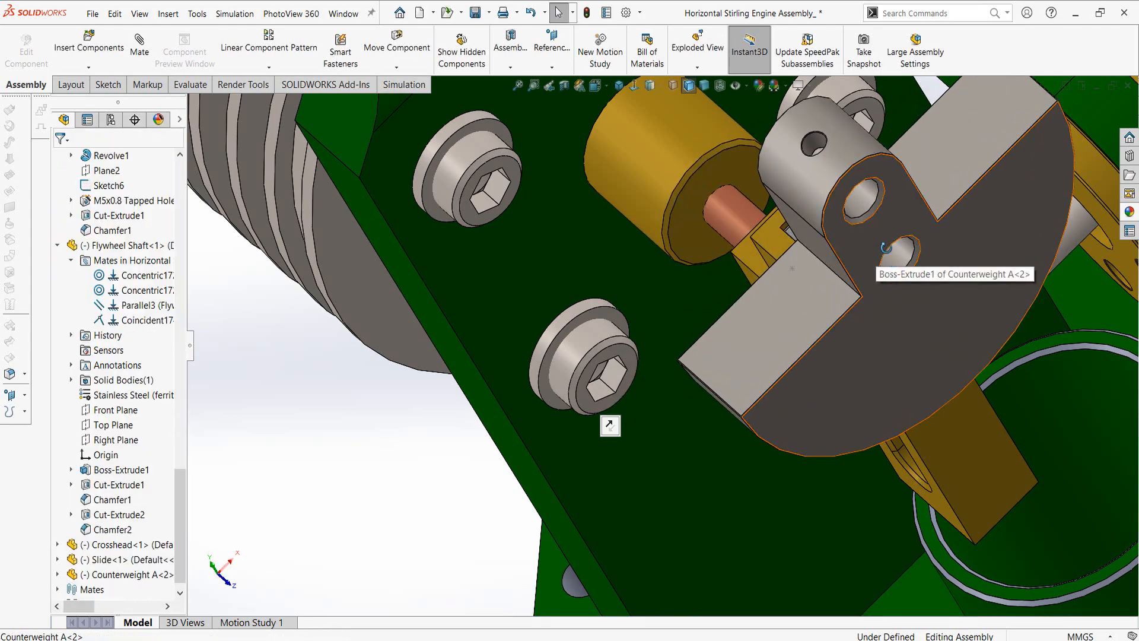
# Step: Mate the hole through Counterweight A's cylindrical boss concentric with the slide's hole
pyautogui.moveTo(877, 249); pyautogui.dragTo(891, 248, button='middle')
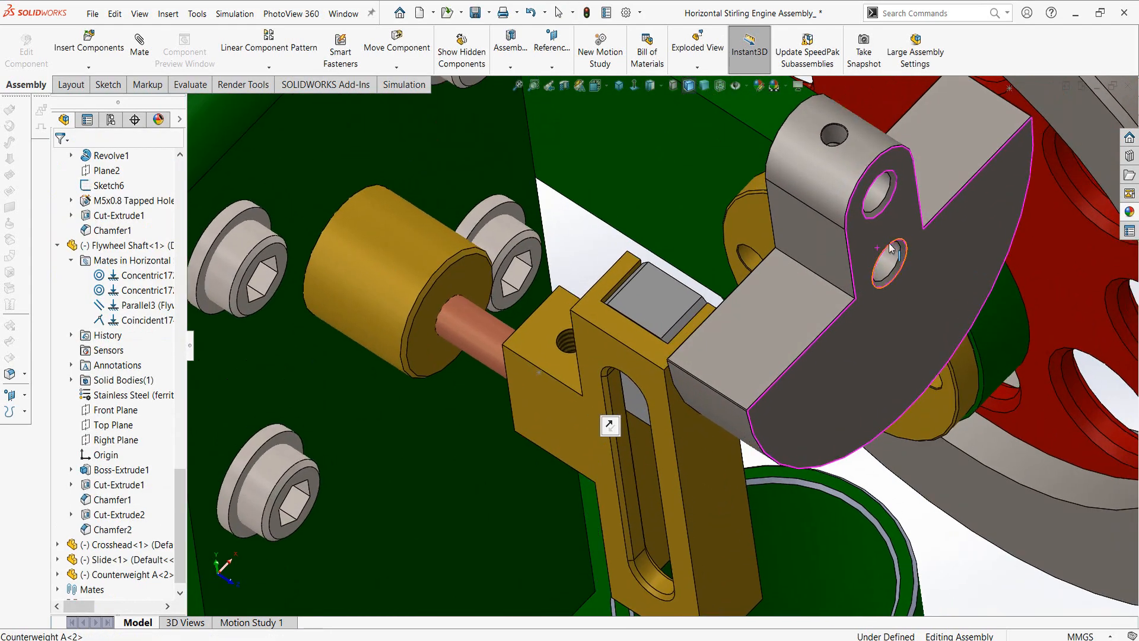
pyautogui.click(873, 202)
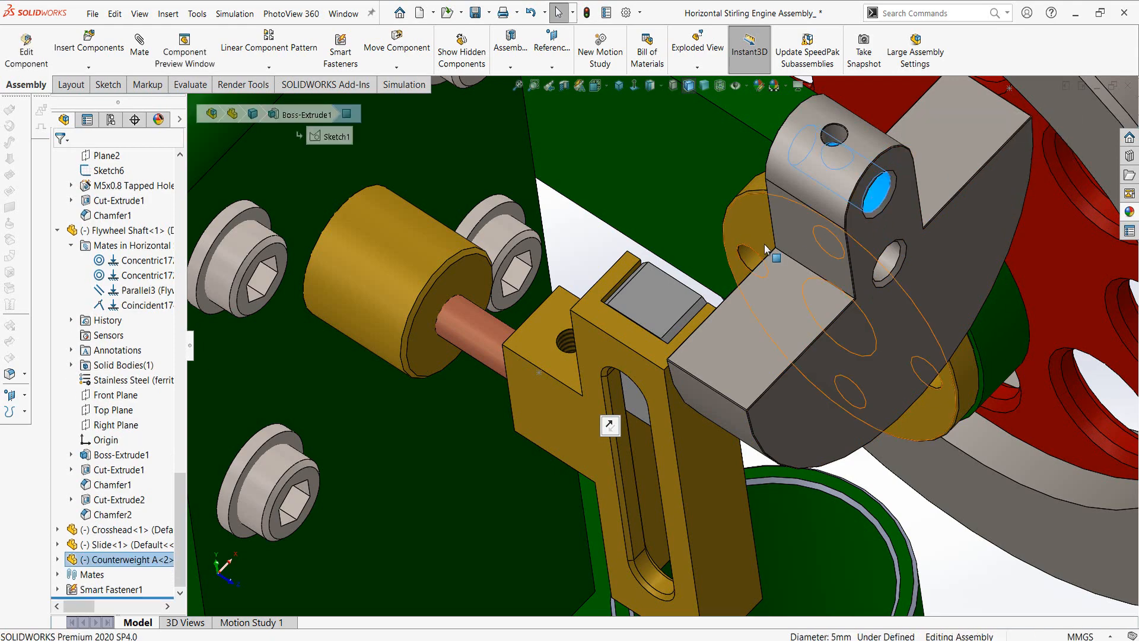
pyautogui.moveTo(765, 249); pyautogui.dragTo(839, 172, button='middle')
pyautogui.scroll(-8, 839, 172)
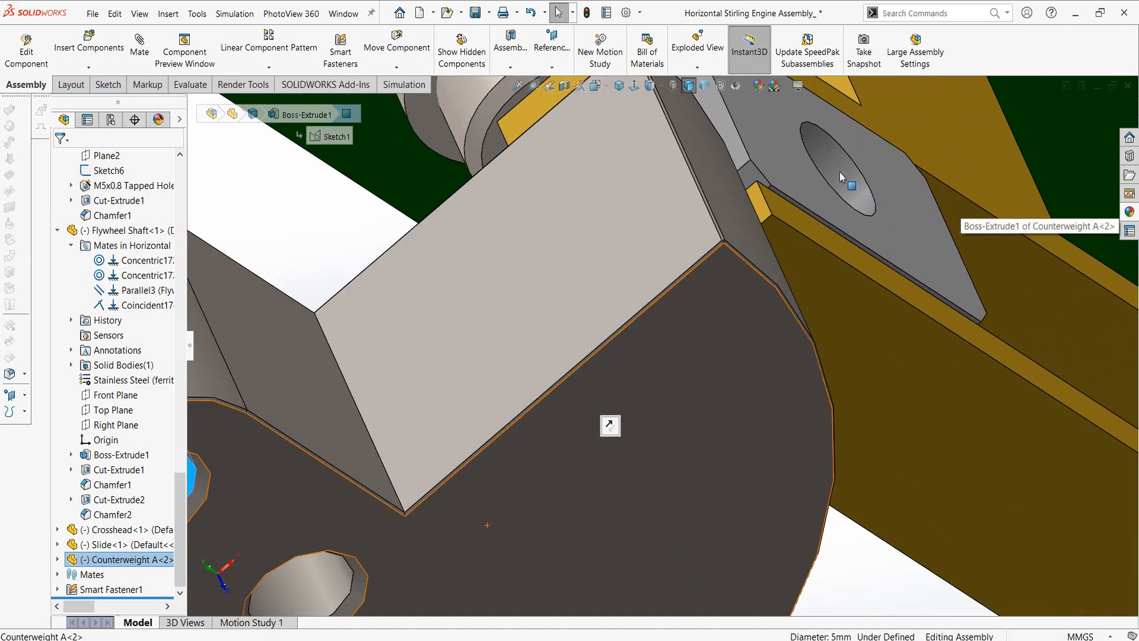
pyautogui.keyDown('ctrl'); pyautogui.click(839, 172); pyautogui.keyUp('ctrl')
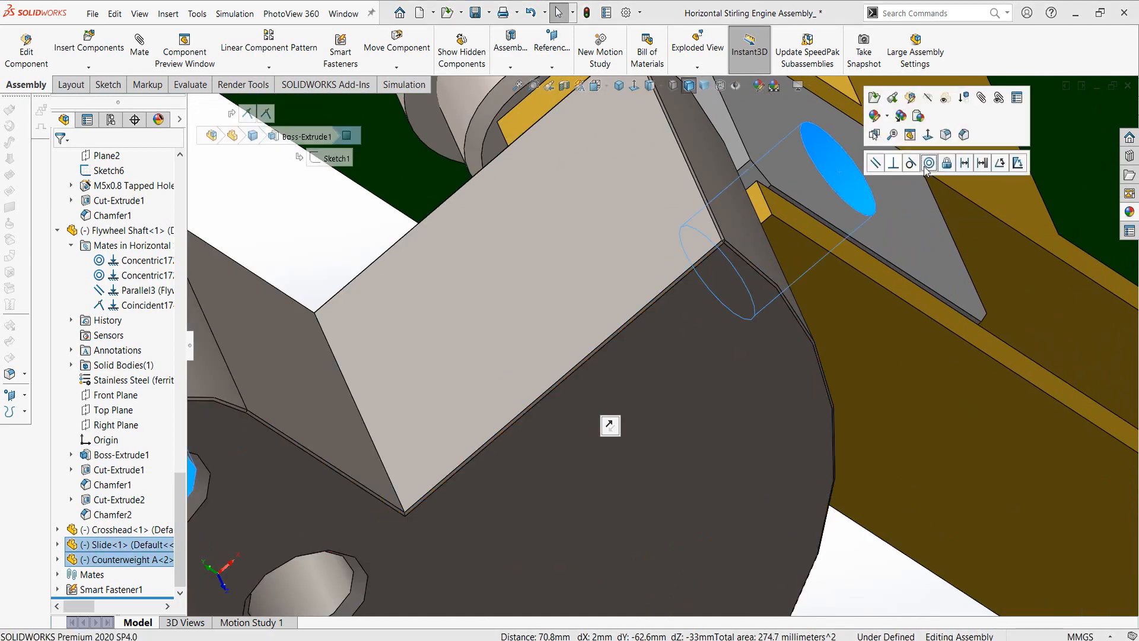
pyautogui.click(929, 165)
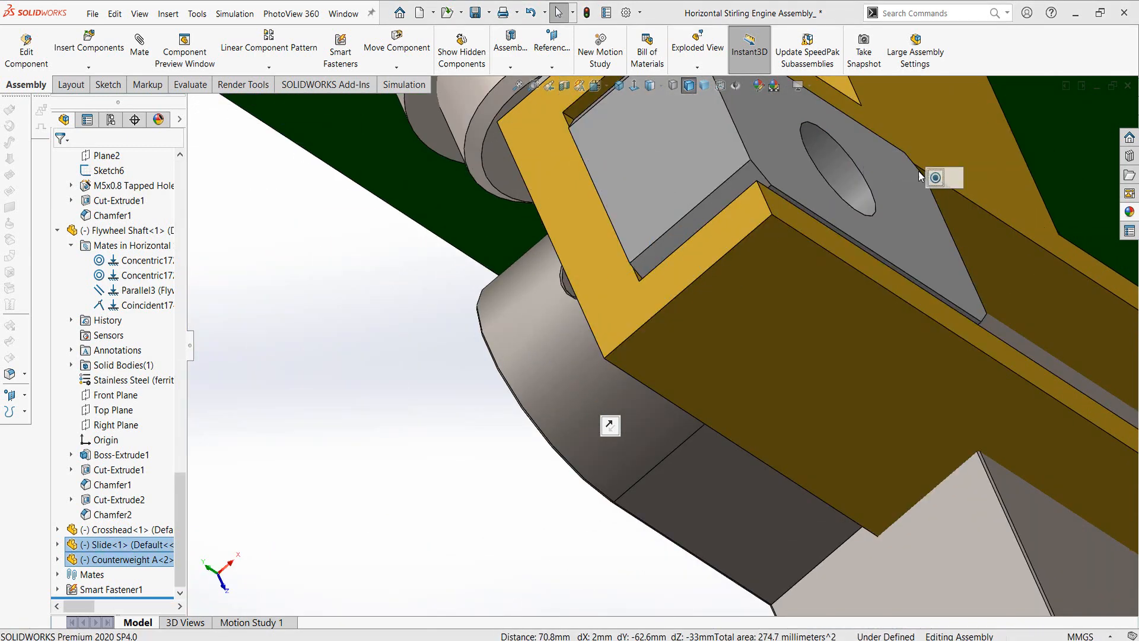
# Step: Pull Counterweight A out along the slide's hole axis and position it between the crosshead and the flywheel shaft
pyautogui.moveTo(542, 354); pyautogui.dragTo(966, 191)
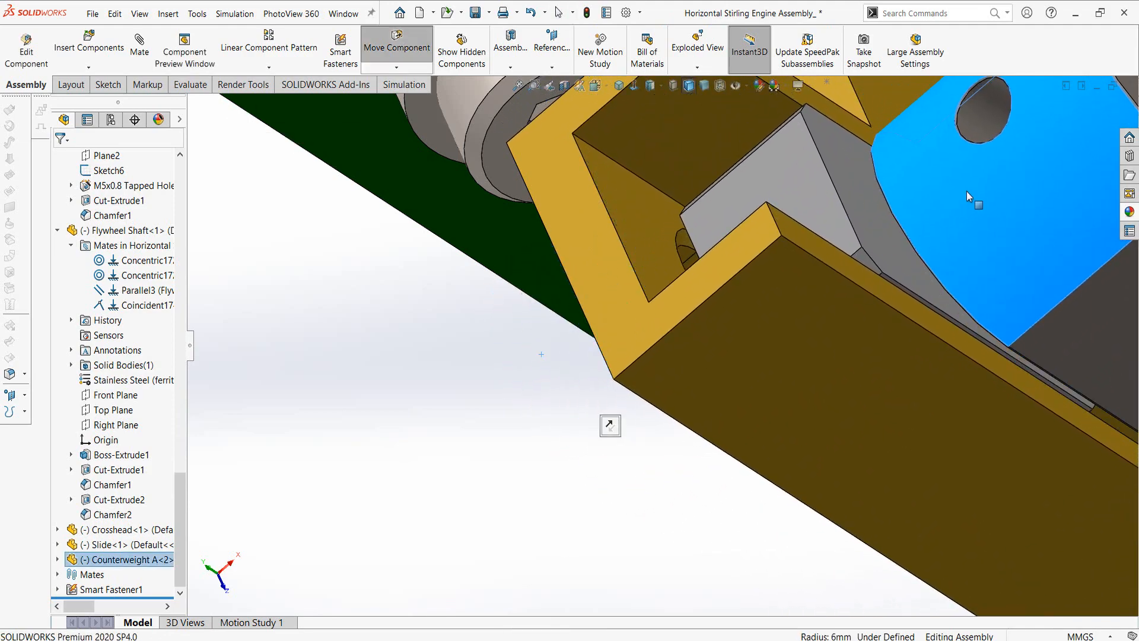
pyautogui.scroll(3, 919, 257)
pyautogui.moveTo(878, 321); pyautogui.dragTo(1002, 178, button='middle')
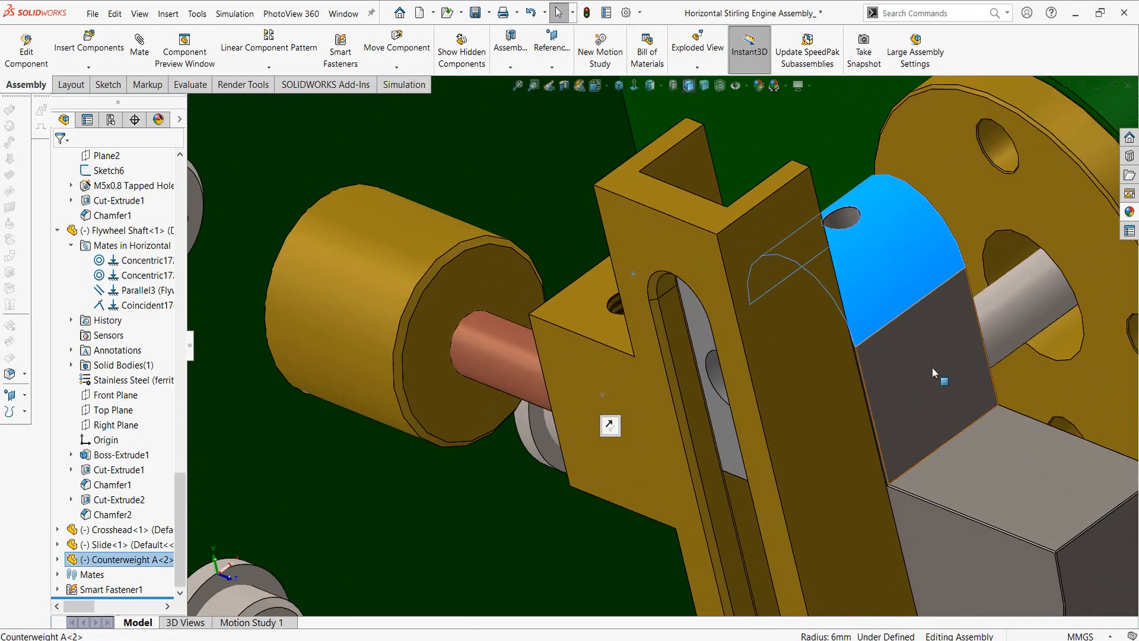
pyautogui.moveTo(917, 365); pyautogui.dragTo(978, 363, button='middle')
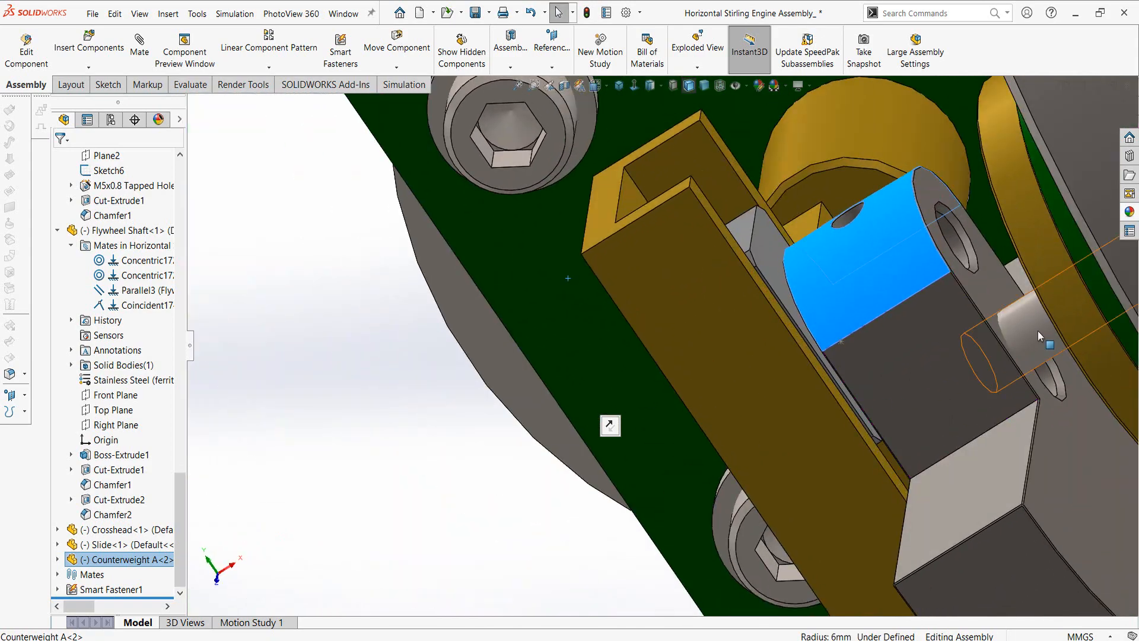
pyautogui.moveTo(934, 289); pyautogui.dragTo(862, 233)
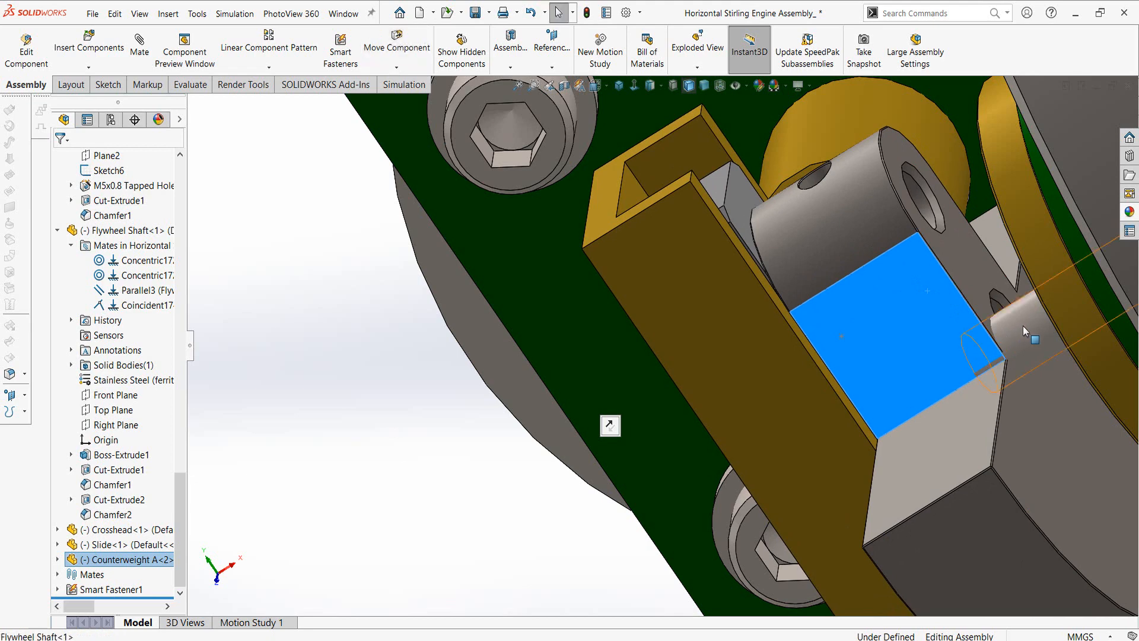
# Step: Mate the second hole of Counterweight A concentric with the end of the flywheel shaft
pyautogui.click(1023, 325)
pyautogui.scroll(-3, 1019, 321)
pyautogui.scroll(-3, 900, 330)
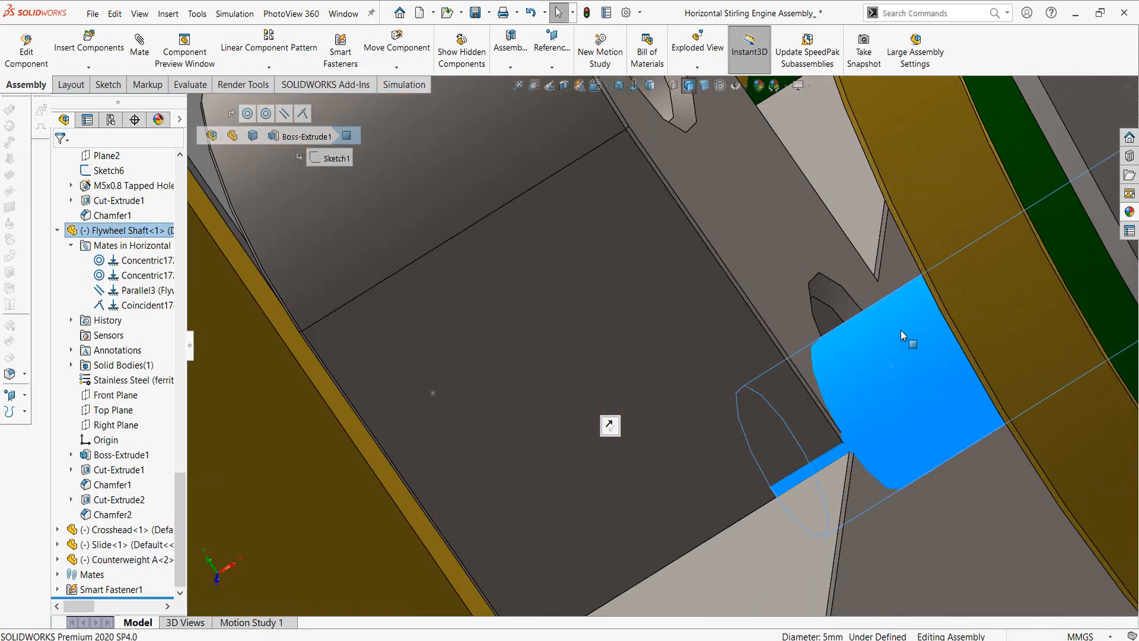
pyautogui.keyDown('ctrl'); pyautogui.click(830, 305); pyautogui.keyUp('ctrl')
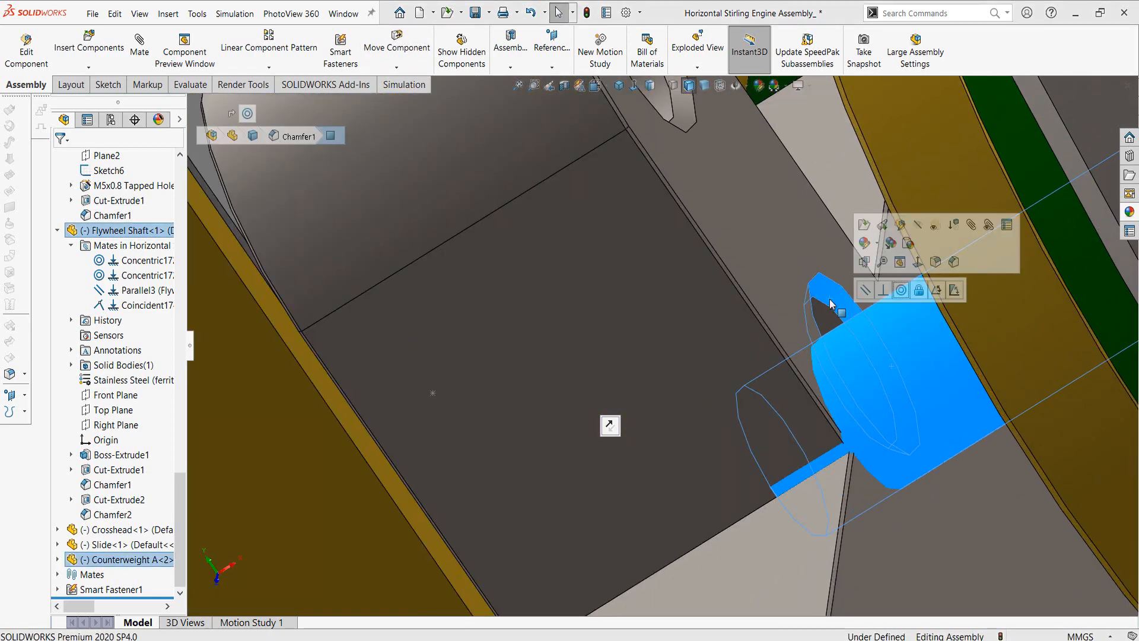
pyautogui.click(901, 291)
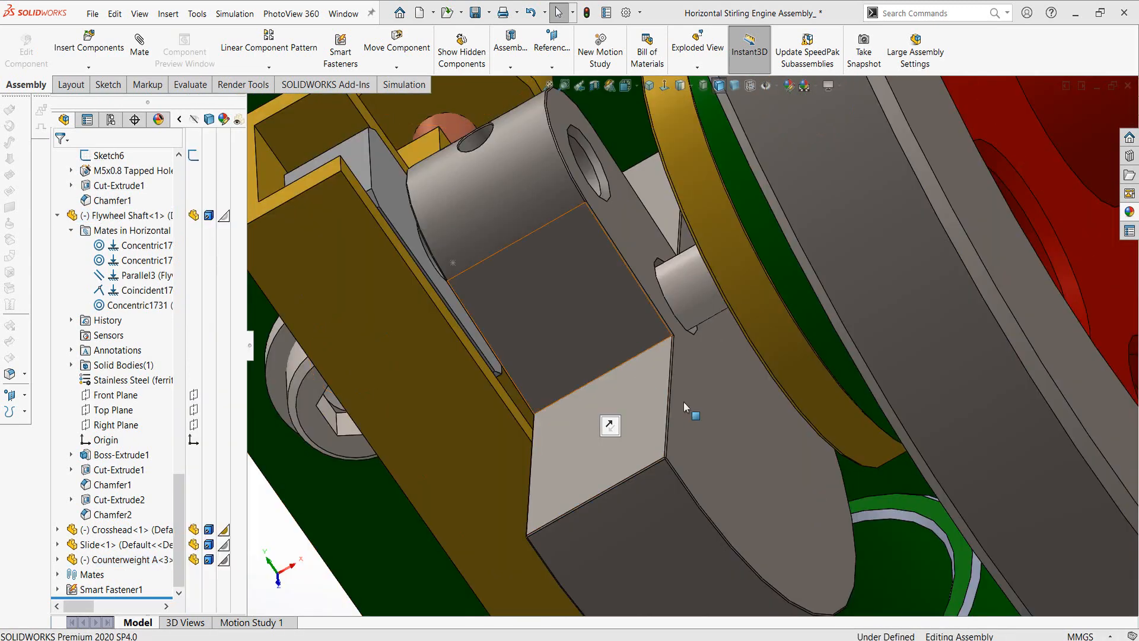
pyautogui.moveTo(705, 393); pyautogui.dragTo(733, 386, button='middle')
pyautogui.click(657, 389)
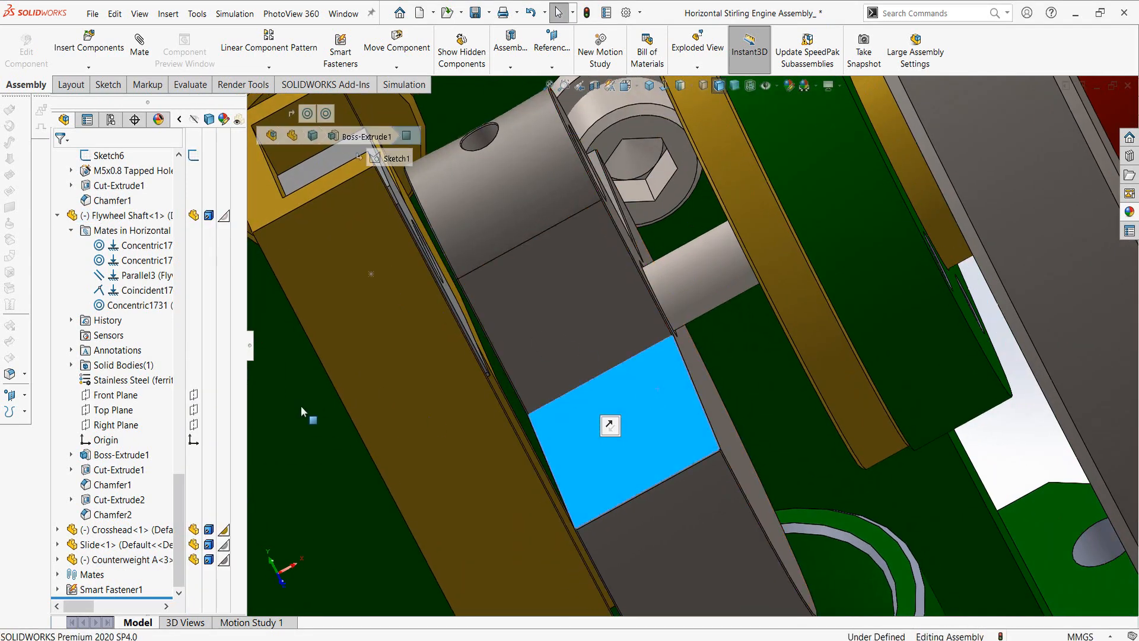
pyautogui.click(58, 558)
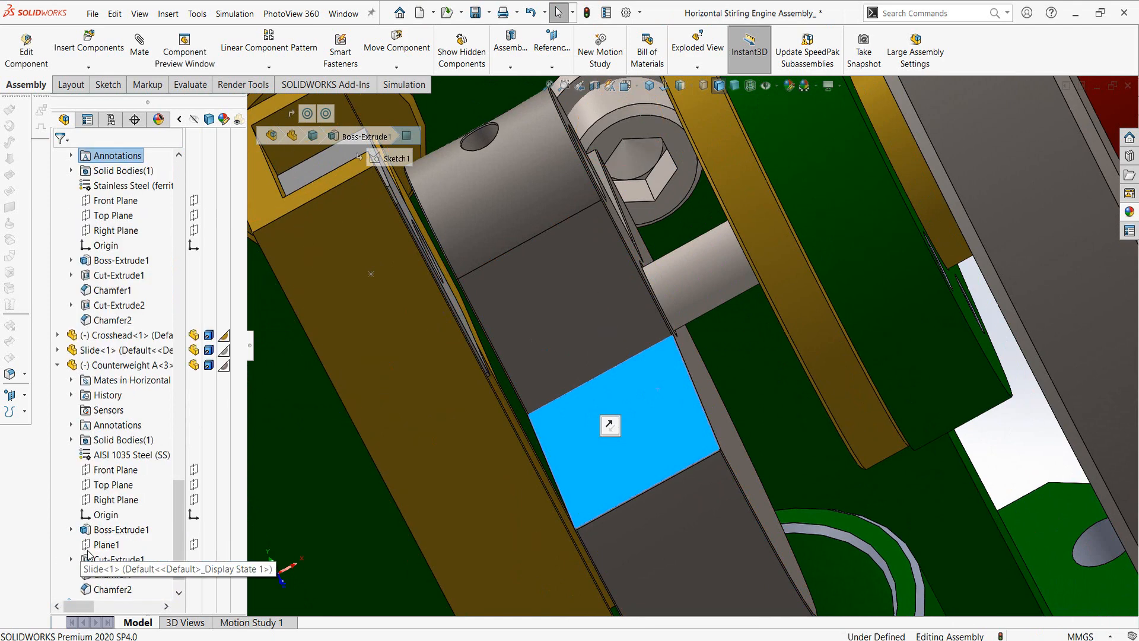
pyautogui.click(114, 485)
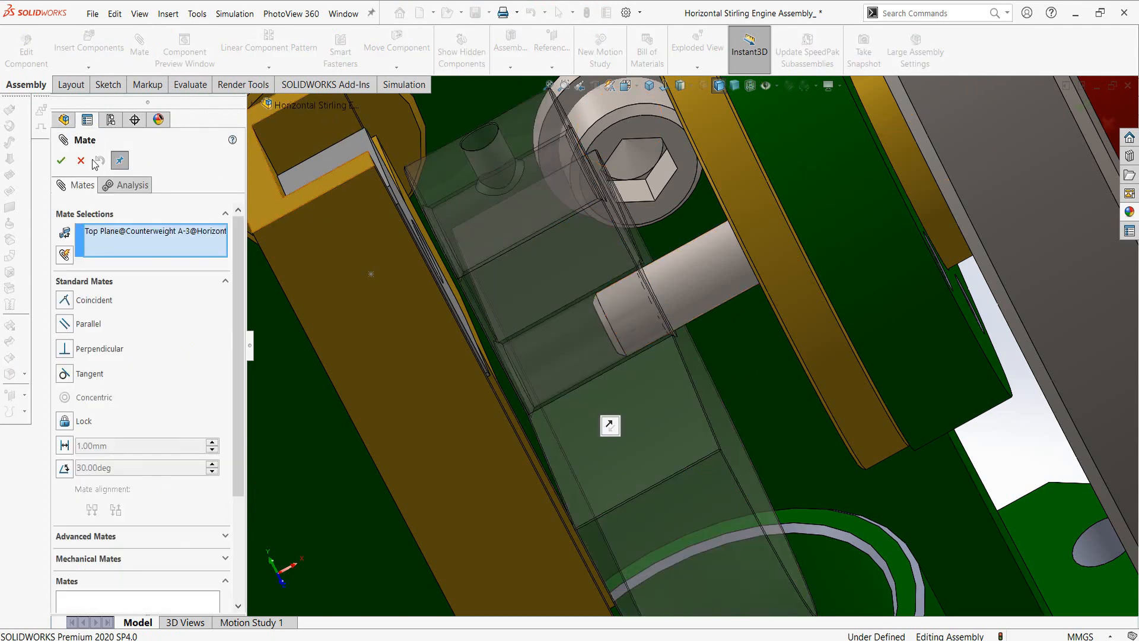
pyautogui.press('Escape')
# Step: Isolate the Flywheel Shaft and Counterweight A from the rest of the assembly
pyautogui.click(710, 278)
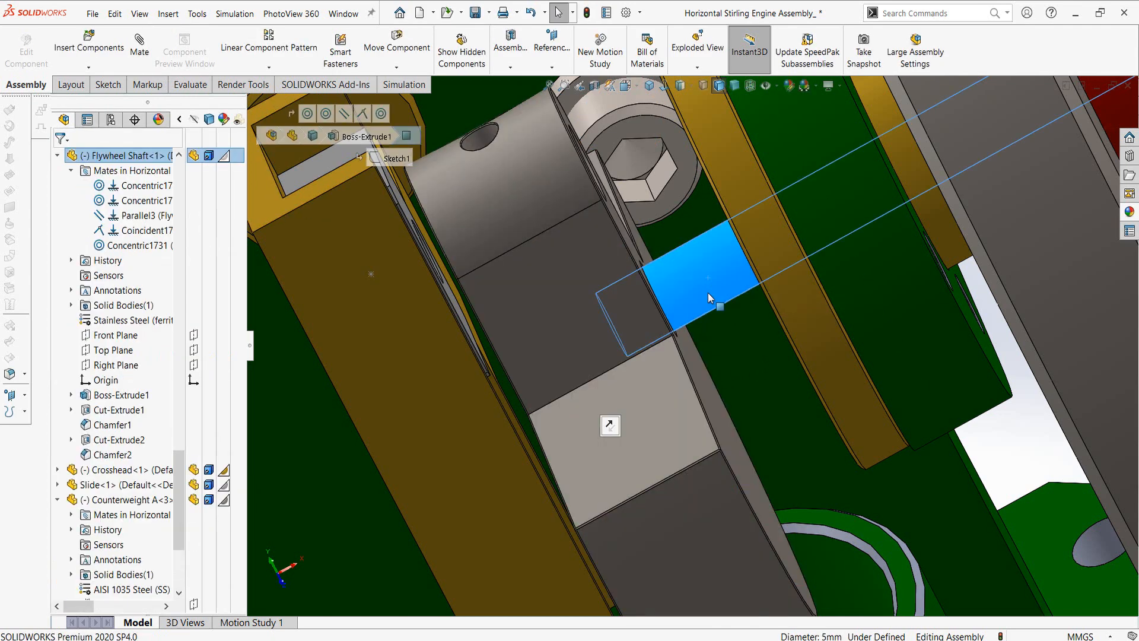
pyautogui.keyDown('ctrl'); pyautogui.click(665, 414); pyautogui.keyUp('ctrl')
pyautogui.rightClick(664, 414)
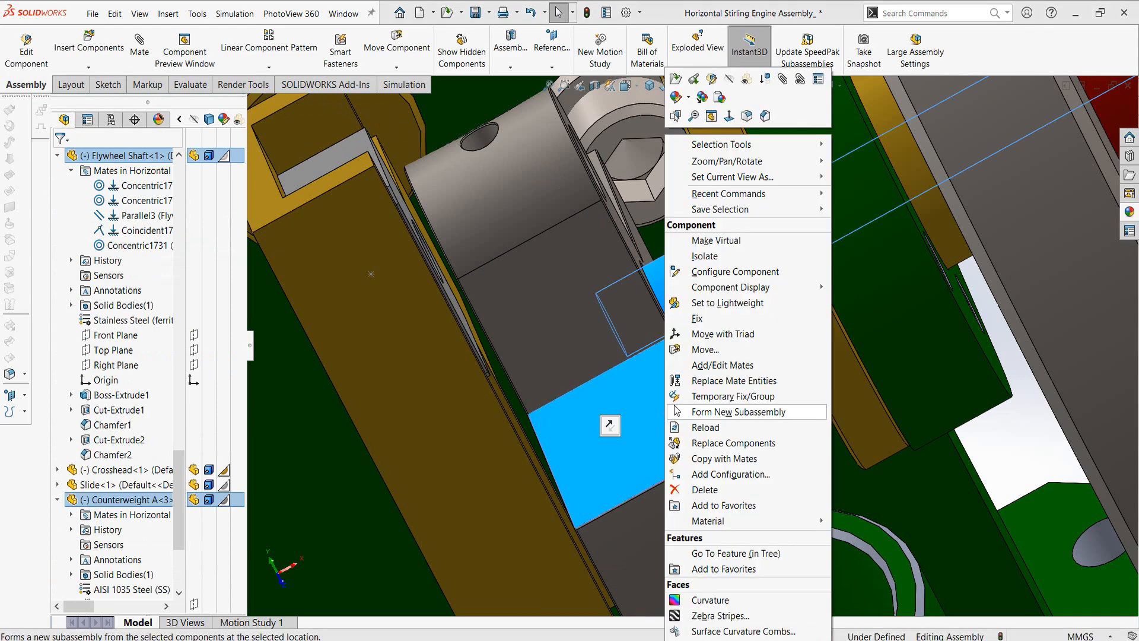
pyautogui.click(704, 256)
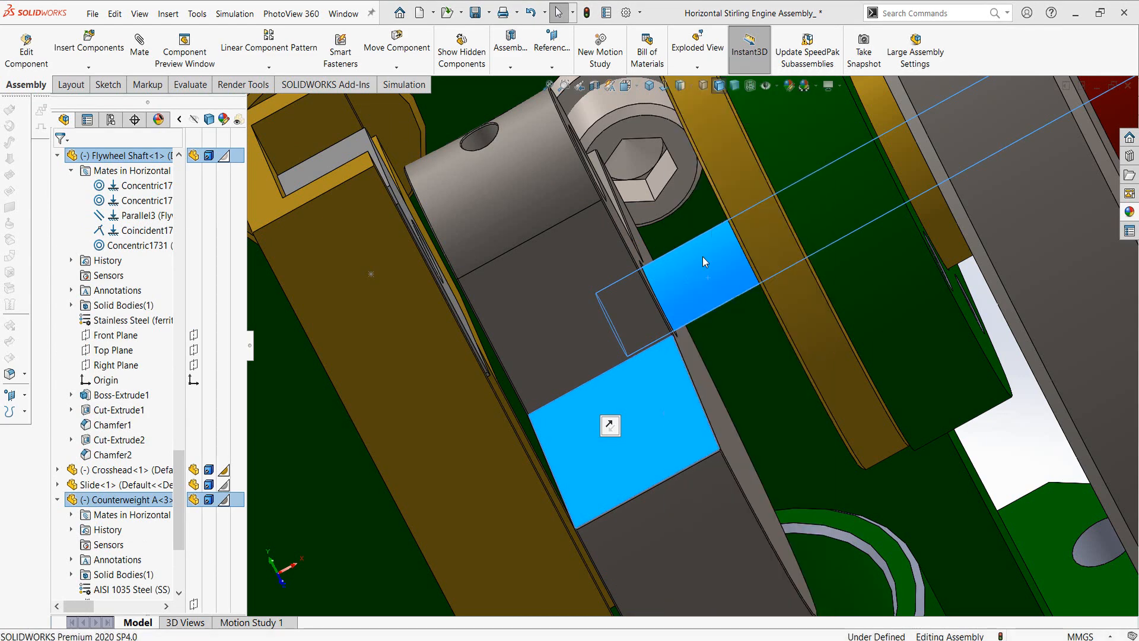
pyautogui.scroll(3, 952, 266)
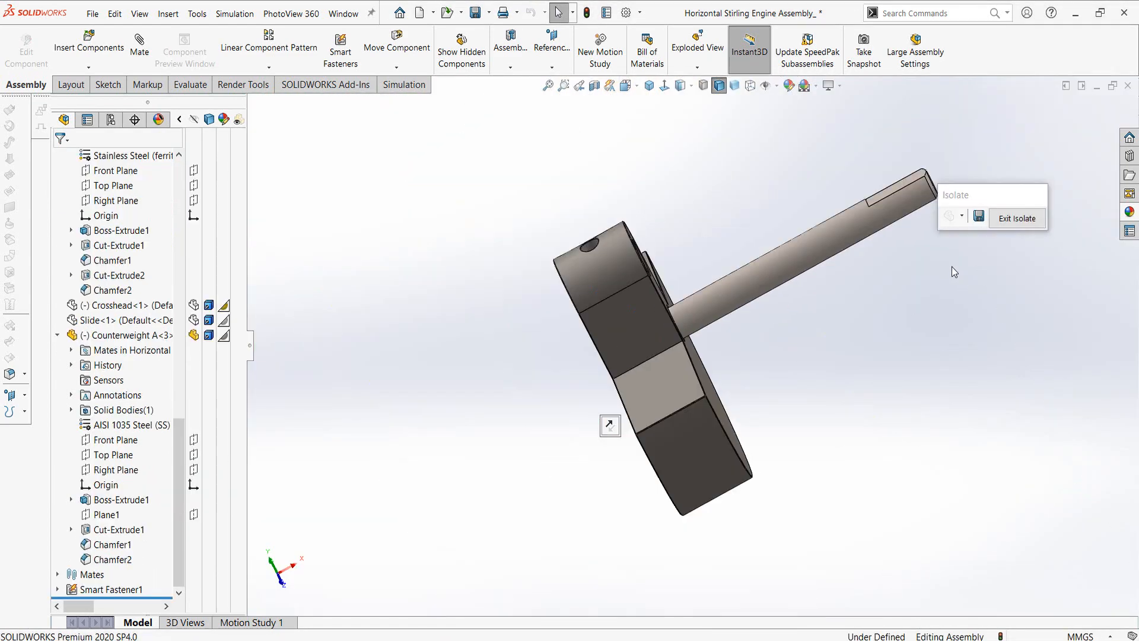
# Step: Mate the flat cut at the far end of the flywheel shaft with Counterweight A's Top Plane
pyautogui.scroll(-8, 871, 198)
pyautogui.click(827, 203)
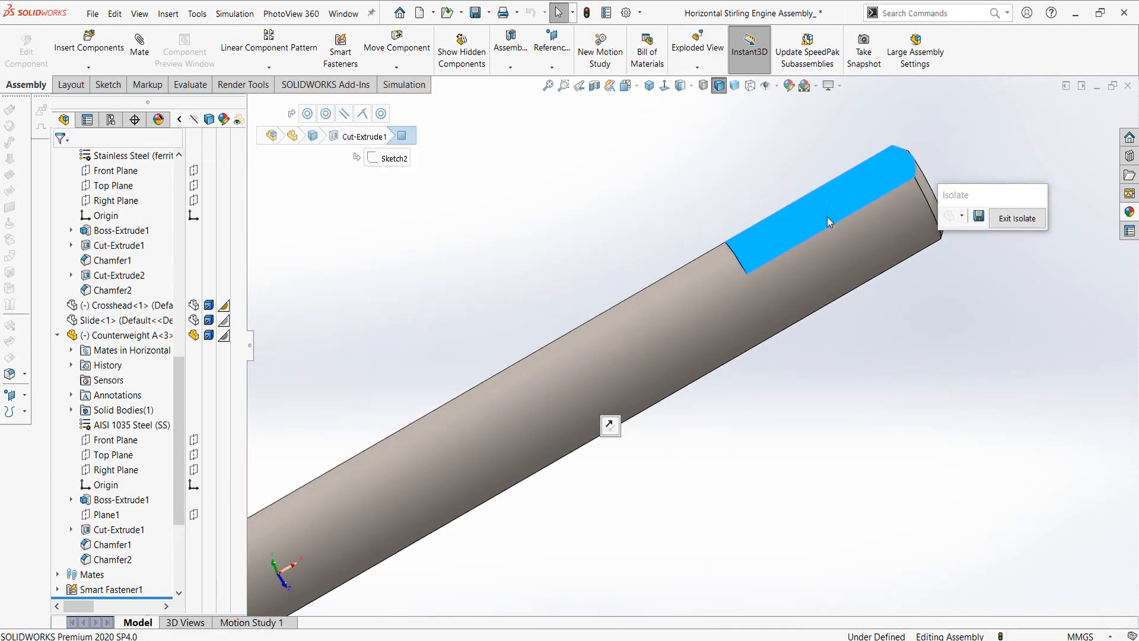
pyautogui.scroll(5, 504, 362)
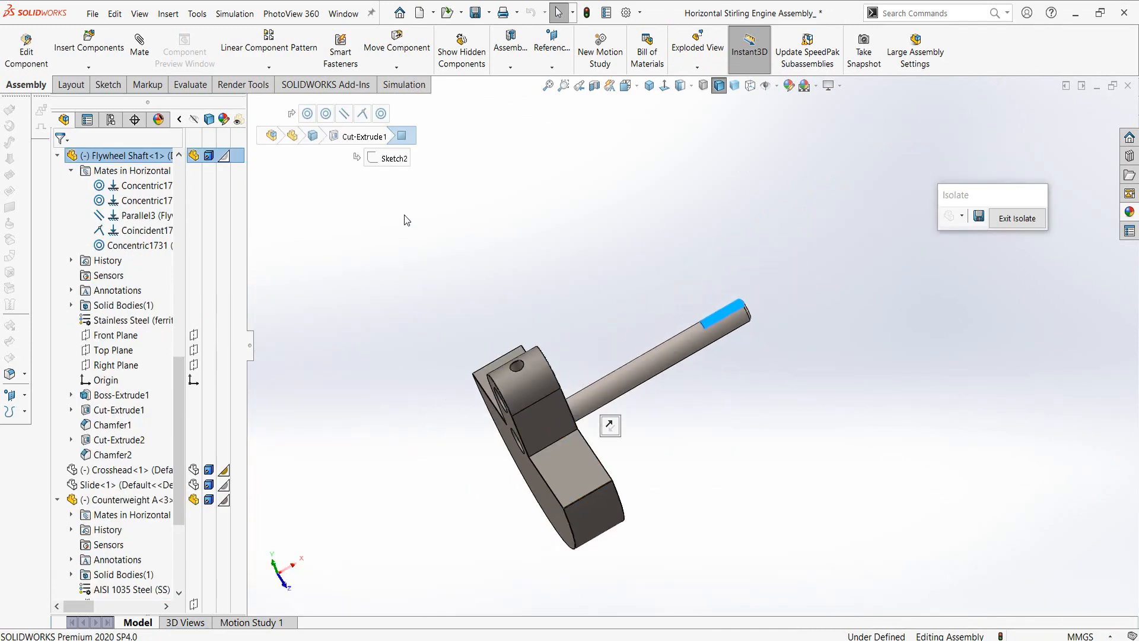
pyautogui.click(150, 62)
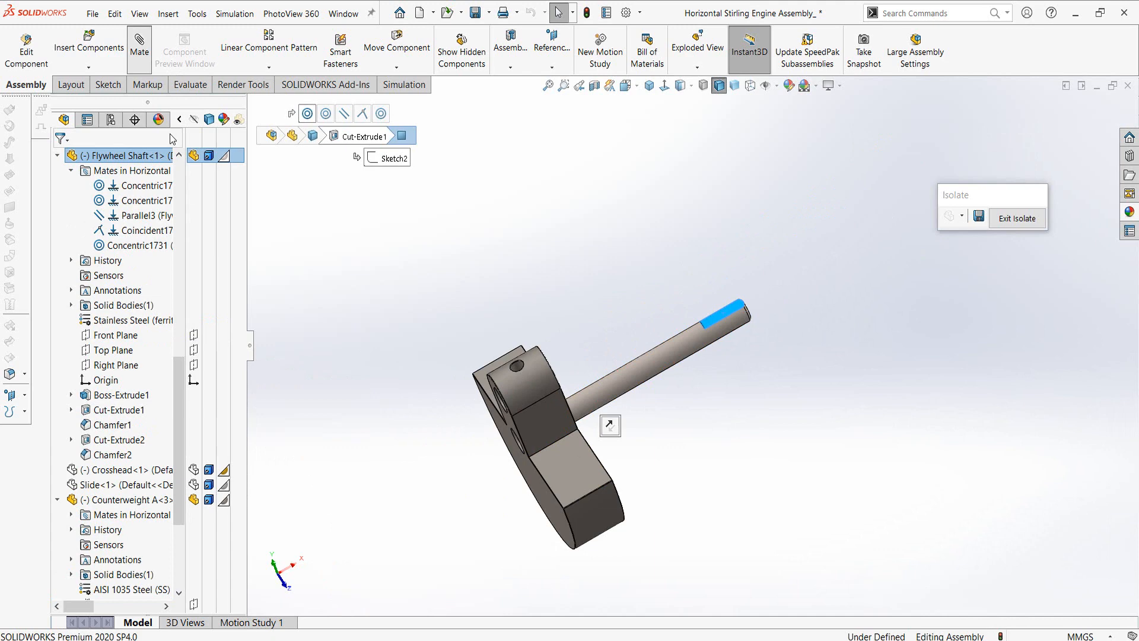
pyautogui.click(253, 105)
pyautogui.scroll(-5, 341, 524)
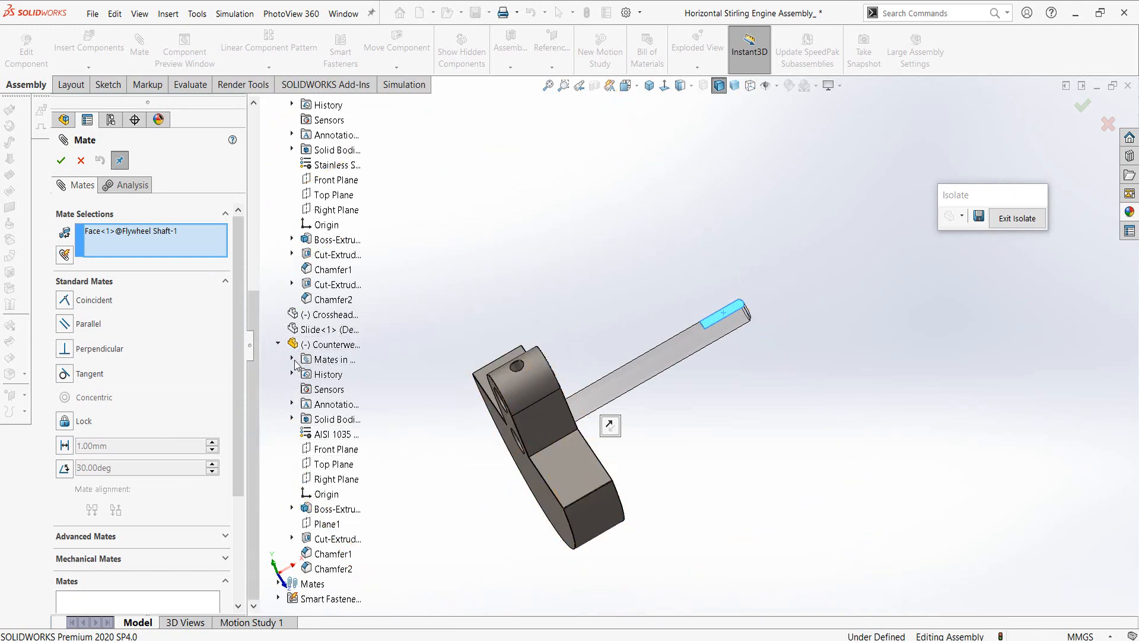
pyautogui.click(292, 359)
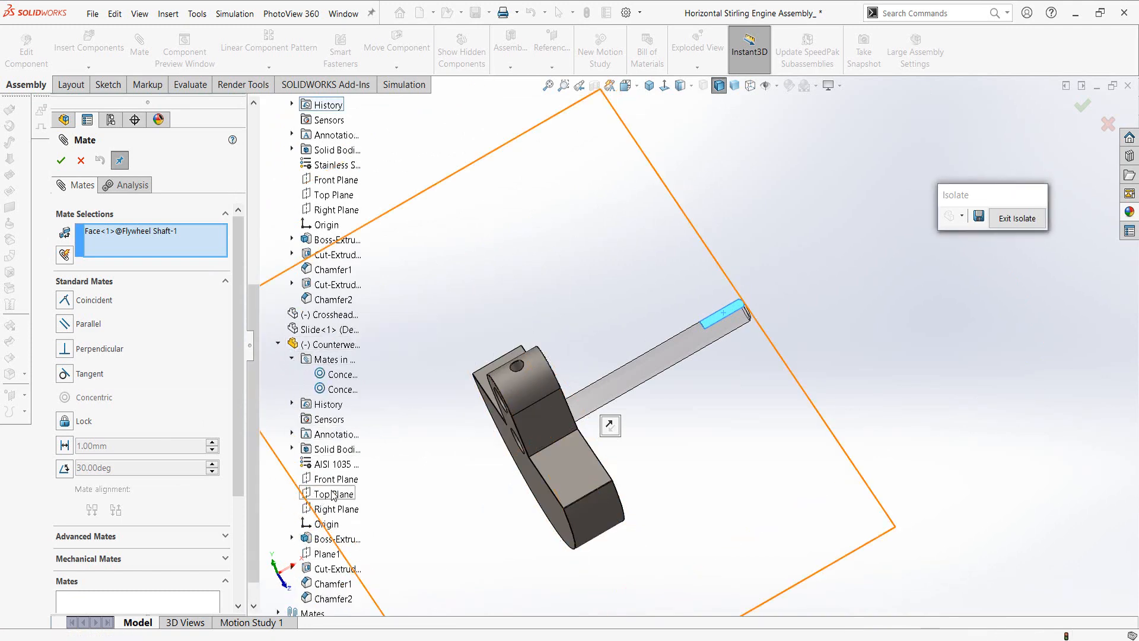
pyautogui.click(334, 495)
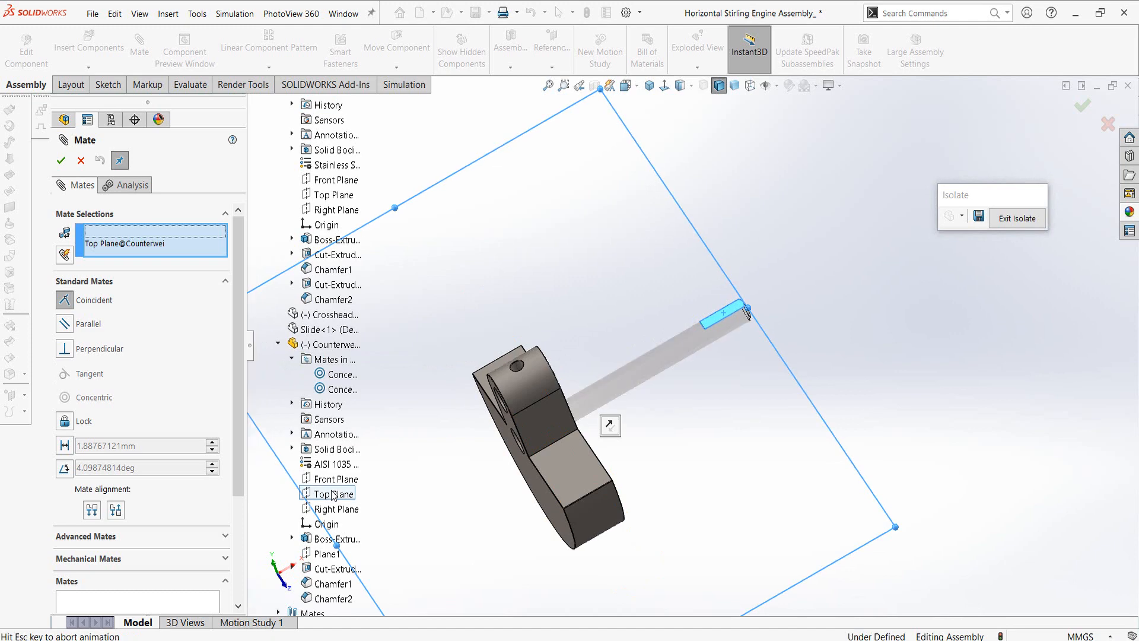
pyautogui.click(61, 160)
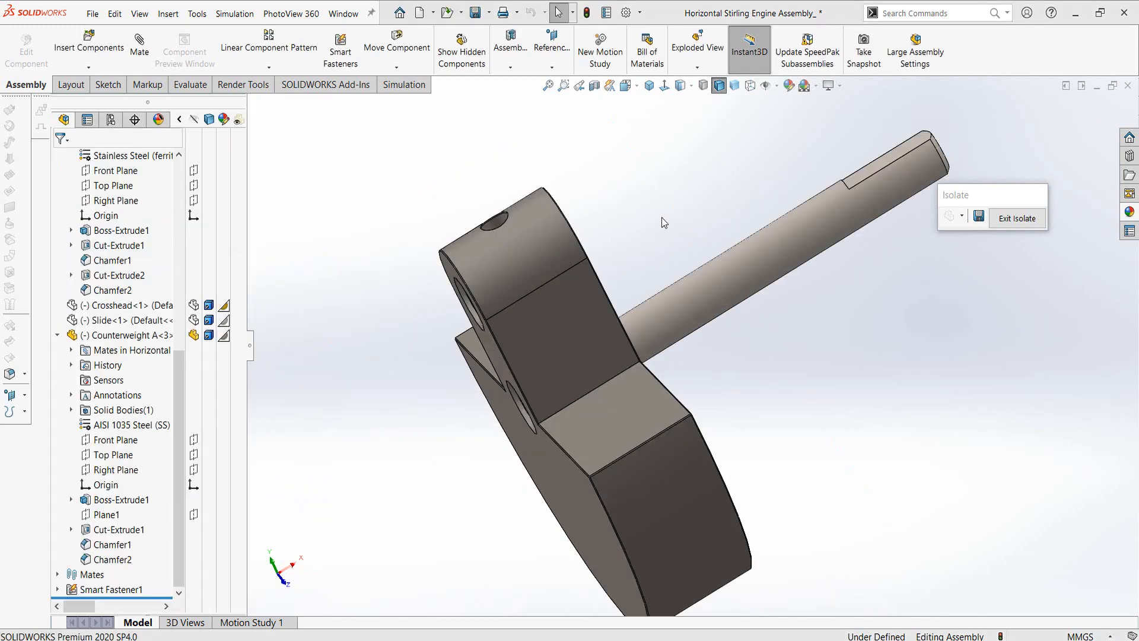
# Step: Exit the isolated view and turn the flywheel to test how Counterweight A and the crosshead move with it
pyautogui.moveTo(683, 210); pyautogui.dragTo(728, 214, button='middle')
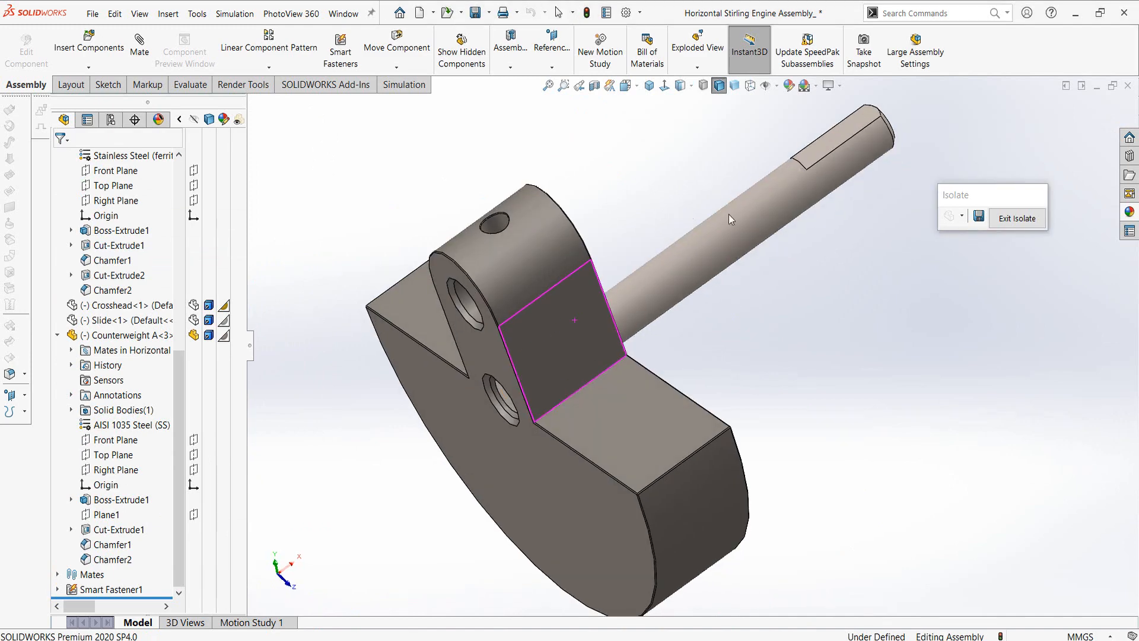
pyautogui.click(1035, 221)
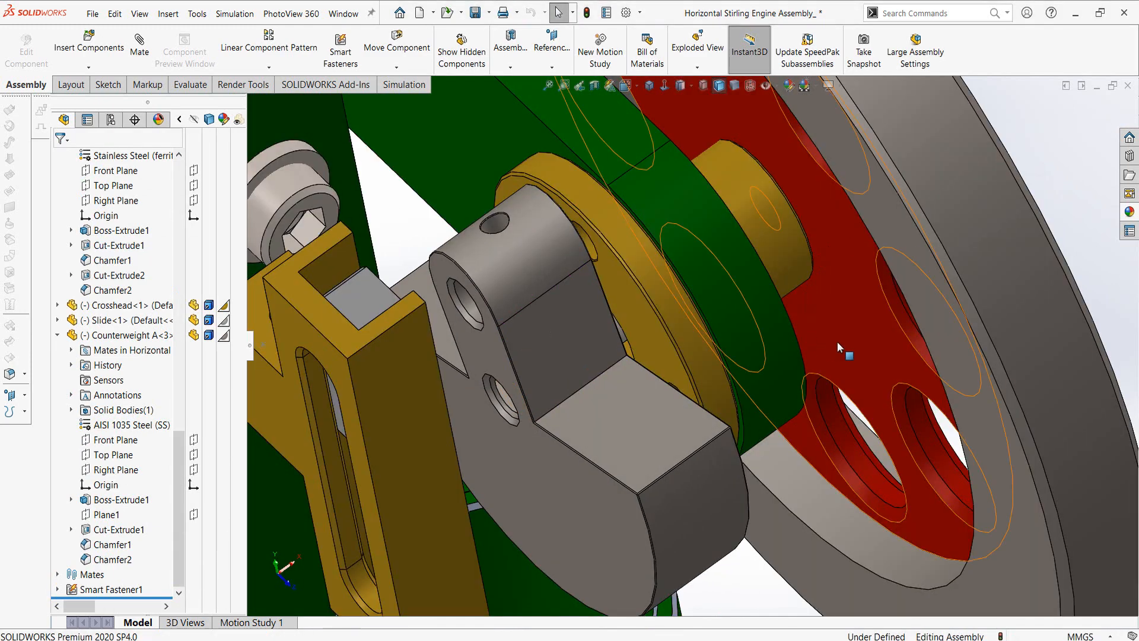
pyautogui.scroll(2, 839, 340)
pyautogui.moveTo(824, 231); pyautogui.dragTo(609, 335)
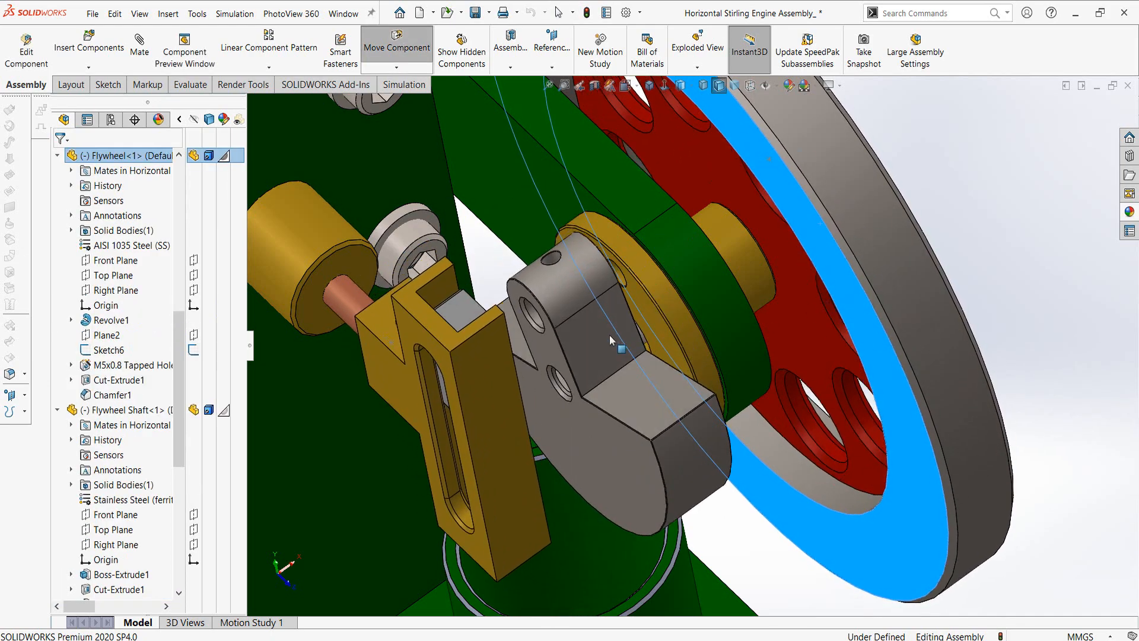
pyautogui.press('Escape')
pyautogui.moveTo(539, 343); pyautogui.dragTo(549, 320)
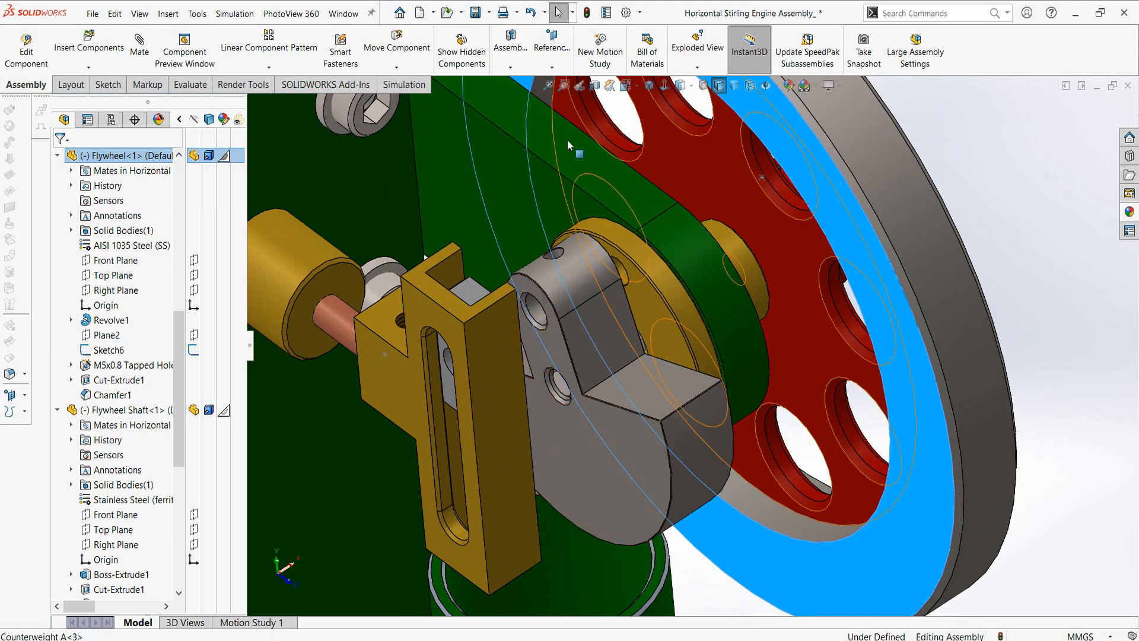
pyautogui.scroll(2, 581, 248)
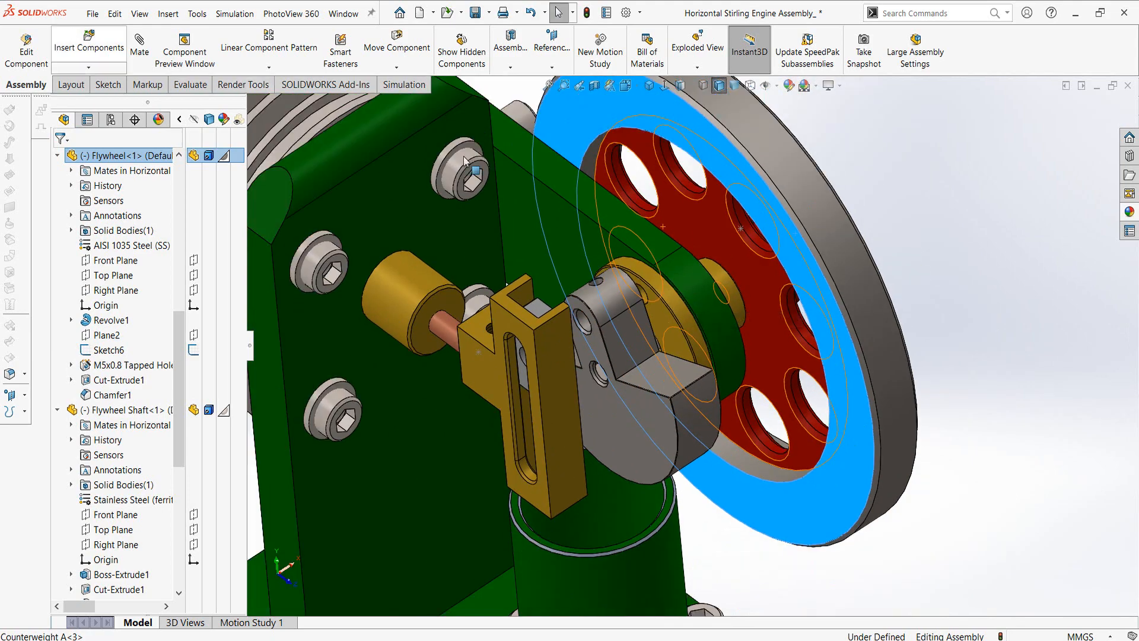
# Step: Insert the Crankshaft part from the Parts folder and place it above the crosshead and Counterweight A
pyautogui.scroll(-4, 567, 353)
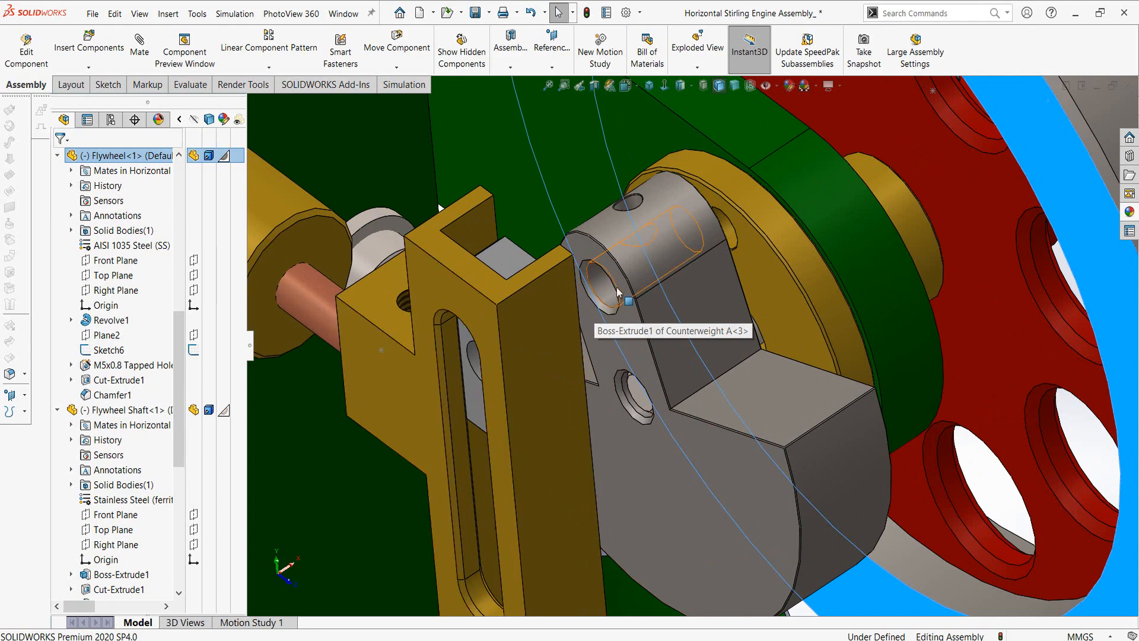
pyautogui.scroll(-1, 616, 291)
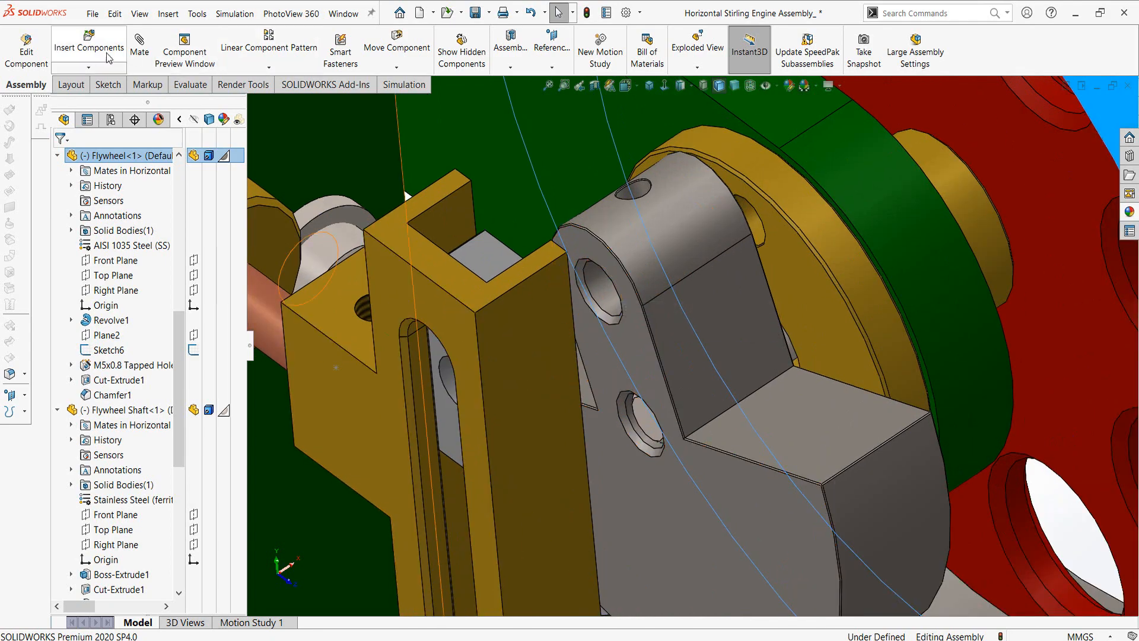
pyautogui.click(89, 47)
pyautogui.click(153, 419)
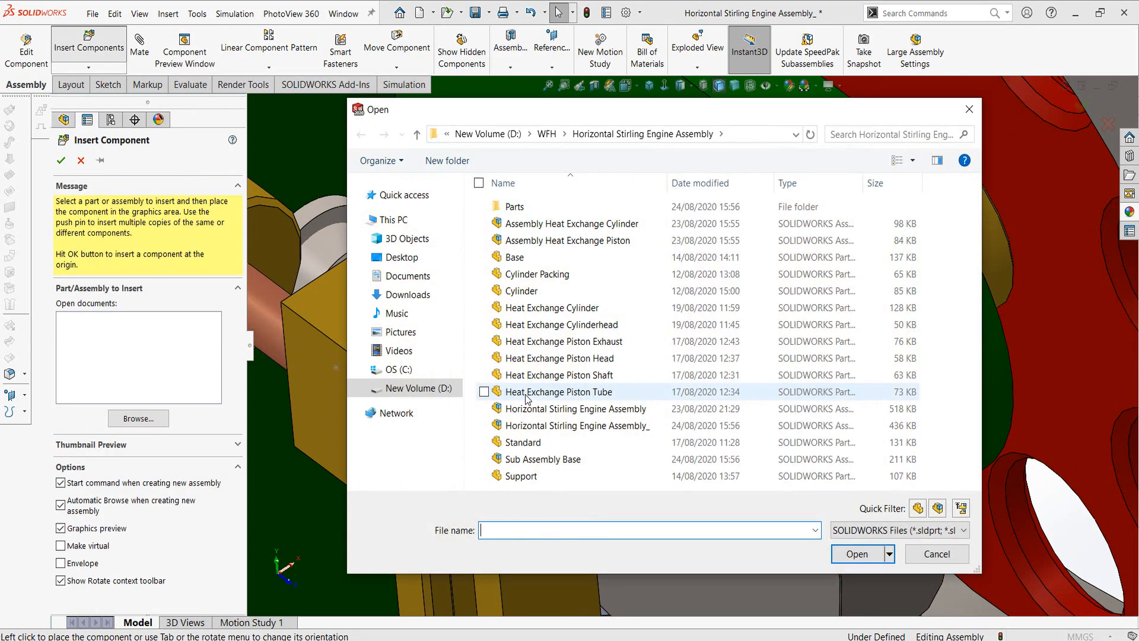
pyautogui.doubleClick(518, 211)
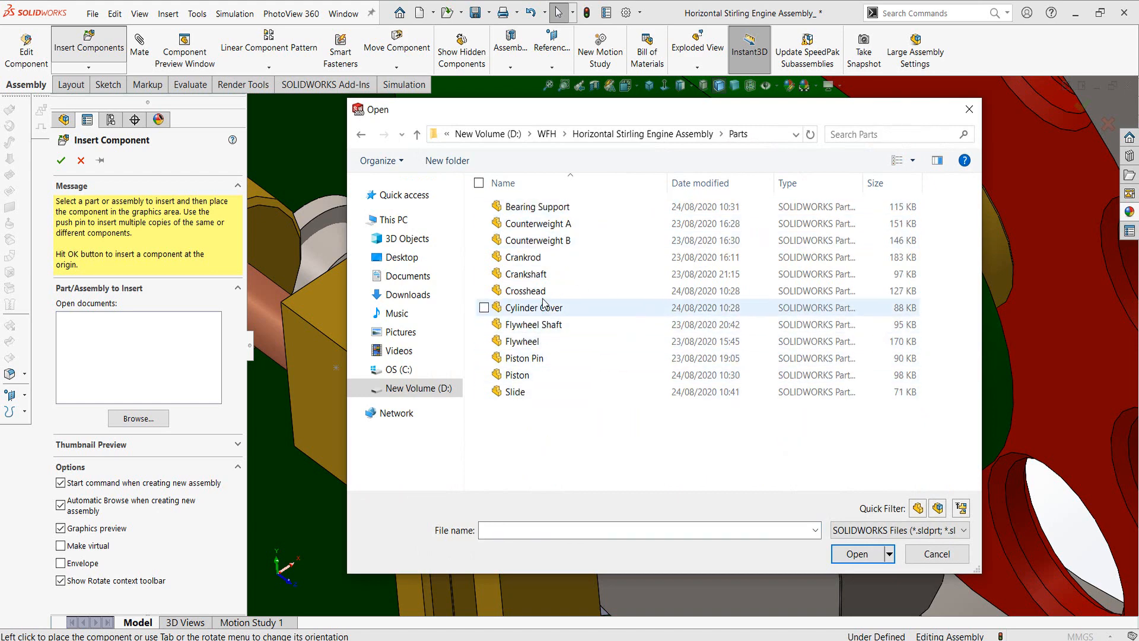
pyautogui.click(532, 274)
pyautogui.click(853, 554)
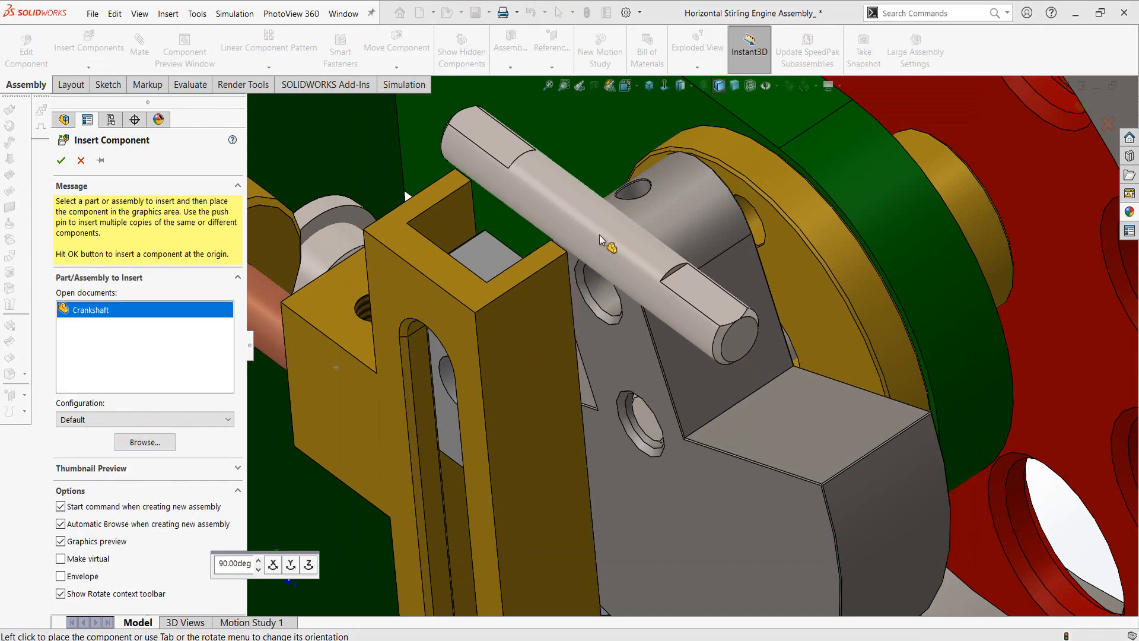
pyautogui.click(599, 235)
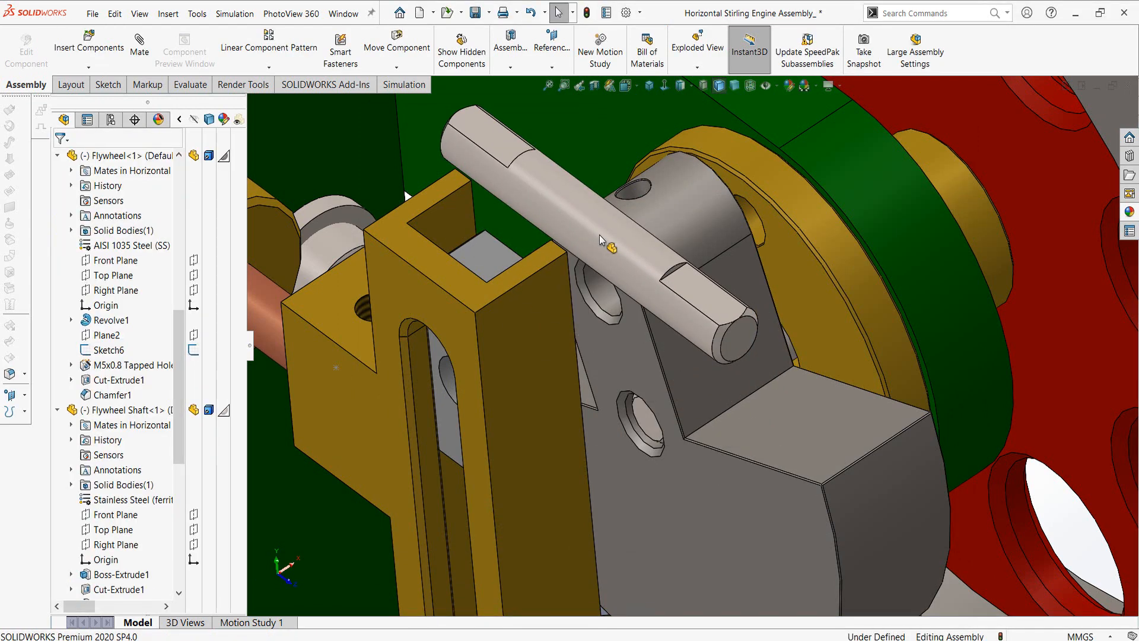
# Step: Mate the crankshaft's cylindrical face concentric with the slide's hole
pyautogui.click(546, 209)
pyautogui.keyDown('ctrl'); pyautogui.click(451, 375); pyautogui.keyUp('ctrl')
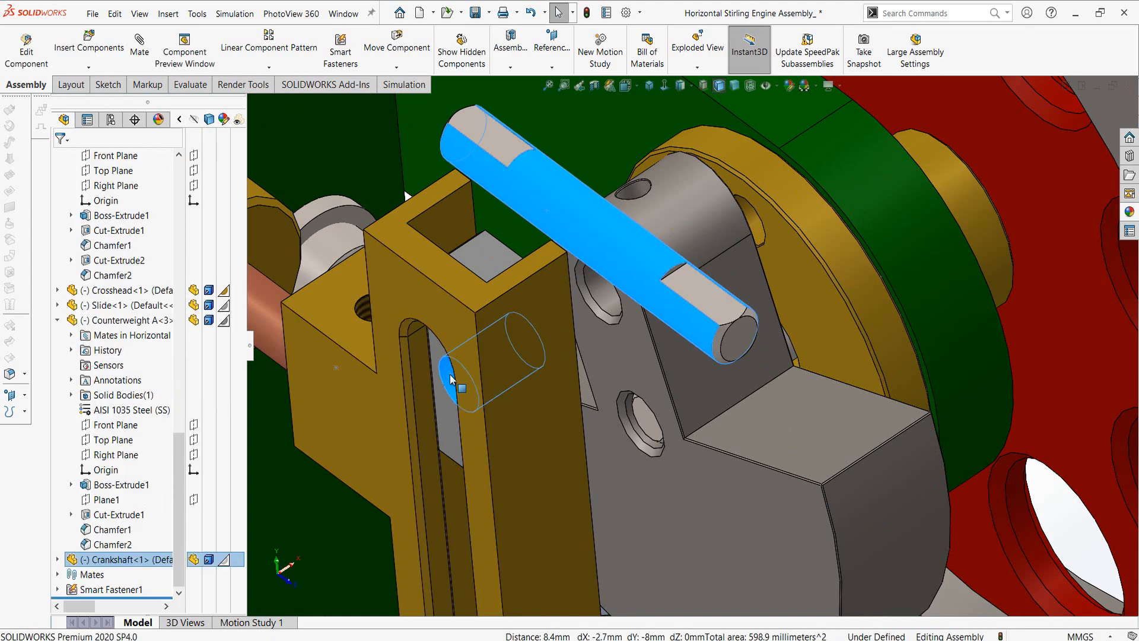
pyautogui.click(539, 366)
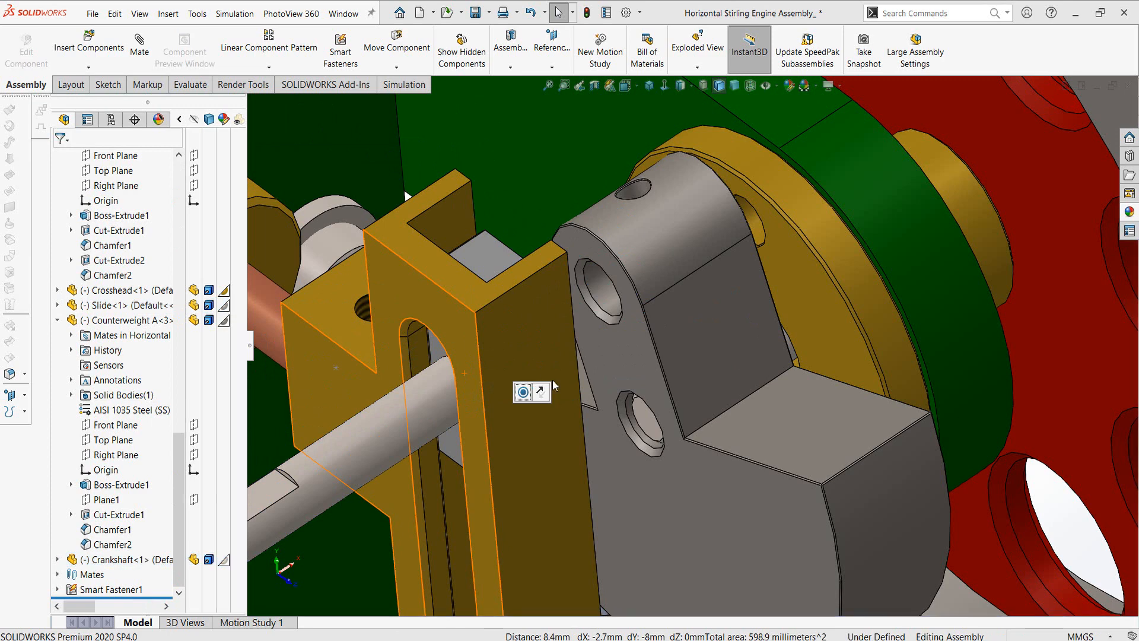
# Step: Mate the crankshaft's cylindrical face concentric with the hole through Counterweight A's cylindrical boss
pyautogui.click(428, 397)
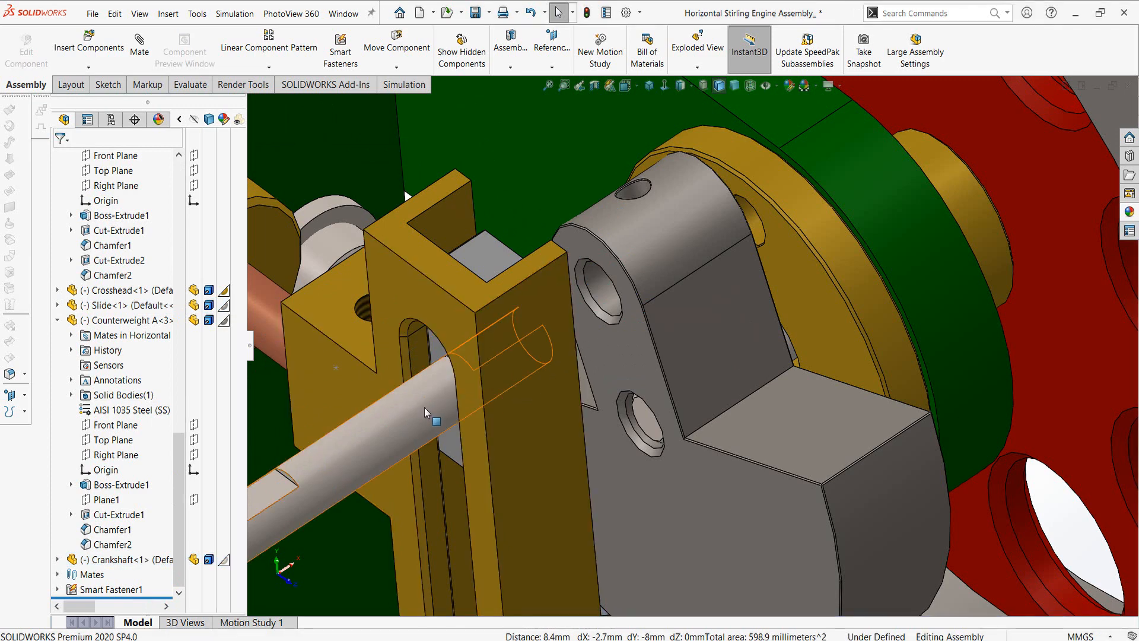
pyautogui.keyDown('ctrl'); pyautogui.click(601, 289); pyautogui.keyUp('ctrl')
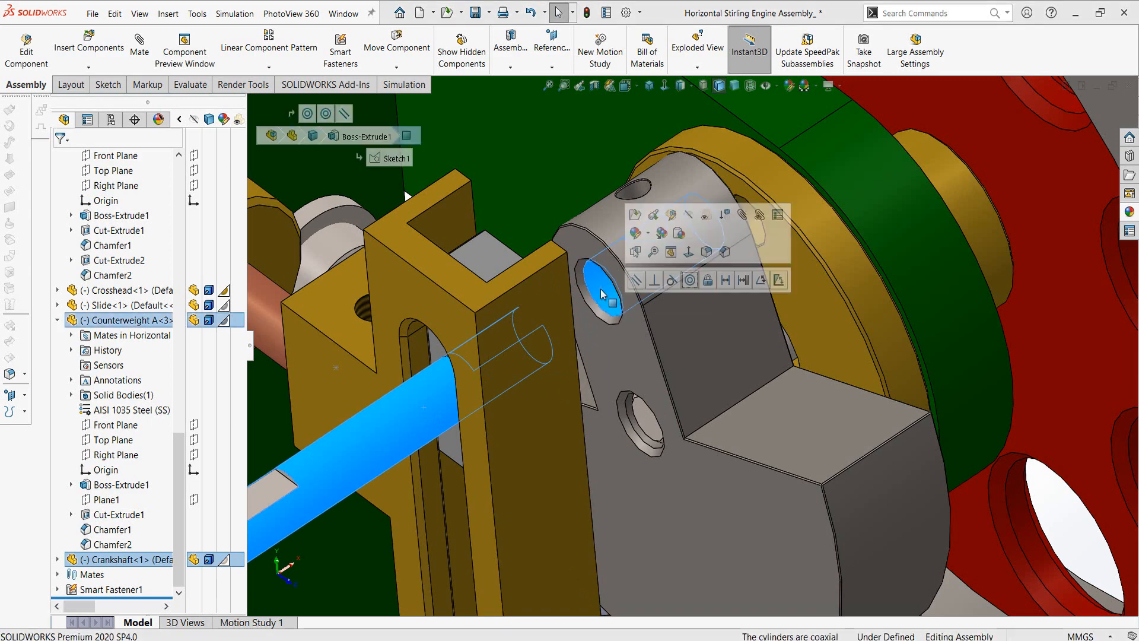
pyautogui.click(689, 282)
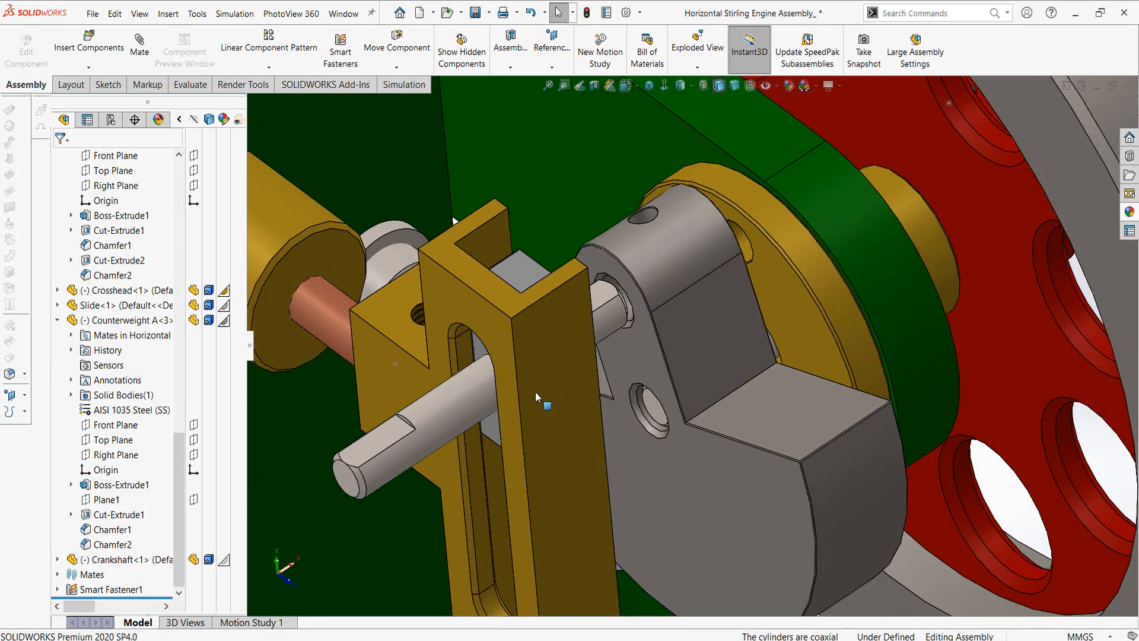
pyautogui.moveTo(565, 345); pyautogui.dragTo(532, 369, button='middle')
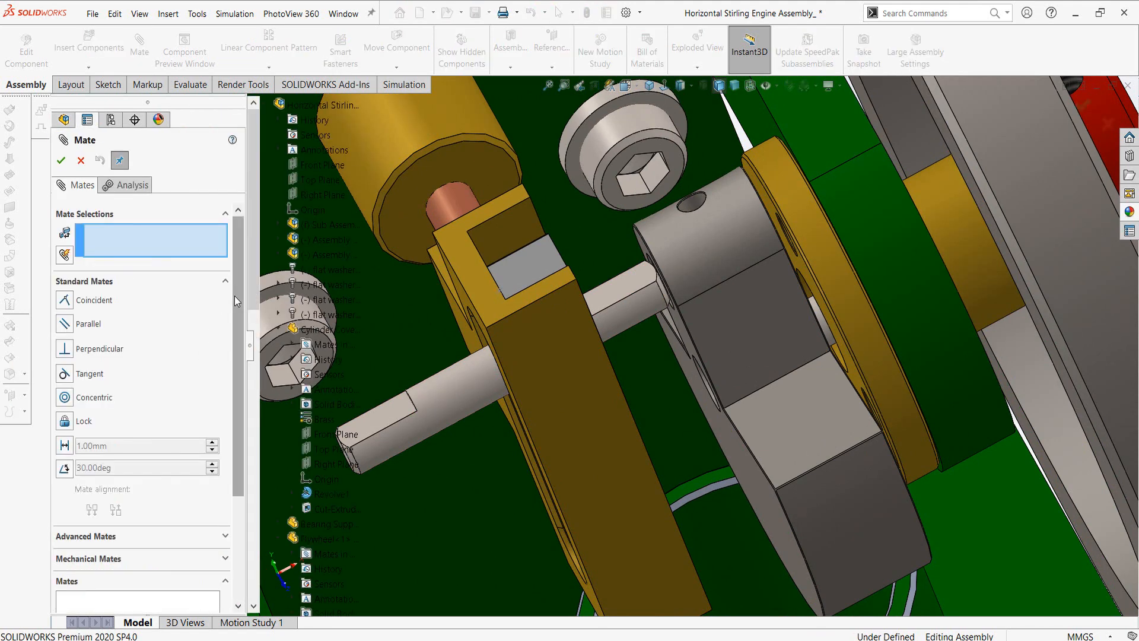
pyautogui.moveTo(234, 296); pyautogui.dragTo(232, 400)
pyautogui.click(191, 386)
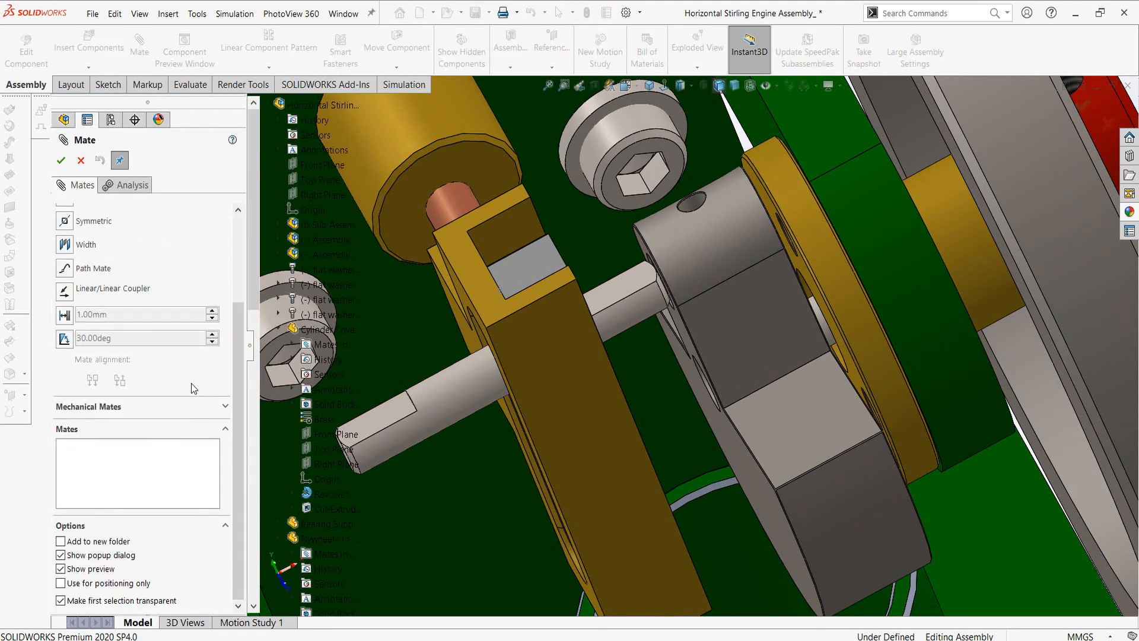
pyautogui.click(70, 244)
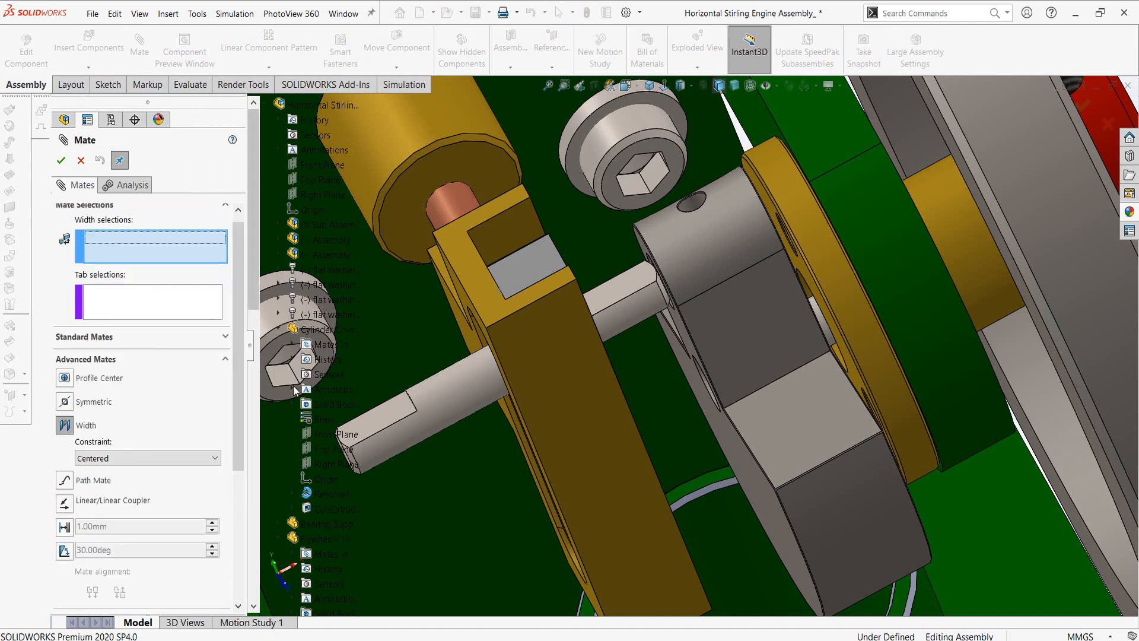
pyautogui.moveTo(380, 426); pyautogui.dragTo(482, 428, button='middle')
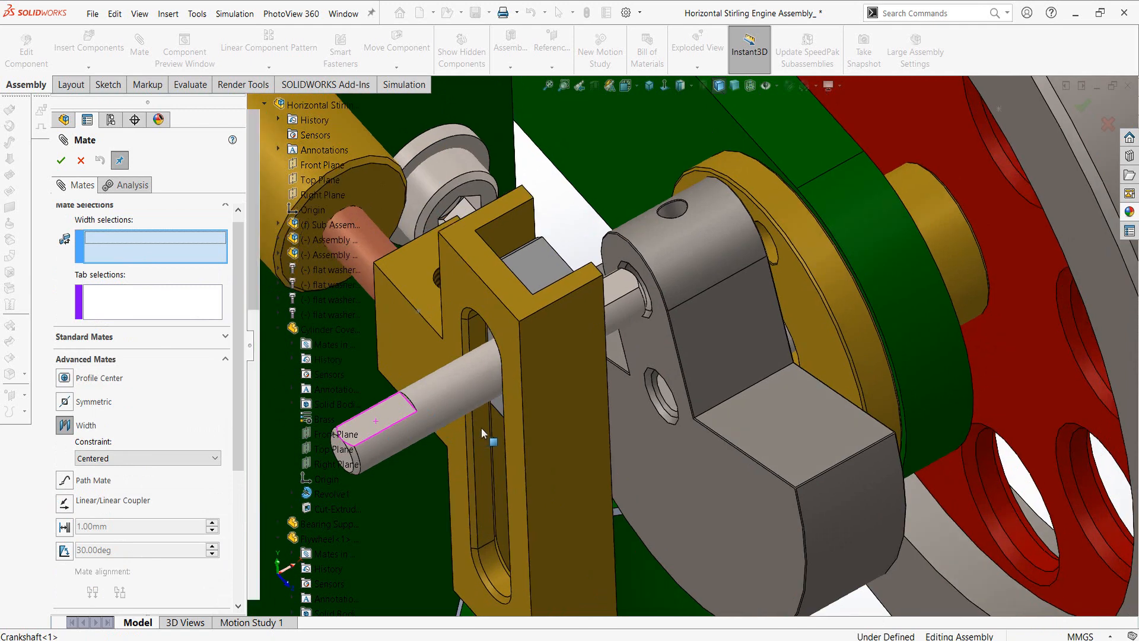
pyautogui.scroll(5, 510, 417)
pyautogui.scroll(-4, 510, 415)
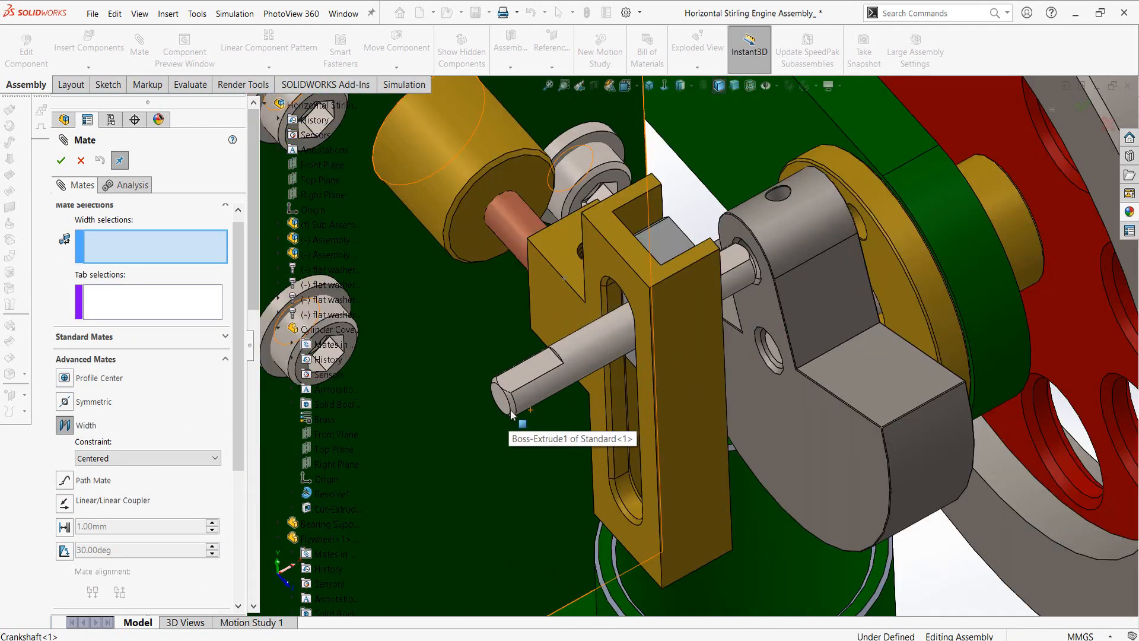
pyautogui.click(501, 405)
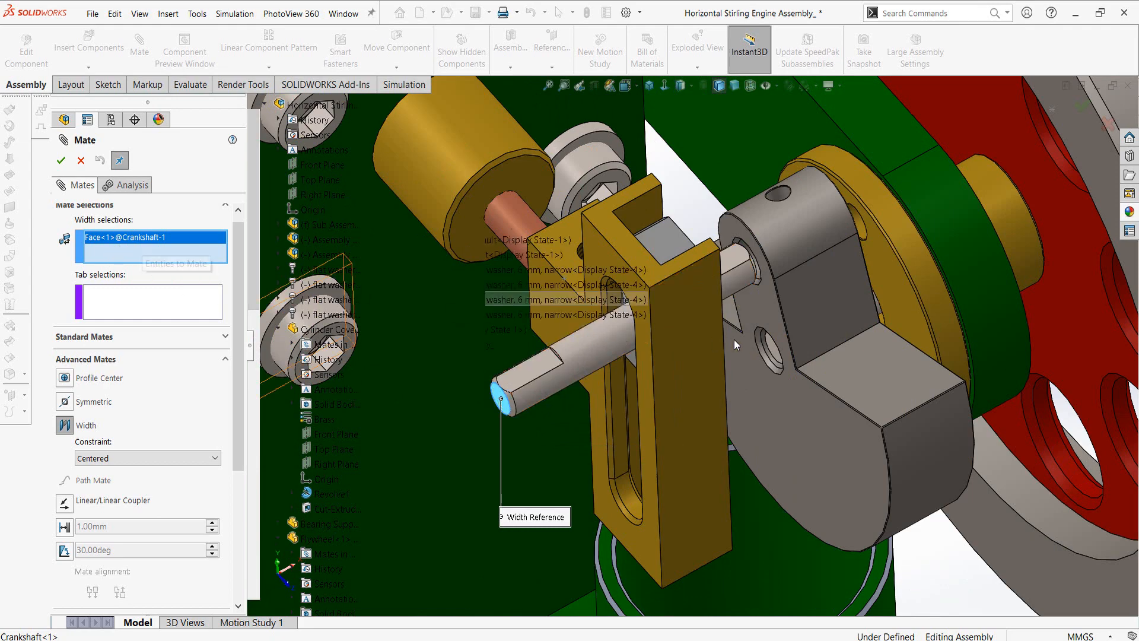
pyautogui.moveTo(702, 318); pyautogui.dragTo(677, 268, button='middle')
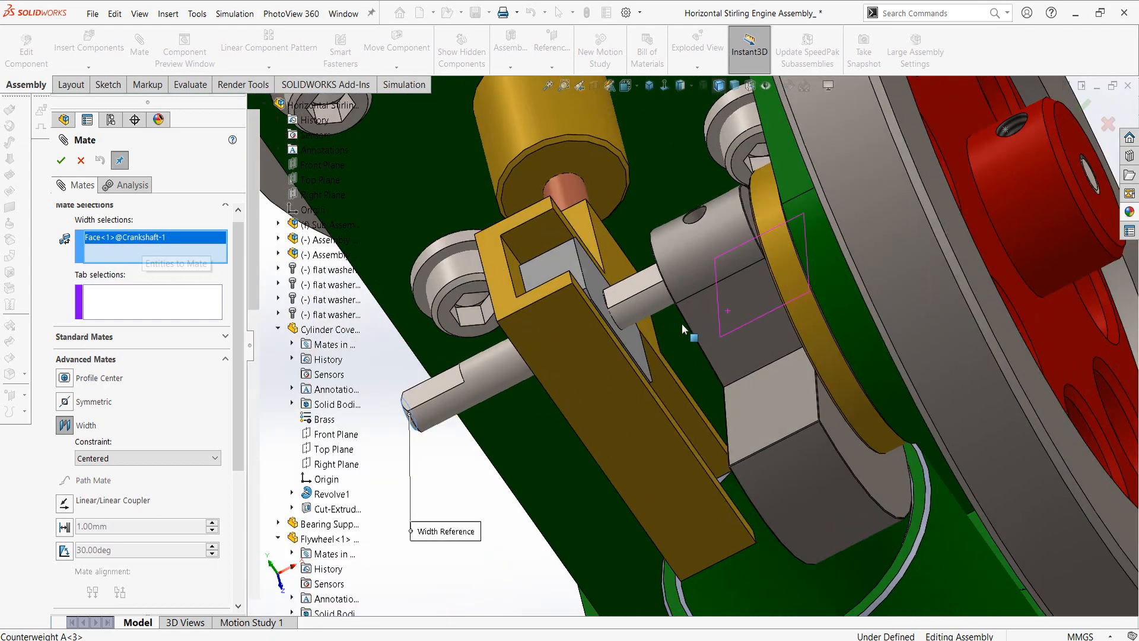
pyautogui.scroll(-5, 682, 324)
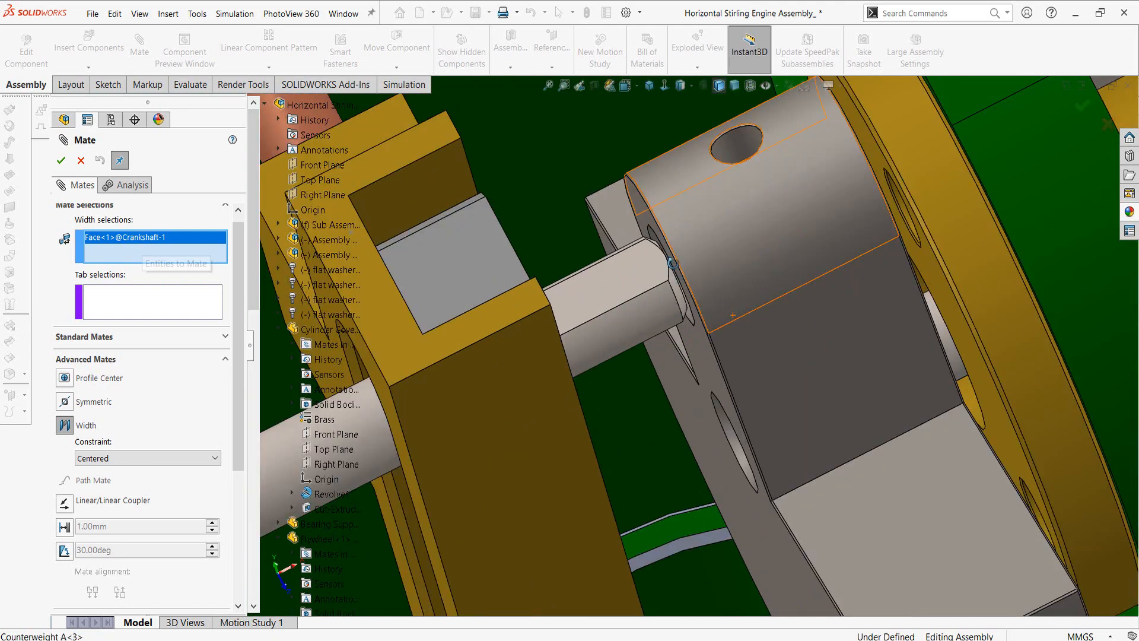
pyautogui.moveTo(673, 262); pyautogui.dragTo(595, 306, button='middle')
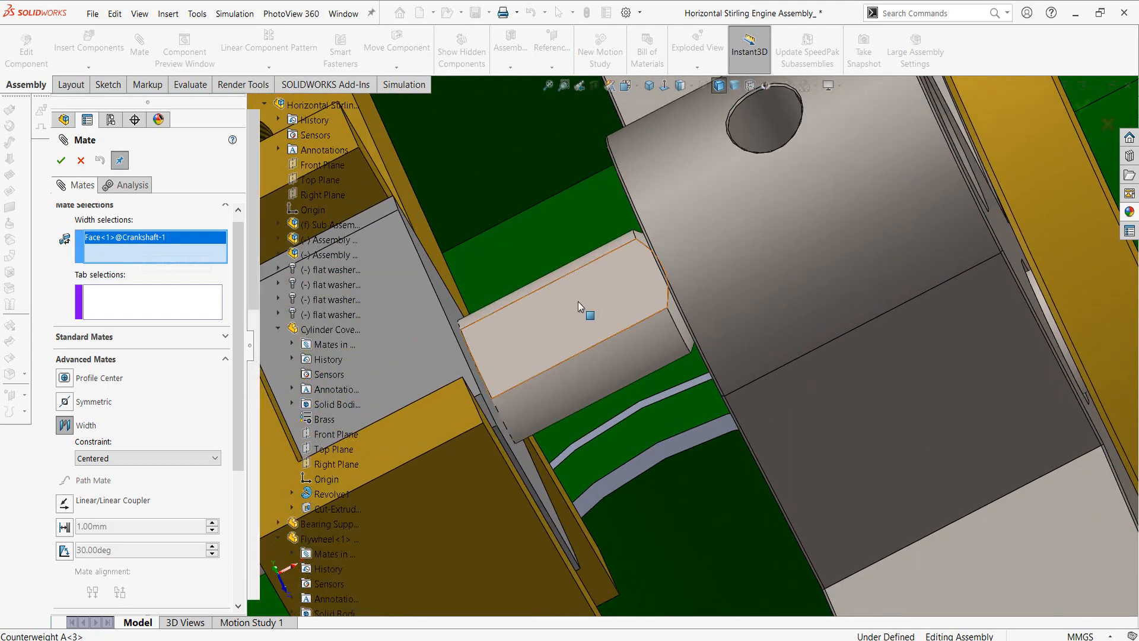
pyautogui.press('Escape')
pyautogui.click(580, 300)
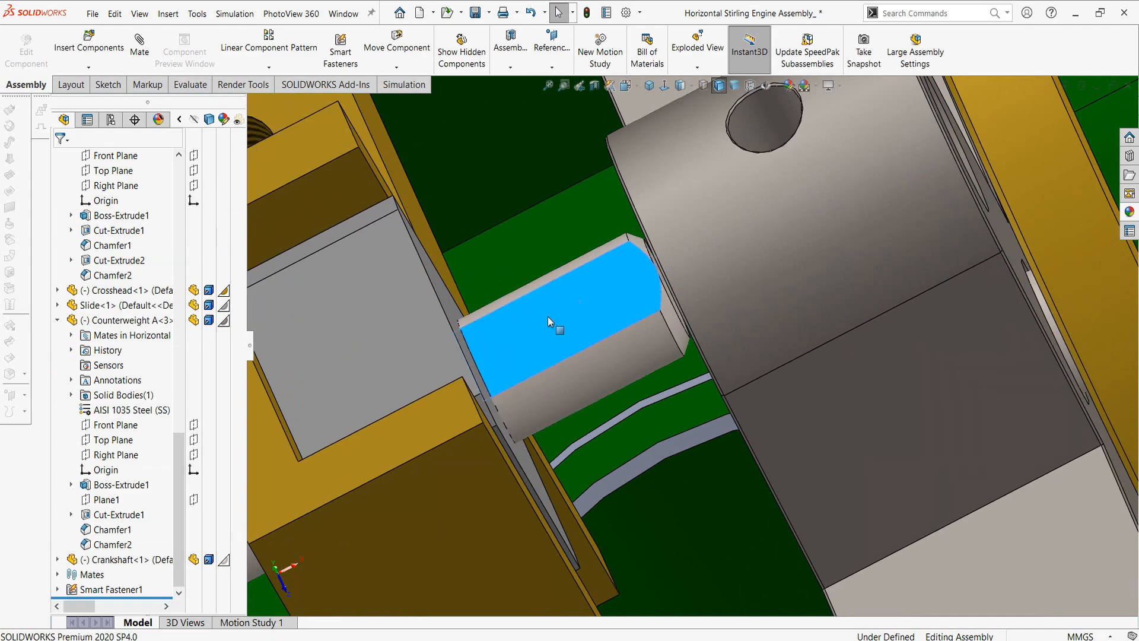
pyautogui.moveTo(547, 316); pyautogui.dragTo(617, 306, button='middle')
pyautogui.press('Escape')
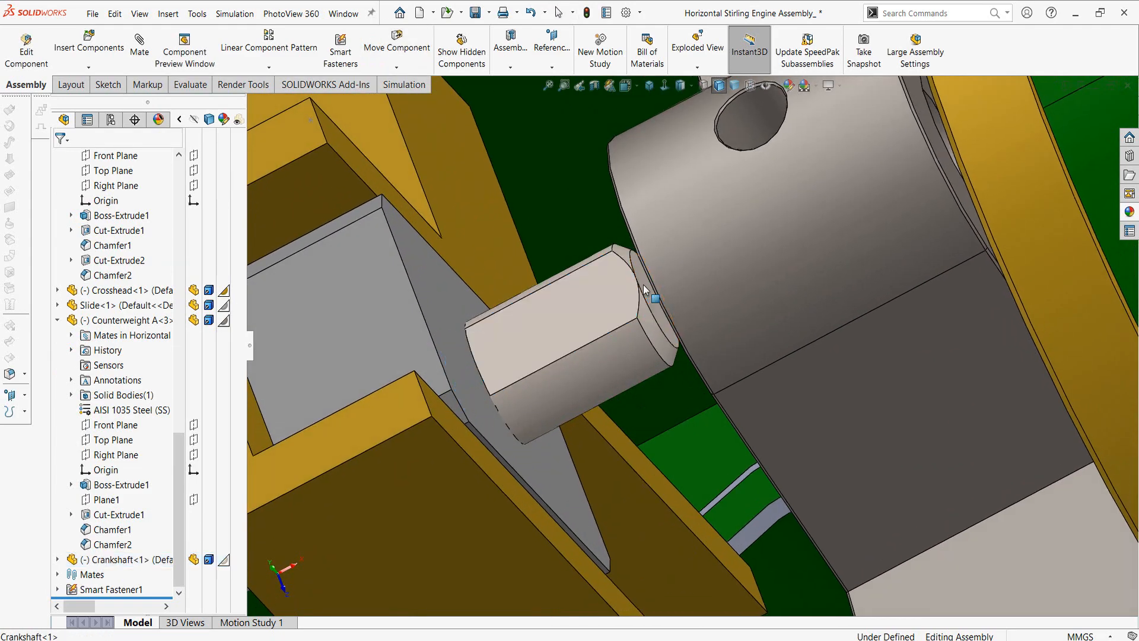
# Step: Start a Width mate with the Centered constraint and pick the crankshaft's two end faces as the width references
pyautogui.click(645, 289)
pyautogui.scroll(5, 645, 289)
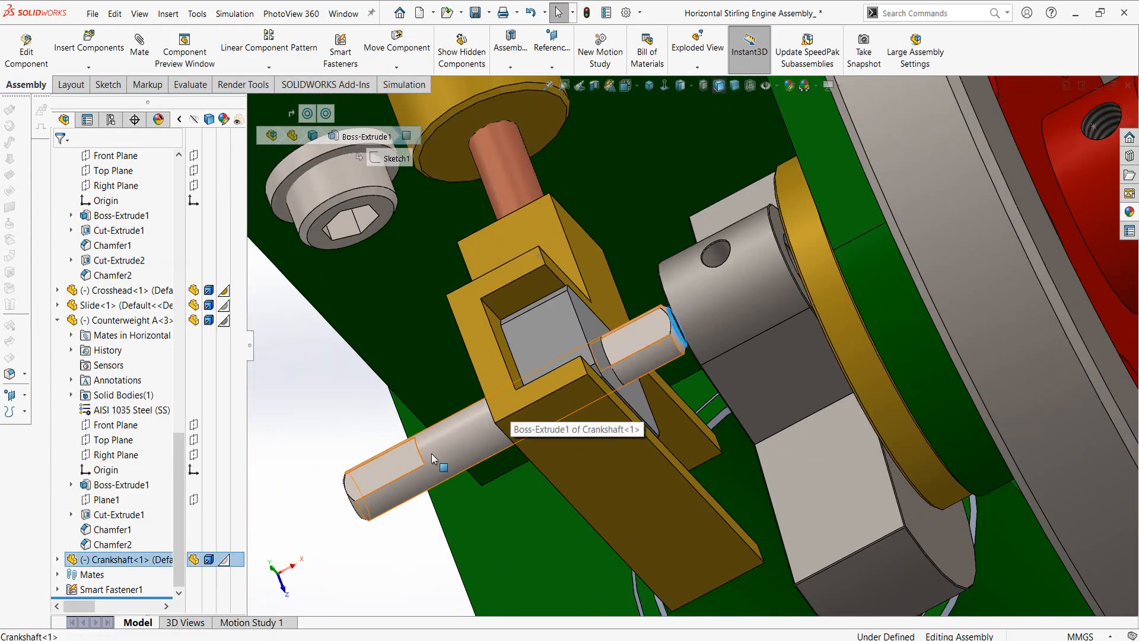
pyautogui.moveTo(480, 403); pyautogui.dragTo(445, 425, button='middle')
pyautogui.moveTo(368, 496); pyautogui.dragTo(375, 476, button='middle')
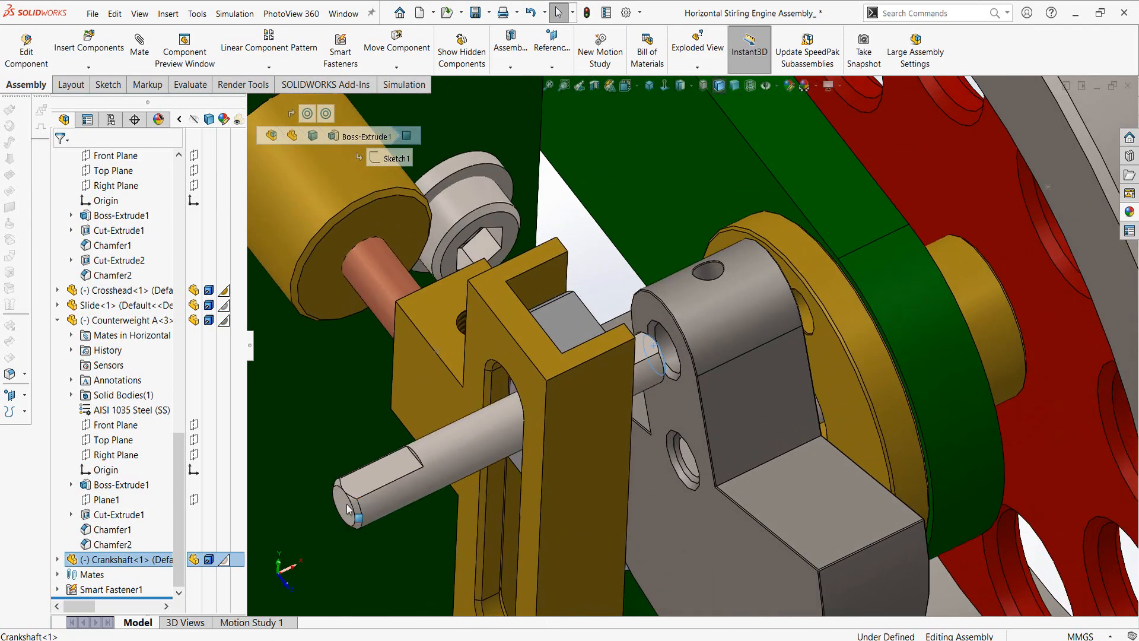
pyautogui.click(347, 508)
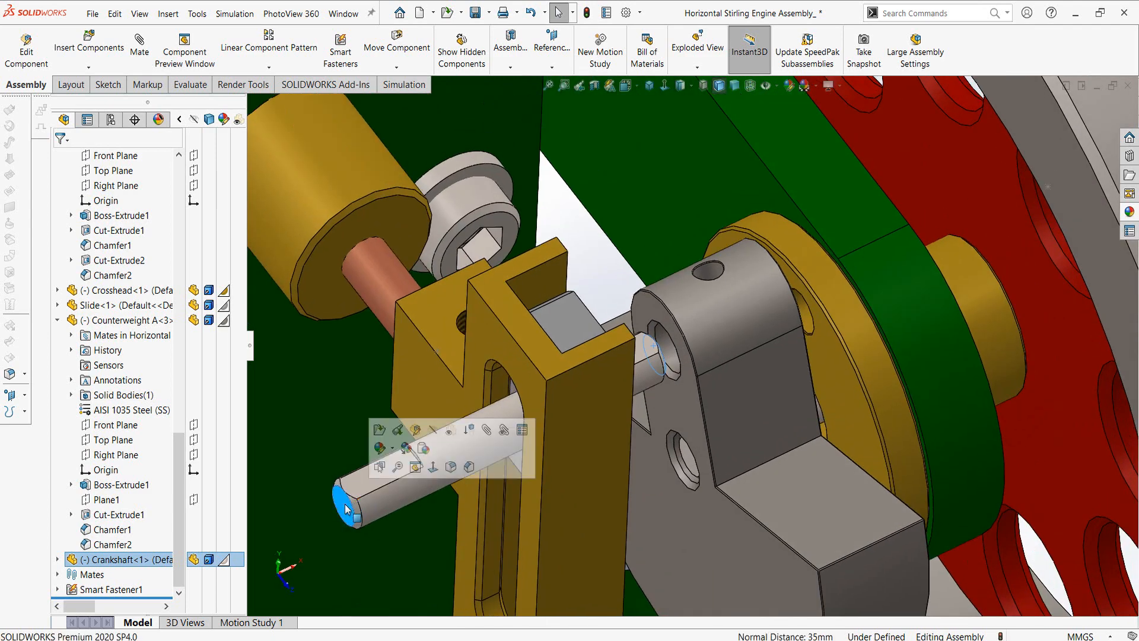
pyautogui.click(139, 50)
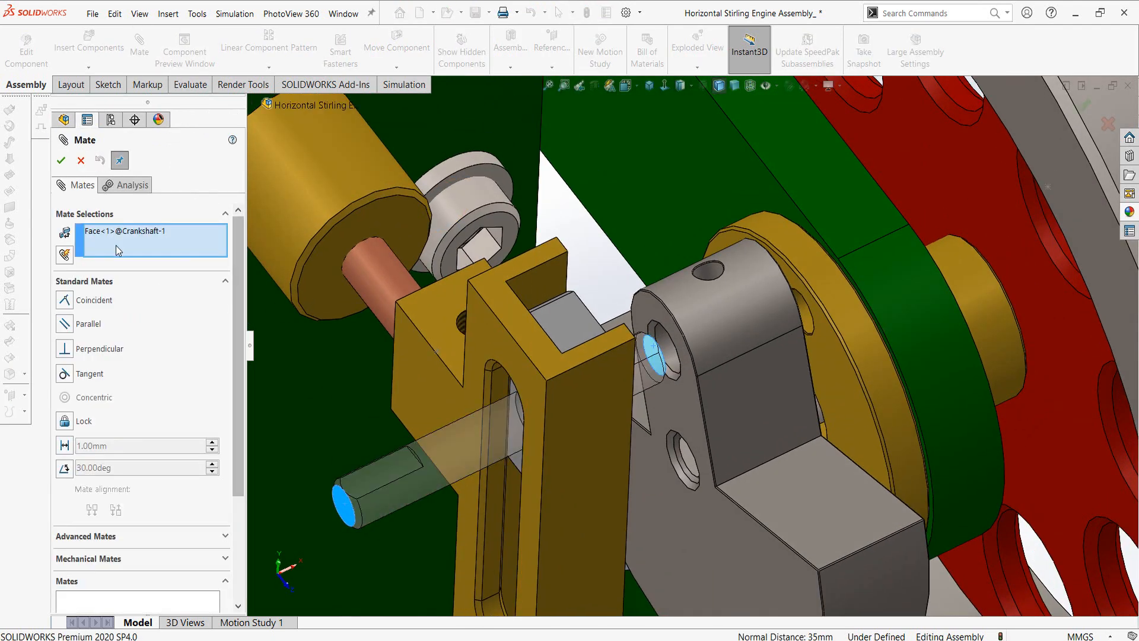
pyautogui.rightClick(116, 240)
pyautogui.click(172, 250)
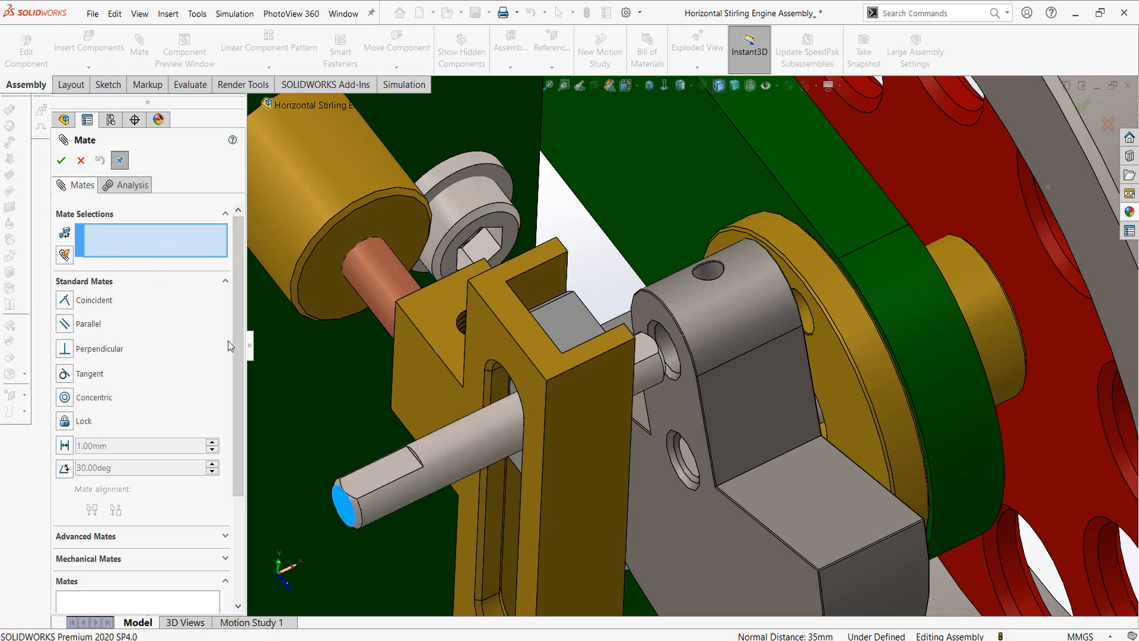
pyautogui.scroll(-3, 234, 429)
pyautogui.click(211, 452)
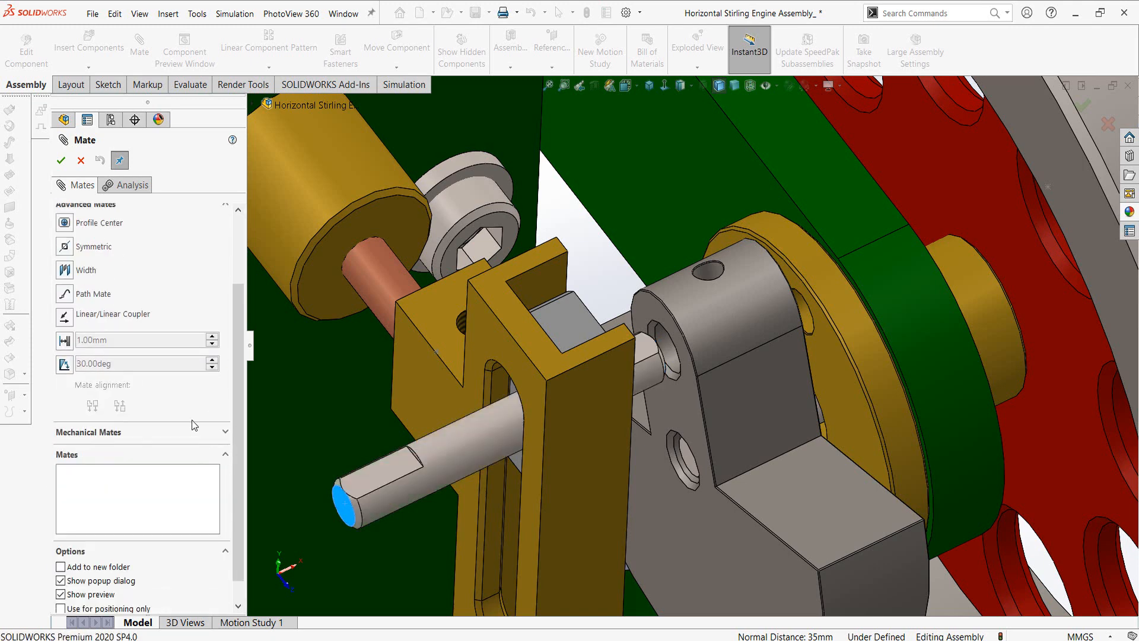
pyautogui.click(65, 271)
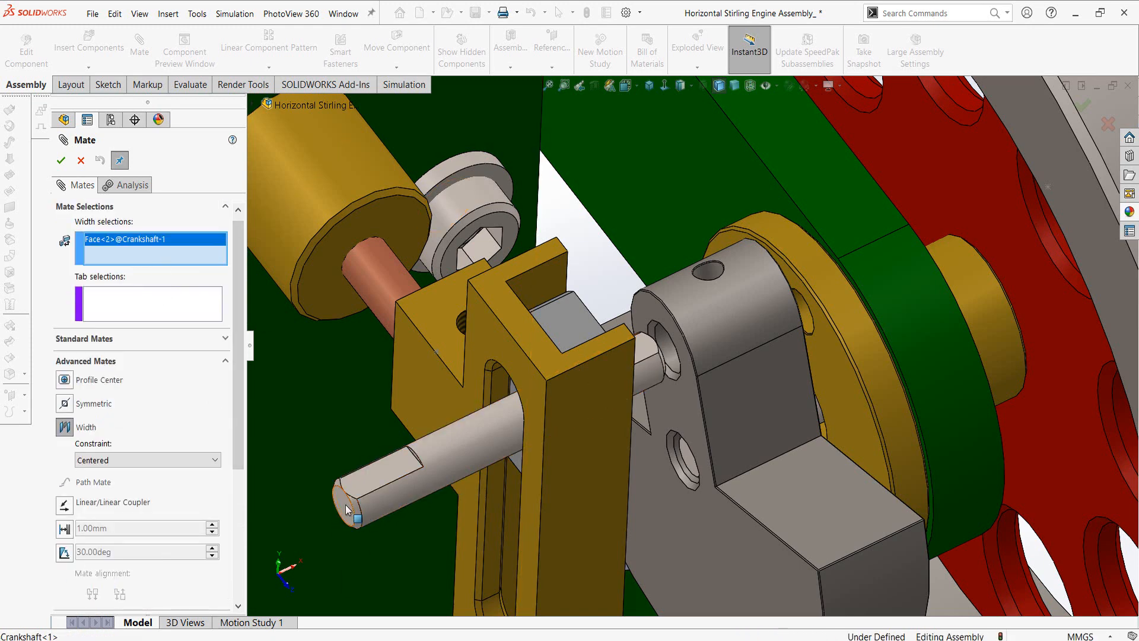
pyautogui.moveTo(558, 351); pyautogui.dragTo(510, 356, button='middle')
pyautogui.scroll(-1, 712, 373)
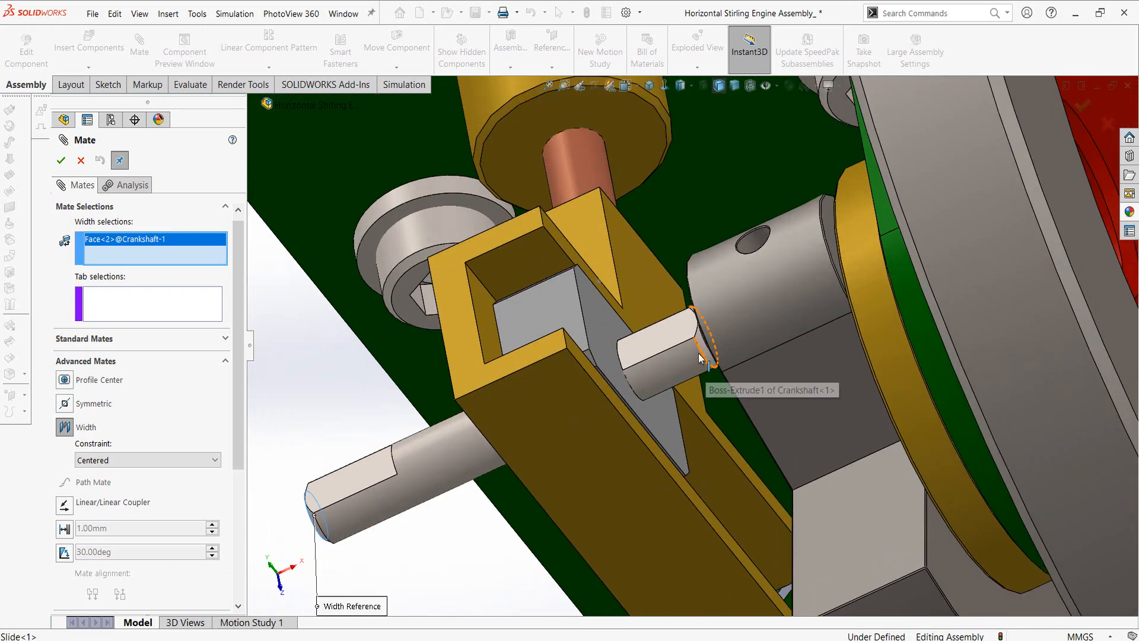
pyautogui.scroll(-3, 700, 358)
pyautogui.click(706, 308)
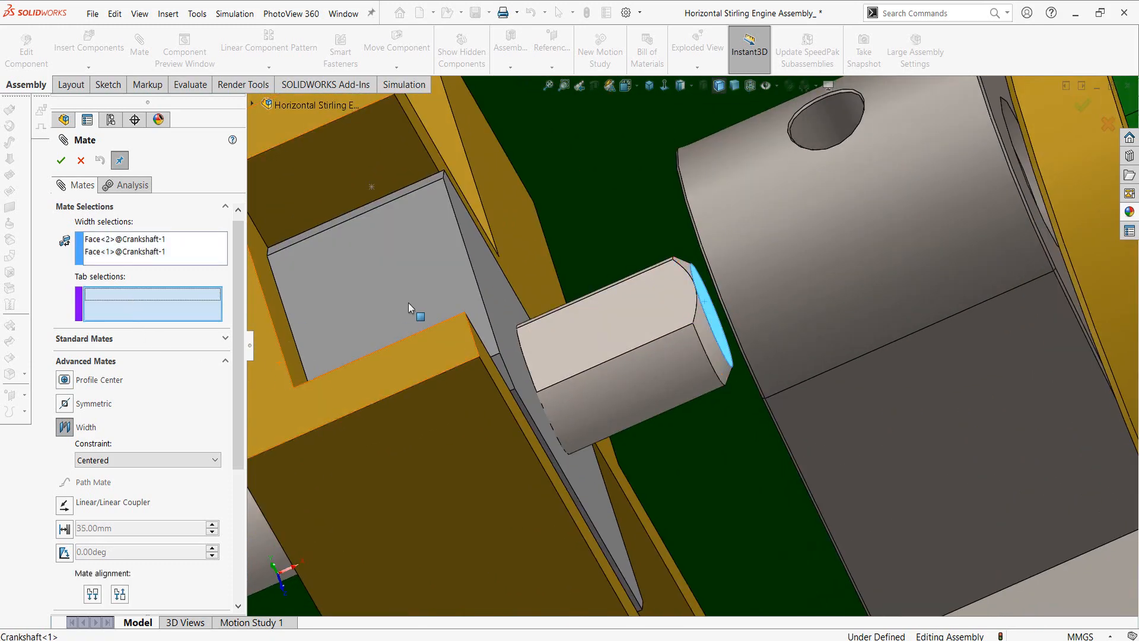
# Step: Add the crosshead's two opposite outer side faces as tab references and apply the Width mate that centres the crankshaft
pyautogui.moveTo(408, 306); pyautogui.dragTo(465, 262, button='middle')
pyautogui.click(449, 140)
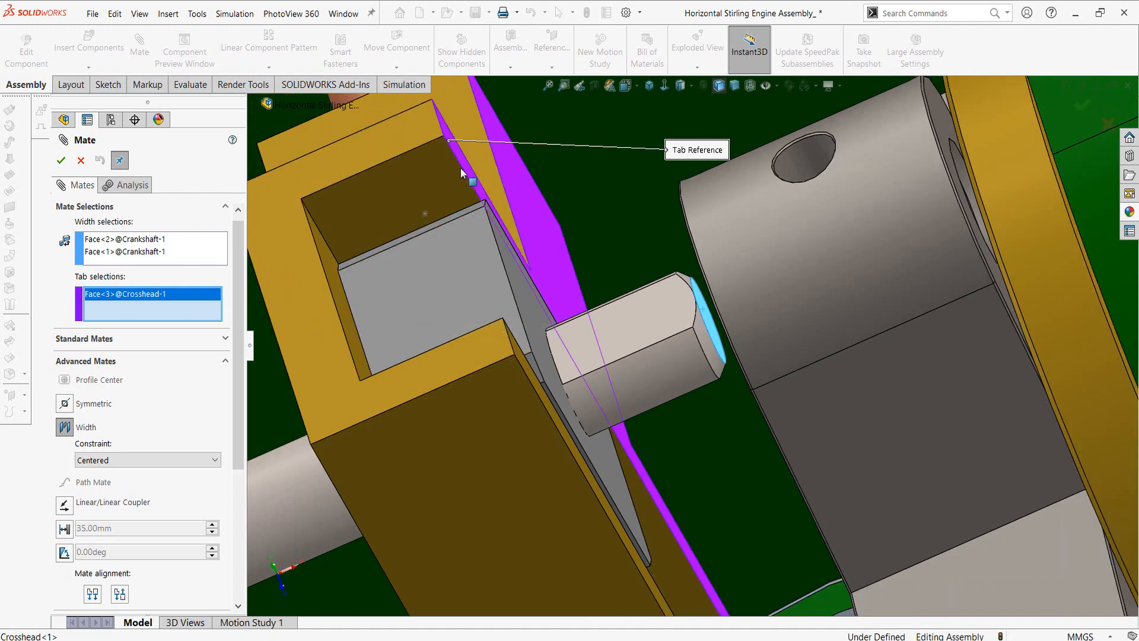
pyautogui.scroll(2, 430, 394)
pyautogui.moveTo(431, 394); pyautogui.dragTo(375, 357, button='middle')
pyautogui.click(373, 355)
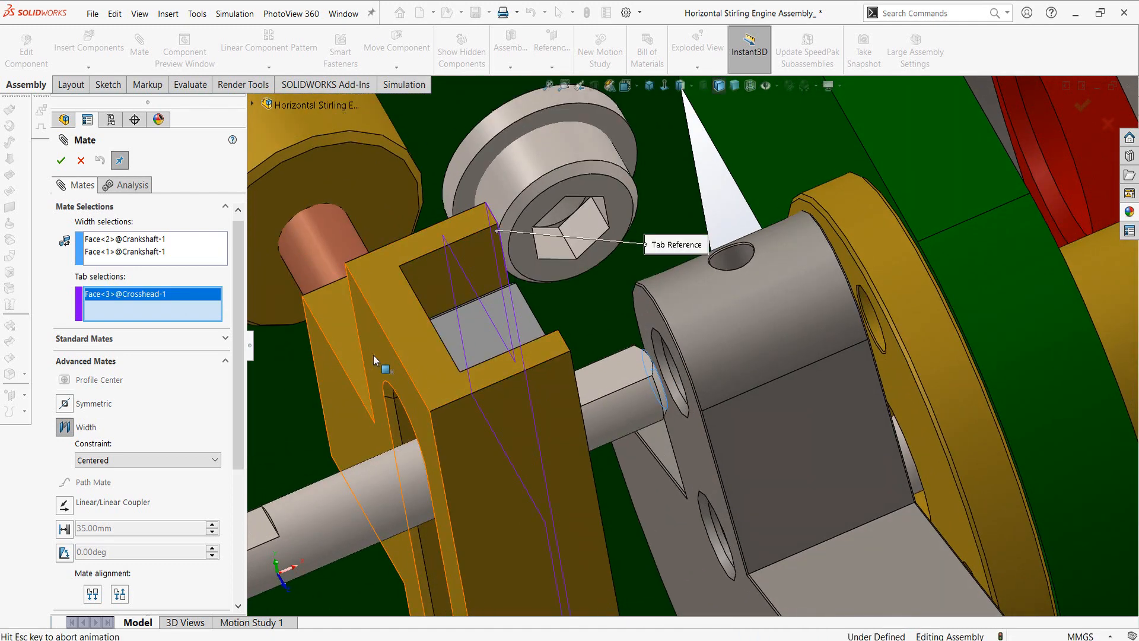
pyautogui.click(63, 161)
pyautogui.click(81, 160)
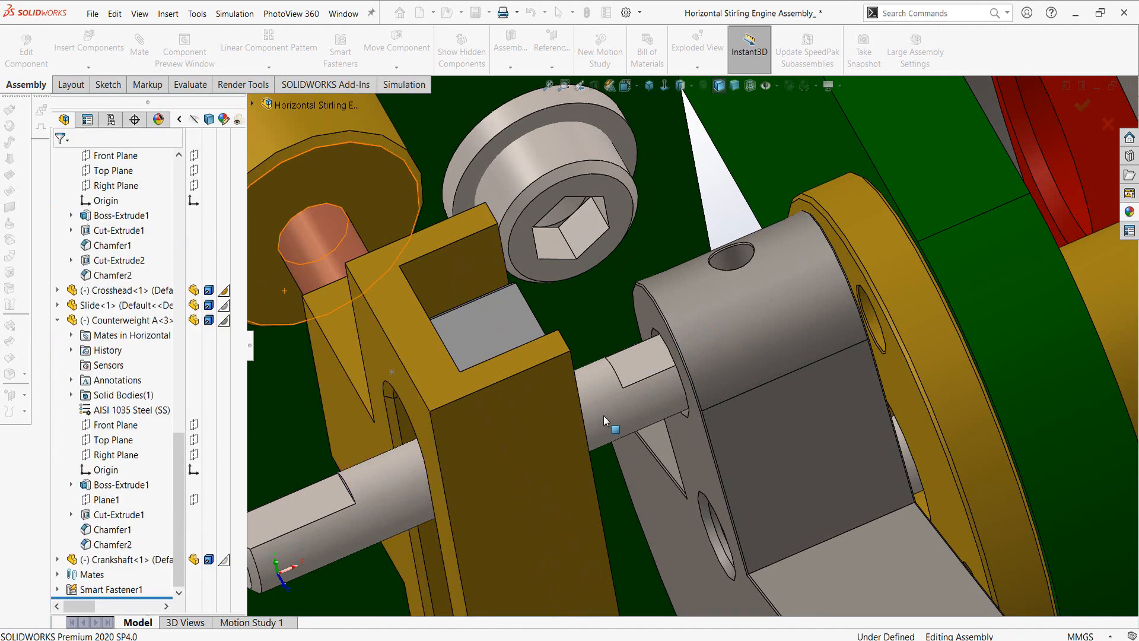
# Step: Inspect the crankshaft's fit between the crosshead and Counterweight A, and turn the flywheel to test the motion
pyautogui.scroll(2, 572, 416)
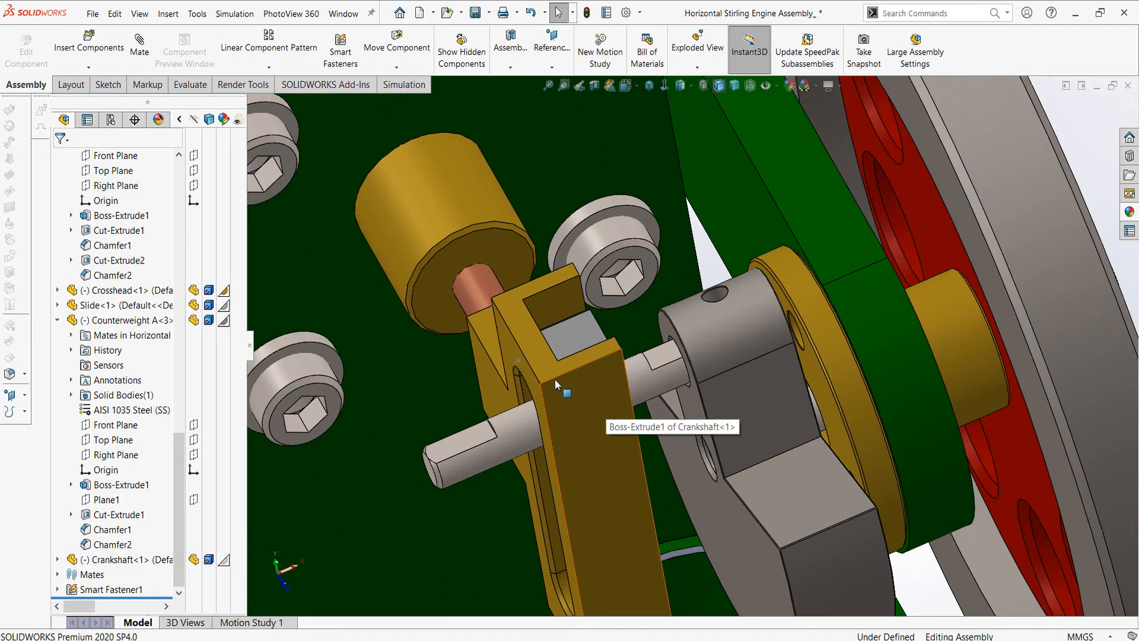
pyautogui.click(590, 382)
pyautogui.moveTo(589, 382)
pyautogui.mouseDown(button='middle')
pyautogui.moveTo(526, 404)
pyautogui.moveTo(688, 374)
pyautogui.mouseUp(button='middle')
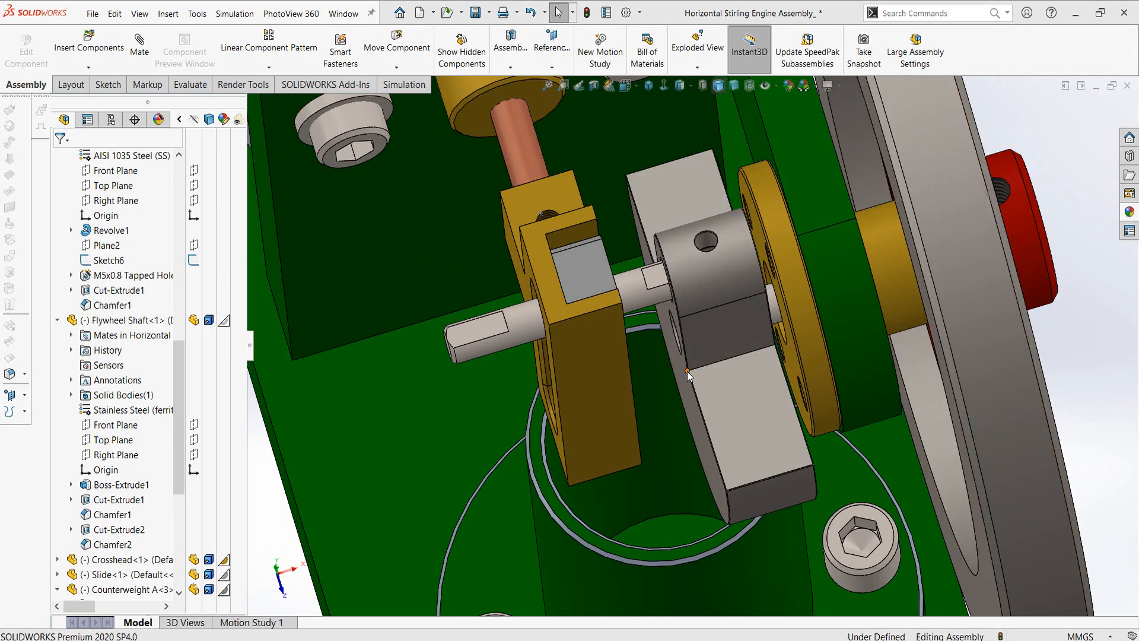
pyautogui.scroll(5, 688, 375)
pyautogui.moveTo(796, 390); pyautogui.dragTo(681, 457, button='middle')
pyautogui.scroll(-6, 696, 403)
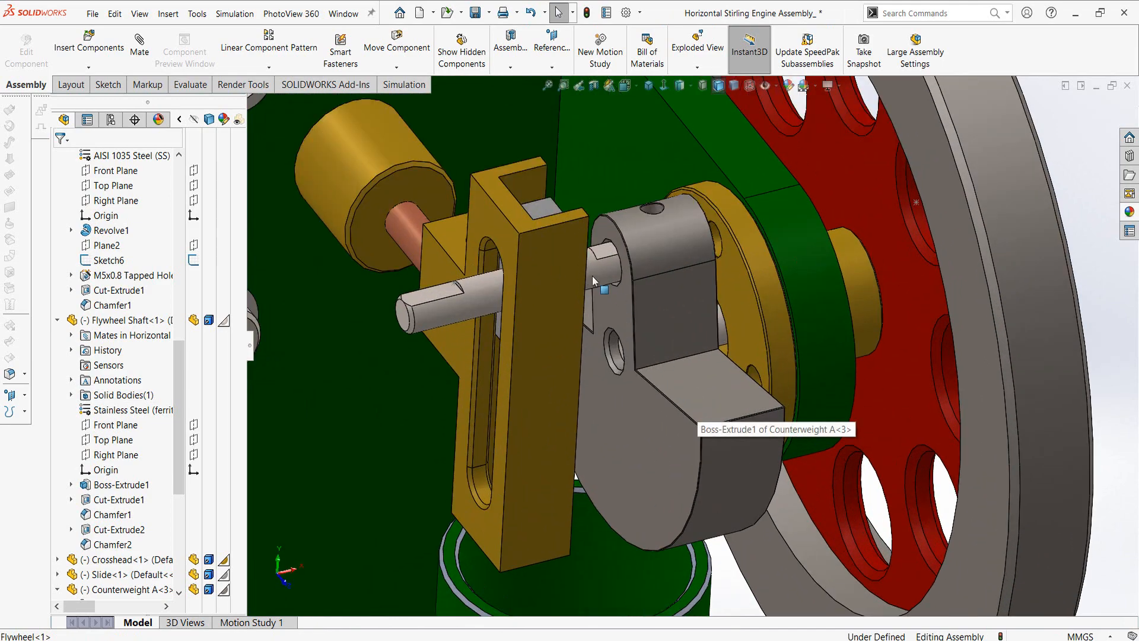
pyautogui.moveTo(974, 282); pyautogui.dragTo(927, 204)
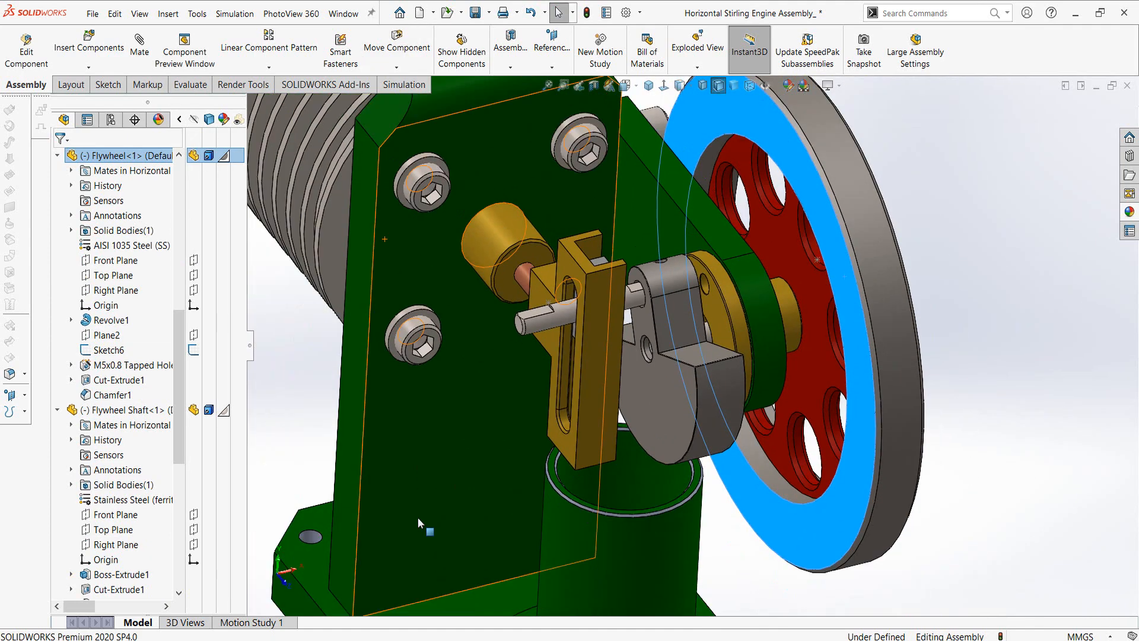
# Step: Switch to Assembly.pdf in Nitro Pro, examine the section views and parts list for the next part, and return to SOLIDWORKS
pyautogui.hotkey('alt', 'Tab')
pyautogui.moveTo(564, 487); pyautogui.dragTo(643, 427)
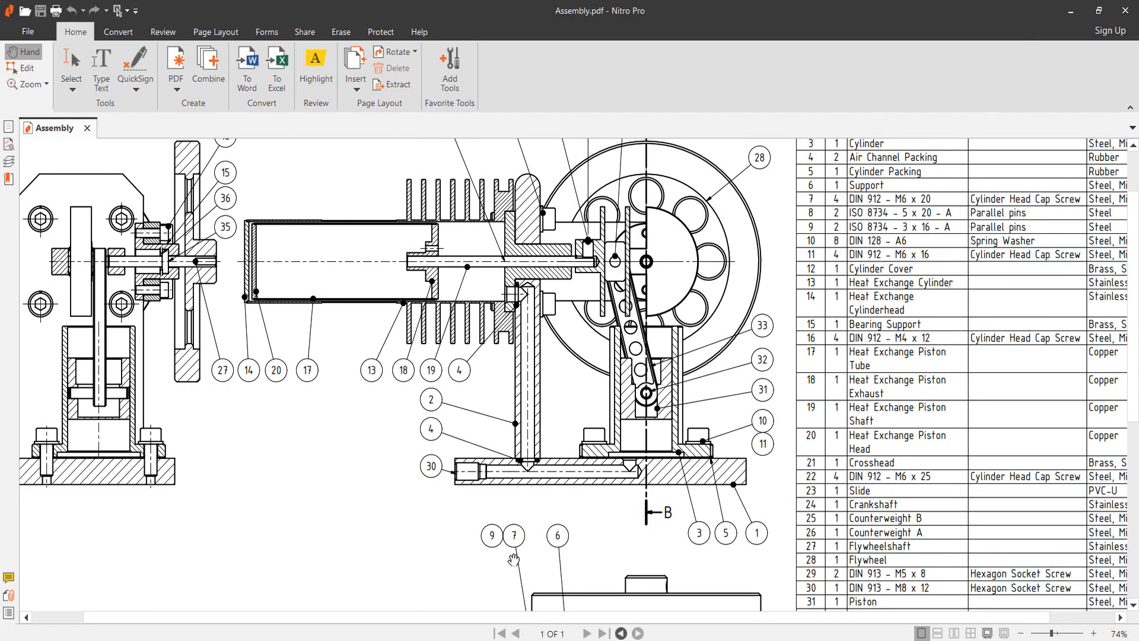
pyautogui.hotkey('alt', 'Tab')
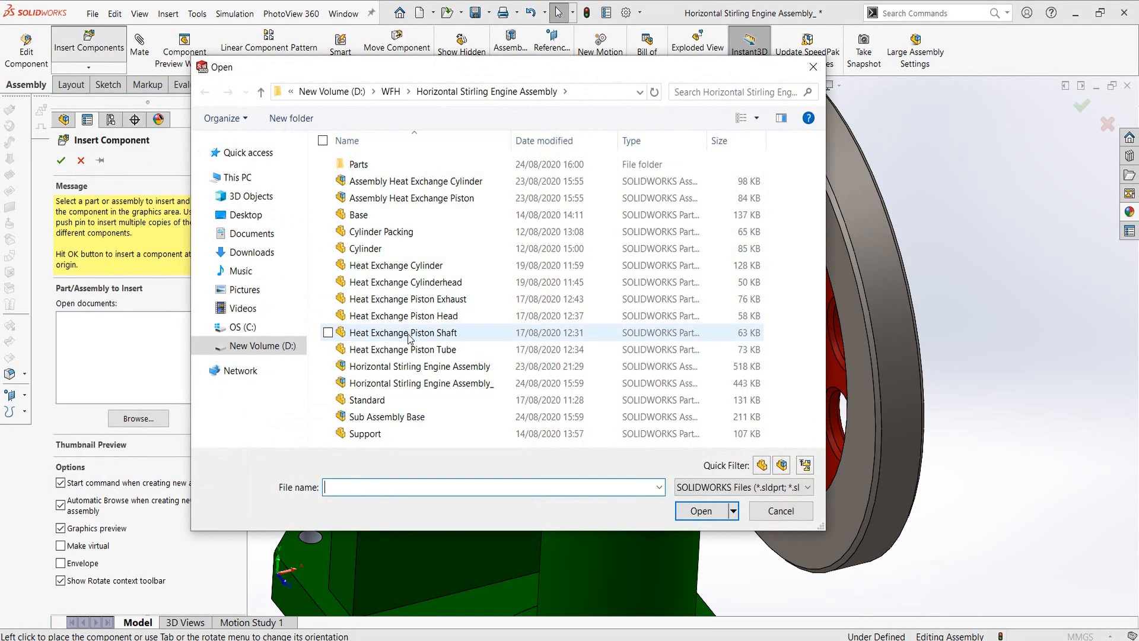
# Step: Insert the Piston part from the Parts folder and place it in free space beside the green support, with nothing left selected
pyautogui.doubleClick(358, 164)
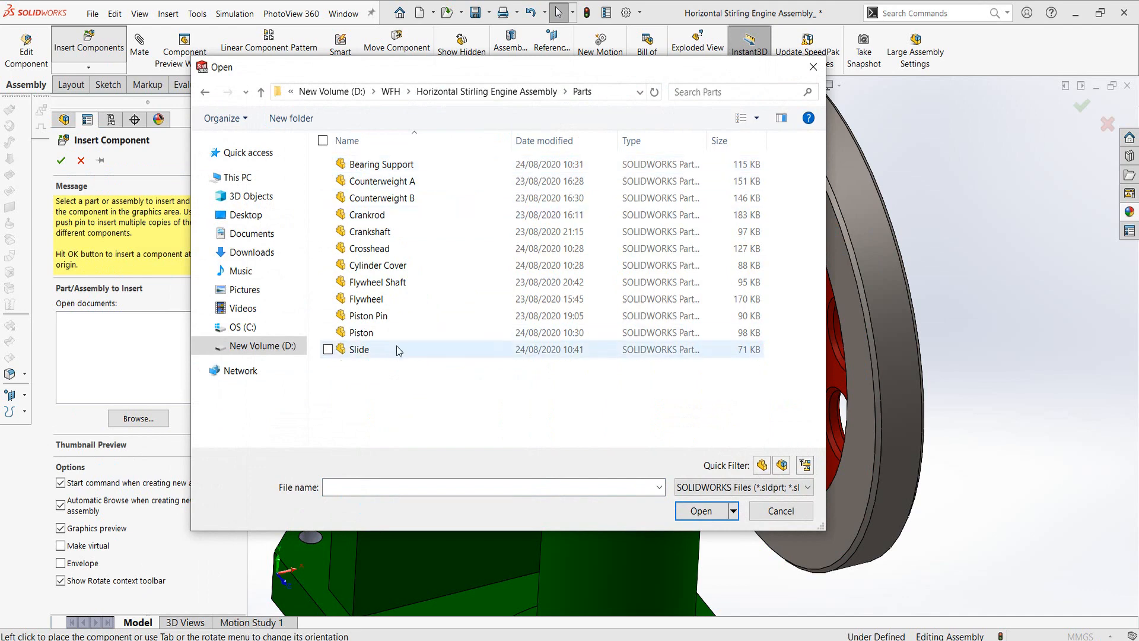
pyautogui.click(368, 332)
pyautogui.click(700, 511)
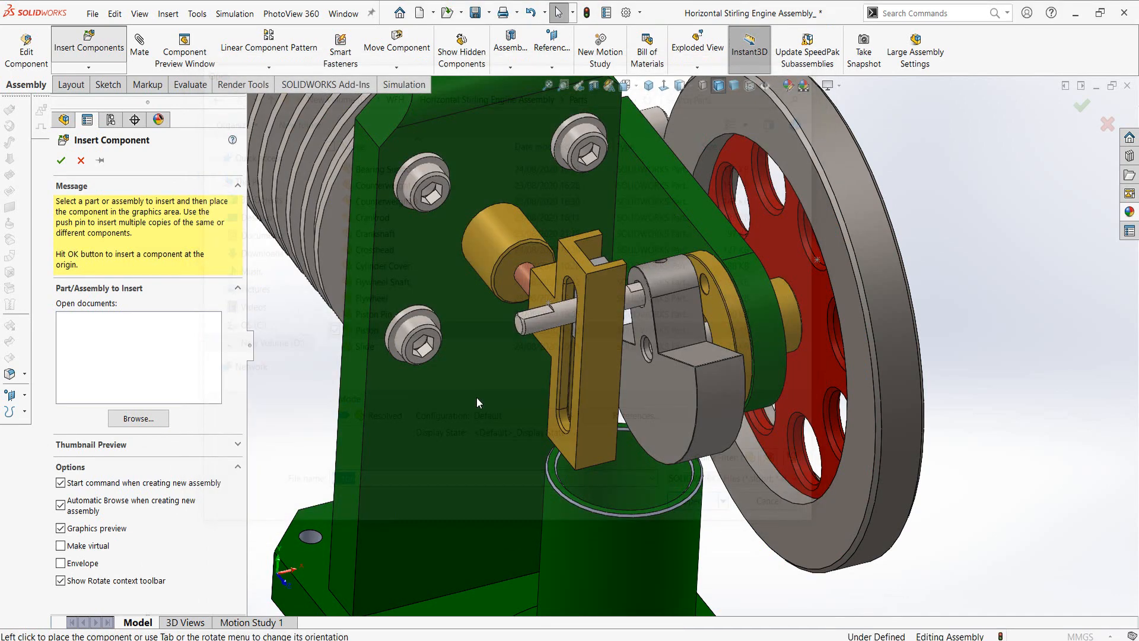
pyautogui.scroll(2, 476, 396)
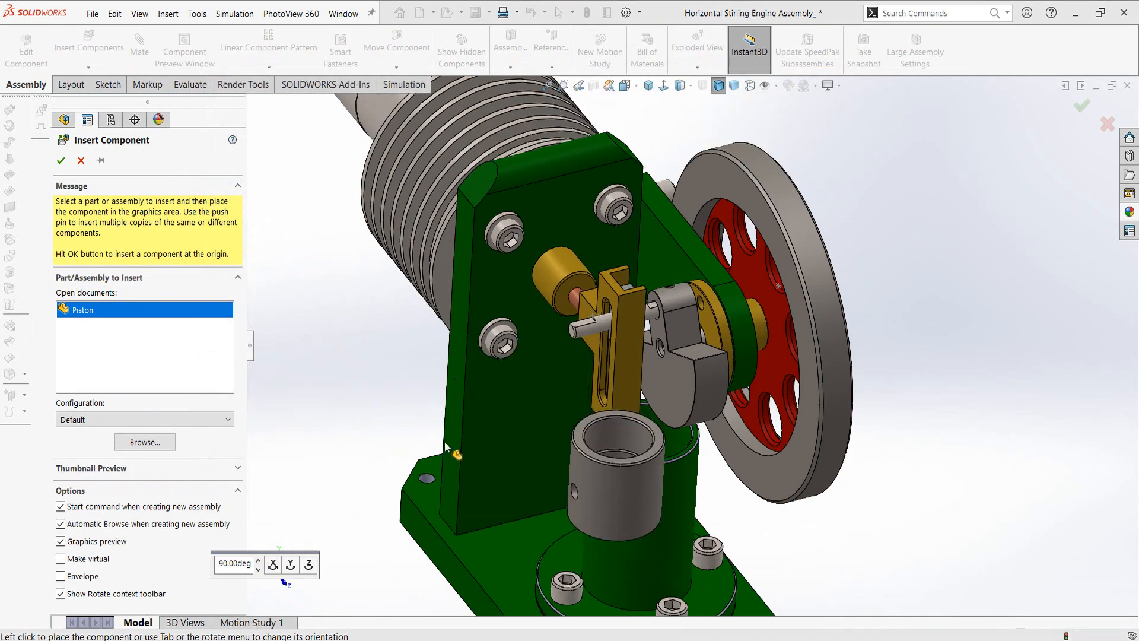
pyautogui.click(352, 373)
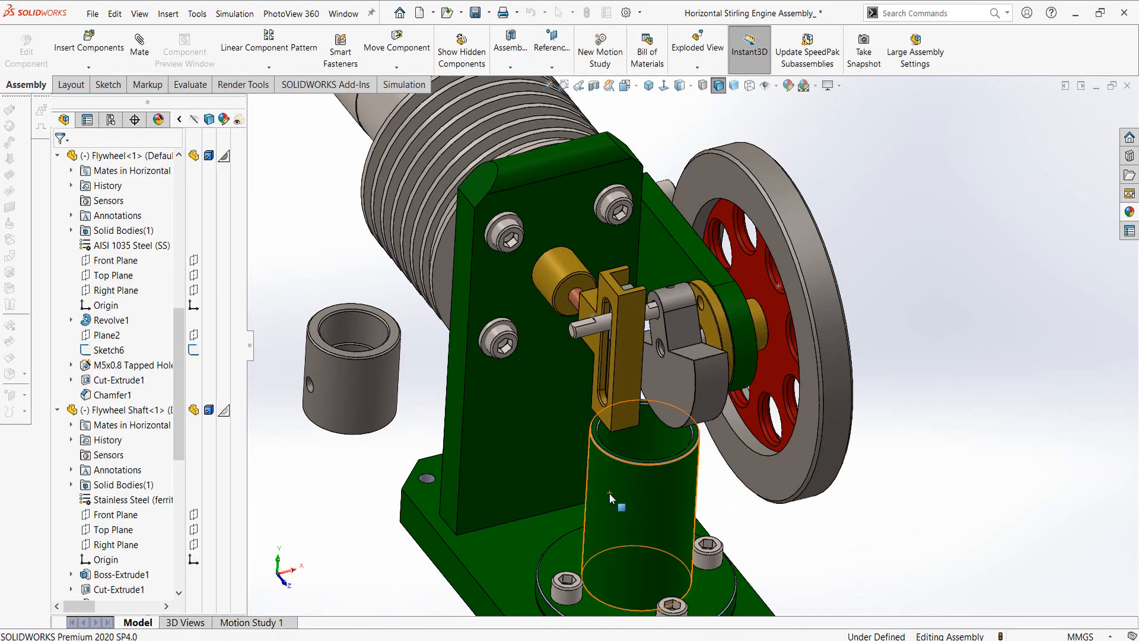
pyautogui.click(610, 495)
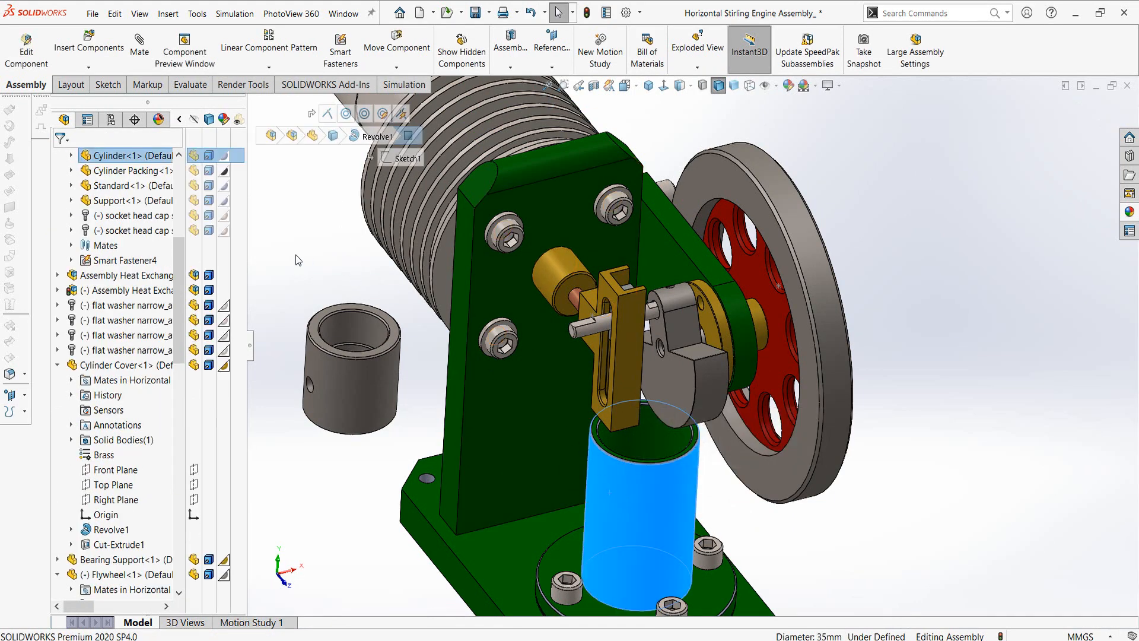
pyautogui.press('Escape')
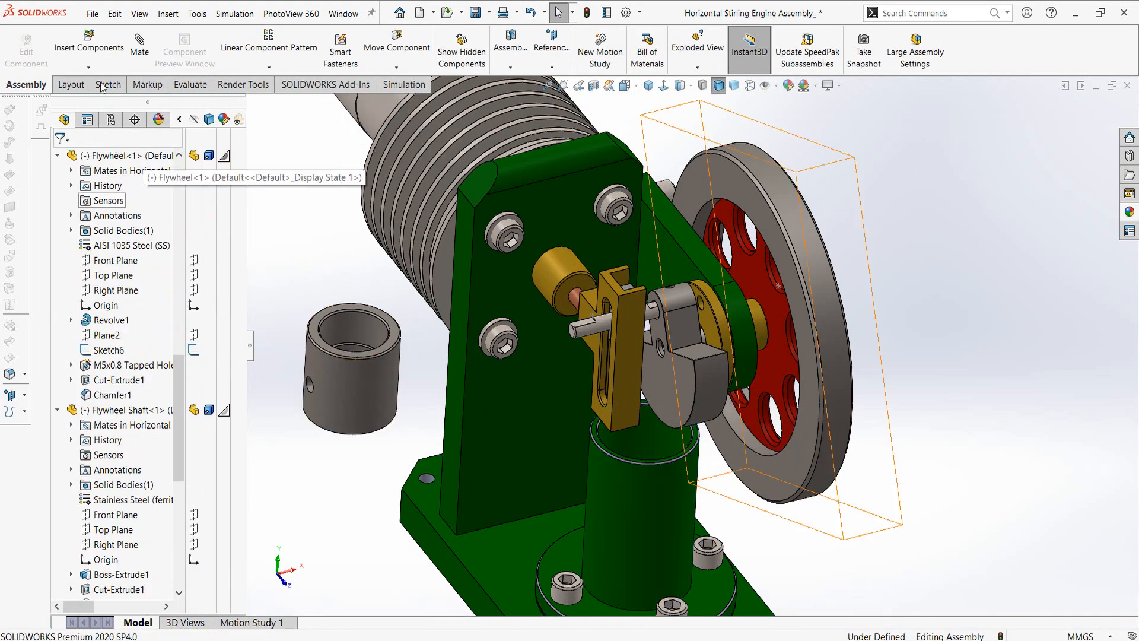
# Step: Insert the Piston Pin part from the Parts folder and place it in free space above the piston
pyautogui.click(91, 48)
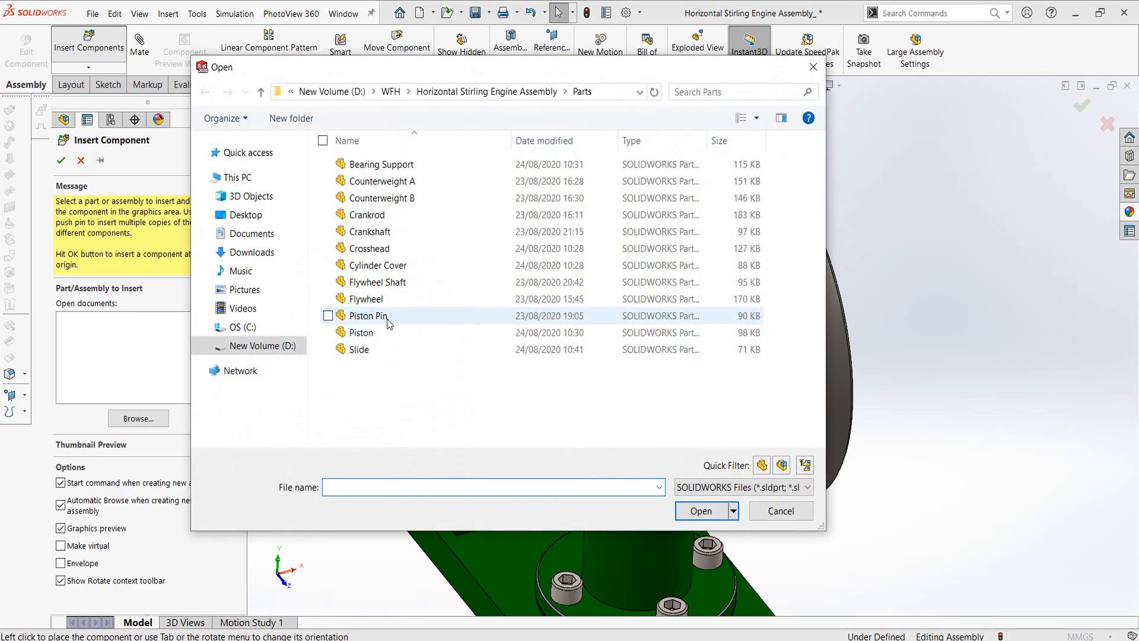
pyautogui.click(380, 315)
pyautogui.press('Return')
pyautogui.click(418, 258)
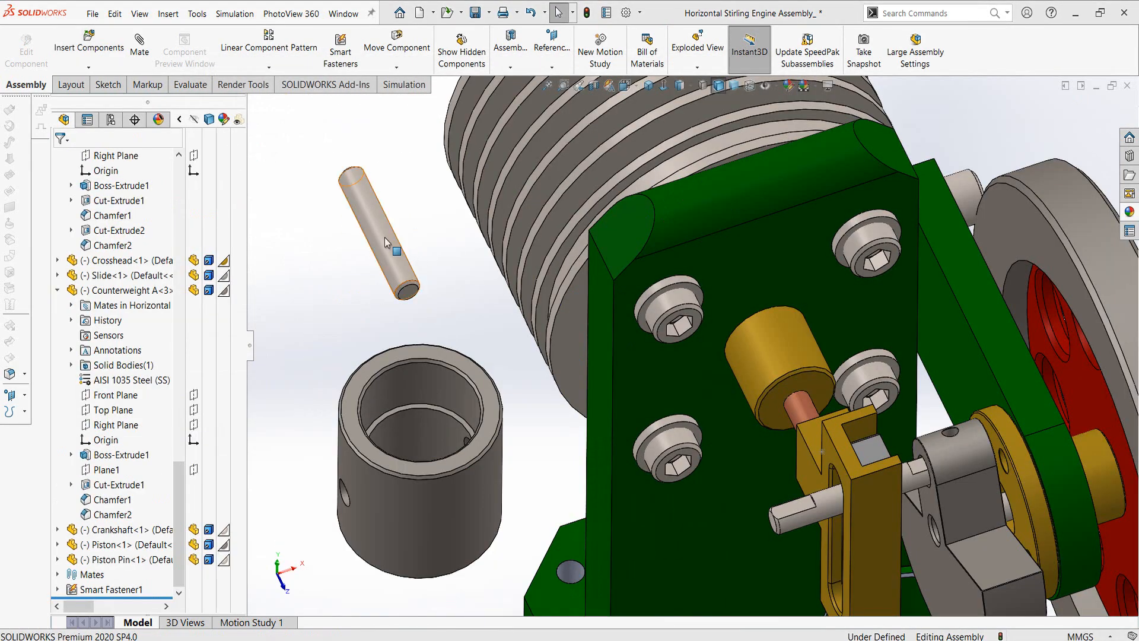
# Step: Mate the piston pin's cylindrical face concentric with the cross hole through the piston wall
pyautogui.click(385, 242)
pyautogui.press('f')
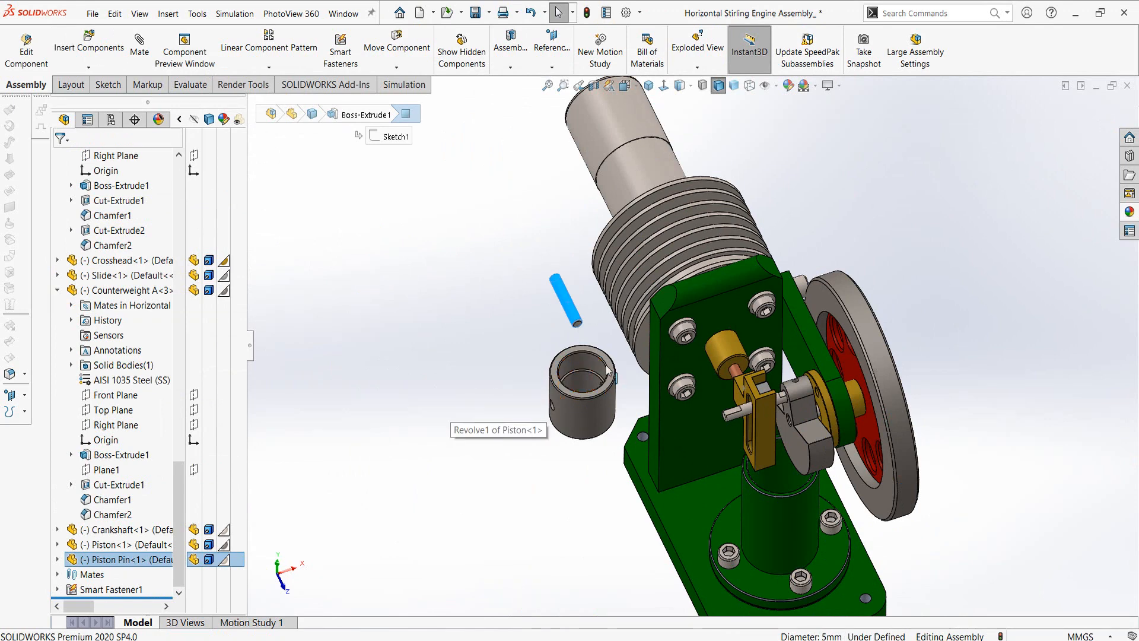
pyautogui.scroll(-2, 608, 371)
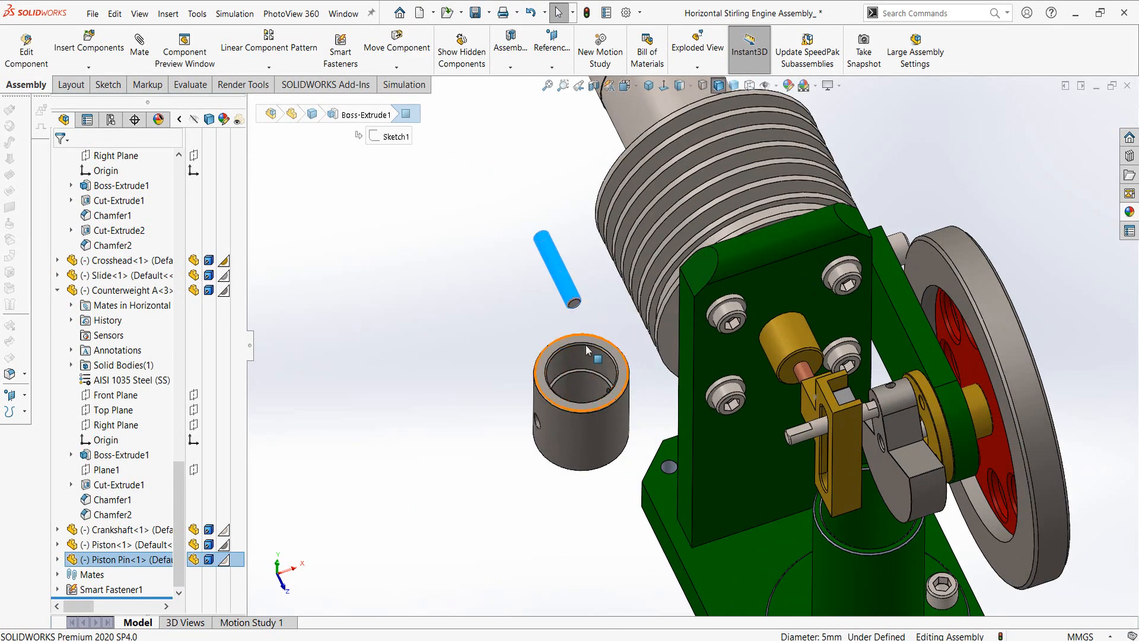
pyautogui.scroll(-3, 585, 316)
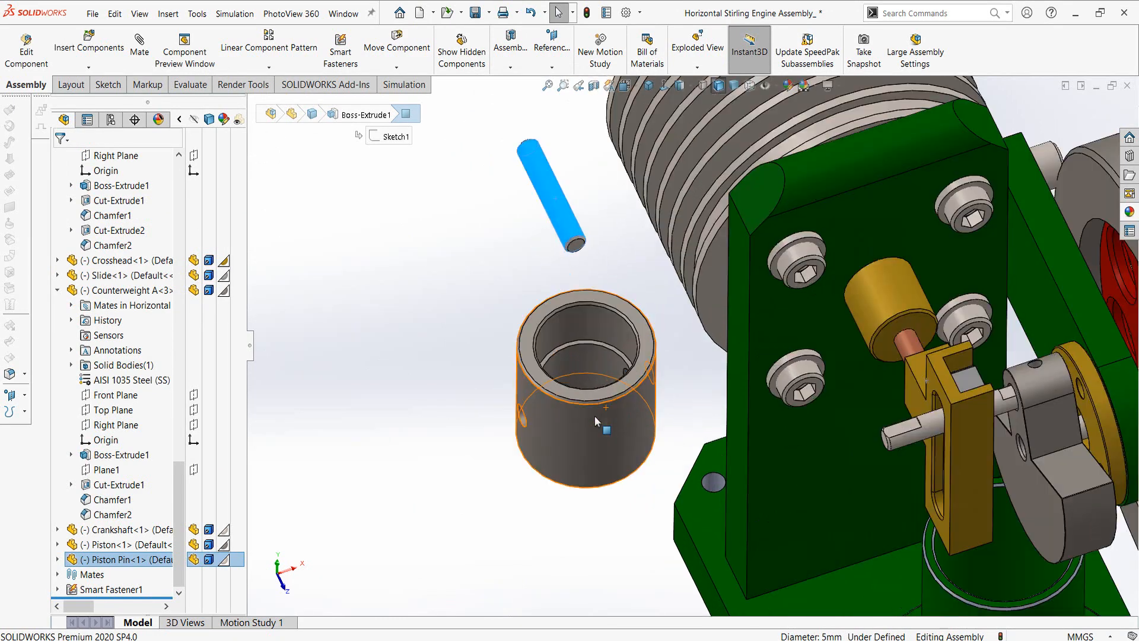
pyautogui.scroll(-2, 595, 389)
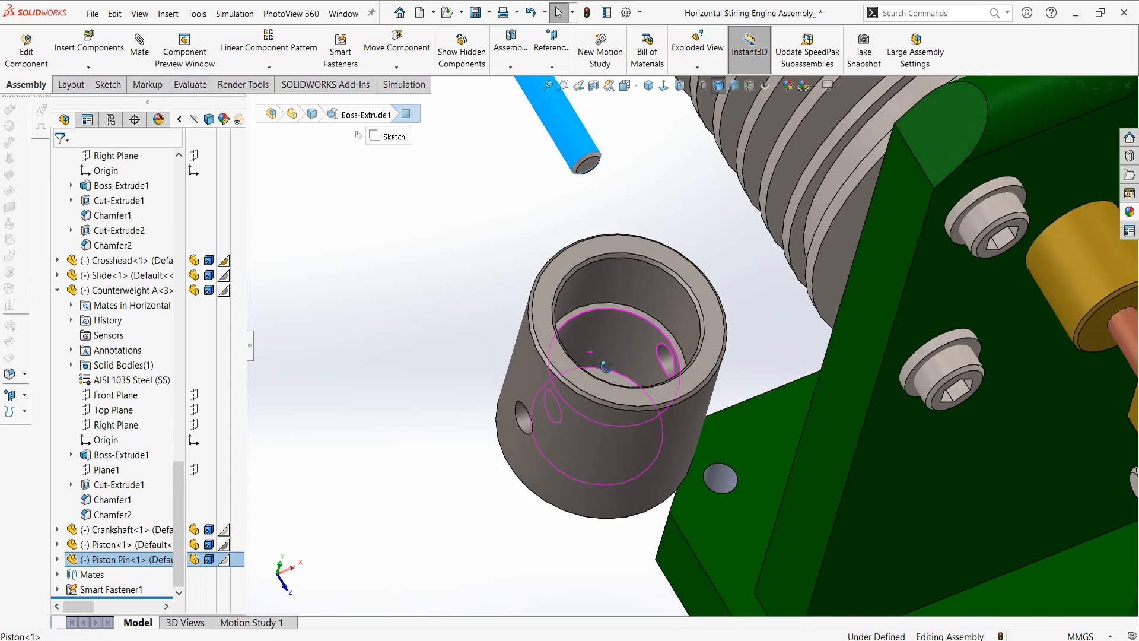
pyautogui.keyDown('ctrl'); pyautogui.click(667, 362); pyautogui.keyUp('ctrl')
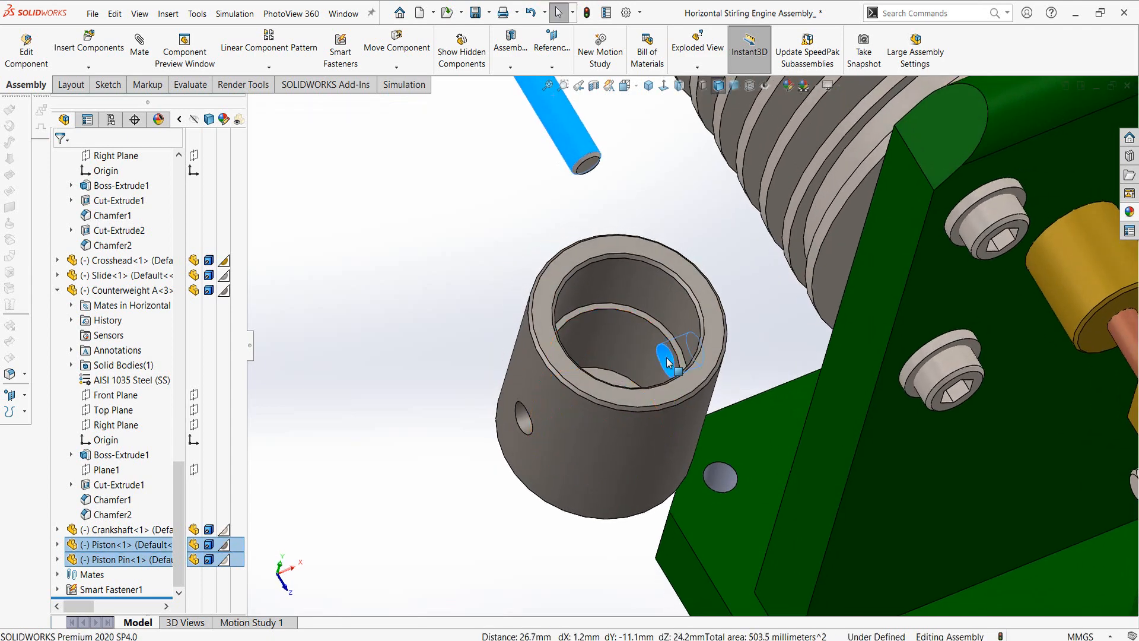
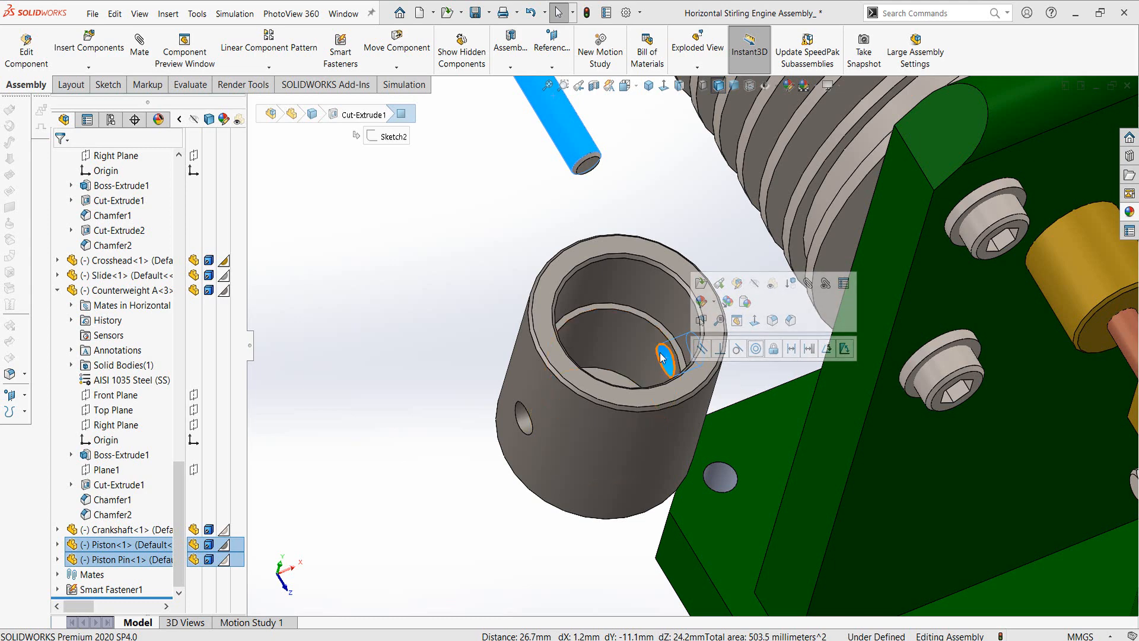
pyautogui.click(757, 353)
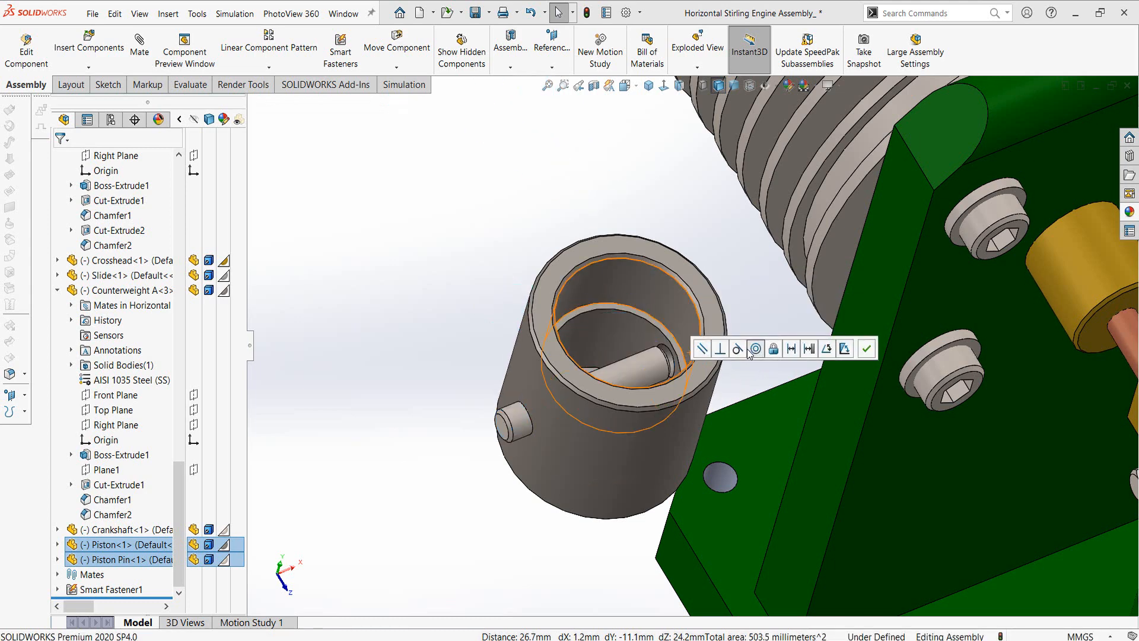
pyautogui.click(440, 390)
# Step: Mate the piston pin's flat end face tangent to the piston's outer cylindrical face
pyautogui.scroll(-3, 511, 439)
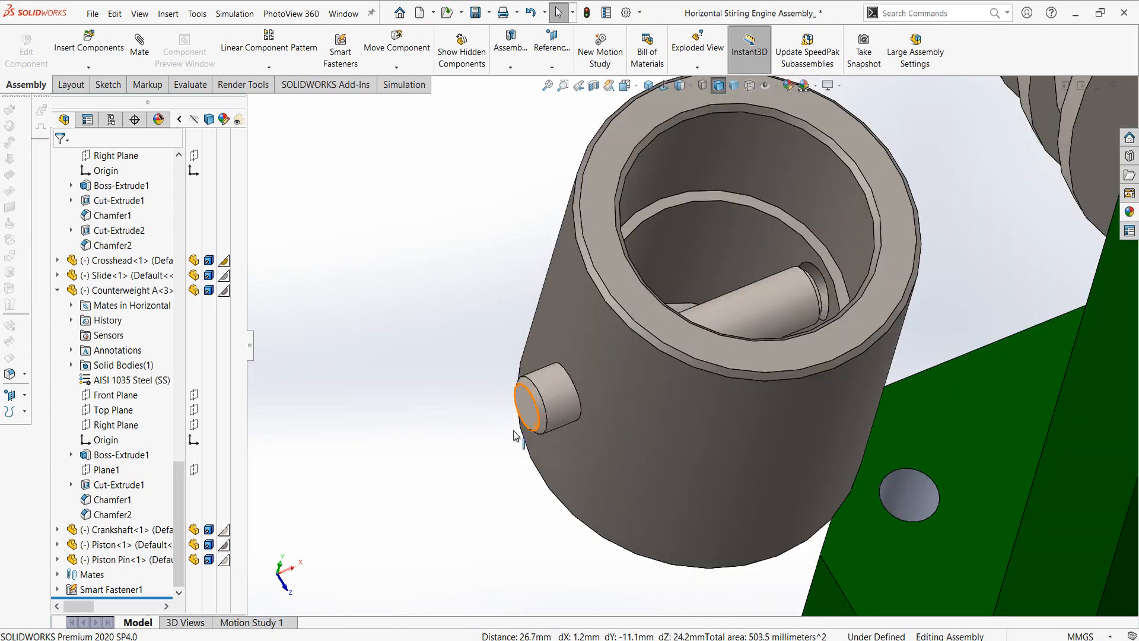
pyautogui.click(529, 407)
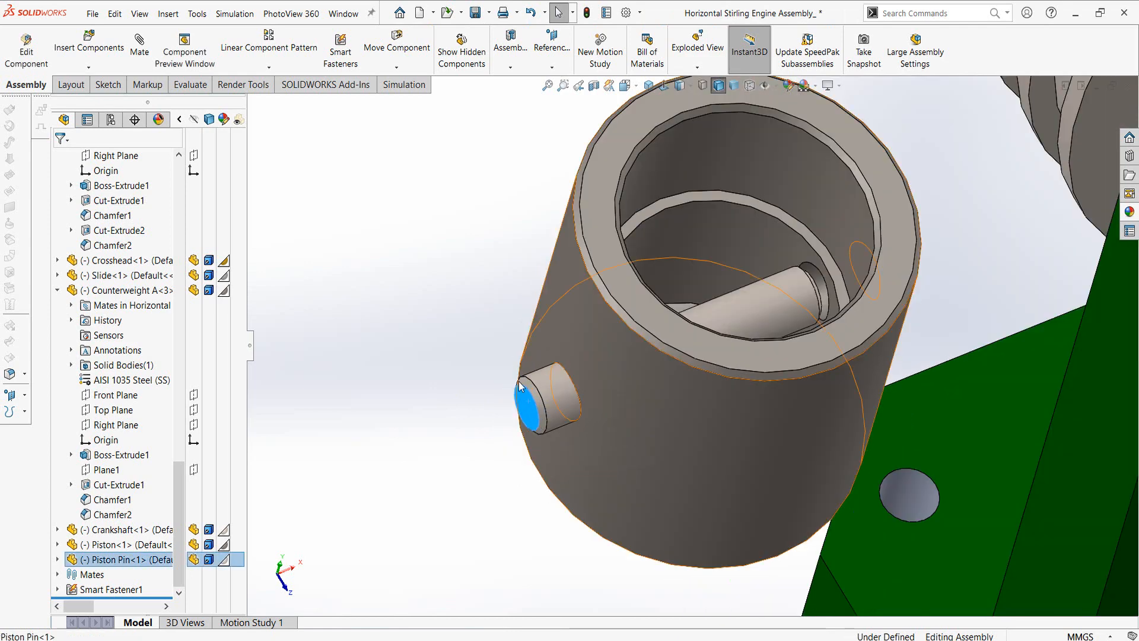
pyautogui.click(580, 324)
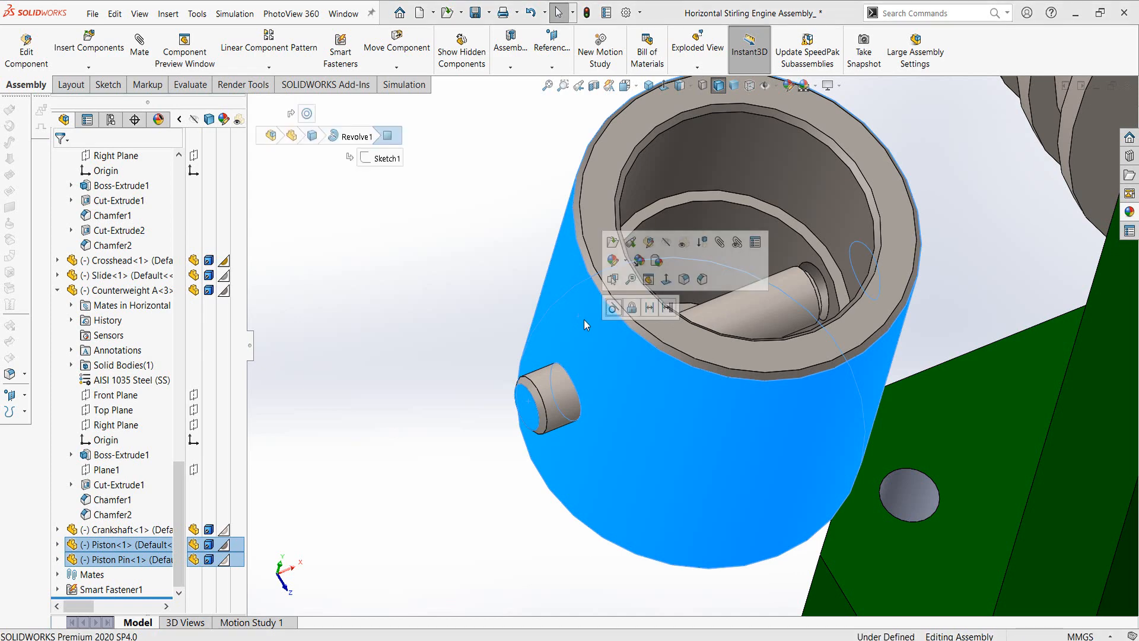
pyautogui.click(614, 308)
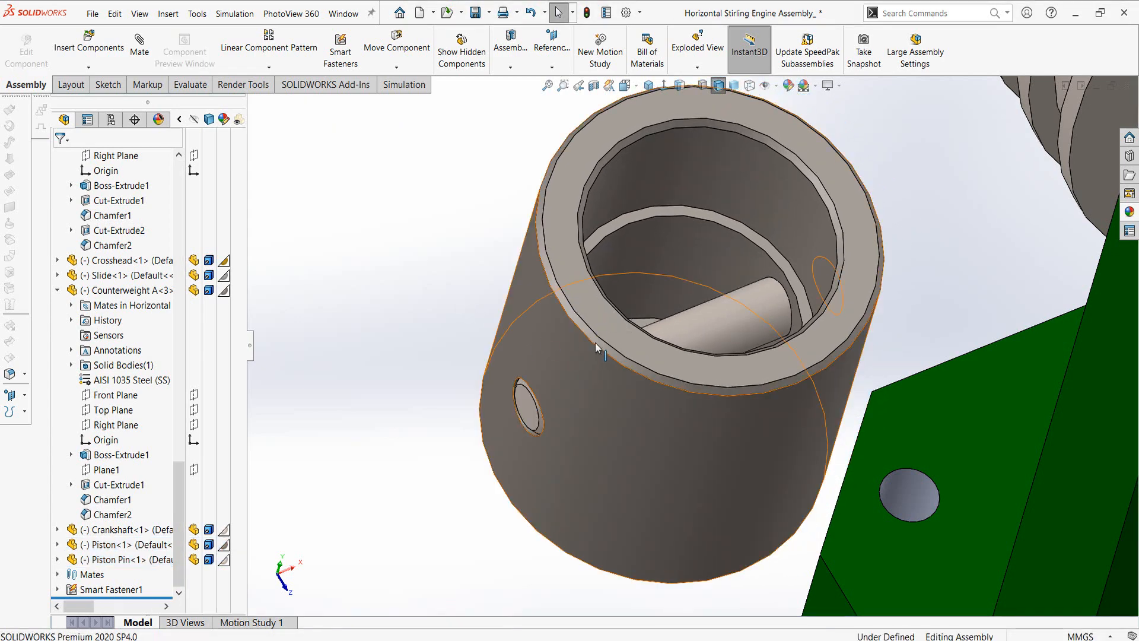
# Step: Add a Parallel mate between the piston pin's end face and the crankshaft's end face
pyautogui.click(713, 324)
pyautogui.scroll(5, 733, 380)
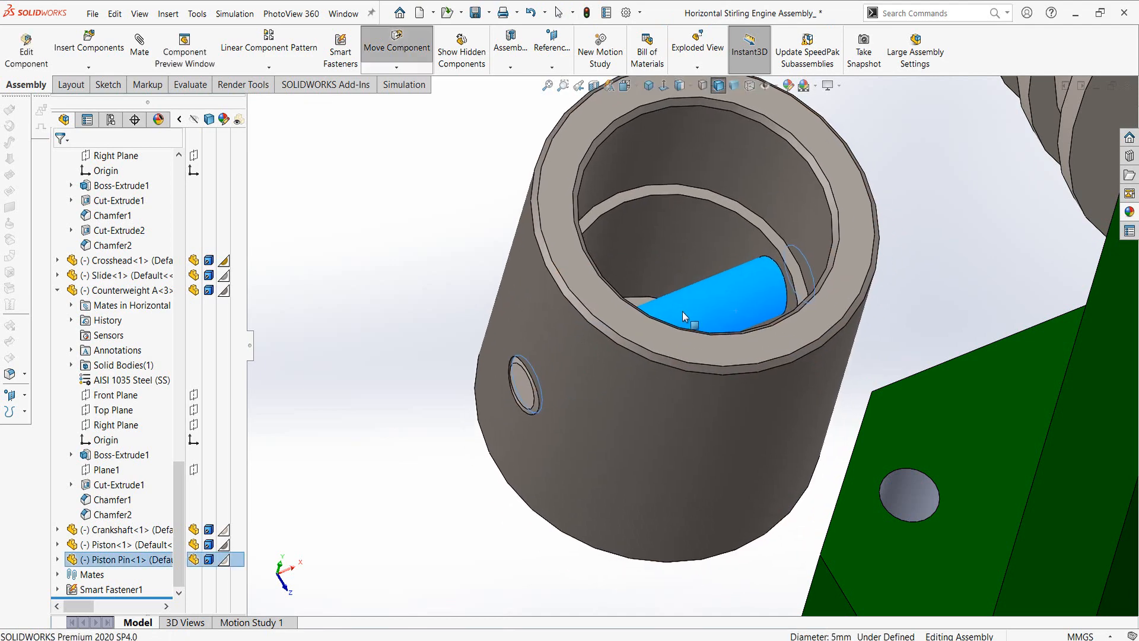
pyautogui.scroll(2, 737, 391)
pyautogui.scroll(-2, 715, 389)
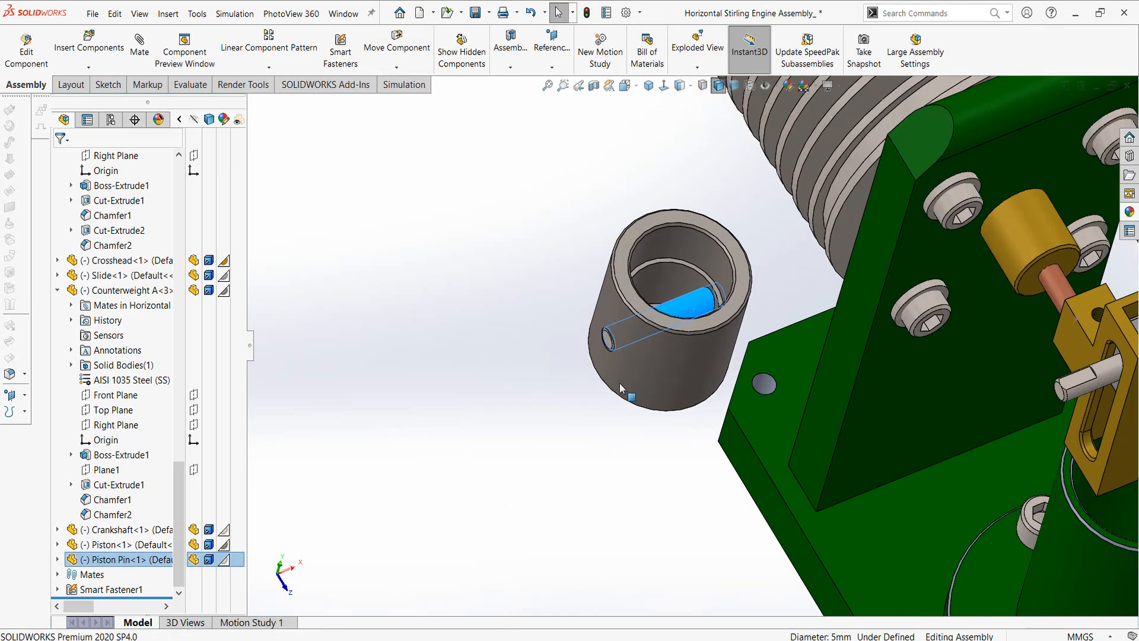
pyautogui.click(481, 318)
pyautogui.click(607, 343)
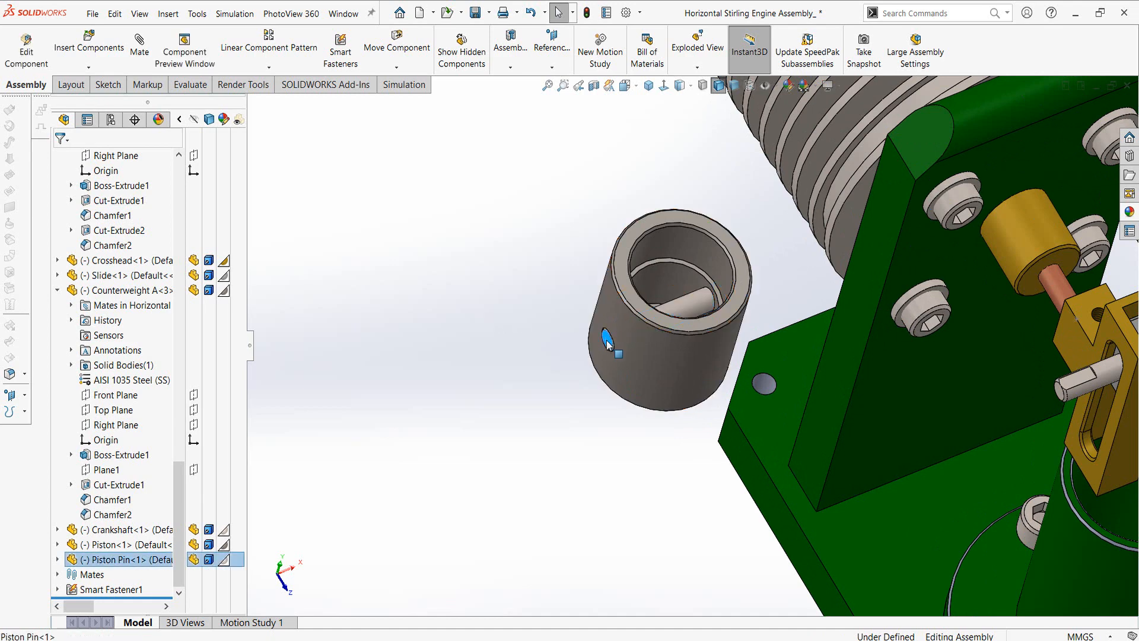
pyautogui.keyDown('ctrl'); pyautogui.click(1060, 392); pyautogui.keyUp('ctrl')
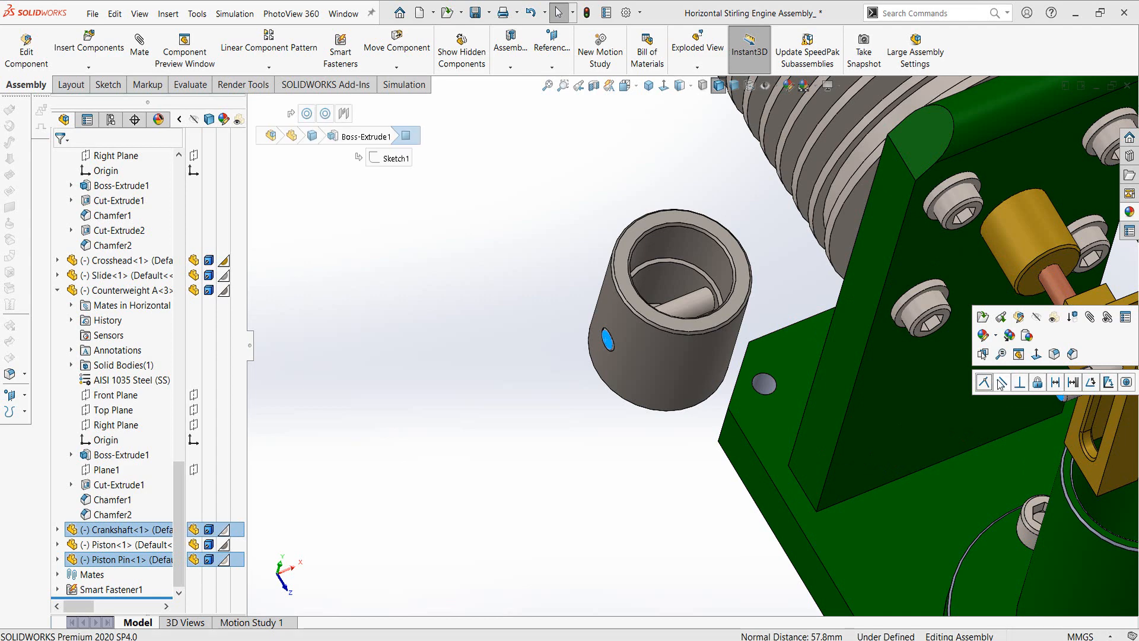
pyautogui.click(1001, 383)
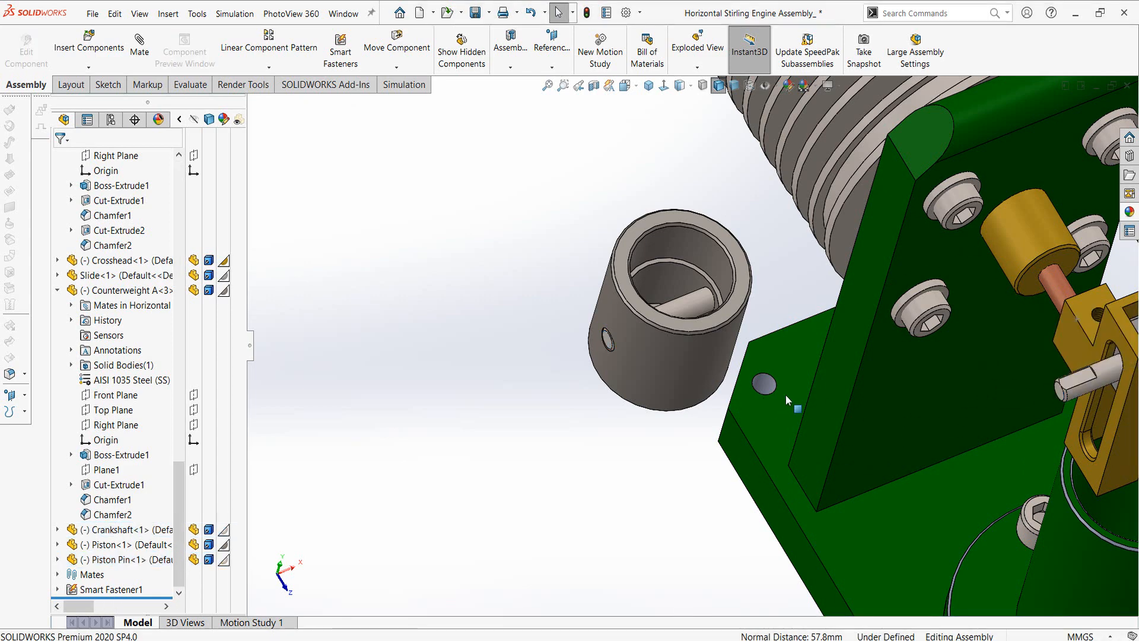
# Step: Mate the piston's outer face concentric with the green upright cylinder and slide the piston down inside it
pyautogui.moveTo(700, 297); pyautogui.dragTo(1123, 486)
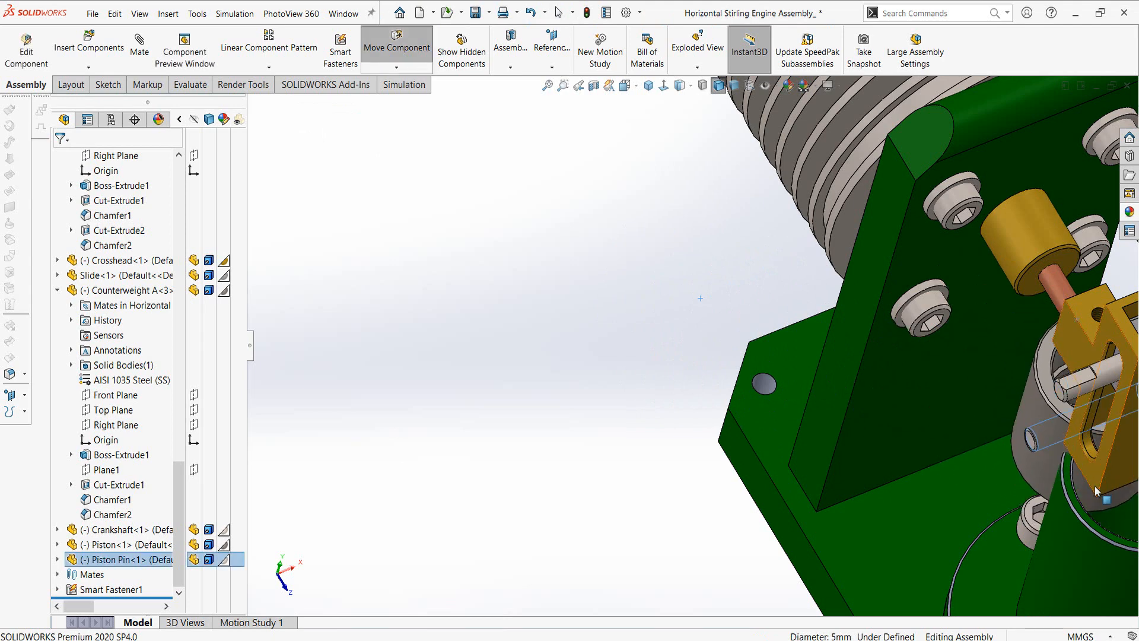
pyautogui.press('z')
pyautogui.press('z')
pyautogui.click(930, 394)
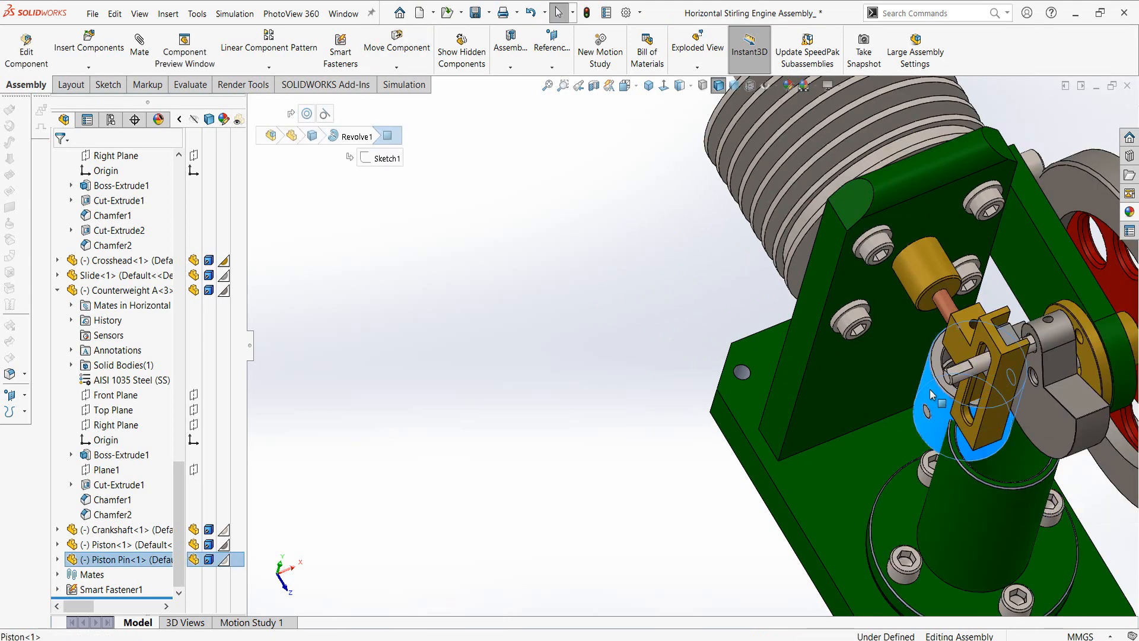
pyautogui.keyDown('ctrl'); pyautogui.click(1020, 464); pyautogui.keyUp('ctrl')
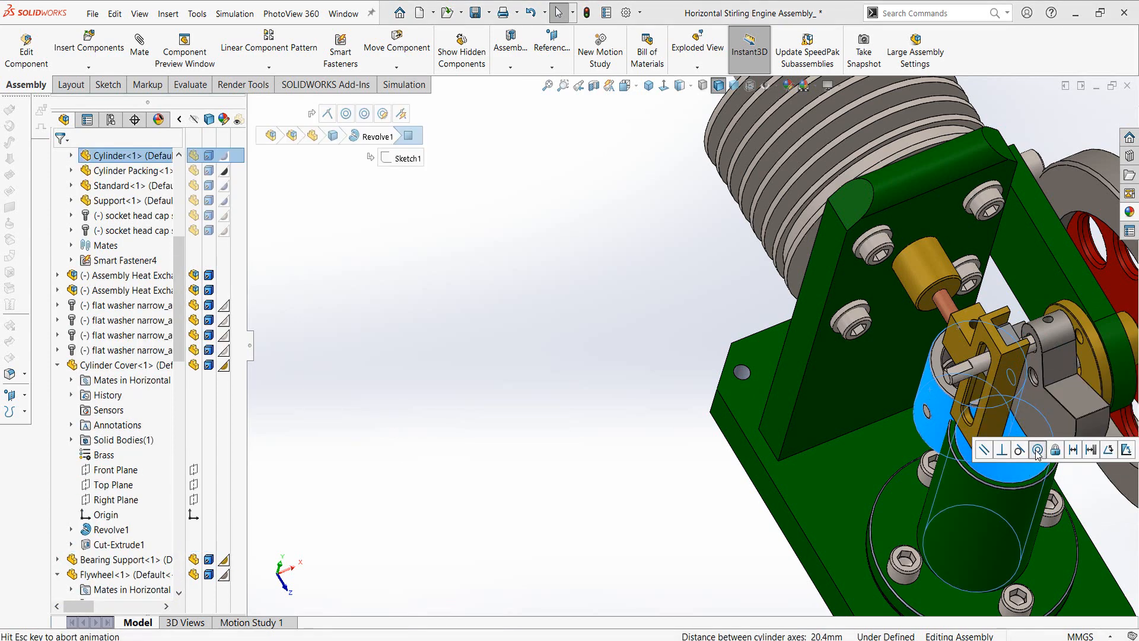
pyautogui.click(1037, 451)
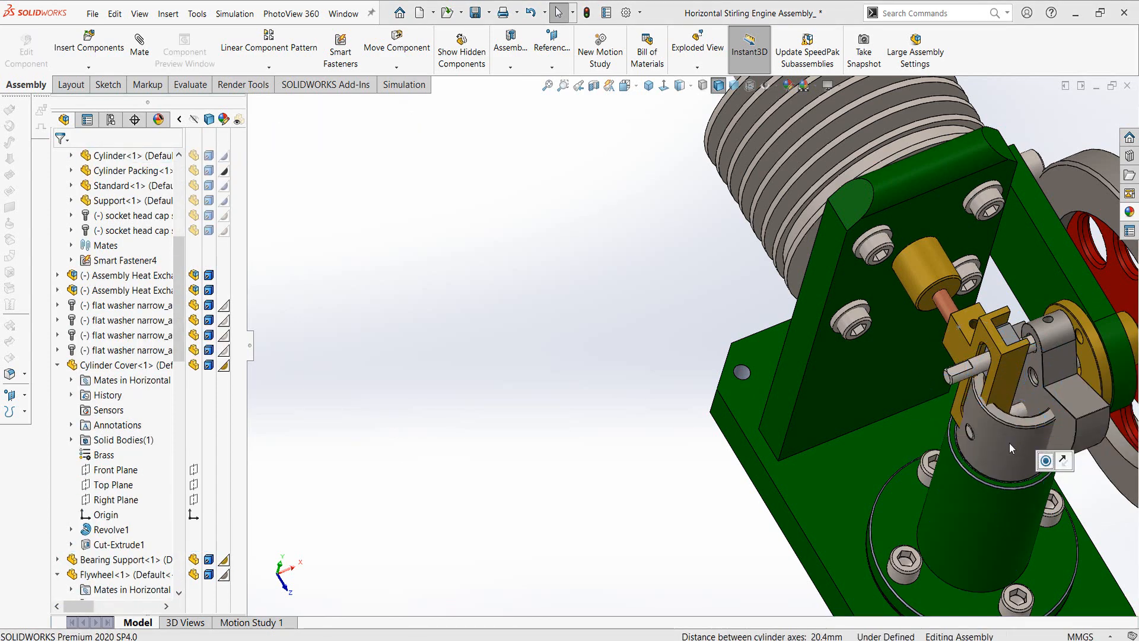
pyautogui.moveTo(1008, 440); pyautogui.dragTo(938, 518)
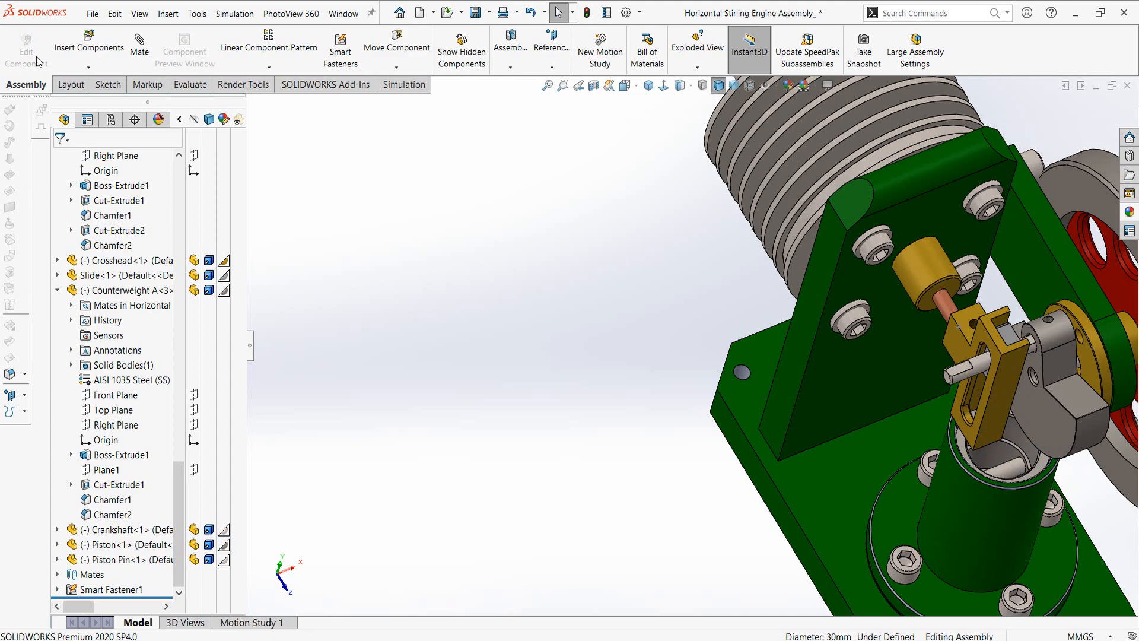
# Step: Insert the Crankrod part from the Parts folder and place it beside the green support
pyautogui.click(89, 43)
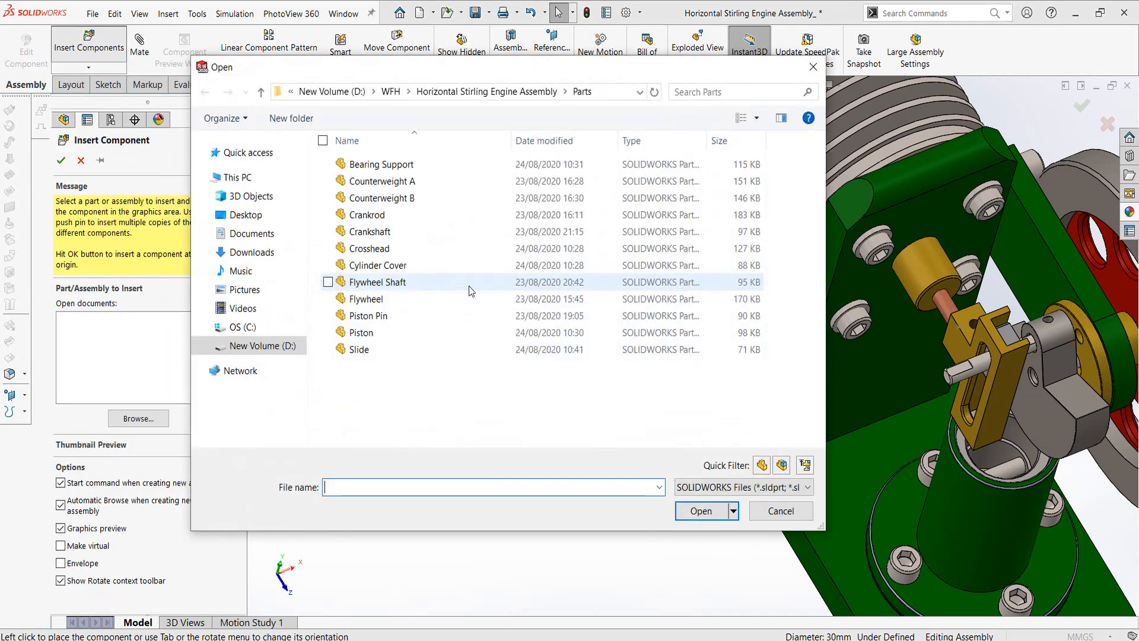
pyautogui.click(345, 215)
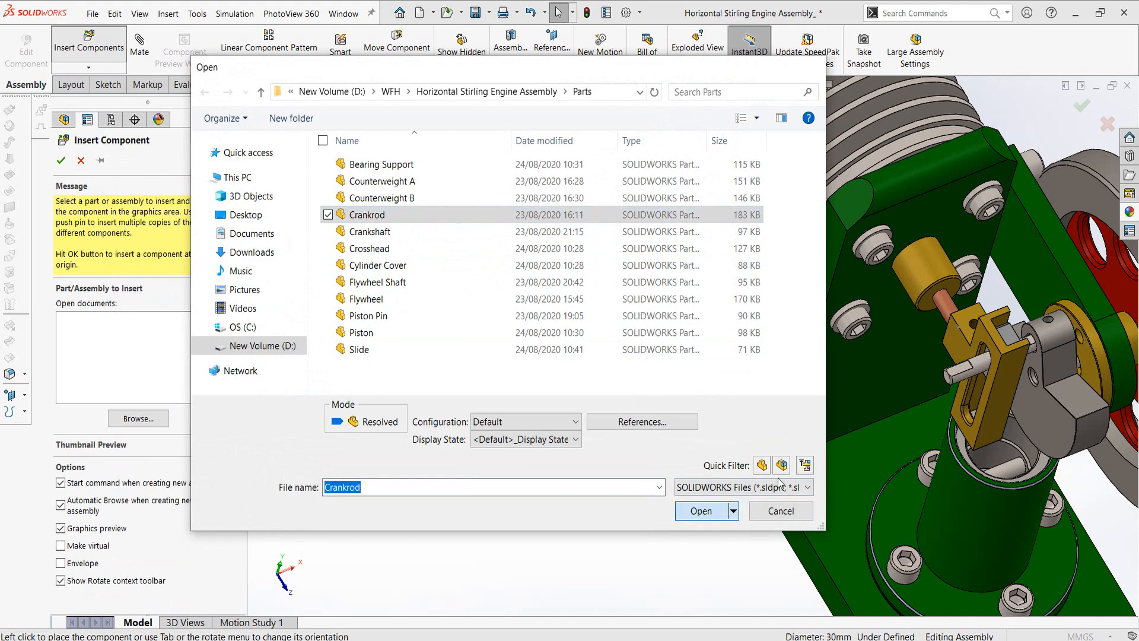
pyautogui.press('Return')
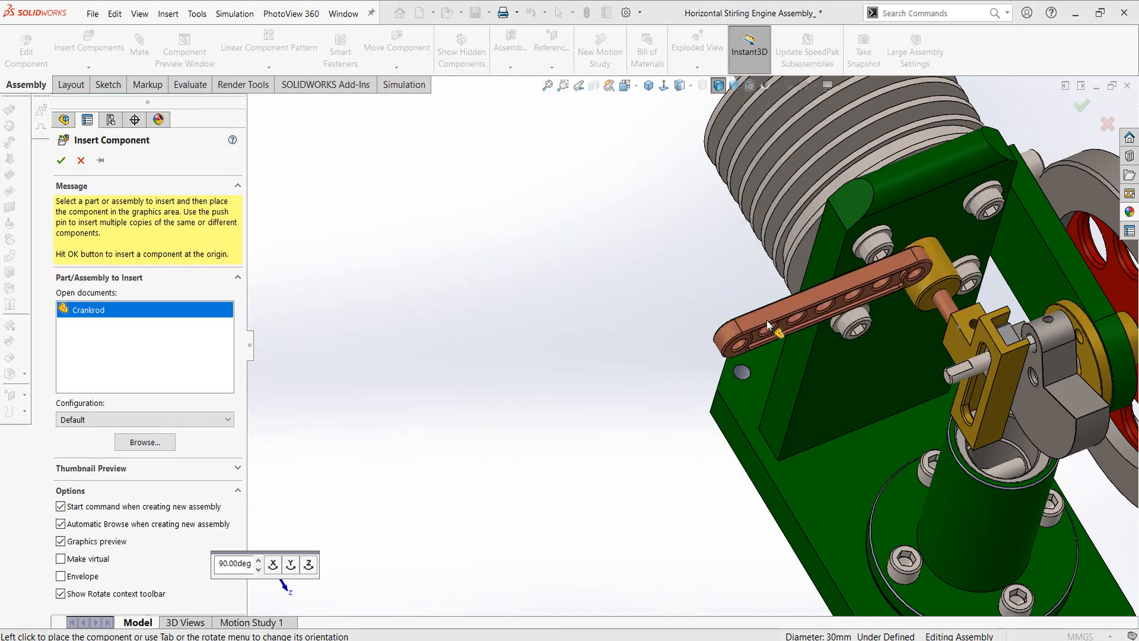
pyautogui.click(766, 319)
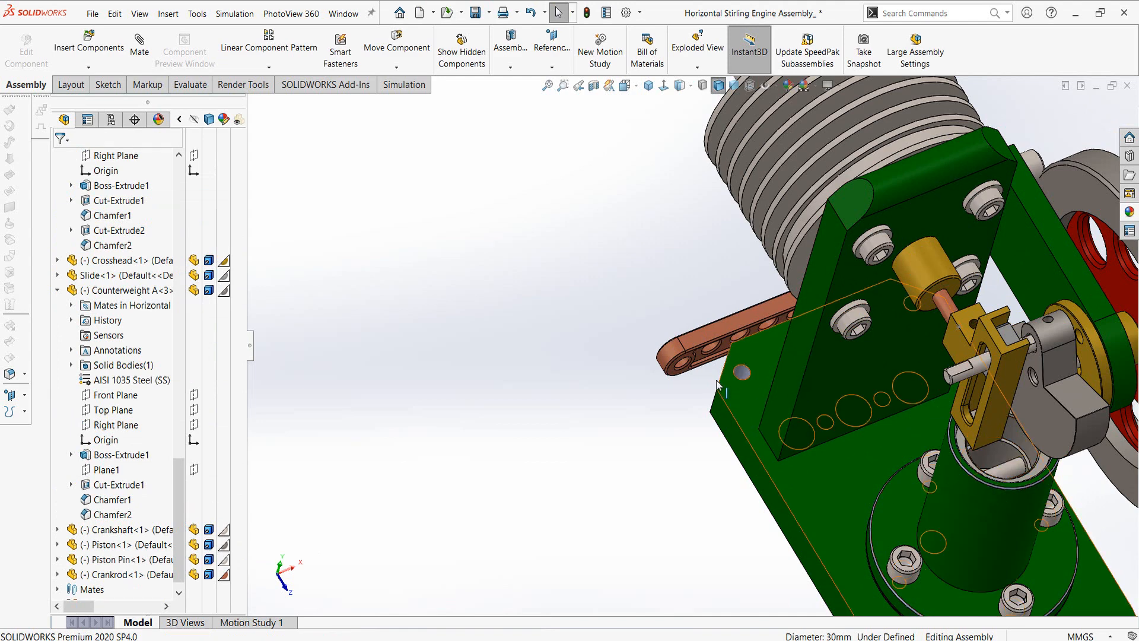
# Step: Mate the crankrod's end hole concentric with the piston pin inside the cylinder
pyautogui.click(682, 363)
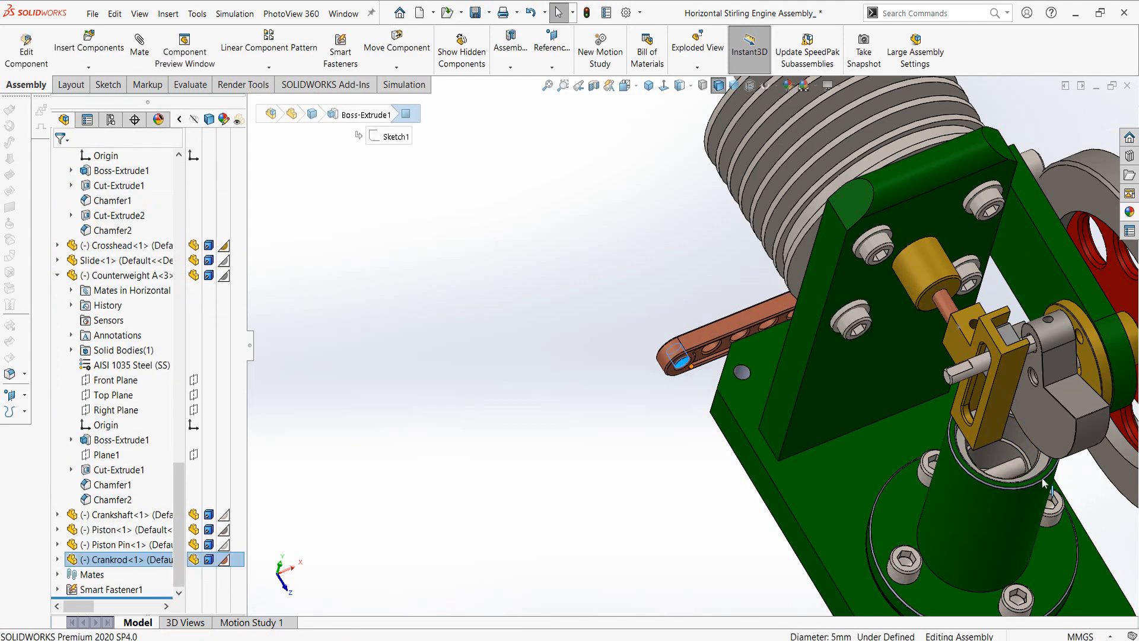
pyautogui.scroll(-3, 1023, 490)
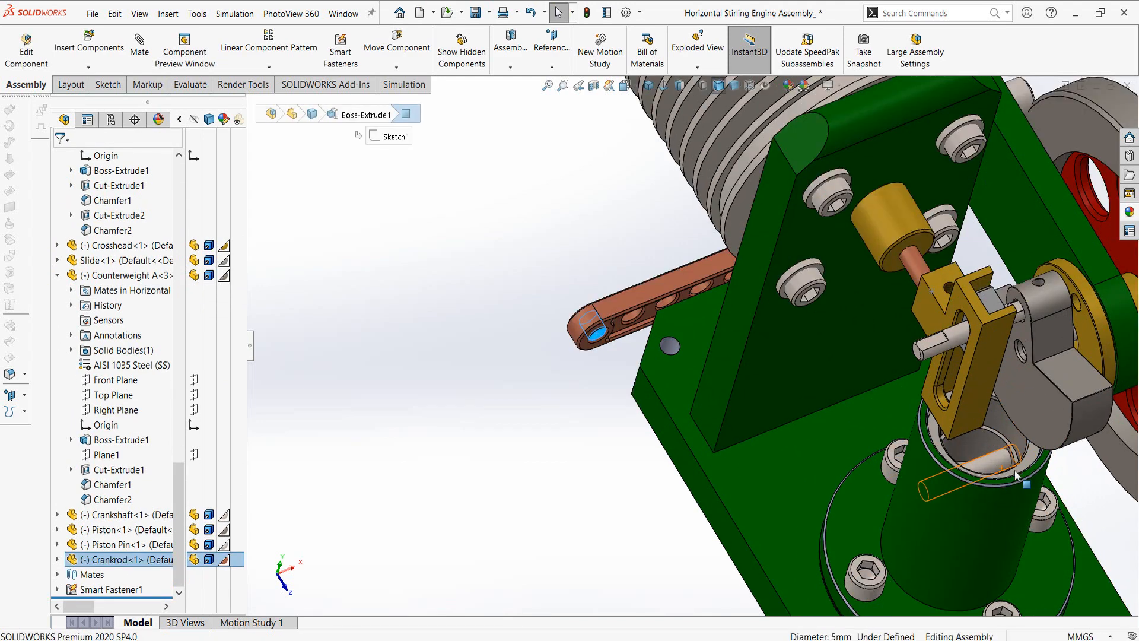
pyautogui.keyDown('ctrl'); pyautogui.click(967, 460); pyautogui.keyUp('ctrl')
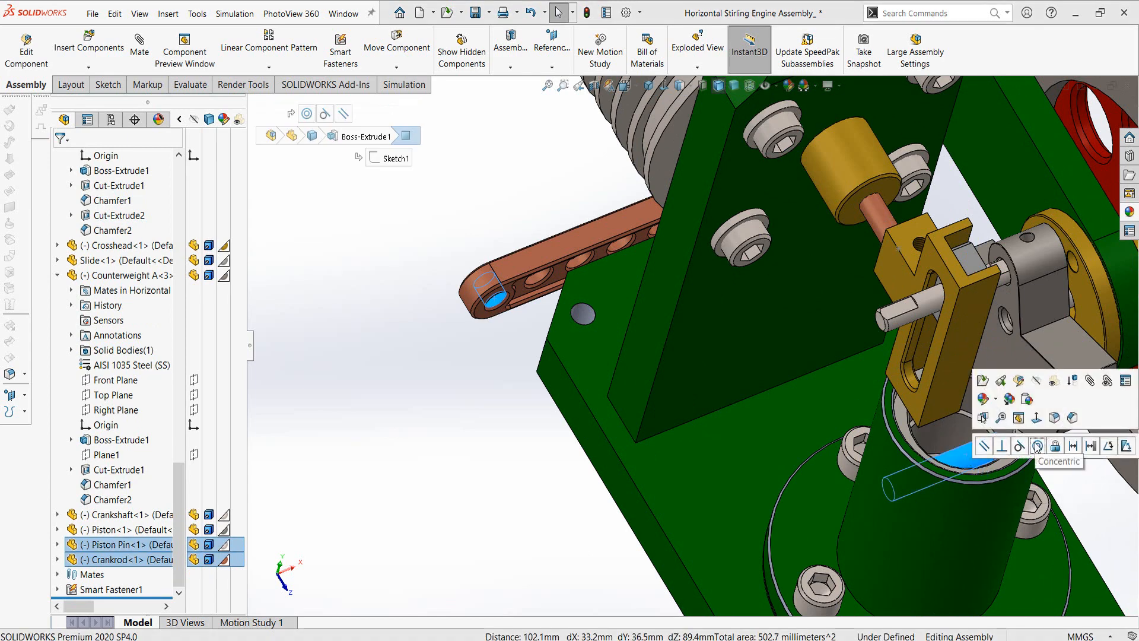
pyautogui.click(1037, 447)
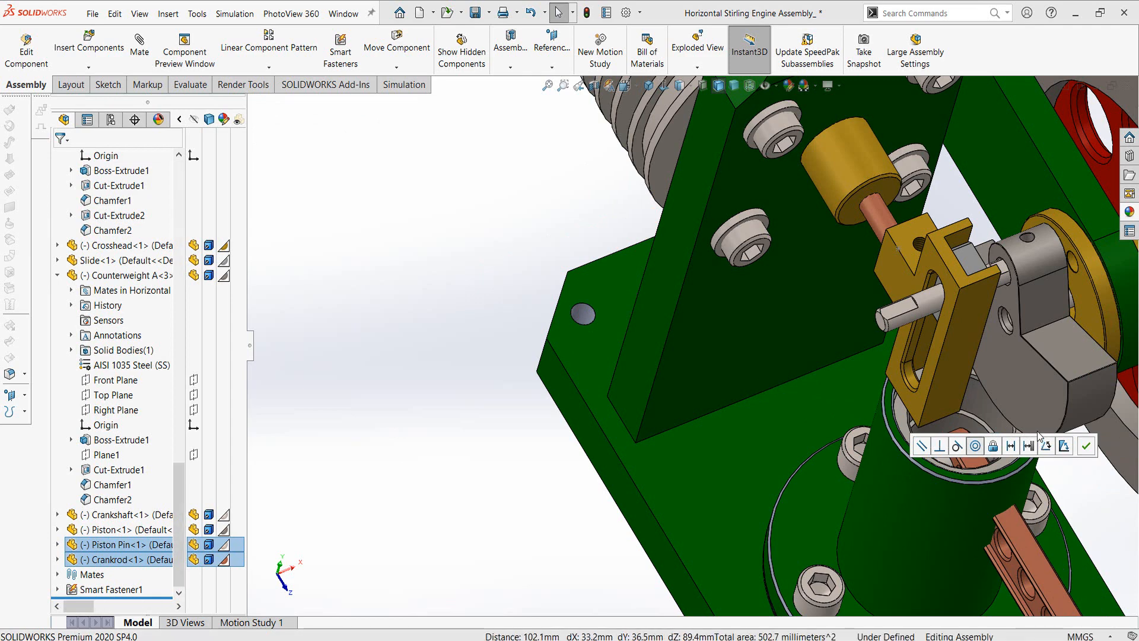
pyautogui.click(406, 274)
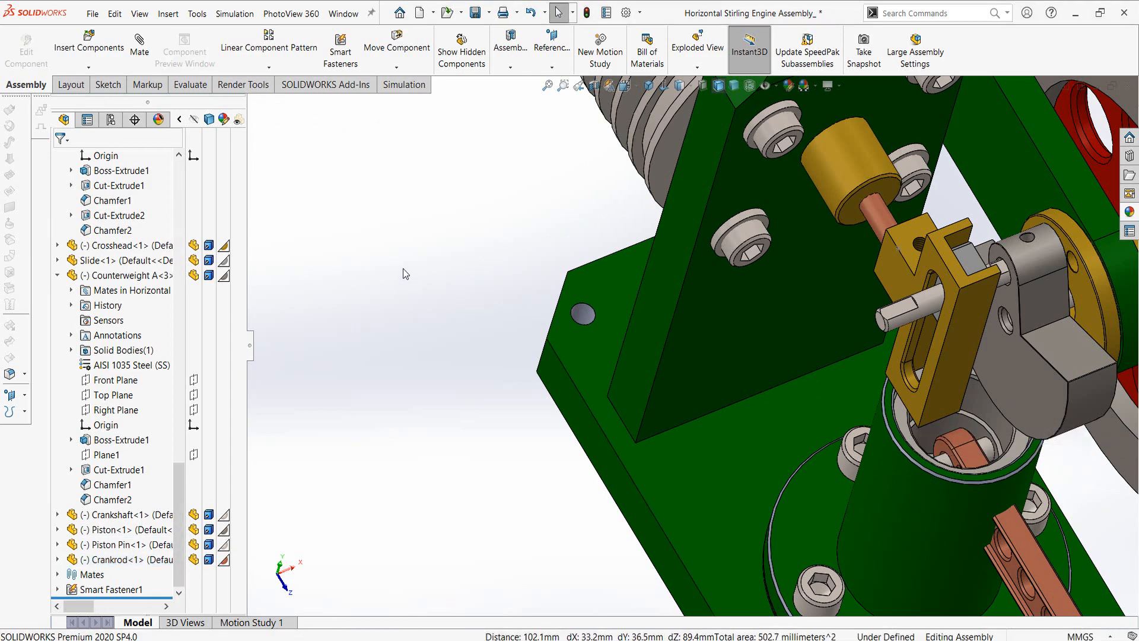
# Step: Isolate the crankrod, piston pin and crankshaft from the rest of the assembly
pyautogui.click(1023, 532)
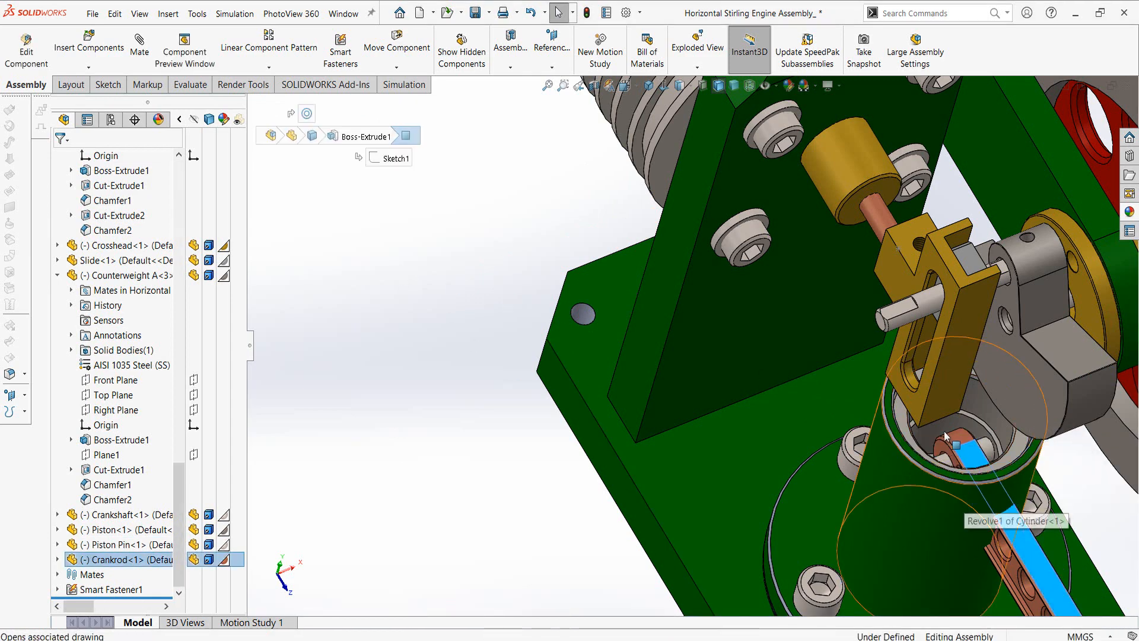
pyautogui.moveTo(966, 497); pyautogui.dragTo(933, 472, button='middle')
pyautogui.keyDown('ctrl'); pyautogui.click(933, 471); pyautogui.keyUp('ctrl')
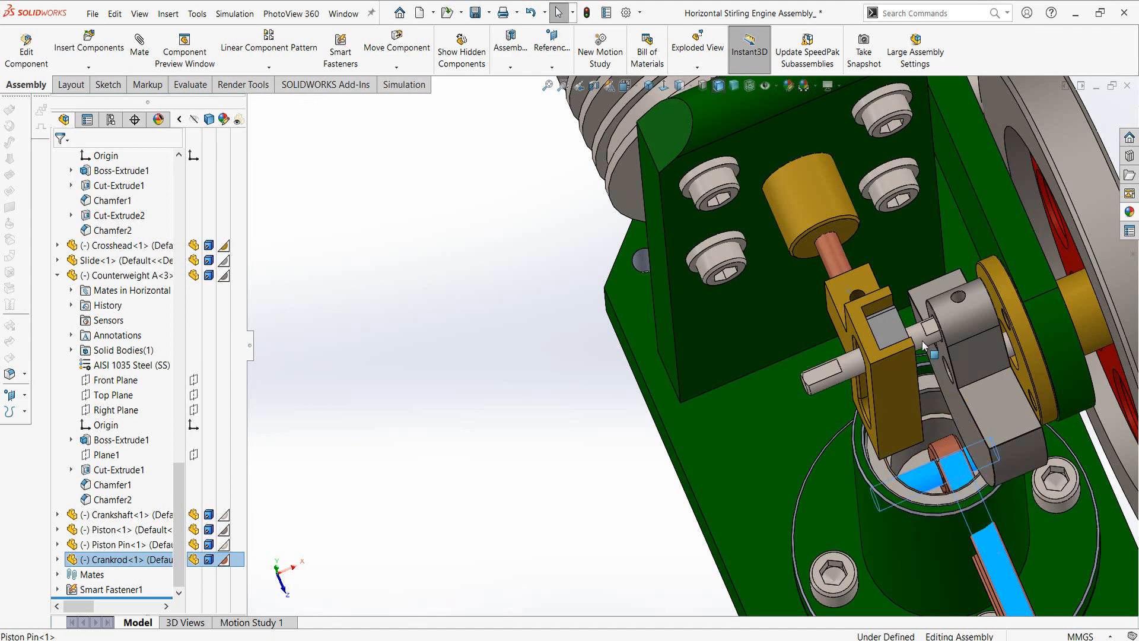
pyautogui.keyDown('ctrl'); pyautogui.click(919, 341); pyautogui.keyUp('ctrl')
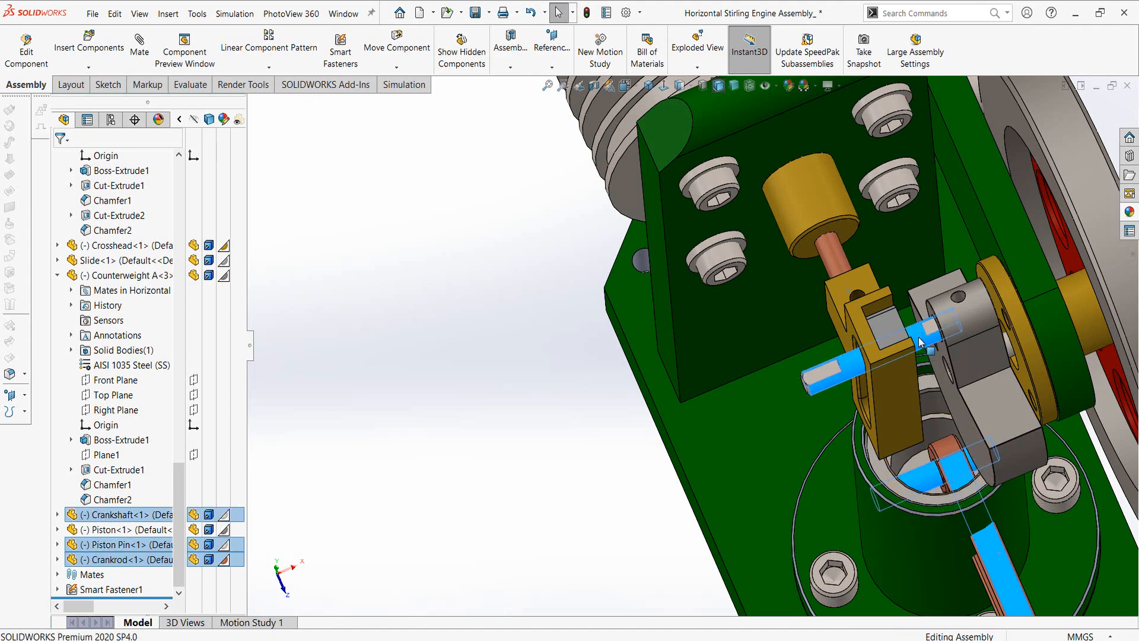
pyautogui.rightClick(919, 341)
pyautogui.click(955, 258)
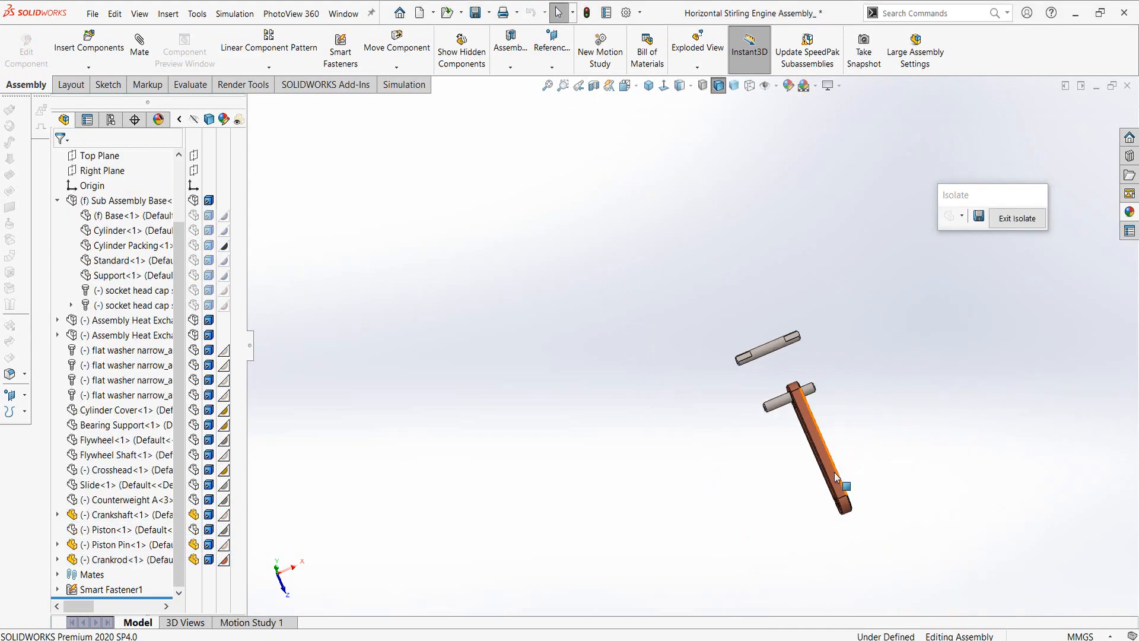
# Step: Swing the crankrod up toward the crankshaft and mate its free end hole concentric with the crankshaft's cylindrical face
pyautogui.moveTo(836, 477); pyautogui.dragTo(802, 368)
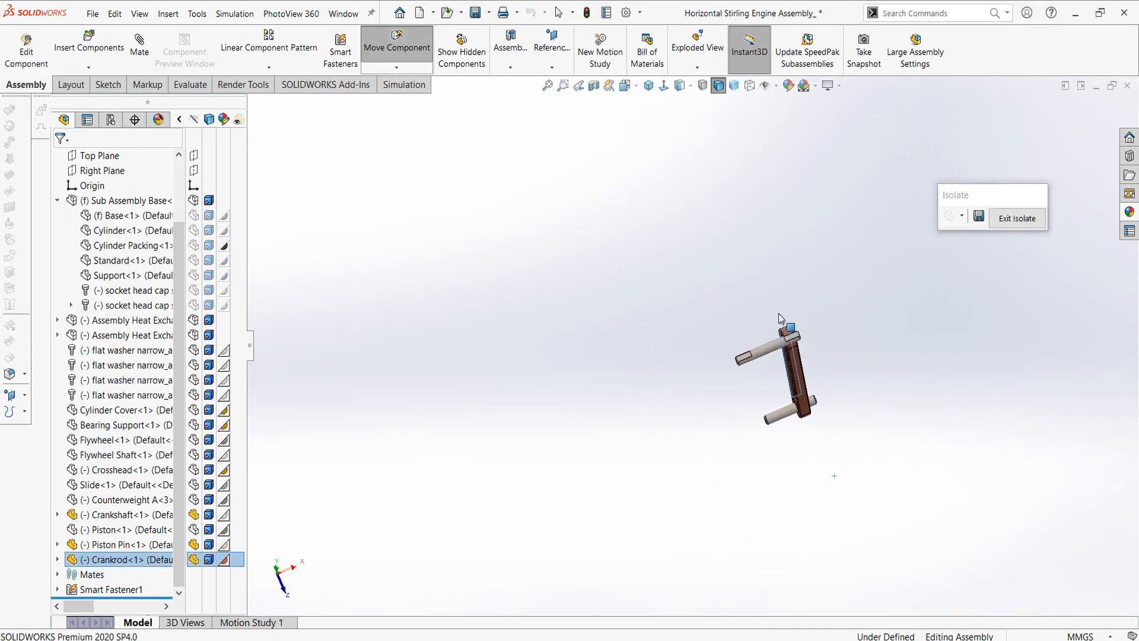
pyautogui.scroll(-5, 830, 353)
pyautogui.scroll(-2, 741, 348)
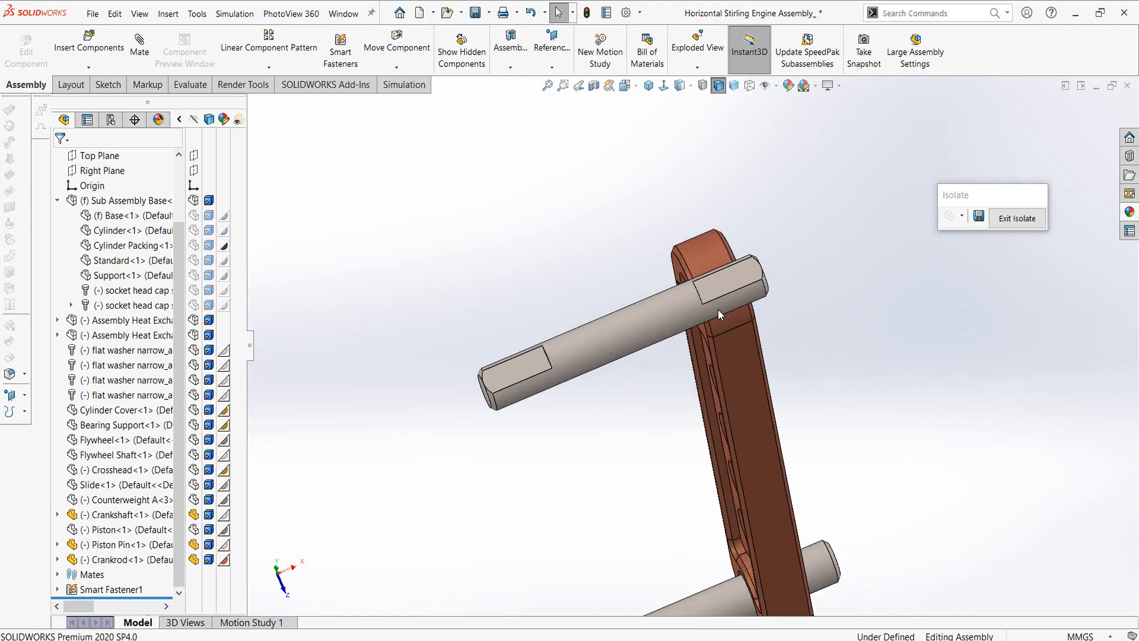
pyautogui.moveTo(718, 309); pyautogui.dragTo(752, 315, button='middle')
pyautogui.click(639, 282)
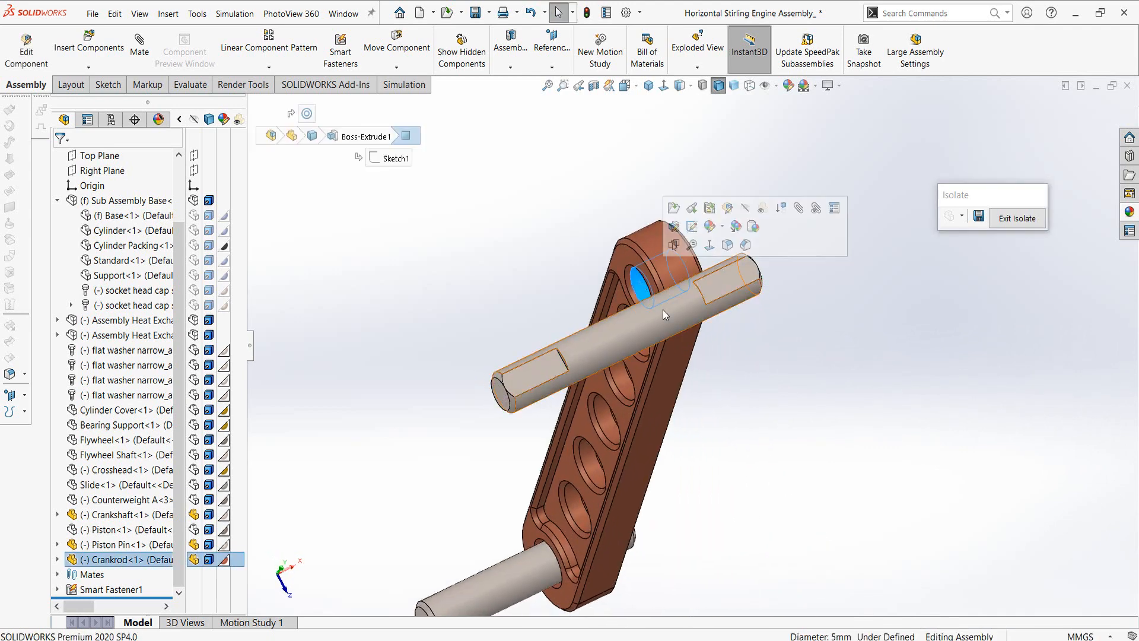
pyautogui.moveTo(663, 308)
pyautogui.mouseDown(button='middle')
pyautogui.moveTo(669, 300)
pyautogui.moveTo(656, 303)
pyautogui.mouseUp(button='middle')
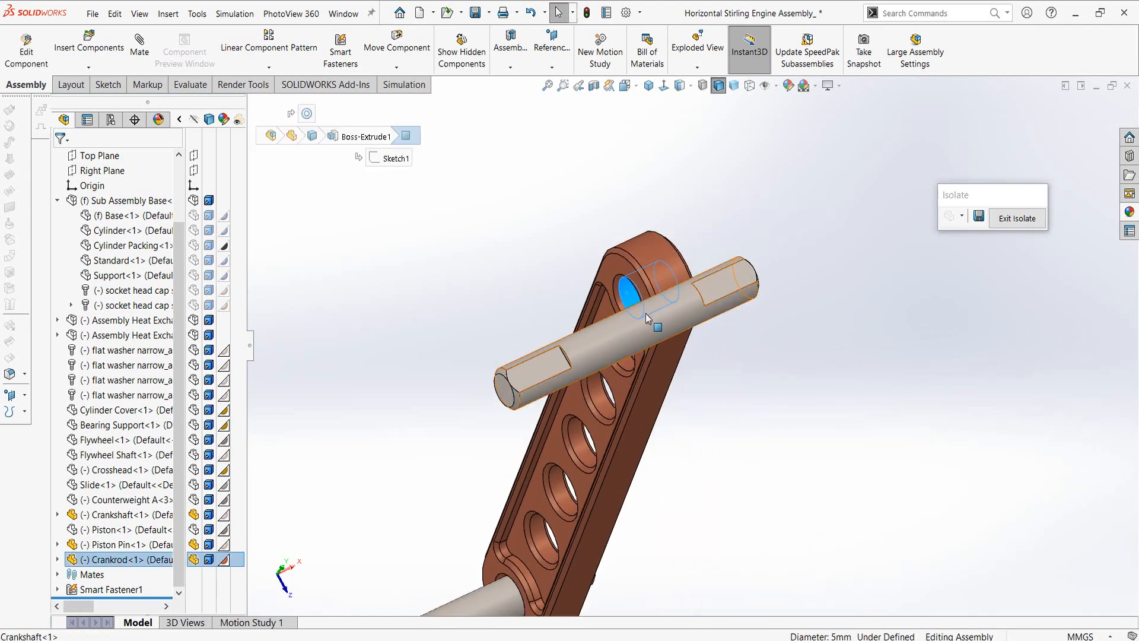
pyautogui.keyDown('ctrl'); pyautogui.click(645, 314); pyautogui.keyUp('ctrl')
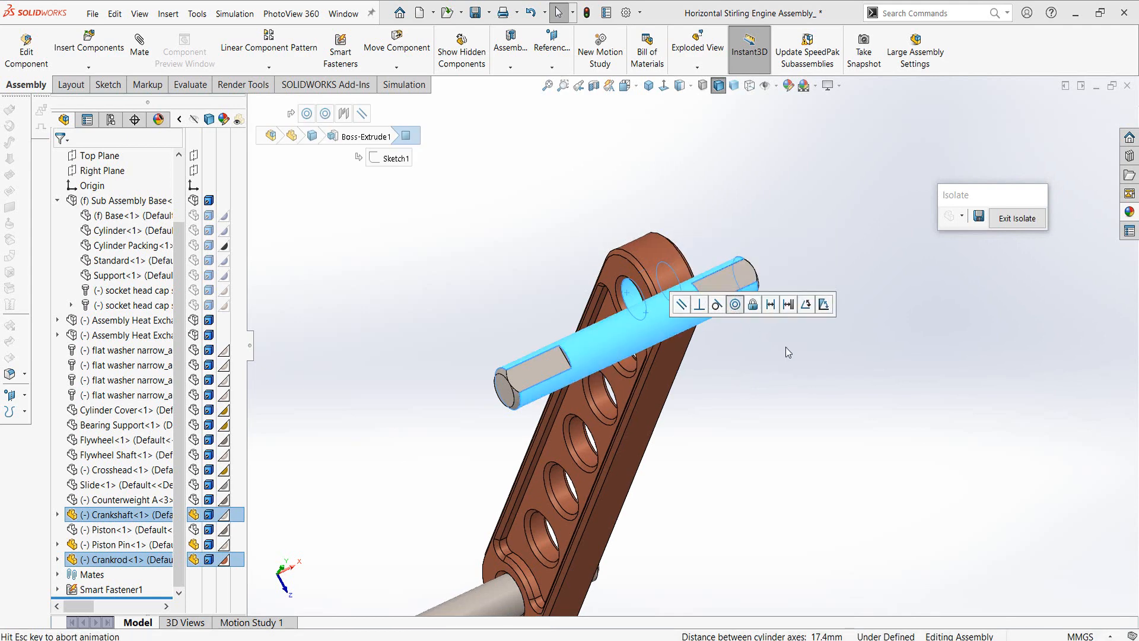
pyautogui.click(876, 464)
# Step: Move the crankrod slightly to test the linkage, and exit the Isolate mode
pyautogui.moveTo(846, 425); pyautogui.dragTo(767, 390, button='middle')
pyautogui.moveTo(628, 379); pyautogui.dragTo(605, 389)
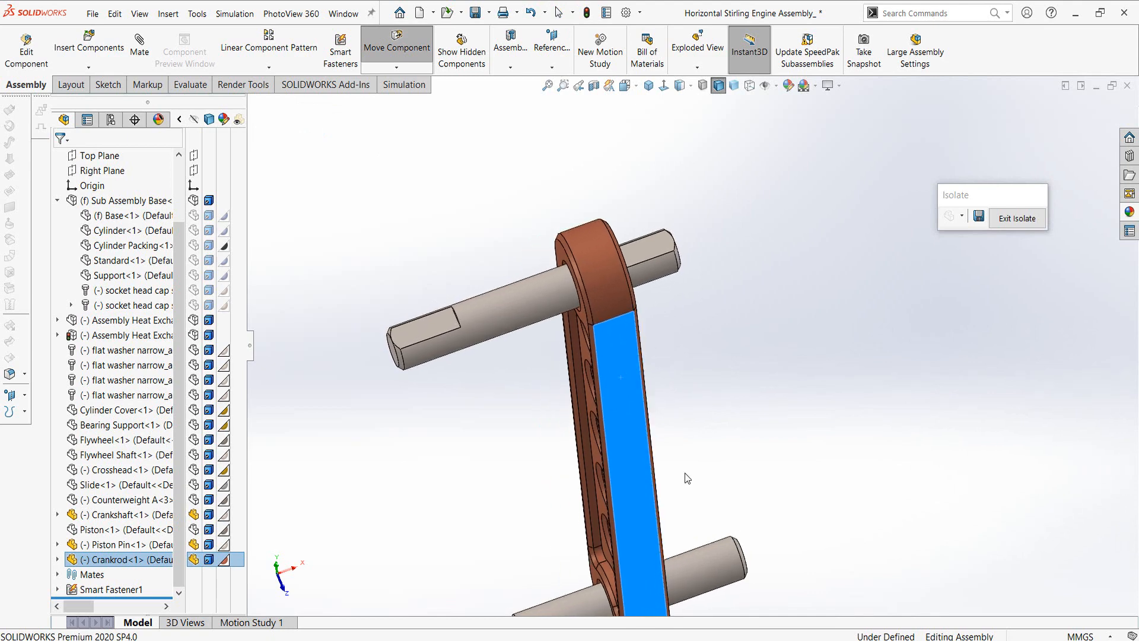
pyautogui.moveTo(684, 474); pyautogui.dragTo(620, 442, button='middle')
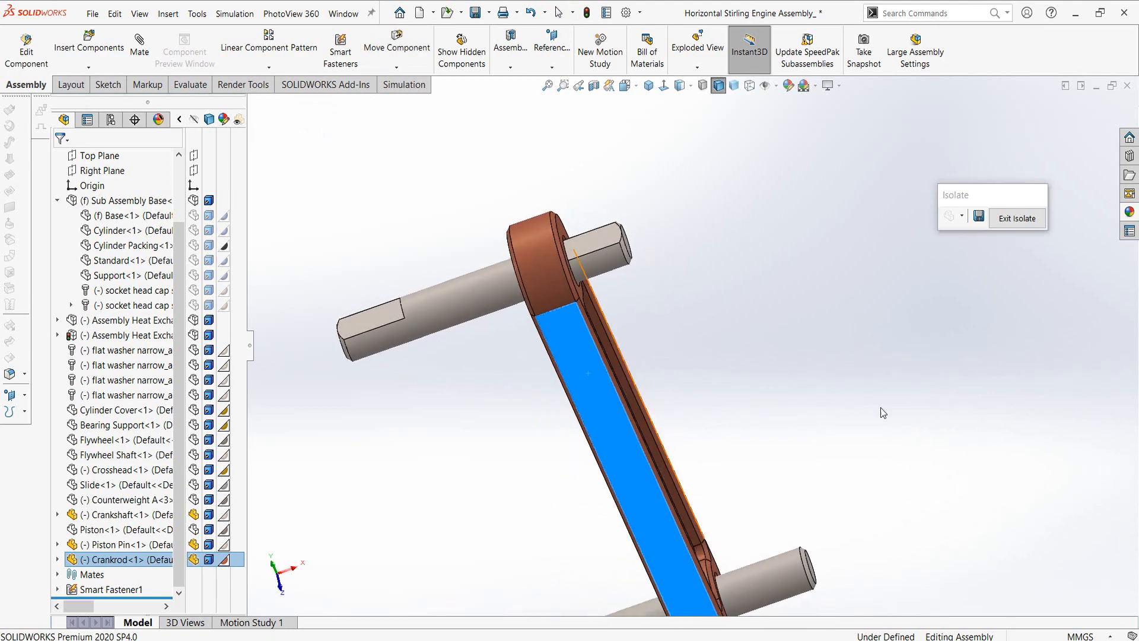
pyautogui.click(1018, 218)
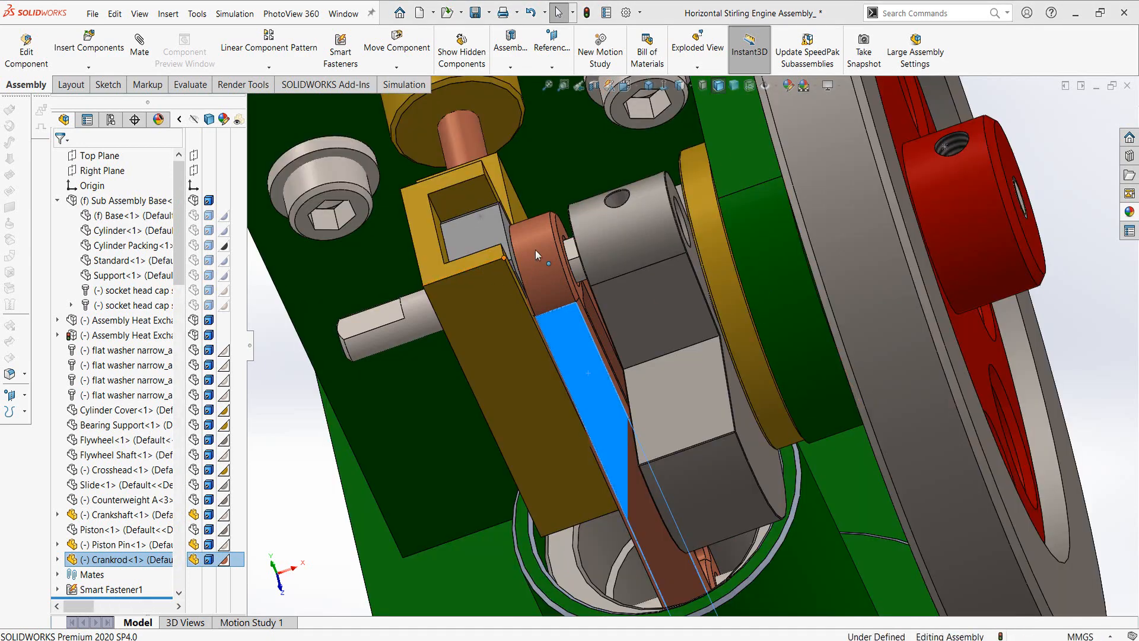
# Step: Add a 0.5 mm distance mate between the crankrod's side face and the facing side of the crosshead
pyautogui.scroll(-6, 546, 265)
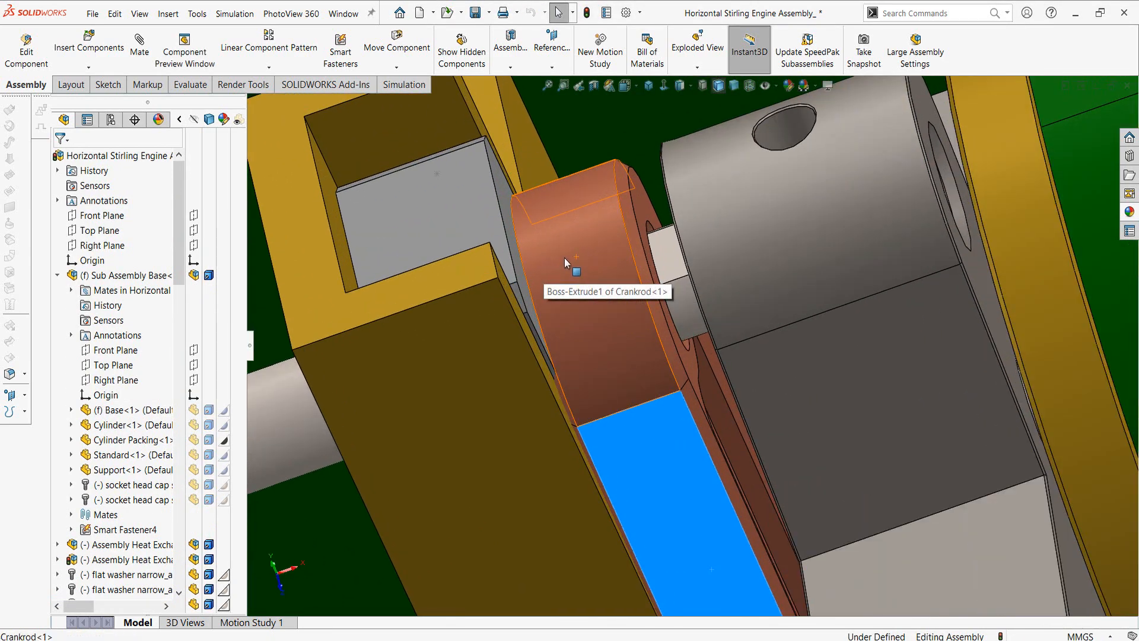
pyautogui.moveTo(564, 257)
pyautogui.mouseDown()
pyautogui.moveTo(585, 258)
pyautogui.moveTo(567, 250)
pyautogui.mouseUp()
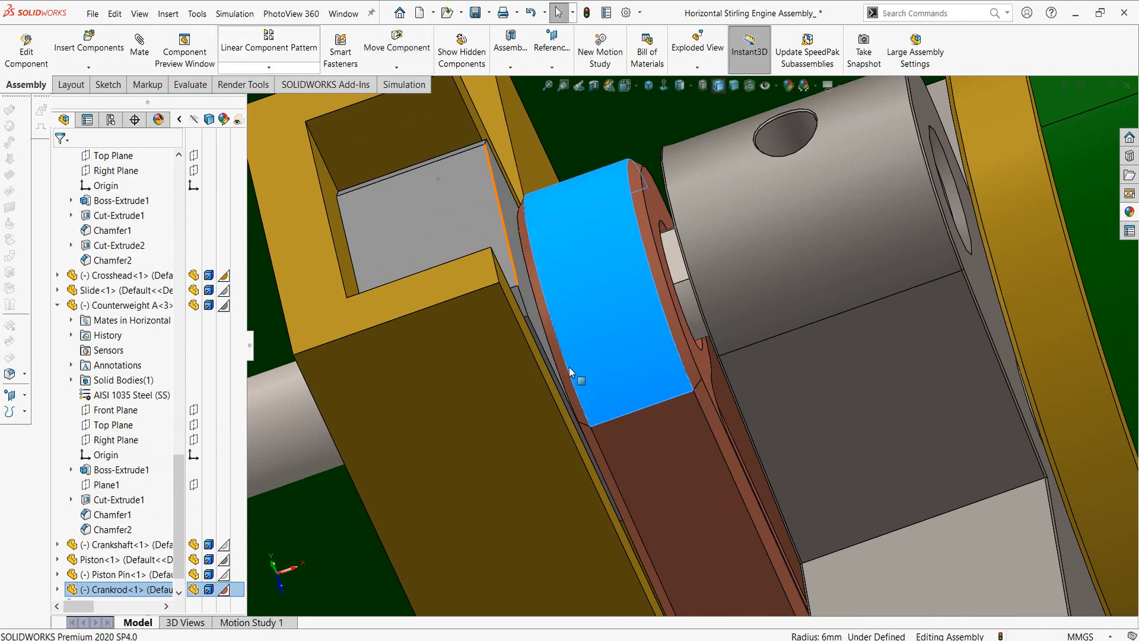
pyautogui.moveTo(576, 348); pyautogui.dragTo(640, 395, button='middle')
pyautogui.click(578, 426)
pyautogui.moveTo(651, 467); pyautogui.dragTo(603, 466)
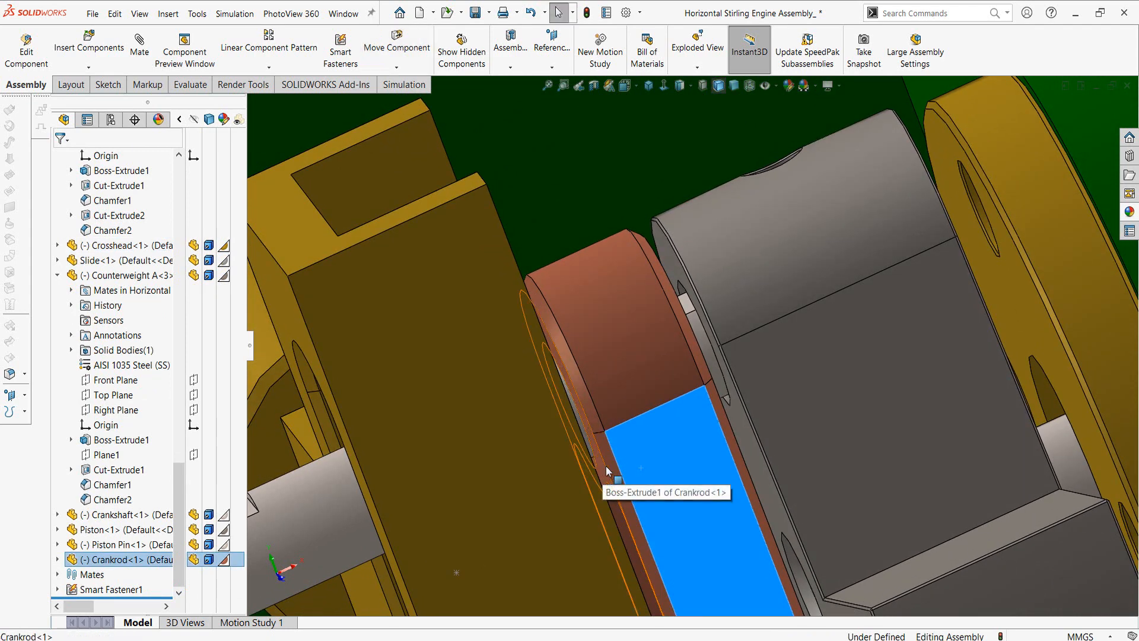
pyautogui.click(606, 465)
pyautogui.moveTo(620, 465); pyautogui.dragTo(601, 479, button='middle')
pyautogui.keyDown('ctrl'); pyautogui.click(600, 479); pyautogui.keyUp('ctrl')
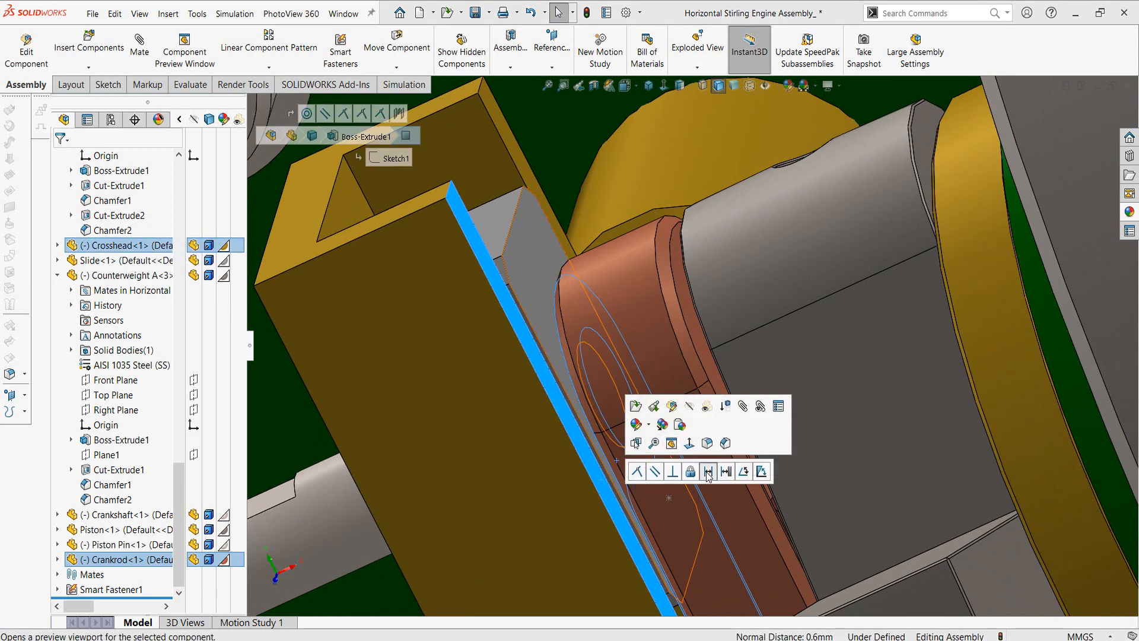
pyautogui.click(708, 473)
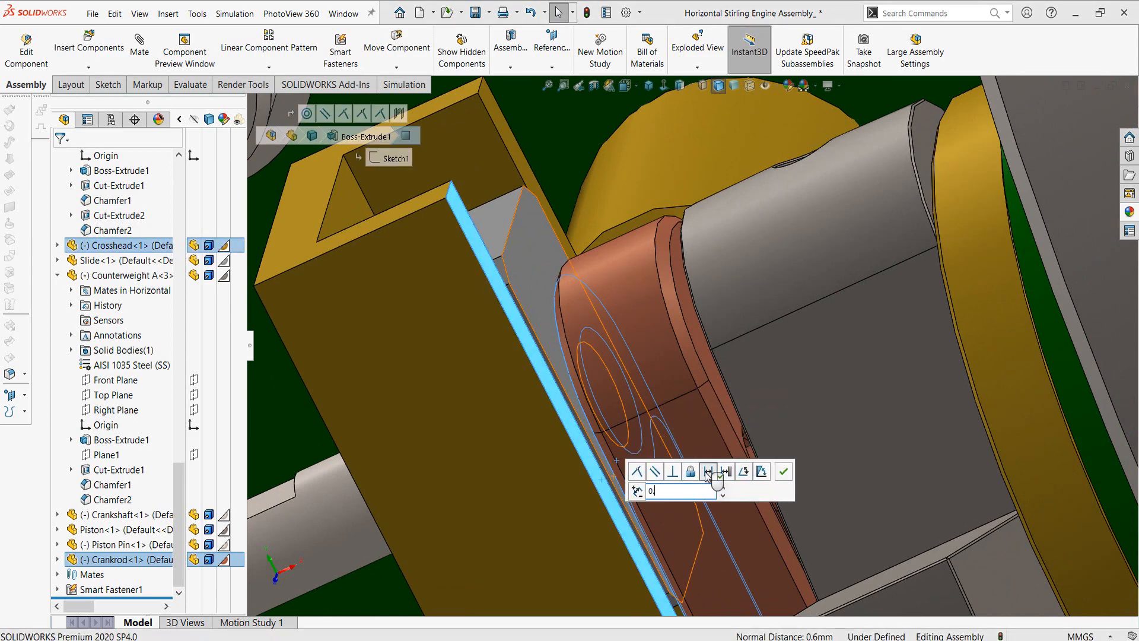
pyautogui.write('0.5')
pyautogui.press('Return')
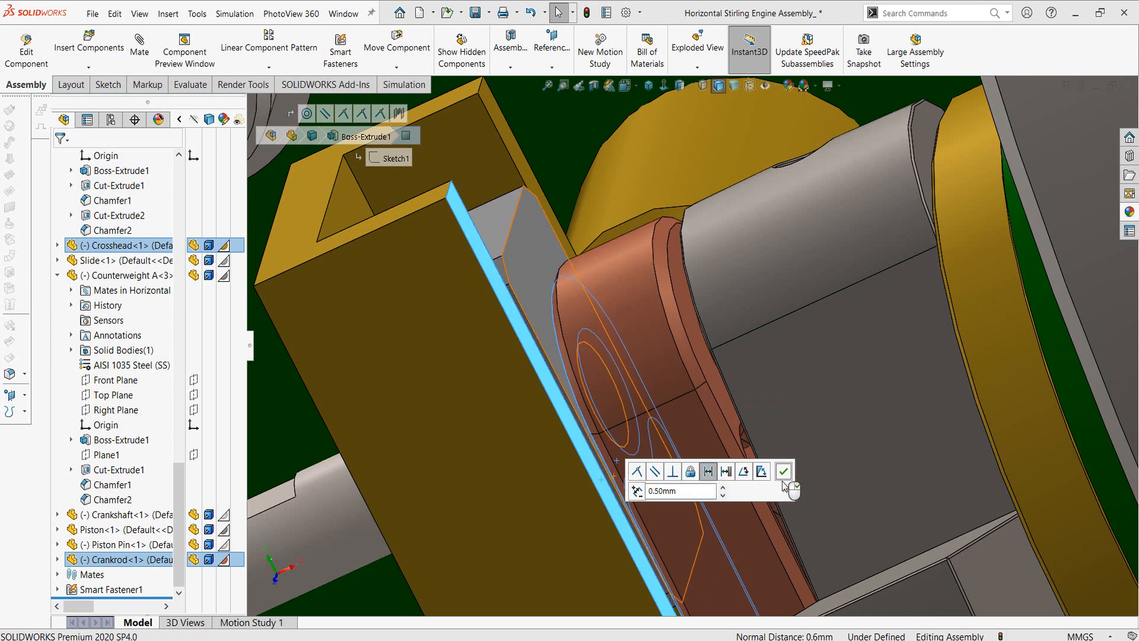
pyautogui.click(783, 472)
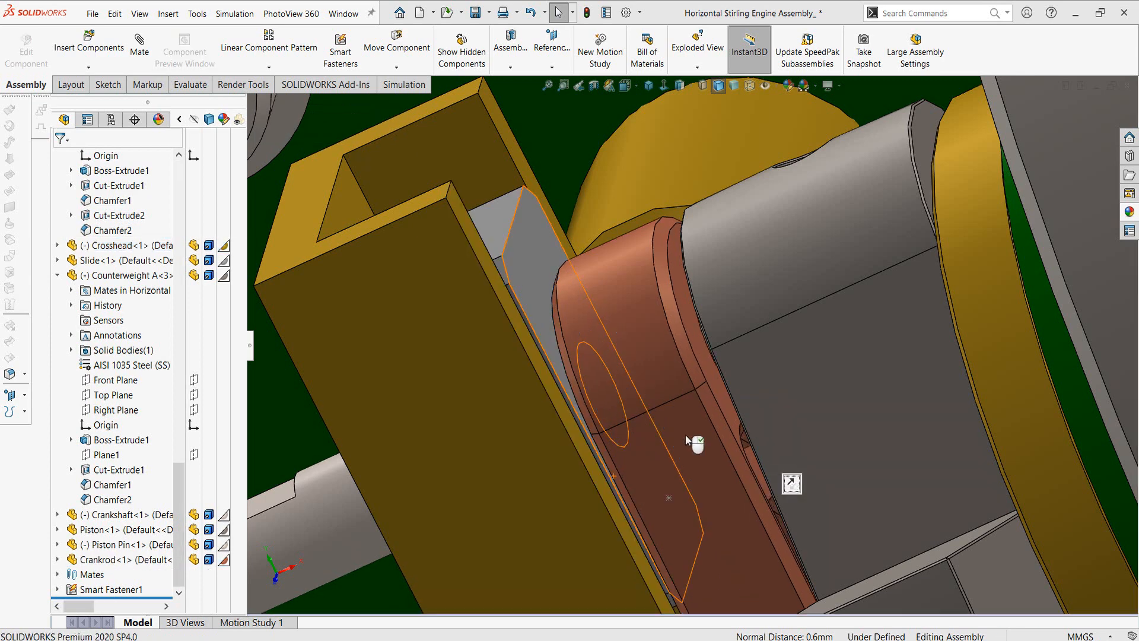
# Step: Insert the Counterweight B part from the Parts folder and place it beside the crosshead, in front of the green support
pyautogui.scroll(3, 686, 440)
pyautogui.scroll(5, 684, 439)
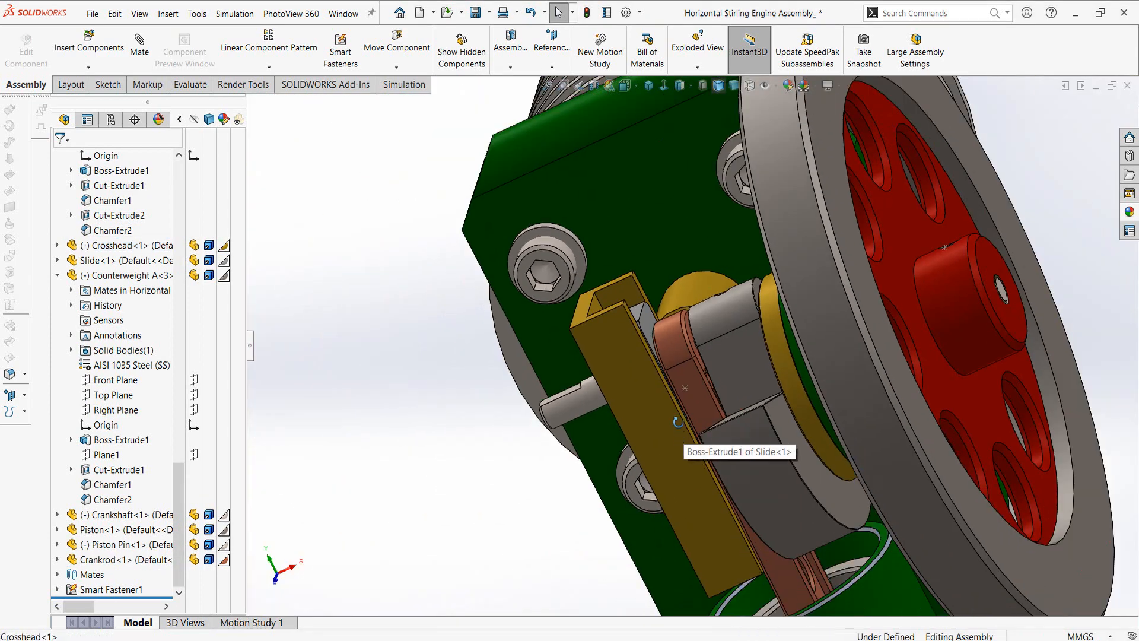
pyautogui.moveTo(677, 433); pyautogui.dragTo(740, 429, button='middle')
pyautogui.scroll(2, 742, 438)
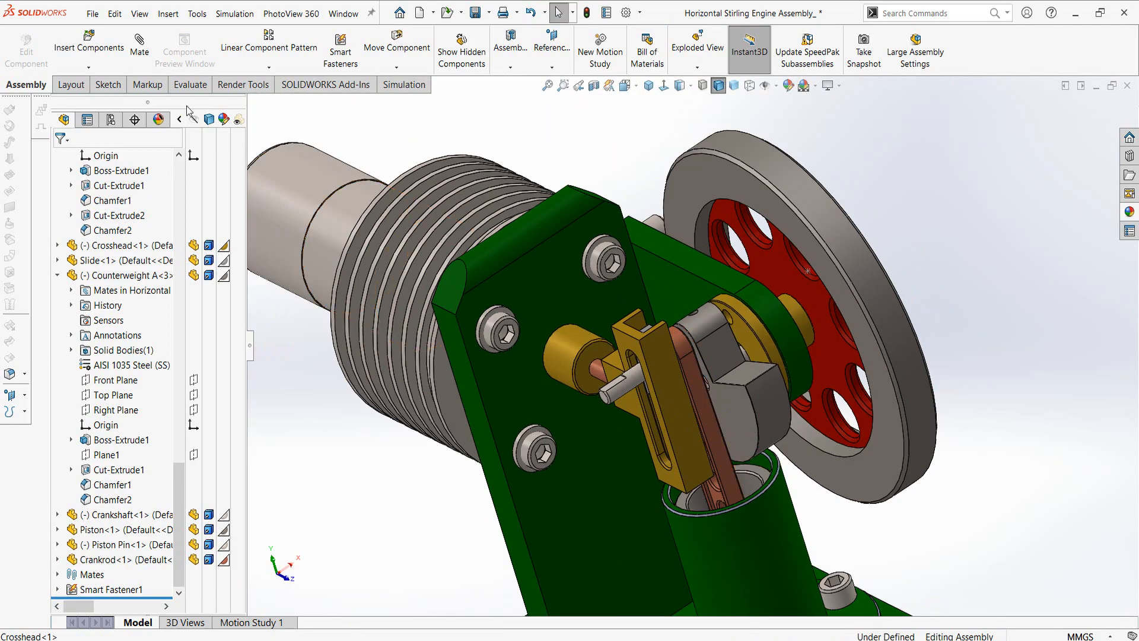
pyautogui.click(89, 47)
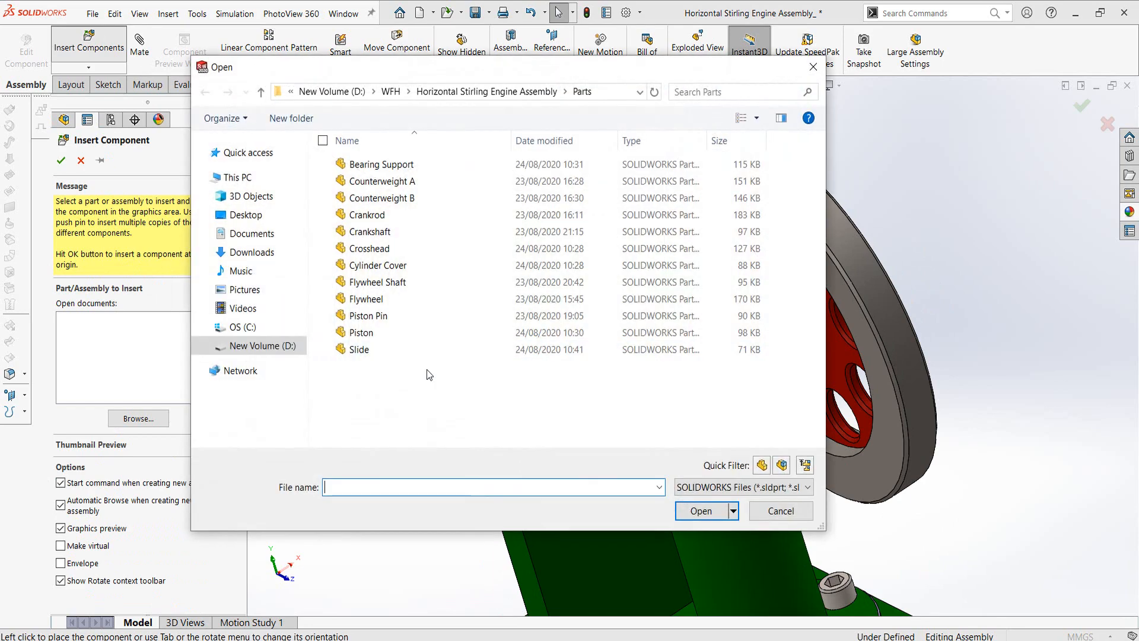
pyautogui.click(408, 205)
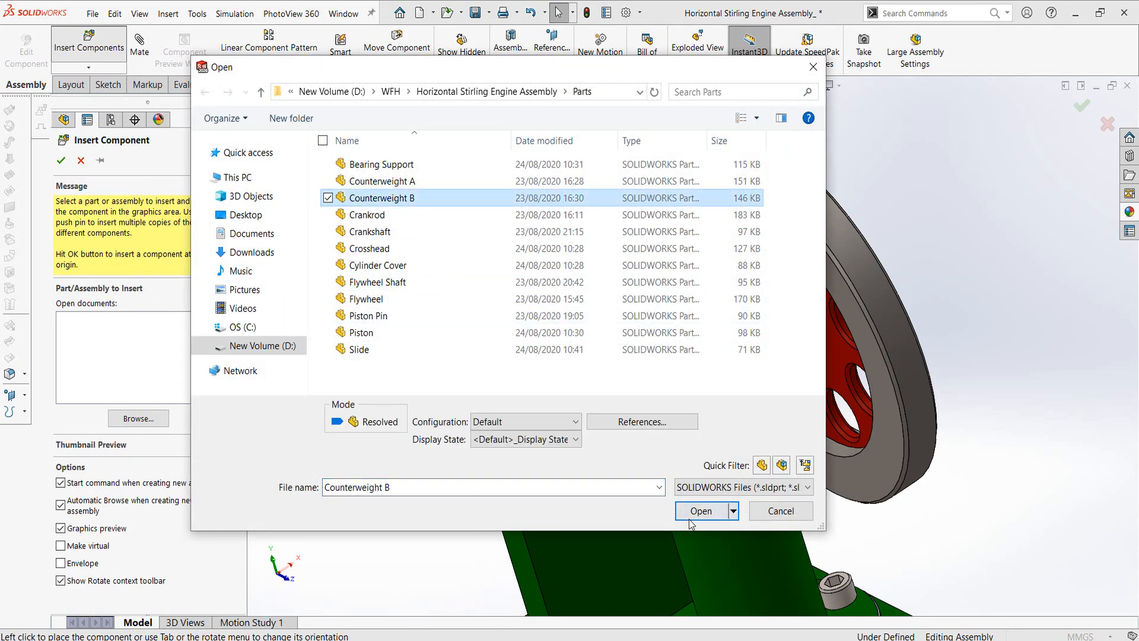
pyautogui.click(700, 510)
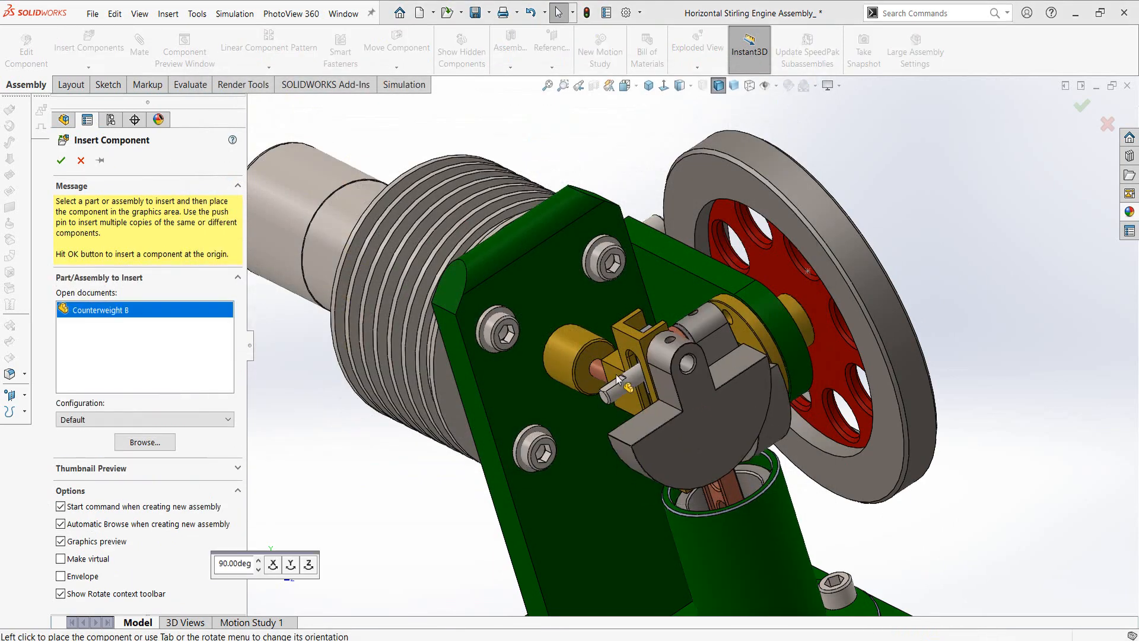
pyautogui.click(765, 408)
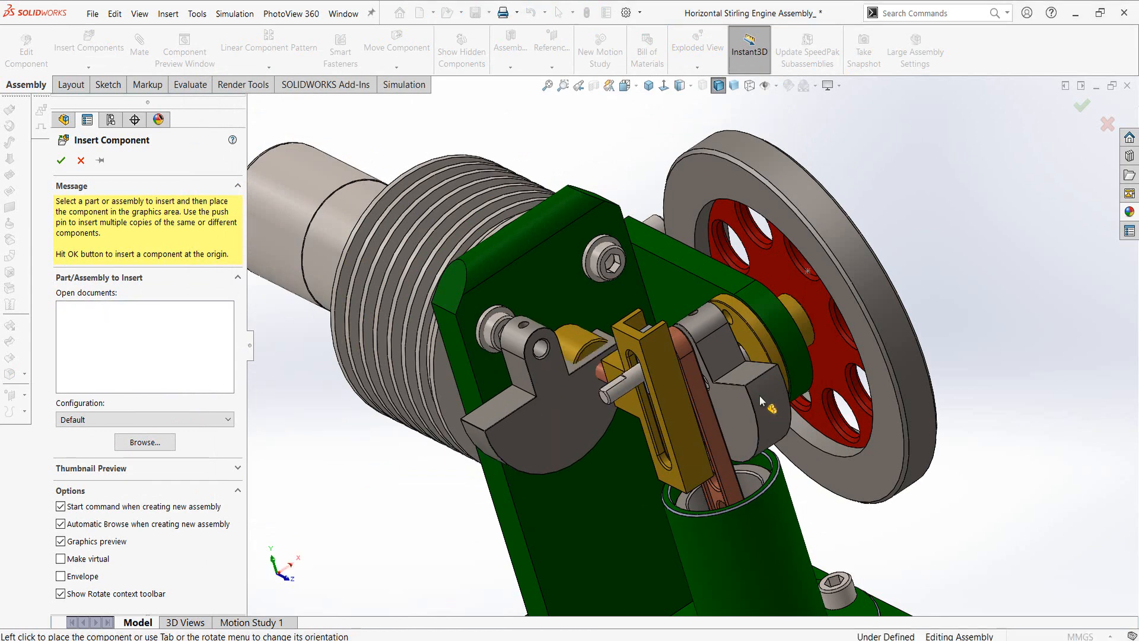
# Step: Mate the through hole of Counterweight B concentric with the crankshaft
pyautogui.scroll(-2, 731, 393)
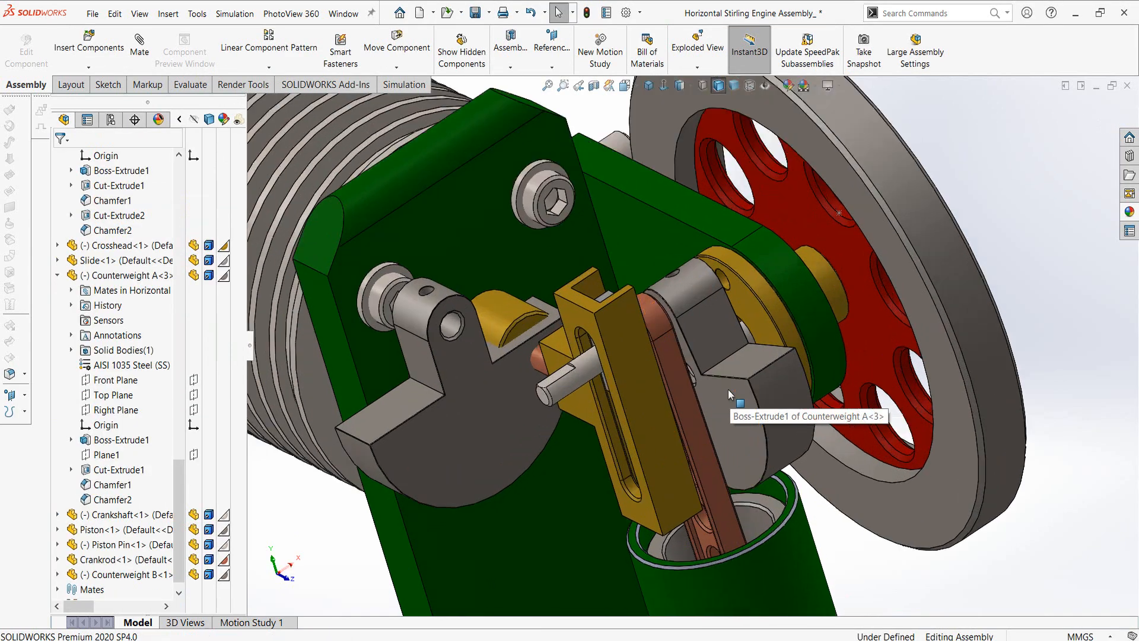
pyautogui.scroll(-2, 729, 390)
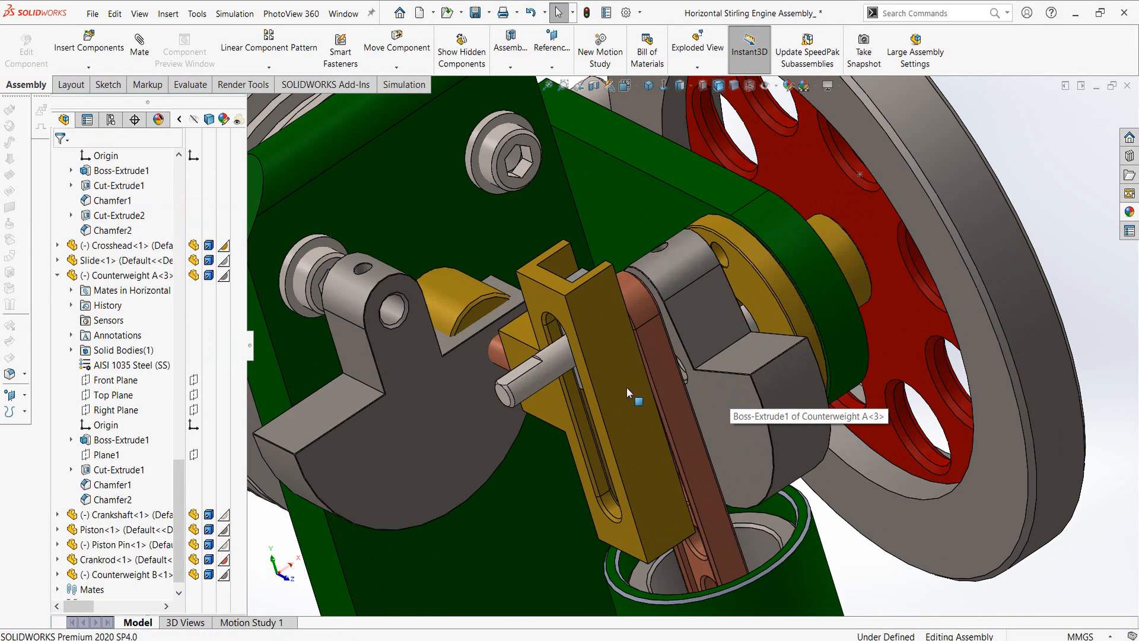
pyautogui.click(393, 308)
pyautogui.keyDown('ctrl'); pyautogui.click(550, 356); pyautogui.keyUp('ctrl')
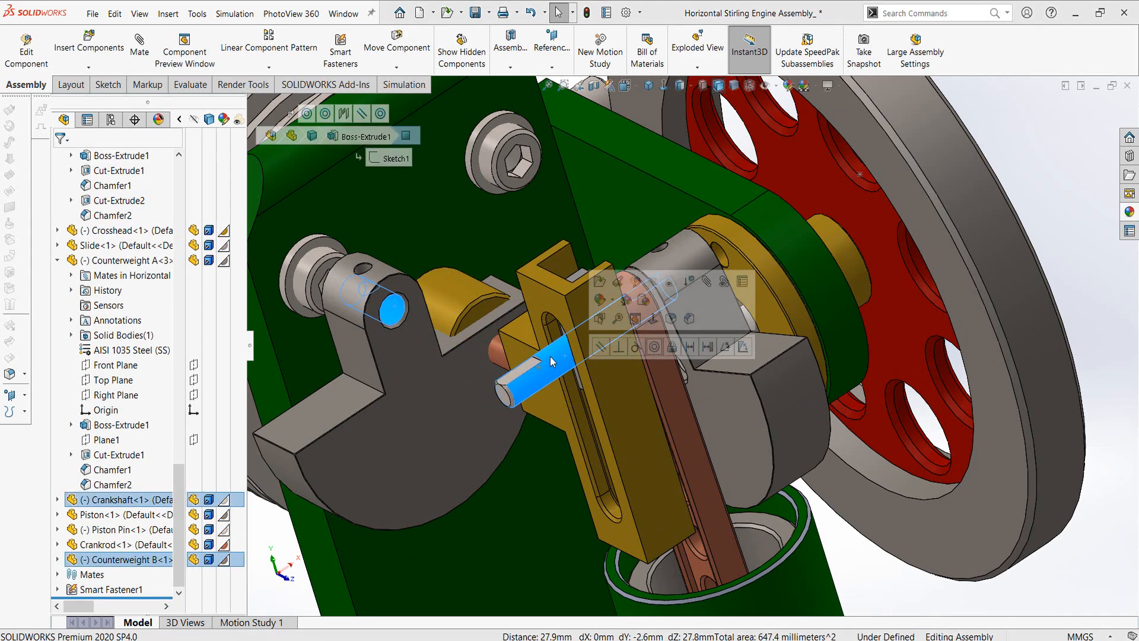
pyautogui.click(654, 347)
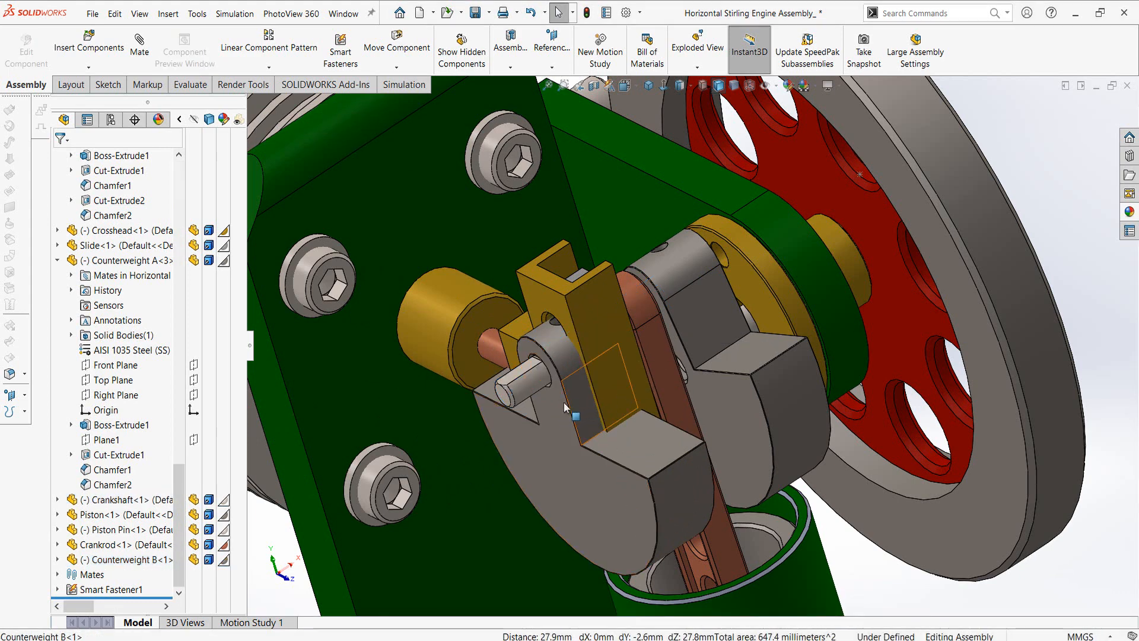
# Step: Slide Counterweight B outward along the crankshaft, away from the crosshead, to expose the inner end of the shaft's flat
pyautogui.moveTo(581, 405); pyautogui.dragTo(519, 419)
pyautogui.moveTo(519, 419); pyautogui.dragTo(480, 446, button='middle')
pyautogui.scroll(-1, 545, 383)
pyautogui.click(502, 445)
pyautogui.moveTo(502, 445); pyautogui.dragTo(561, 336)
pyautogui.scroll(-5, 562, 336)
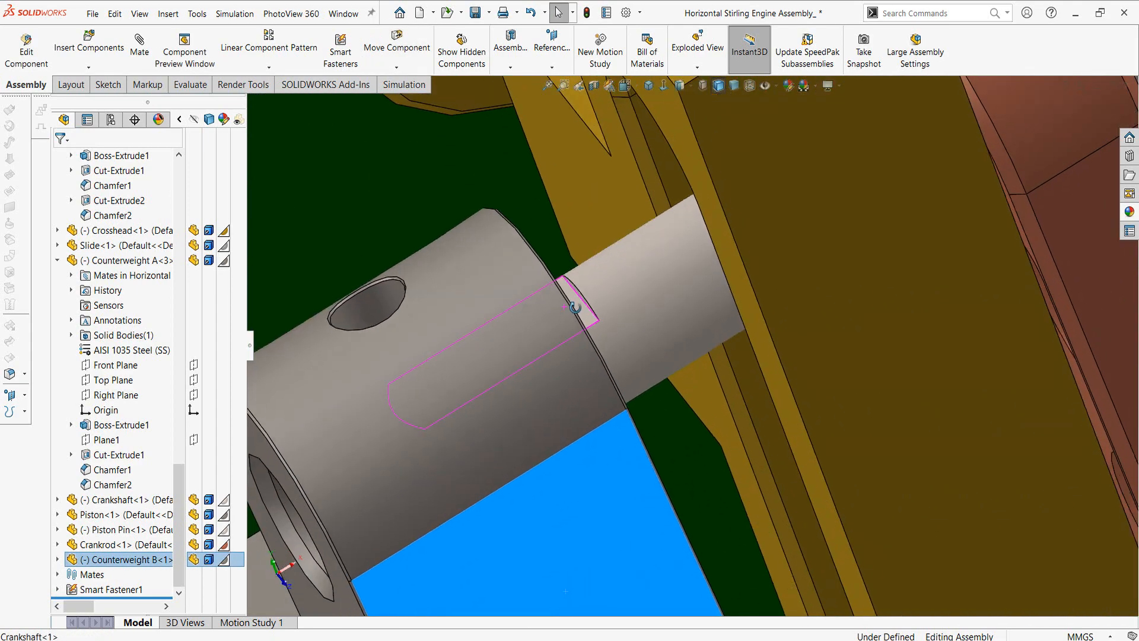
# Step: Mate the inner face of Counterweight B coincident with the small shoulder face at the end of the crankshaft's flat
pyautogui.click(581, 299)
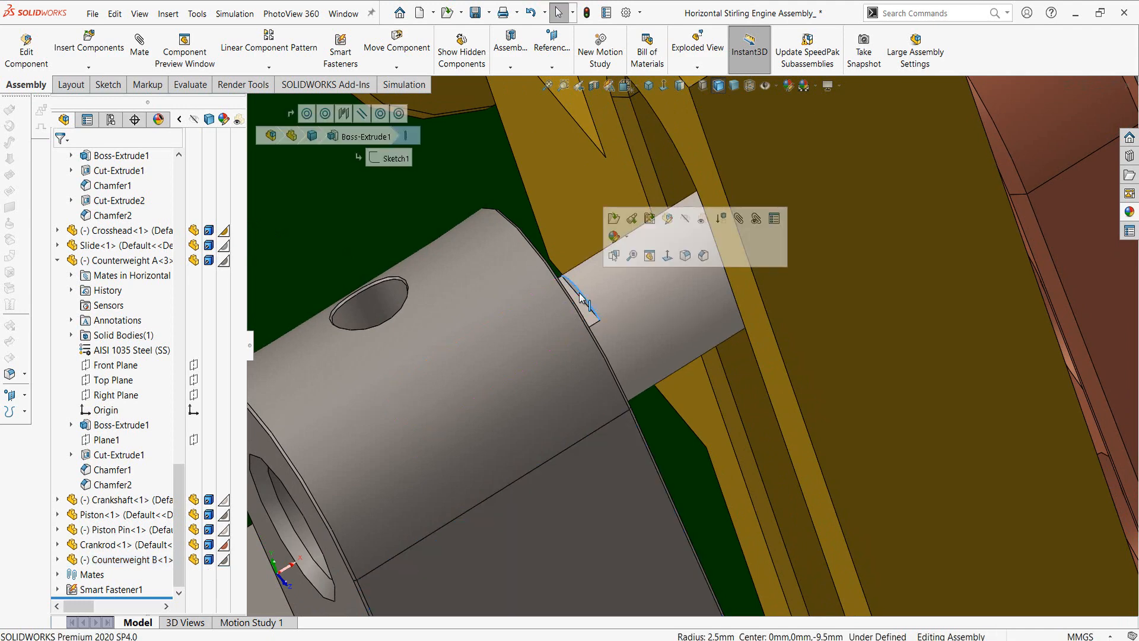
pyautogui.click(578, 293)
pyautogui.moveTo(576, 331); pyautogui.dragTo(540, 341, button='middle')
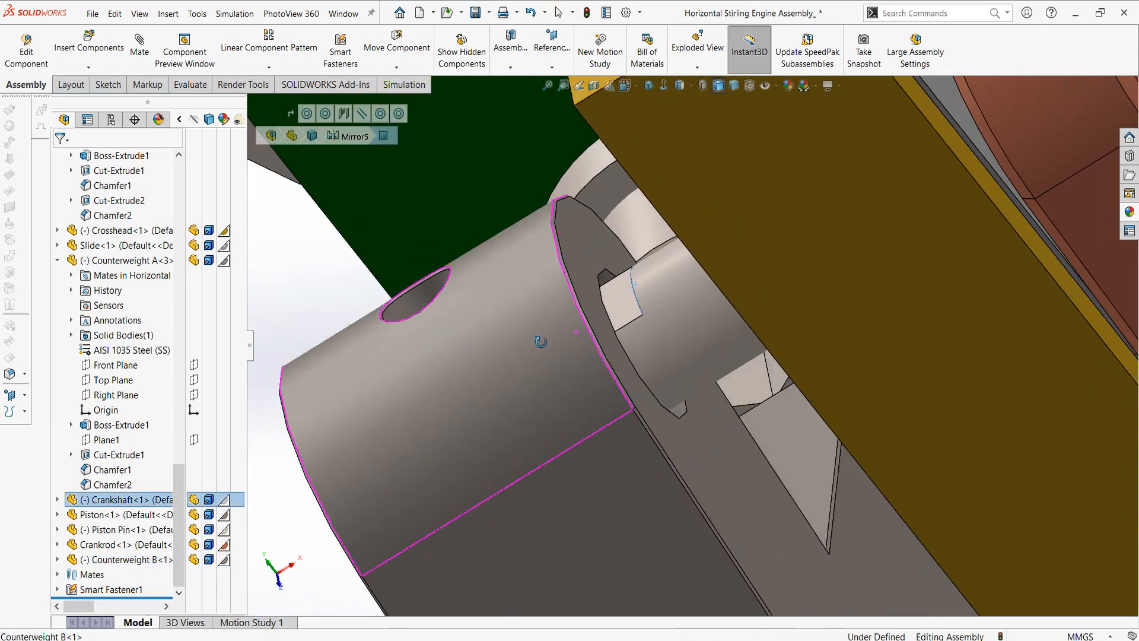
pyautogui.keyDown('ctrl'); pyautogui.click(590, 244); pyautogui.keyUp('ctrl')
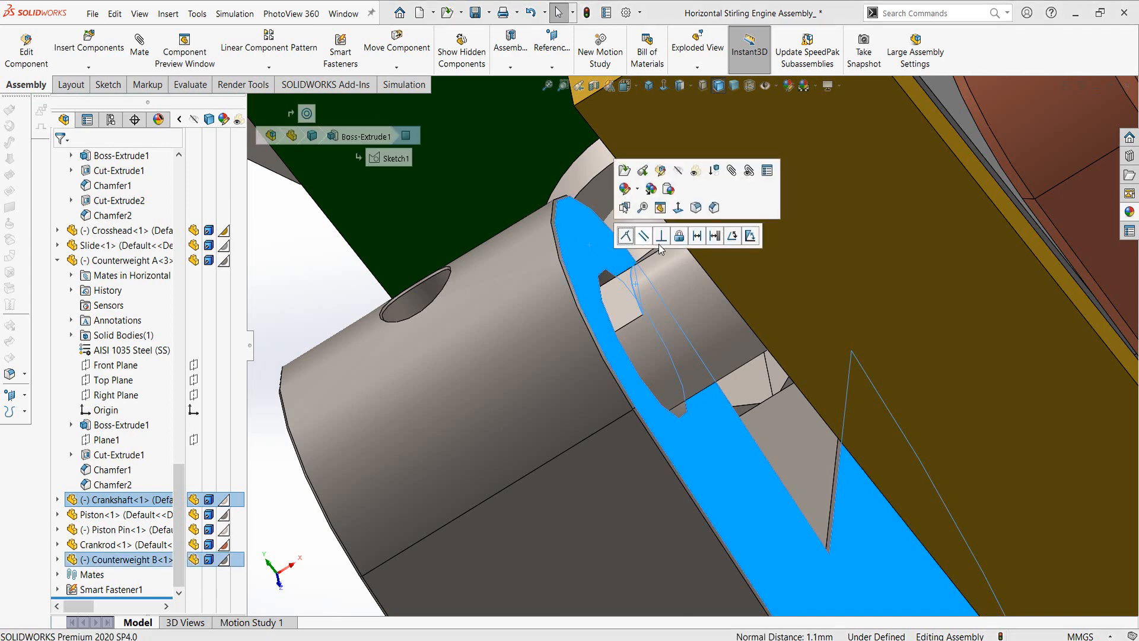
pyautogui.click(626, 236)
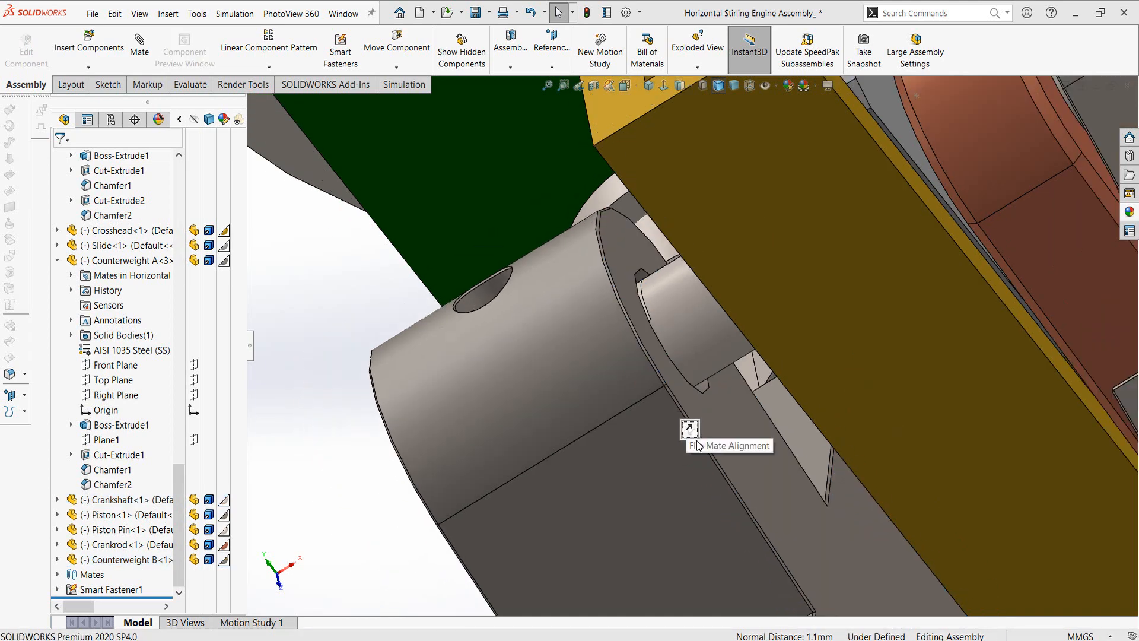
pyautogui.scroll(10, 697, 443)
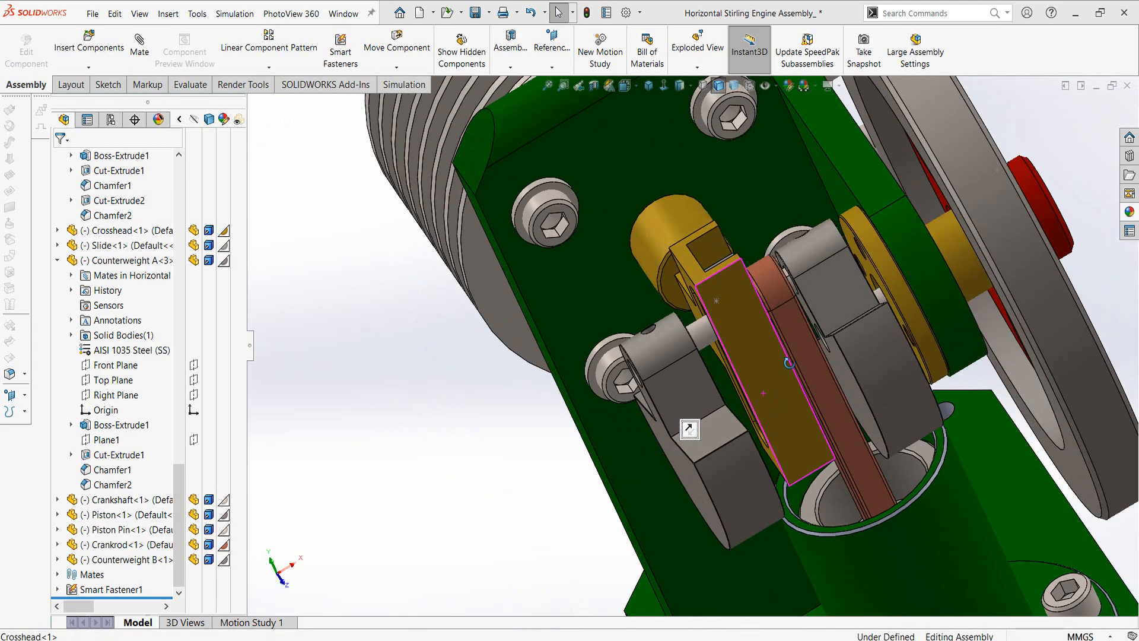
# Step: Mate the flat shoulder face of Counterweight B's semicircular lobe parallel to the matching face of Counterweight A
pyautogui.moveTo(789, 363); pyautogui.dragTo(844, 356, button='middle')
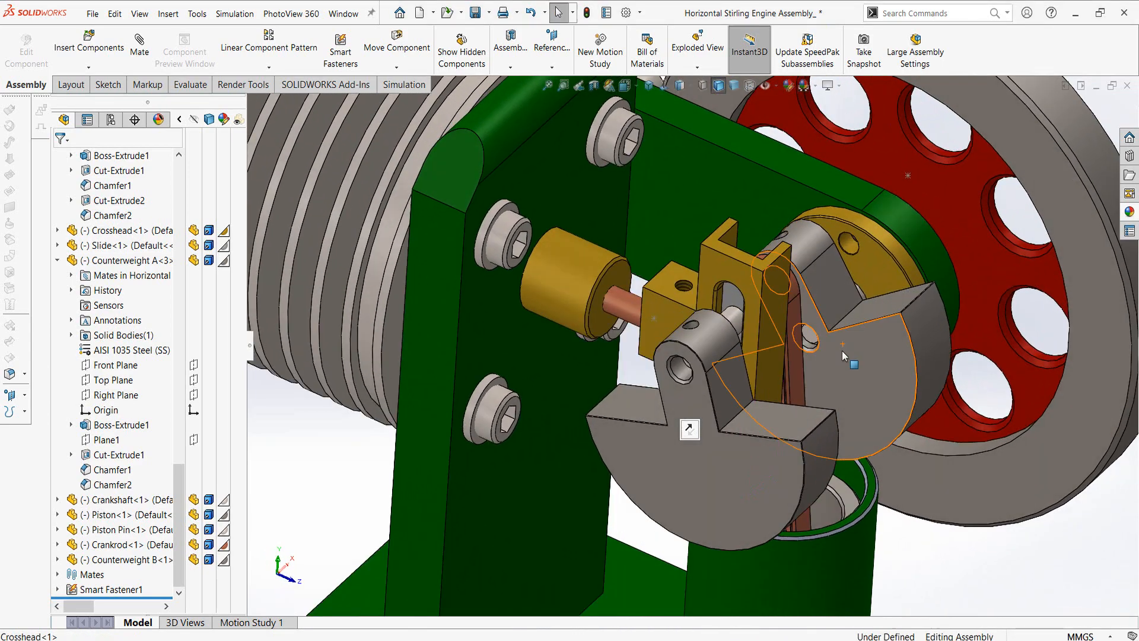
pyautogui.click(890, 291)
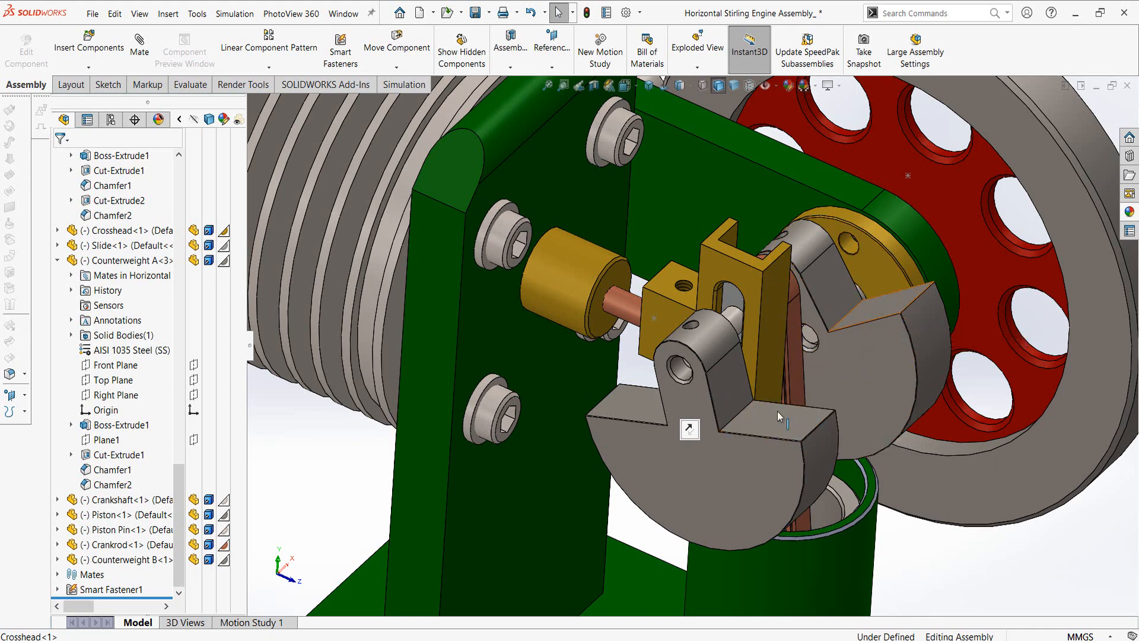
pyautogui.click(768, 425)
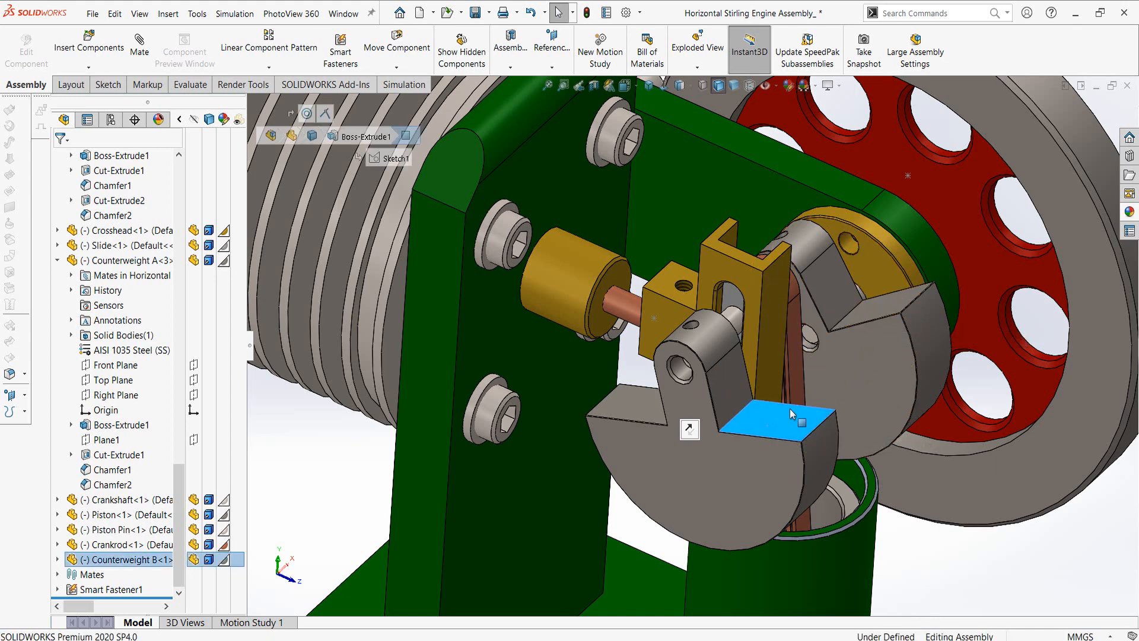
pyautogui.keyDown('ctrl'); pyautogui.click(872, 309); pyautogui.keyUp('ctrl')
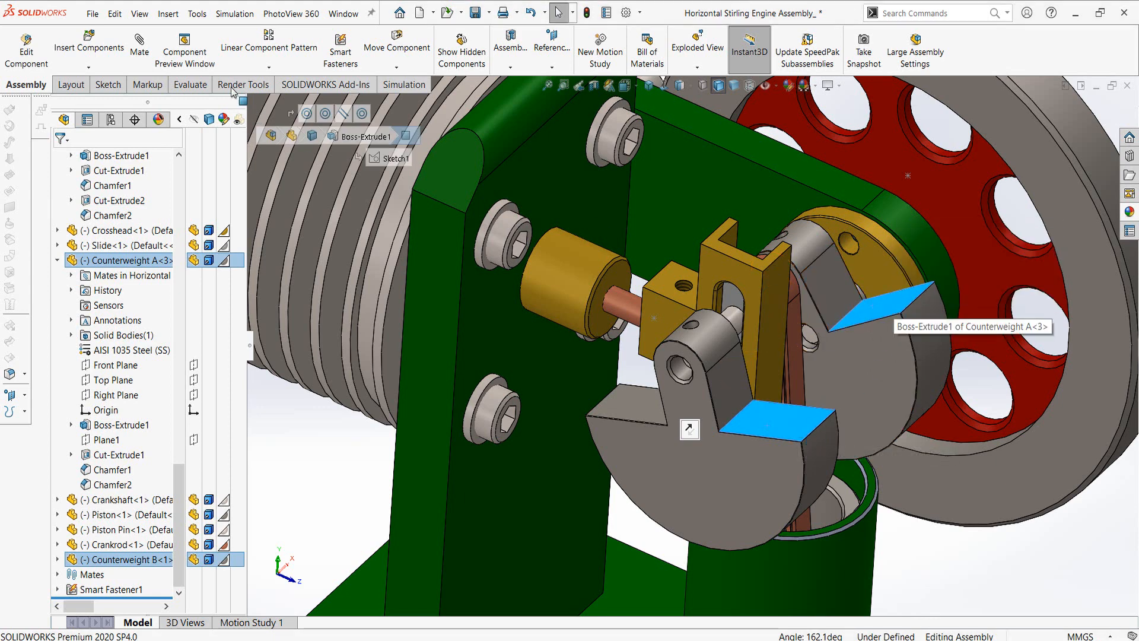
pyautogui.click(140, 46)
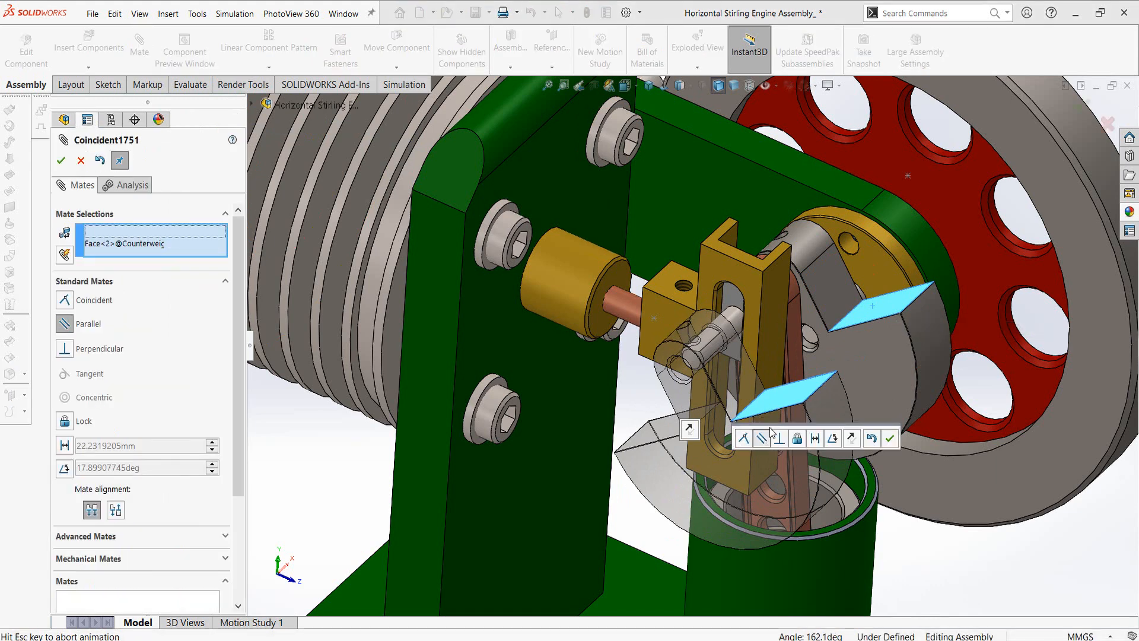
pyautogui.click(762, 439)
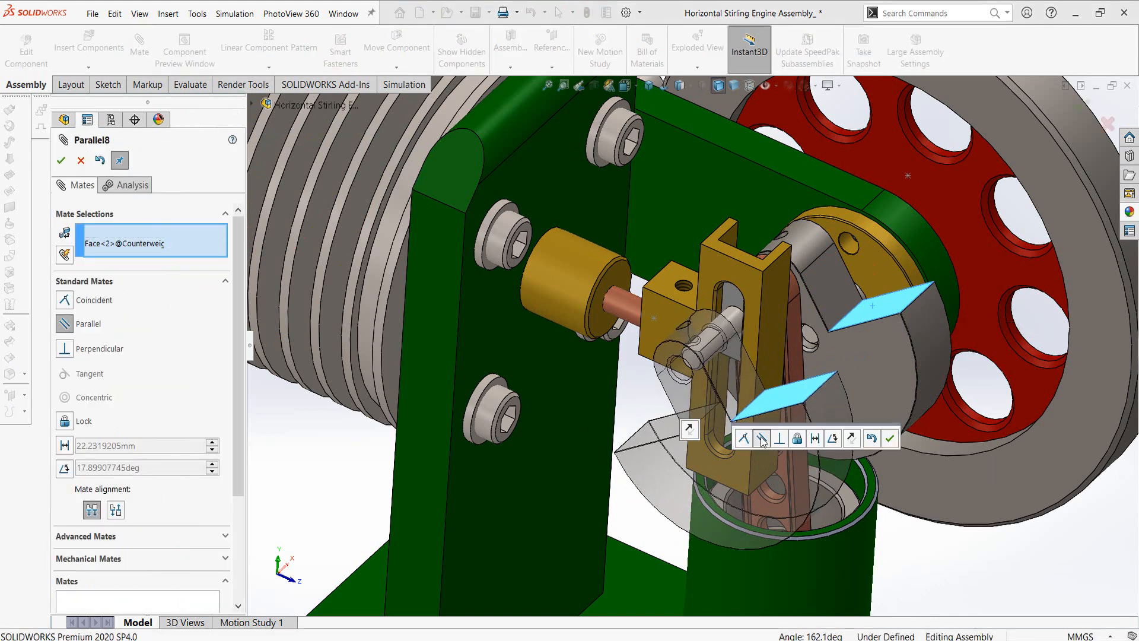
pyautogui.click(890, 439)
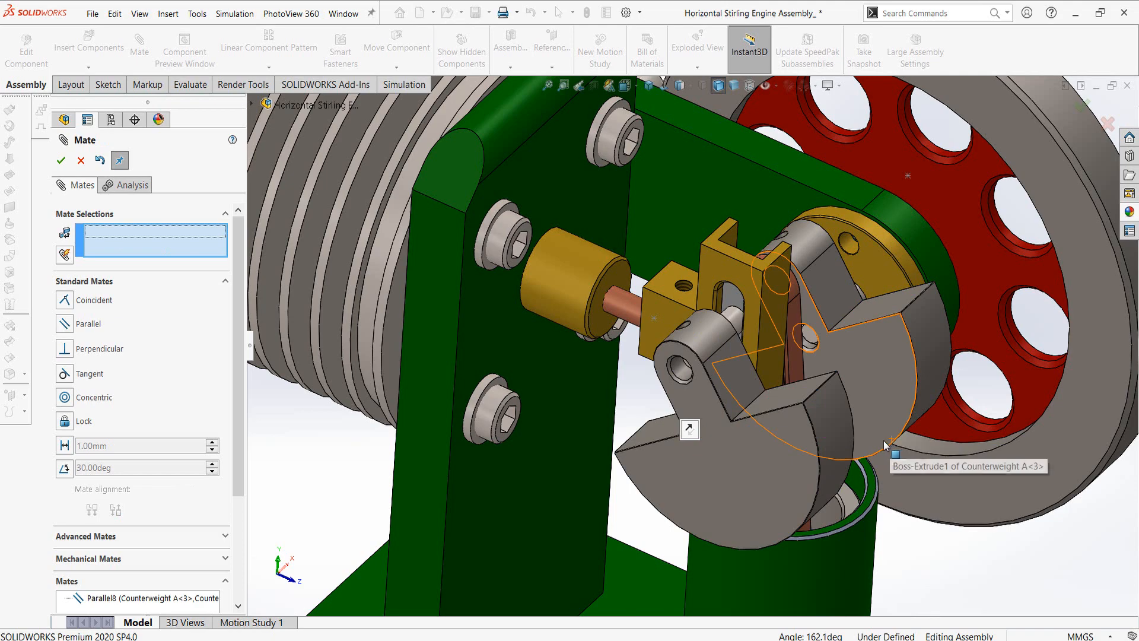
pyautogui.press('Escape')
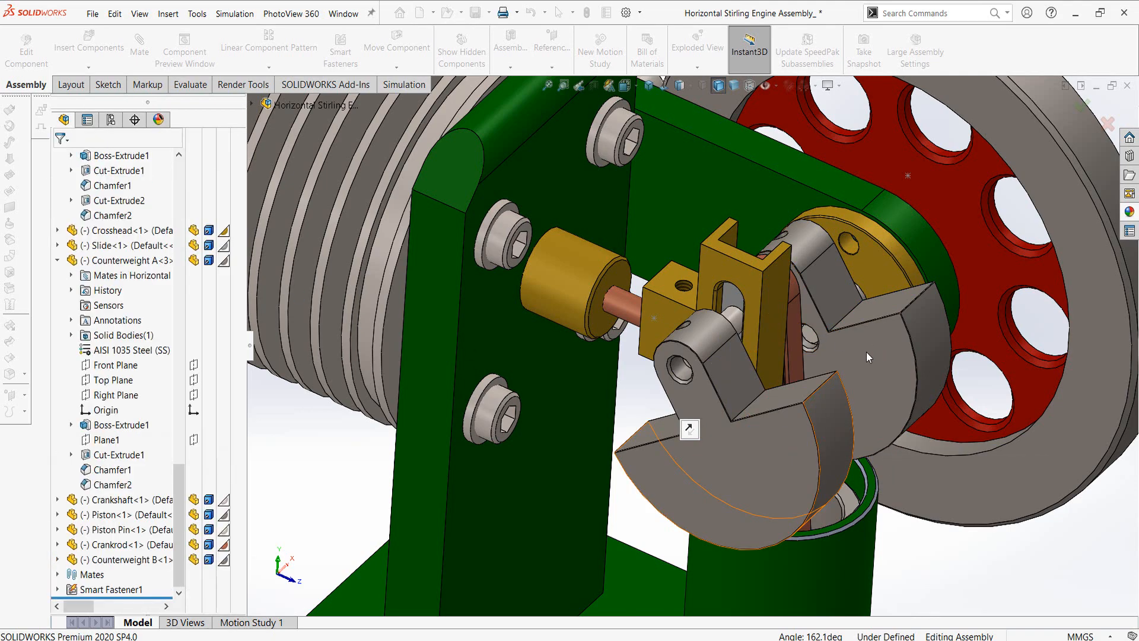
# Step: Mate the end face of the flywheel shaft coincident with the outer face of Counterweight A, facing the crankrod
pyautogui.scroll(-3, 843, 345)
pyautogui.scroll(-5, 820, 346)
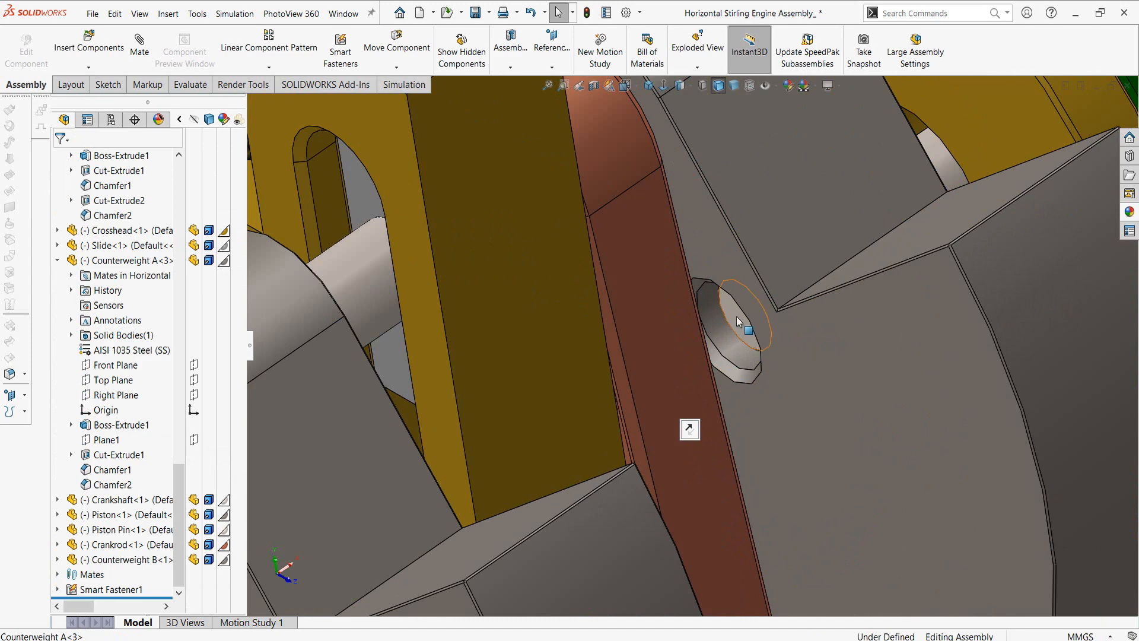
pyautogui.click(757, 338)
pyautogui.moveTo(758, 321); pyautogui.dragTo(736, 301, button='middle')
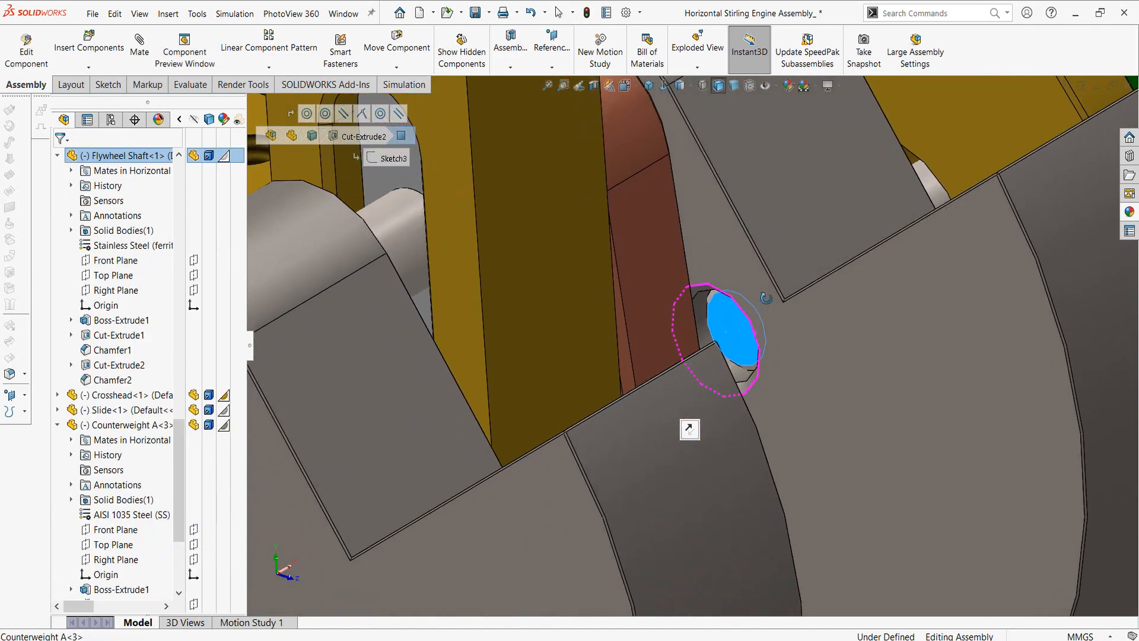
pyautogui.keyDown('ctrl'); pyautogui.click(721, 265); pyautogui.keyUp('ctrl')
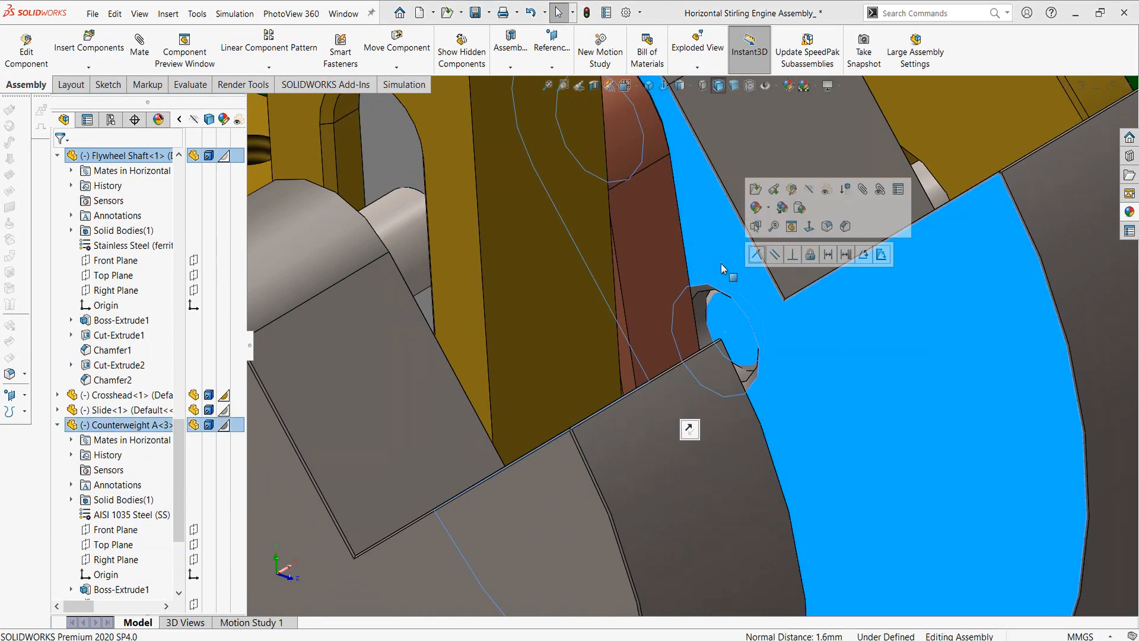
pyautogui.click(756, 254)
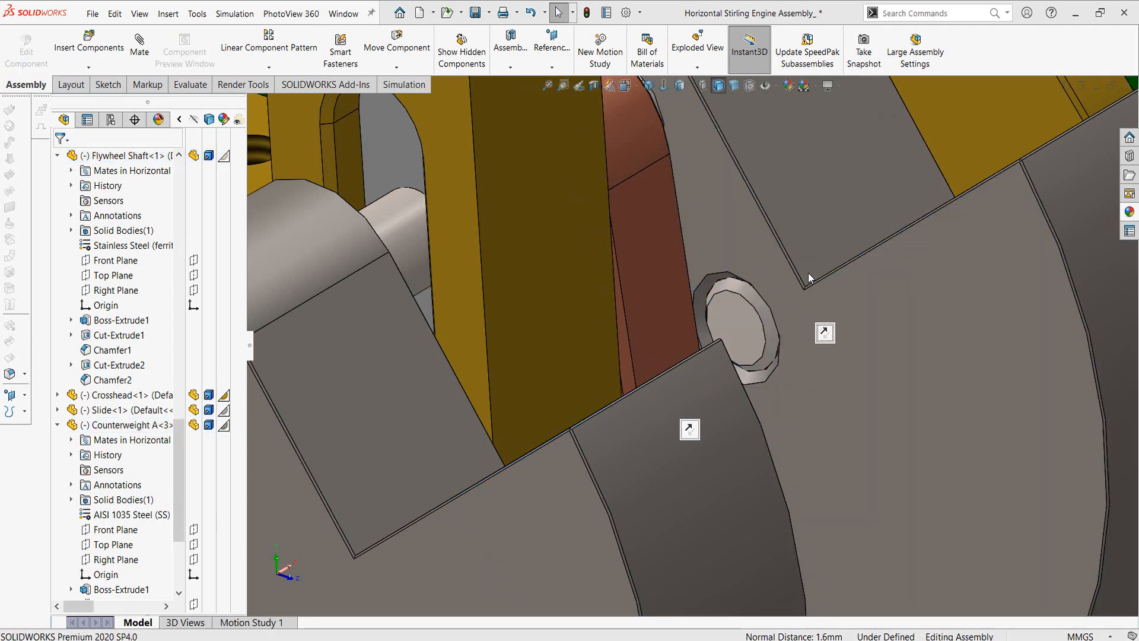
# Step: Rotate the flywheel to check how the counterweights, crosshead and crankrod move together
pyautogui.scroll(5, 806, 261)
pyautogui.scroll(5, 806, 261)
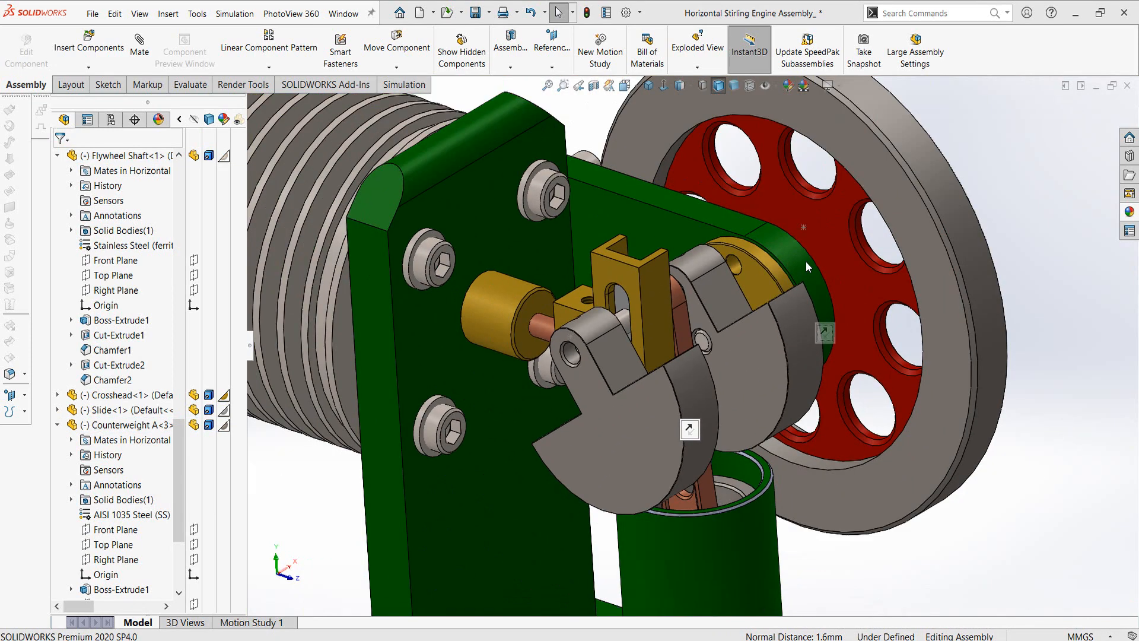
pyautogui.moveTo(805, 261); pyautogui.dragTo(874, 305, button='middle')
pyautogui.click(875, 304)
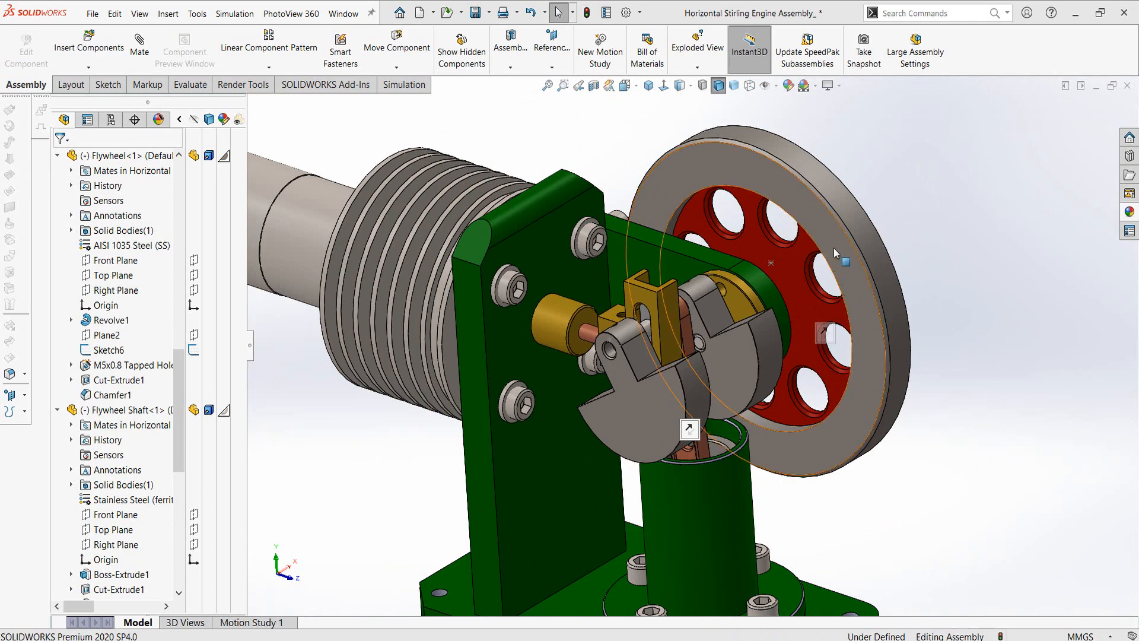
pyautogui.press('Escape')
pyautogui.scroll(-4, 716, 358)
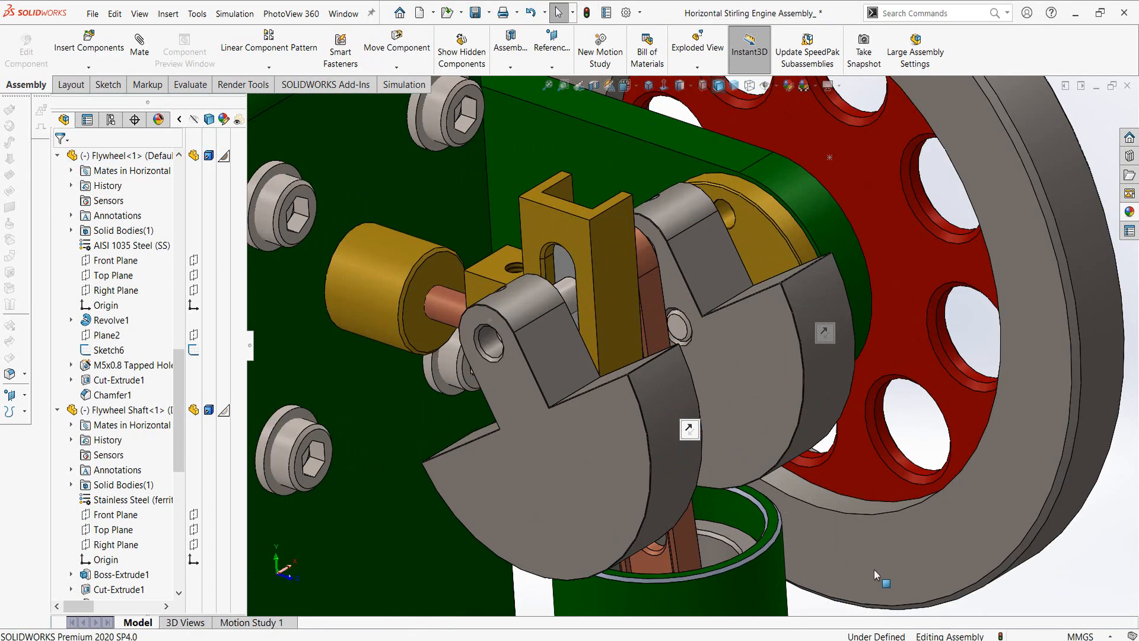
pyautogui.scroll(4, 806, 501)
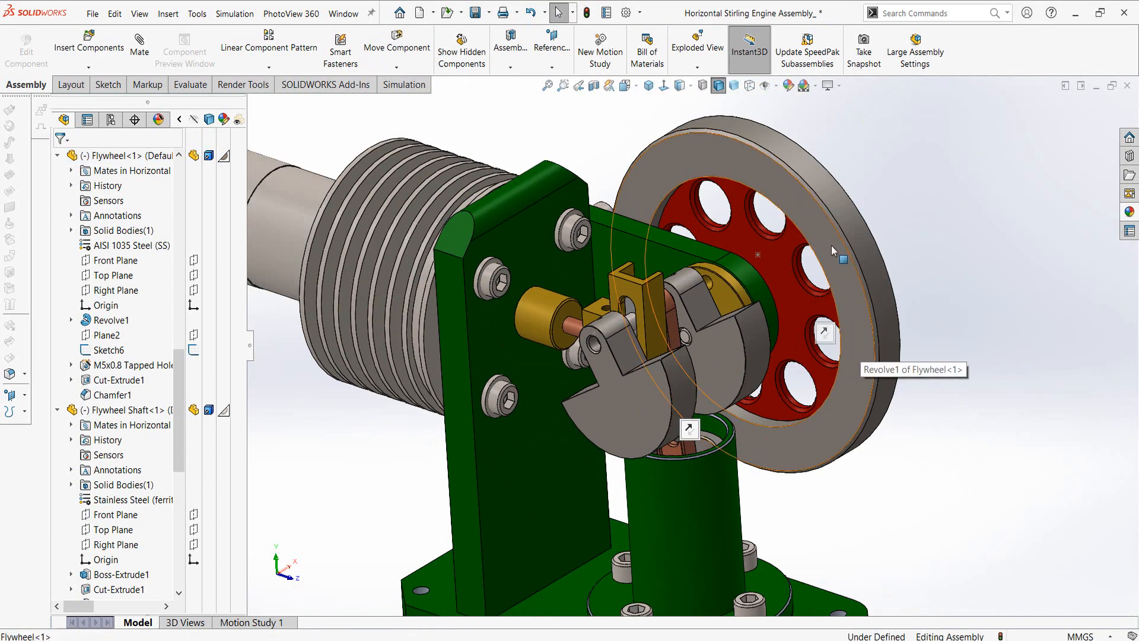
pyautogui.click(855, 332)
pyautogui.moveTo(847, 392); pyautogui.dragTo(821, 261)
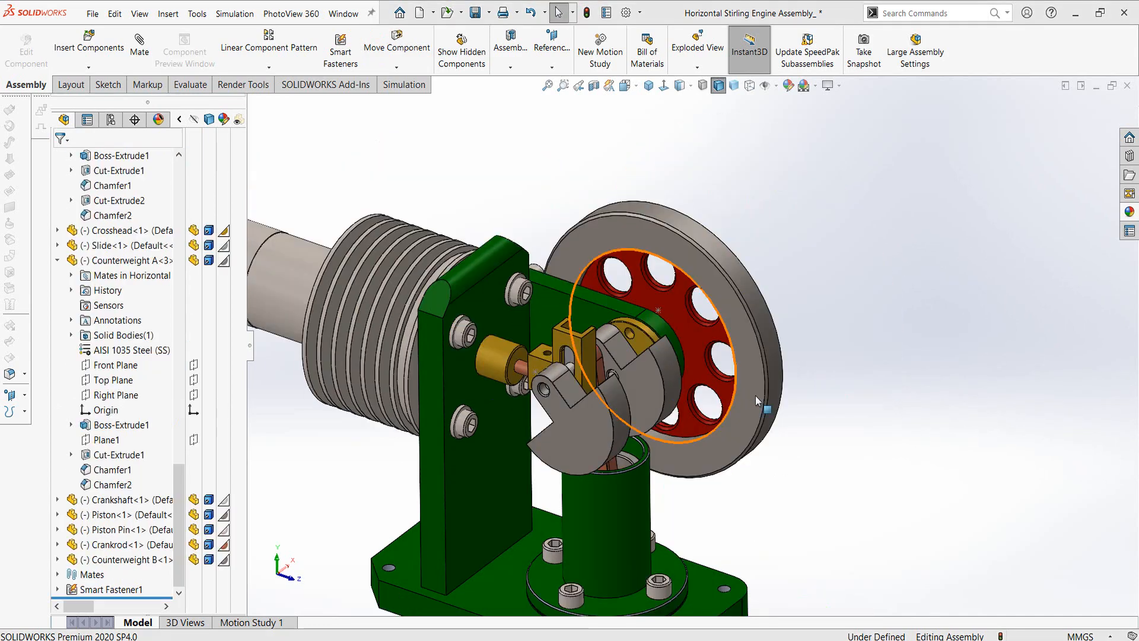